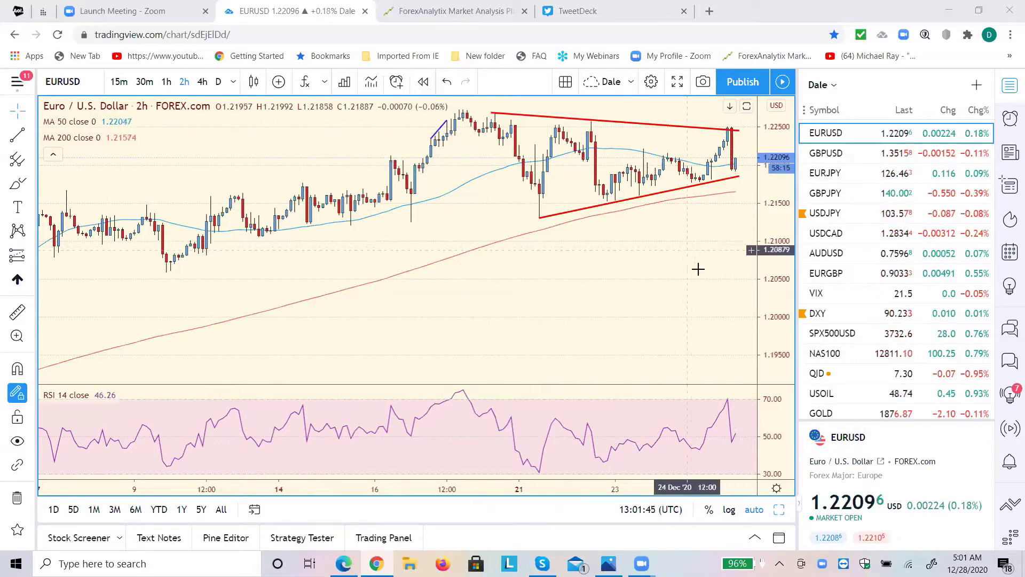
# - Load the U.S. Dollar Index (DXY) 2-hour chart from the watchlist
pyautogui.click(817, 314)
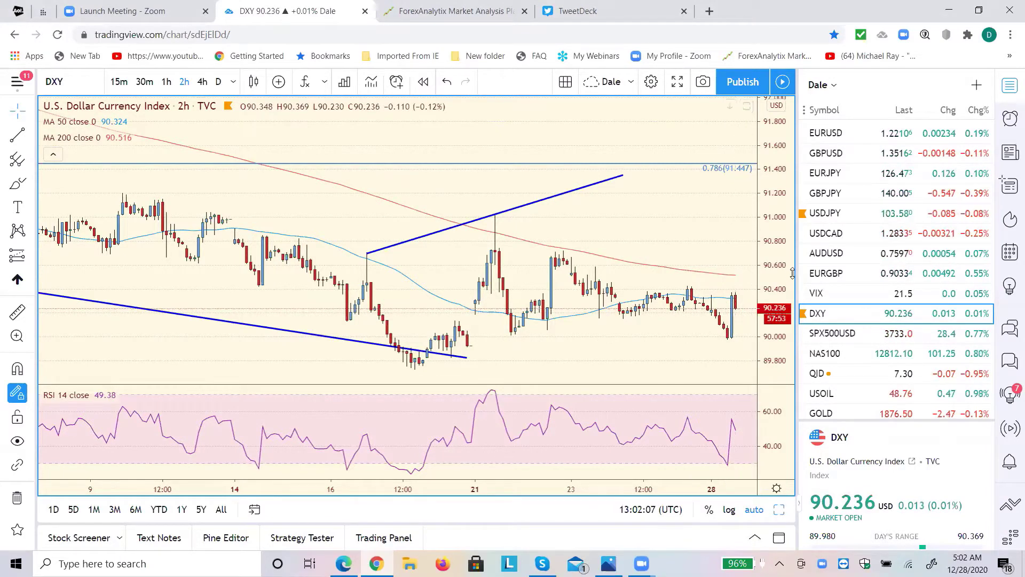
# - Load the AUDUSD 2-hour chart from the watchlist
pyautogui.click(824, 258)
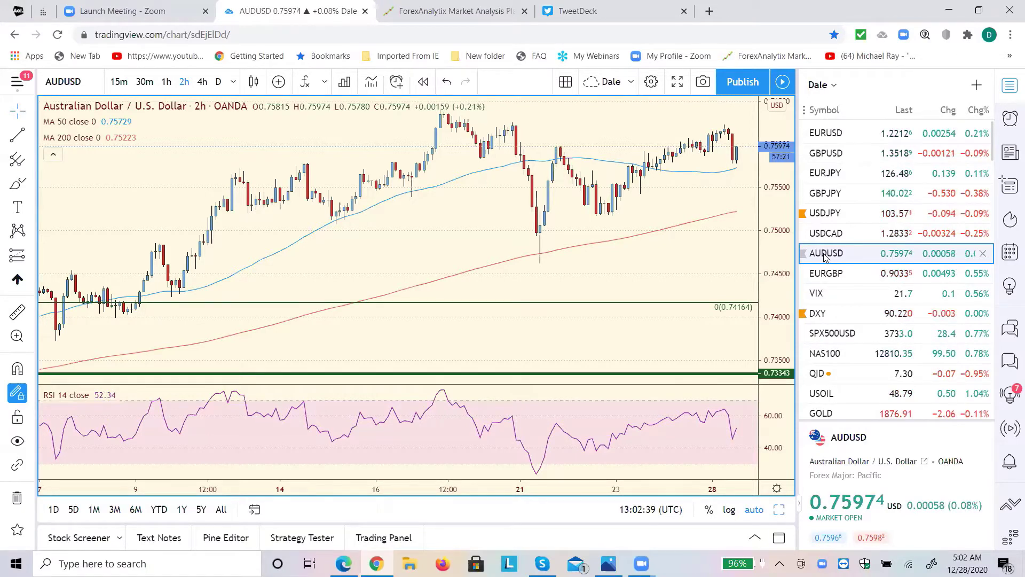
# - Flip through USOIL, SPX500USD and DXY, settling on the SPX500USD 2-hour chart
pyautogui.click(831, 395)
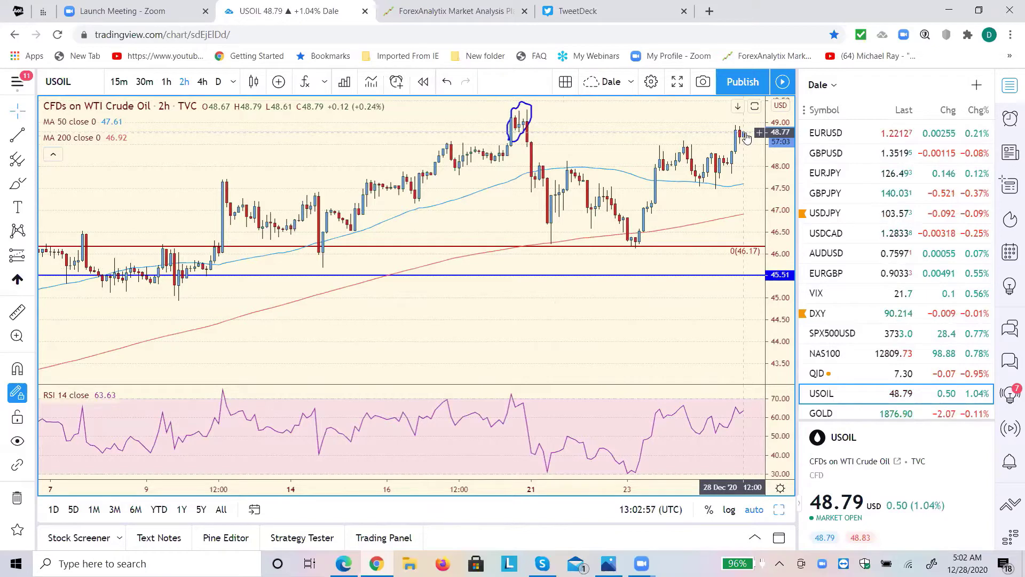
pyautogui.click(840, 338)
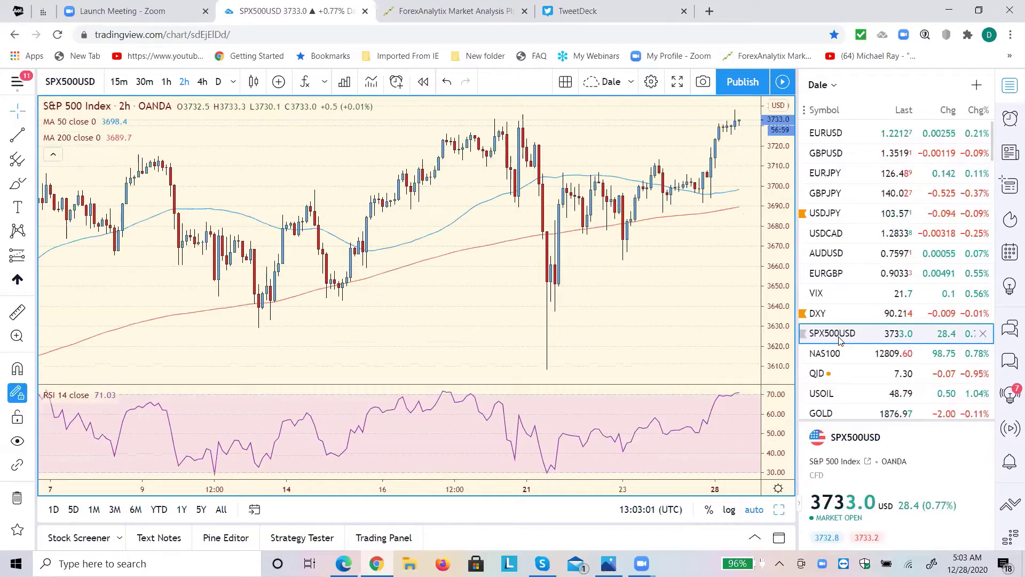
pyautogui.click(820, 315)
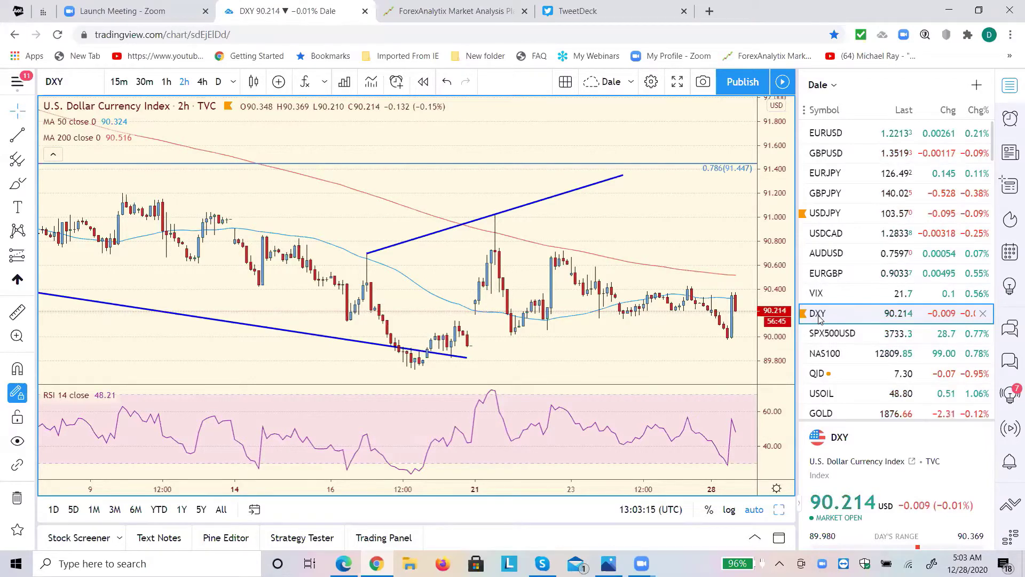
pyautogui.click(845, 338)
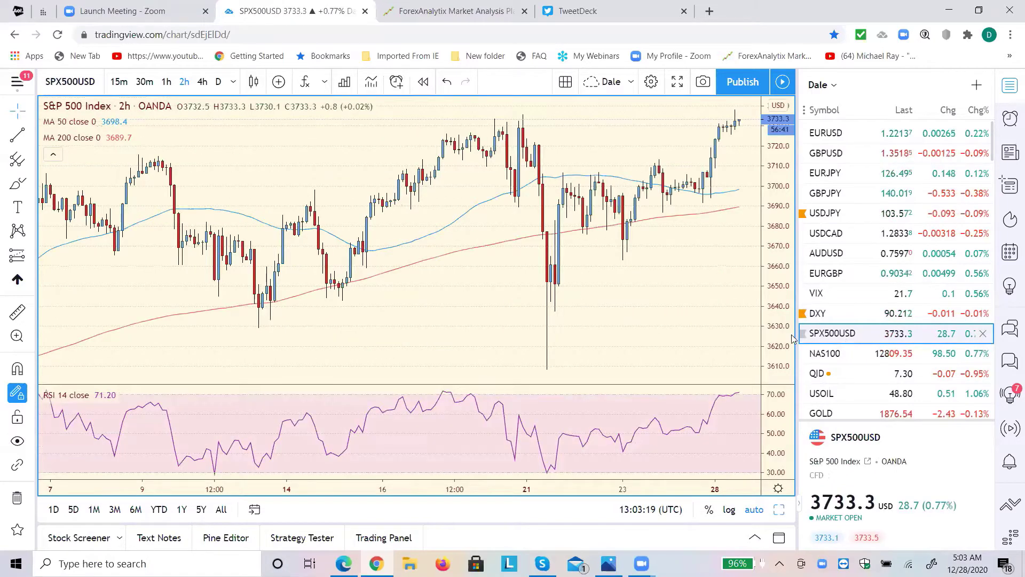
# - Check the S&P 500 on daily candles, then show it weekly with the Pine Editor open
pyautogui.click(218, 83)
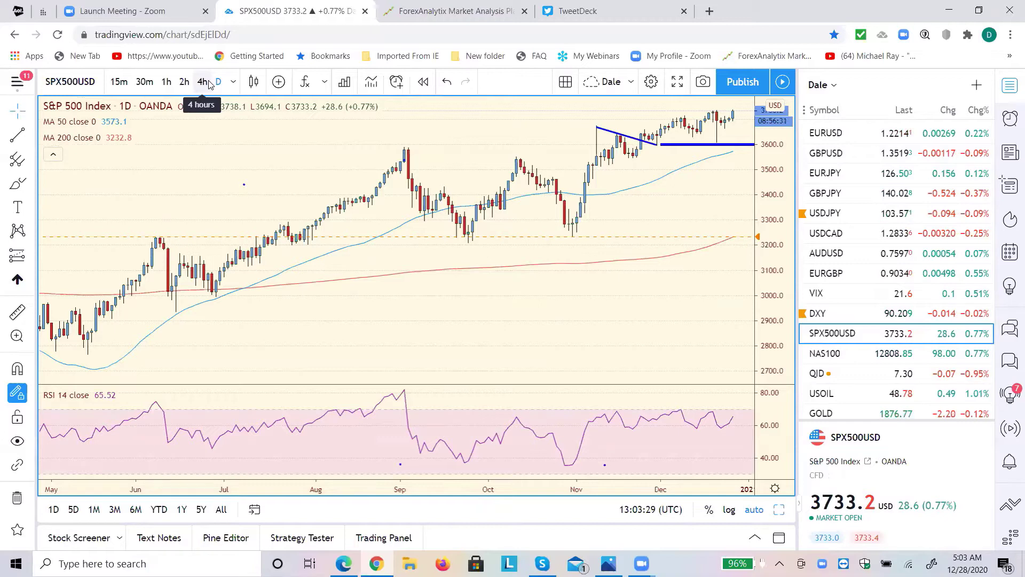
pyautogui.click(233, 82)
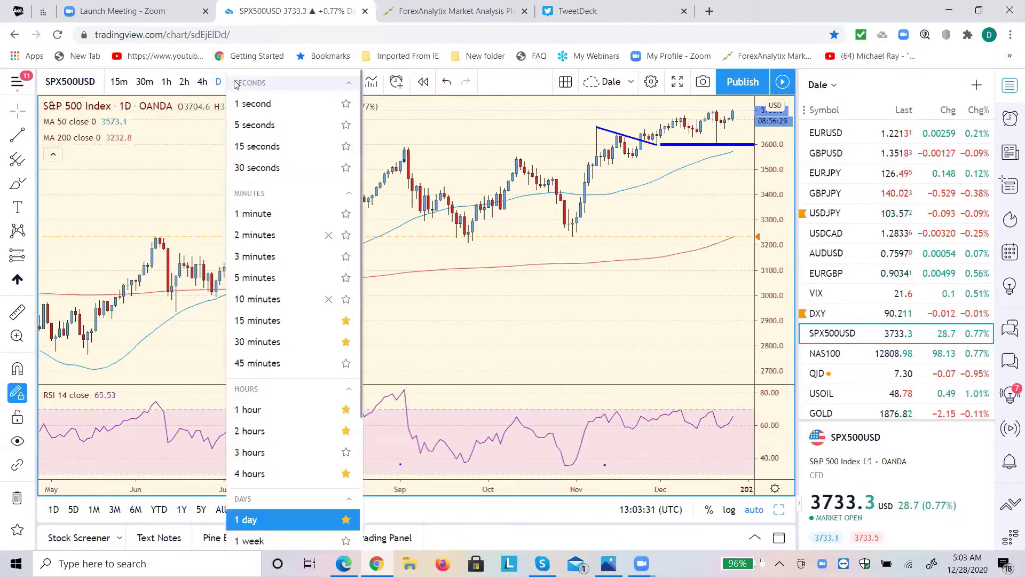
pyautogui.click(257, 541)
pyautogui.click(226, 538)
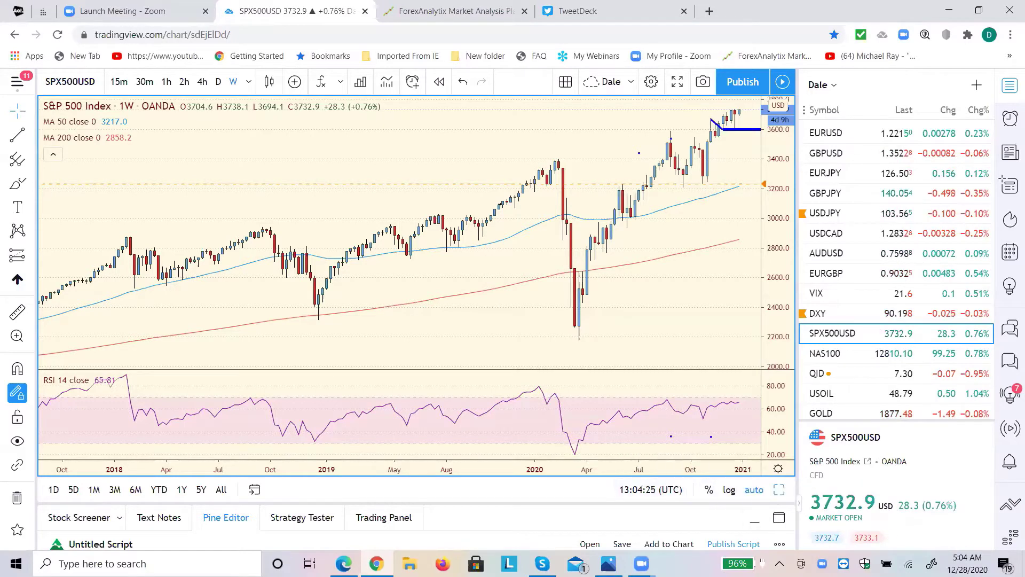
# - Load Gold from the watchlist and show it on 4-hour candles
pyautogui.click(831, 414)
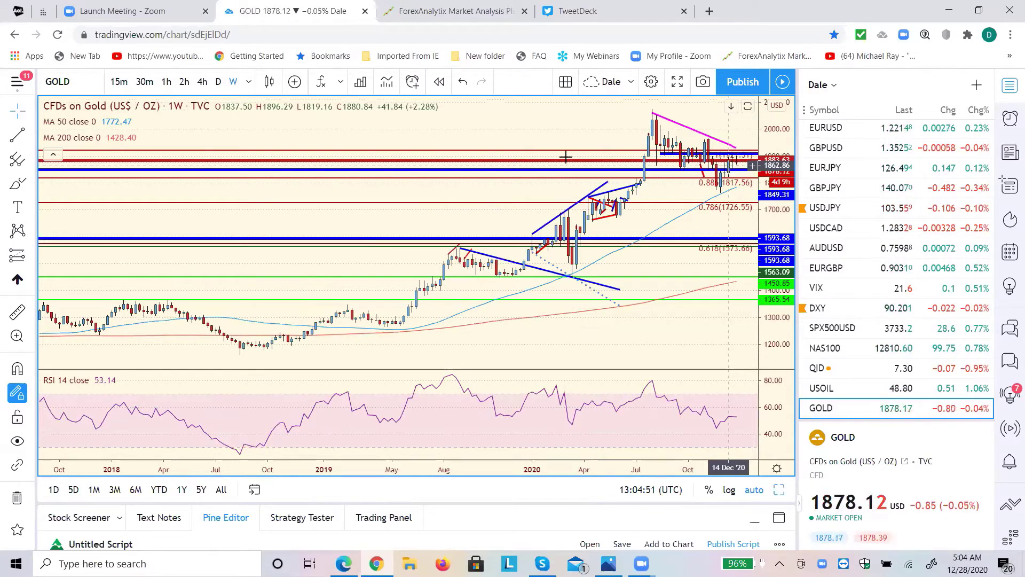
pyautogui.click(203, 82)
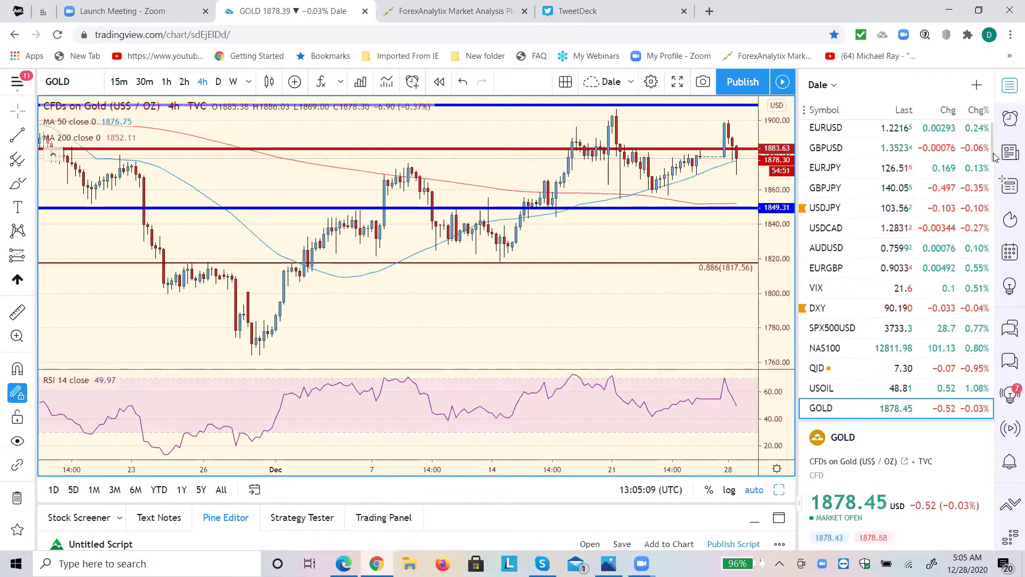
# - Load Silver, found further down the watchlist, on 4-hour candles
pyautogui.scroll(-1, 993, 160)
pyautogui.scroll(-1, 993, 161)
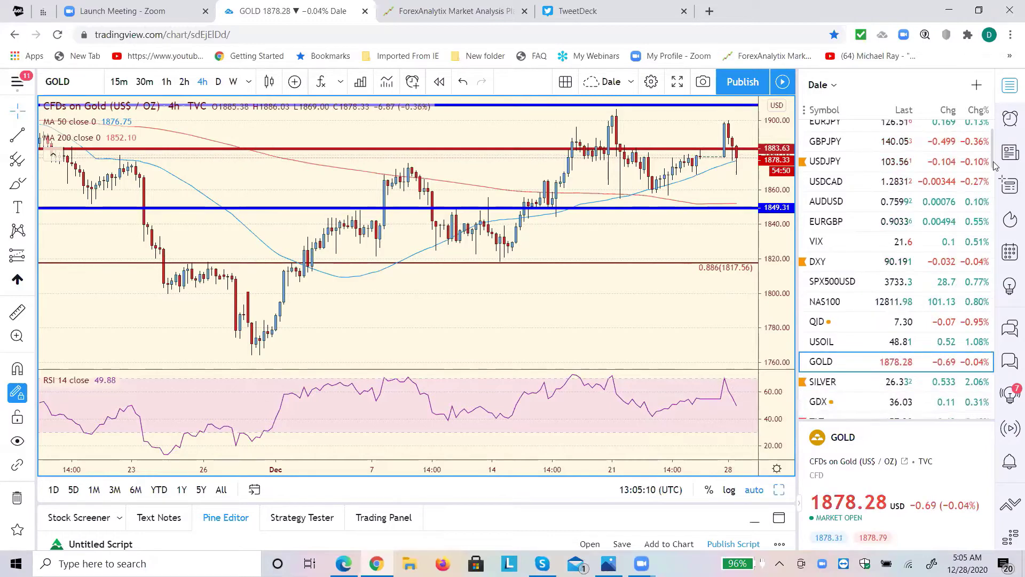
pyautogui.click(823, 383)
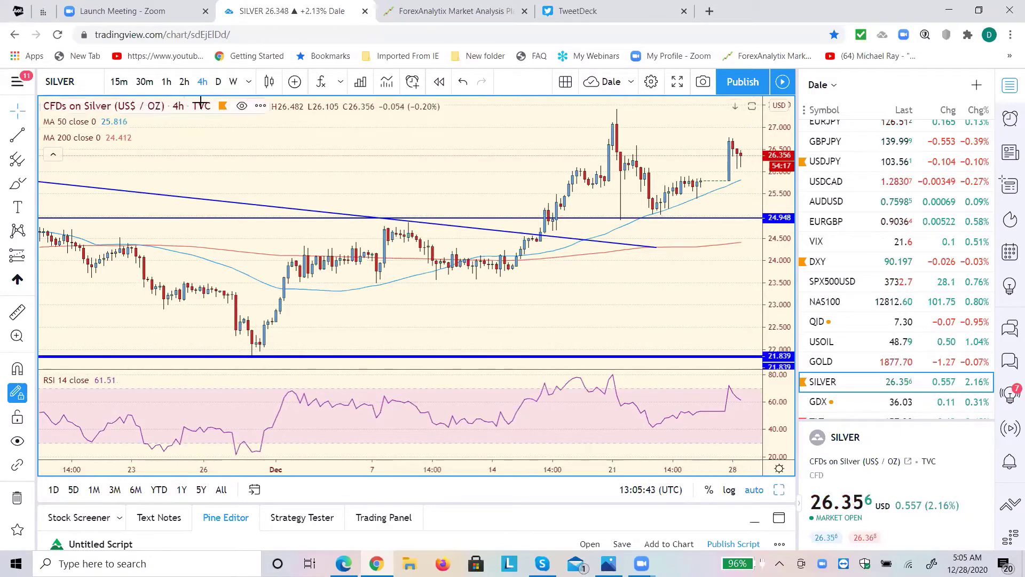
# - Put silver on daily candles and extend the descending trendline's right end to about 27.16
pyautogui.click(219, 83)
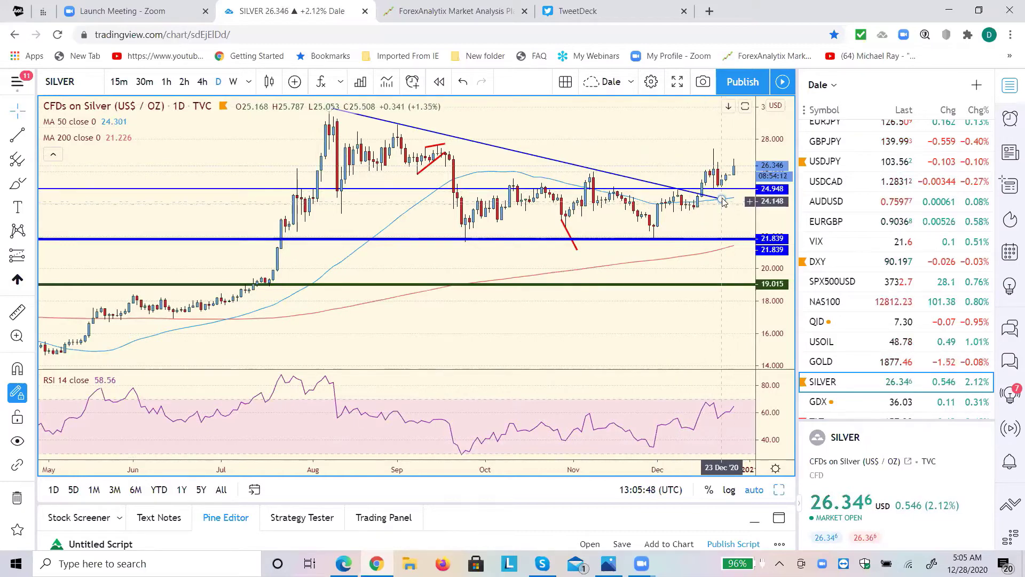
pyautogui.moveTo(723, 200); pyautogui.dragTo(751, 152)
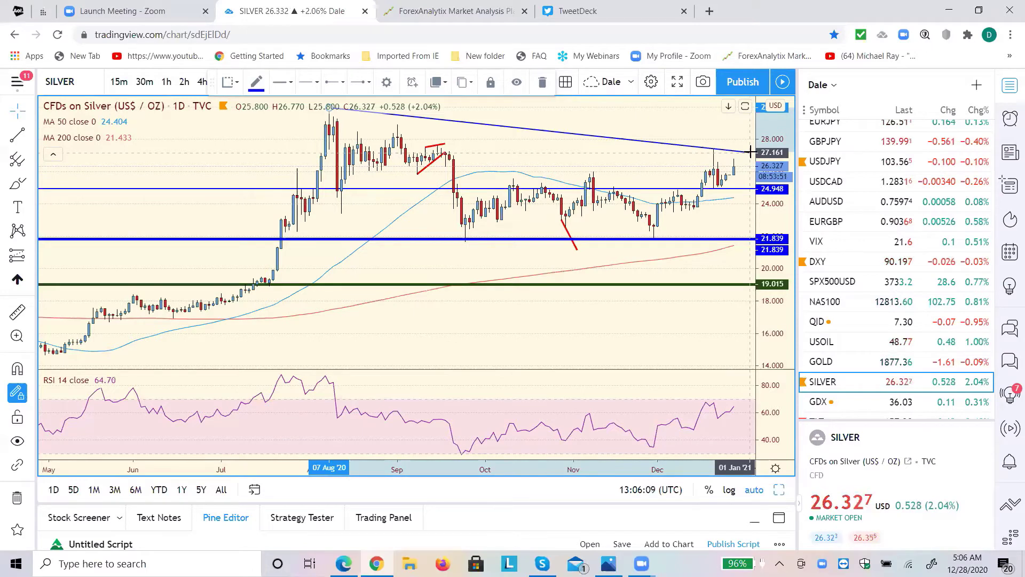
pyautogui.click(752, 153)
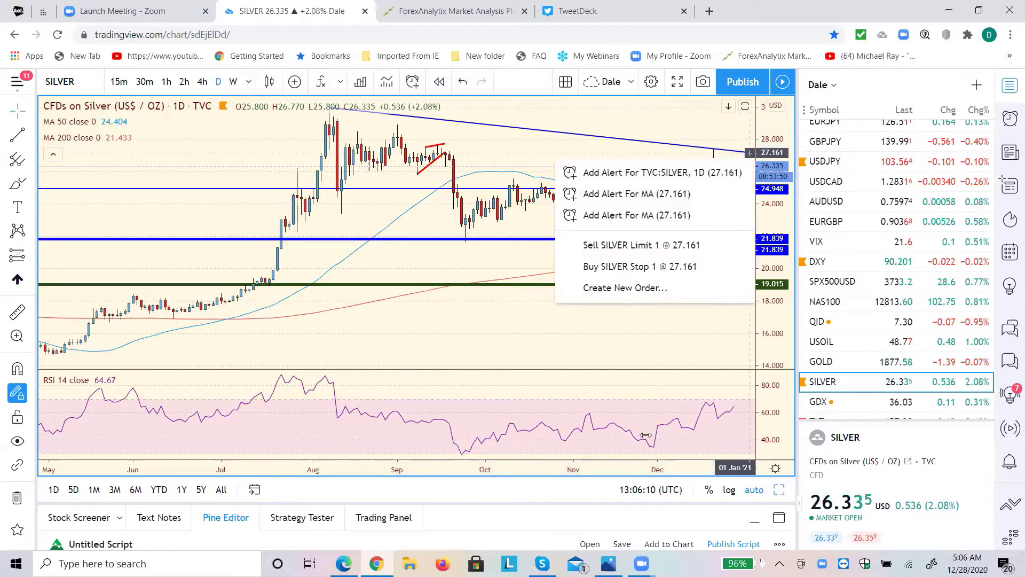
pyautogui.click(702, 454)
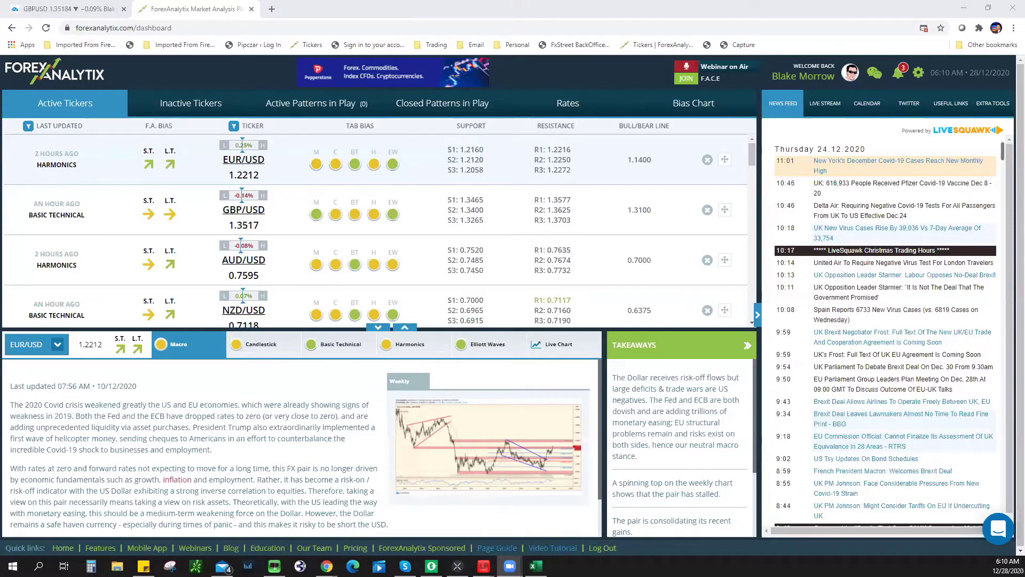
# - Collapse the EUR/USD detail panel to list more pairs' levels, then return to TradingView
pyautogui.click(378, 328)
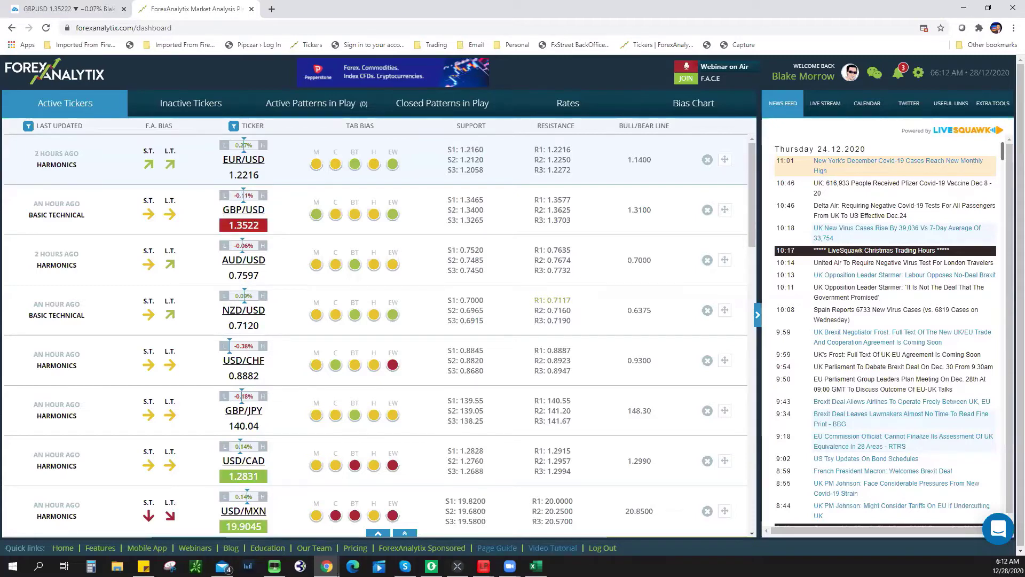
pyautogui.click(48, 9)
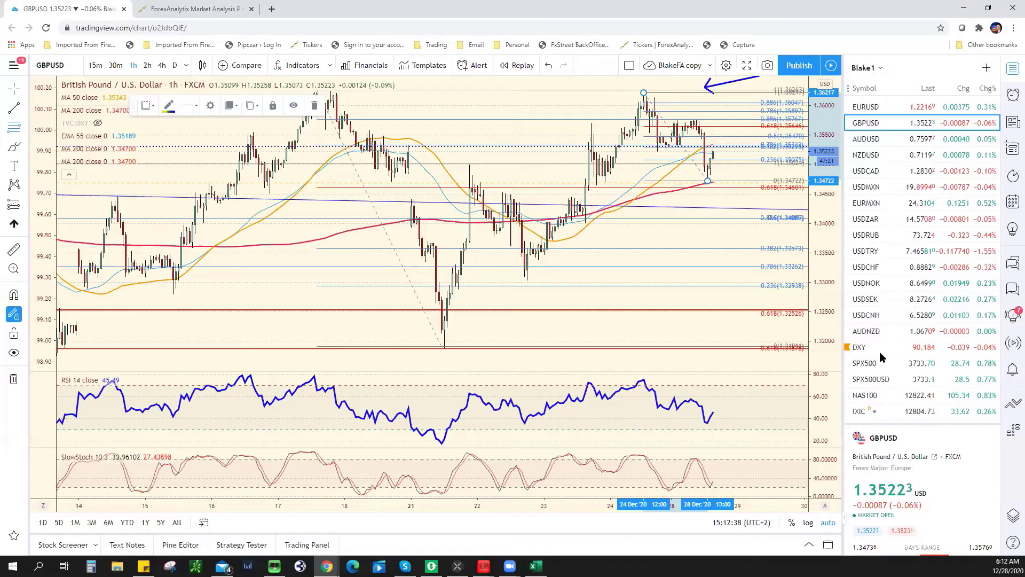
# - Load SPX500USD on 4-hour candles, extend both channel lines, and re-angle the lower one near 3635
pyautogui.click(895, 328)
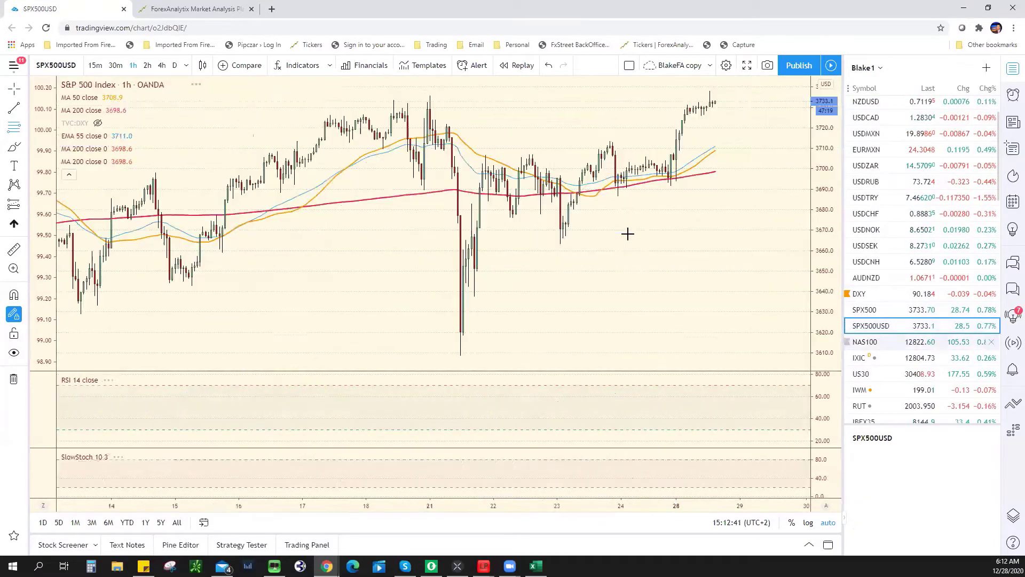
pyautogui.click(161, 65)
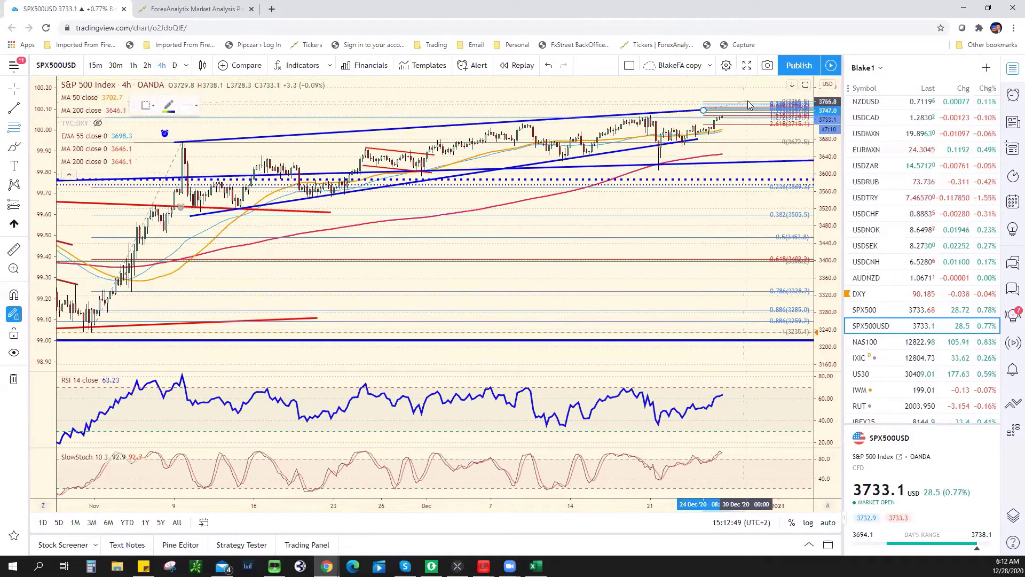
pyautogui.moveTo(702, 106); pyautogui.dragTo(759, 108)
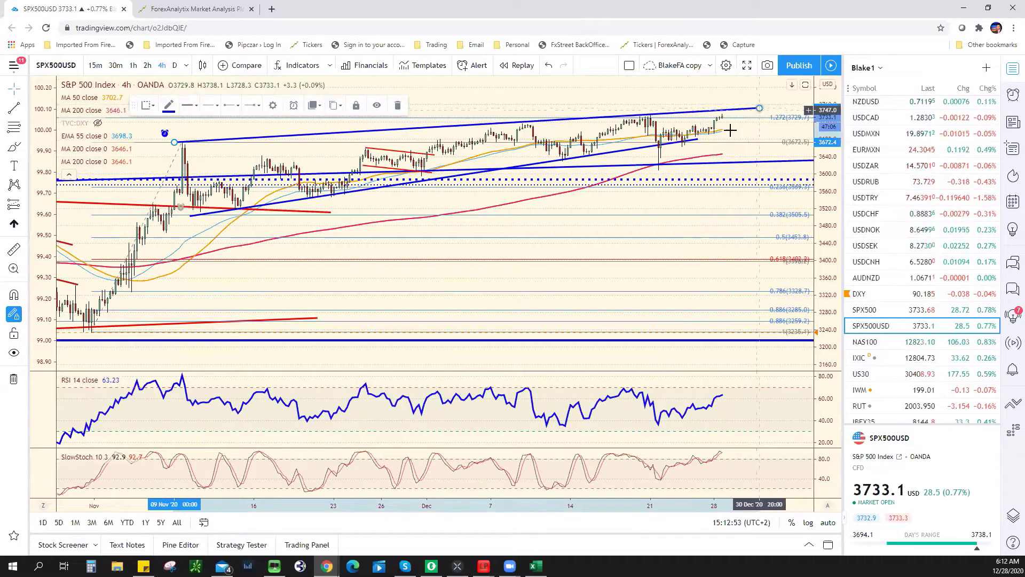
pyautogui.moveTo(698, 139); pyautogui.dragTo(754, 135)
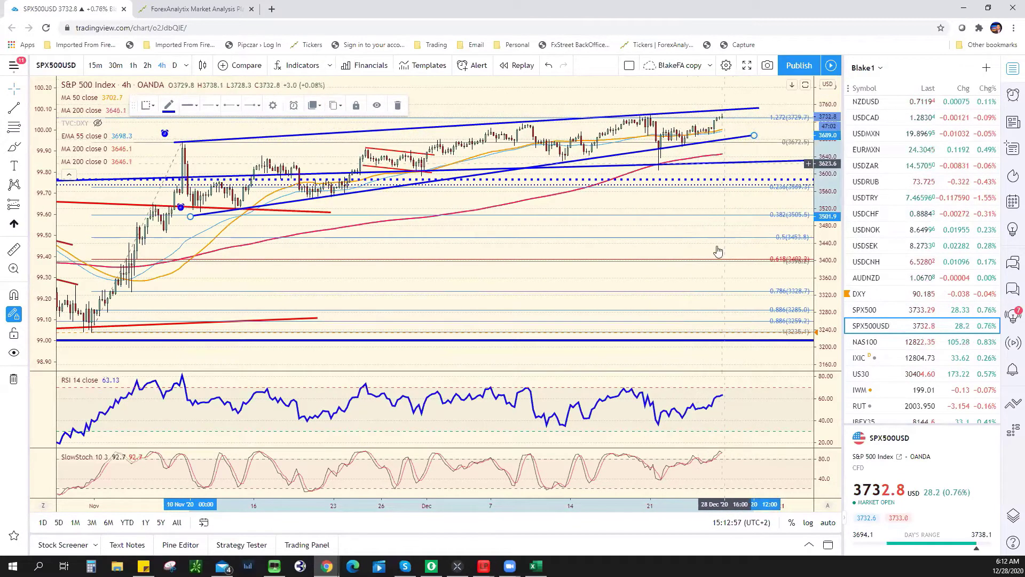
pyautogui.scroll(-3, 465, 197)
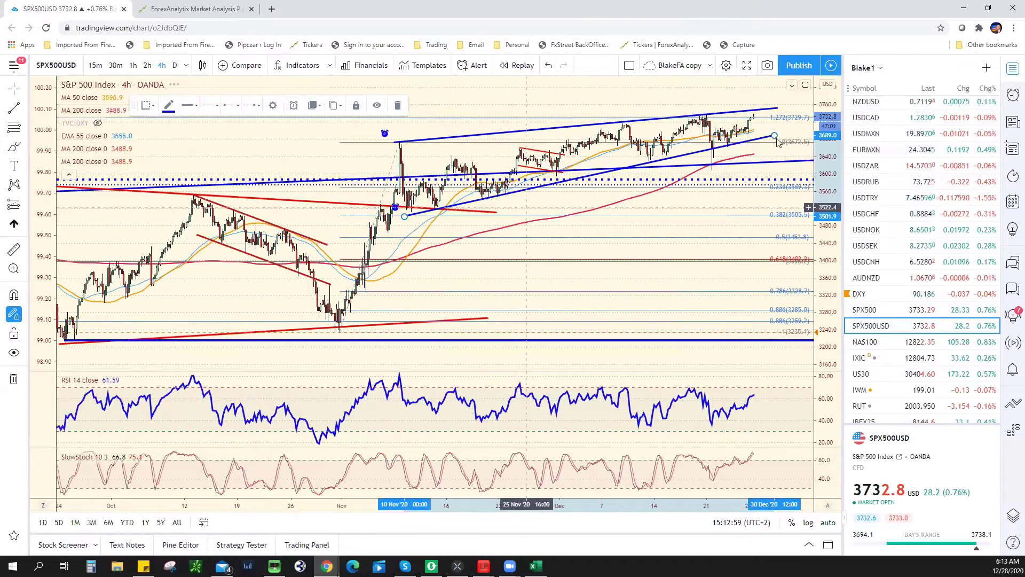
pyautogui.moveTo(774, 135); pyautogui.dragTo(798, 158)
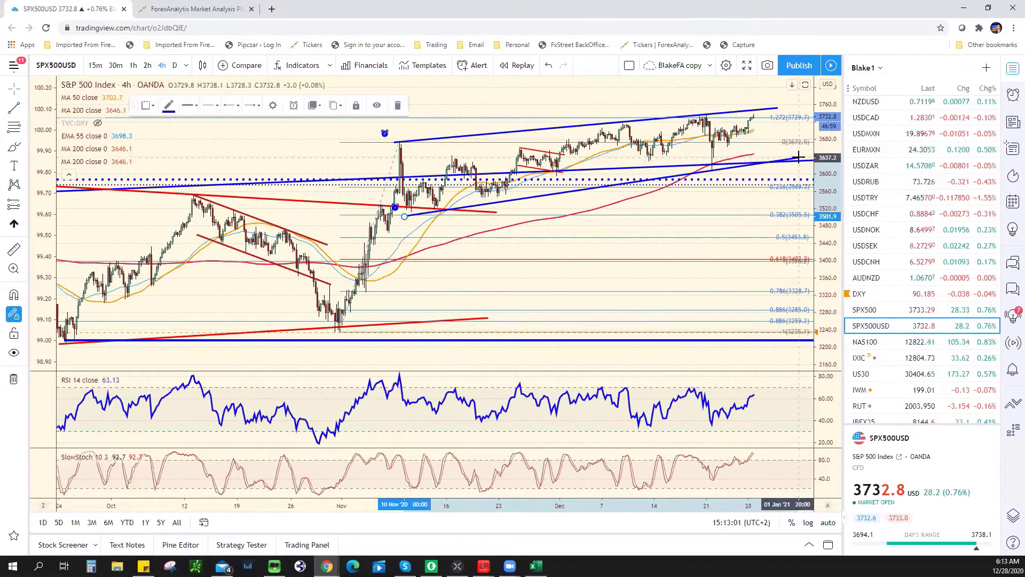
pyautogui.moveTo(404, 216); pyautogui.dragTo(412, 213)
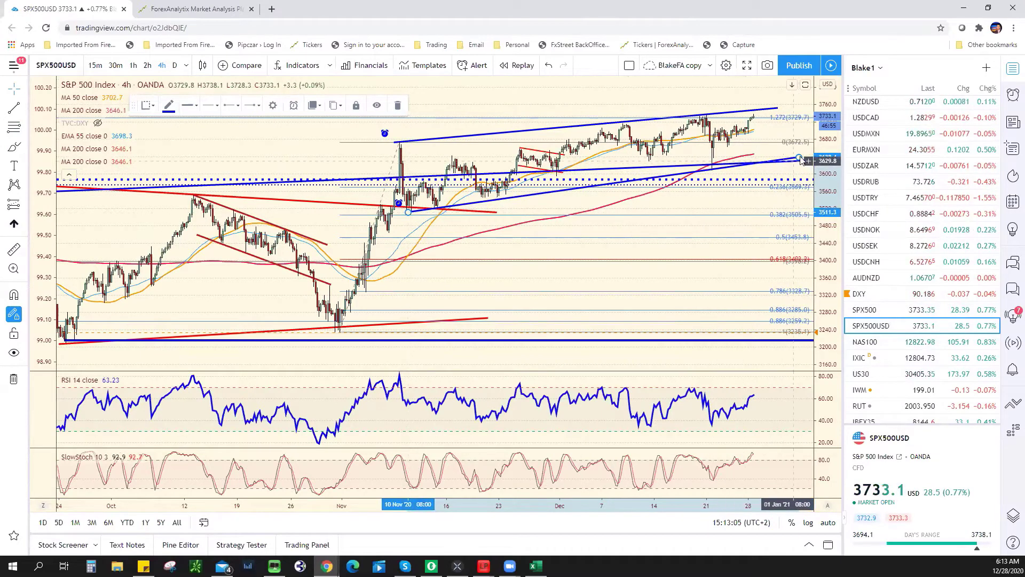
pyautogui.moveTo(799, 158); pyautogui.dragTo(784, 159)
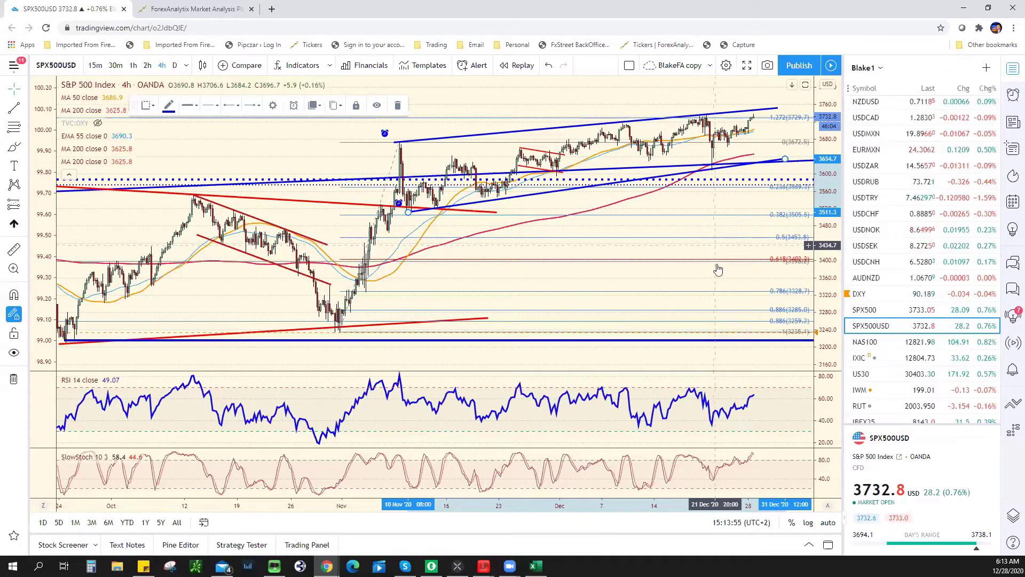
# - Glance at the support/resistance workbook, then put the SPX chart on daily candles
pyautogui.click(536, 566)
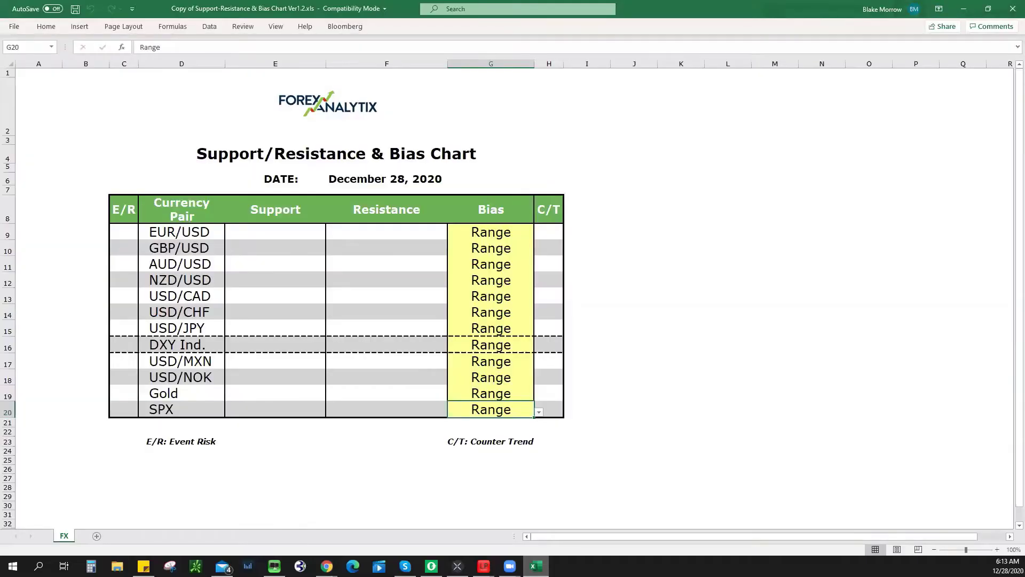
pyautogui.hotkey('alt', 'Tab')
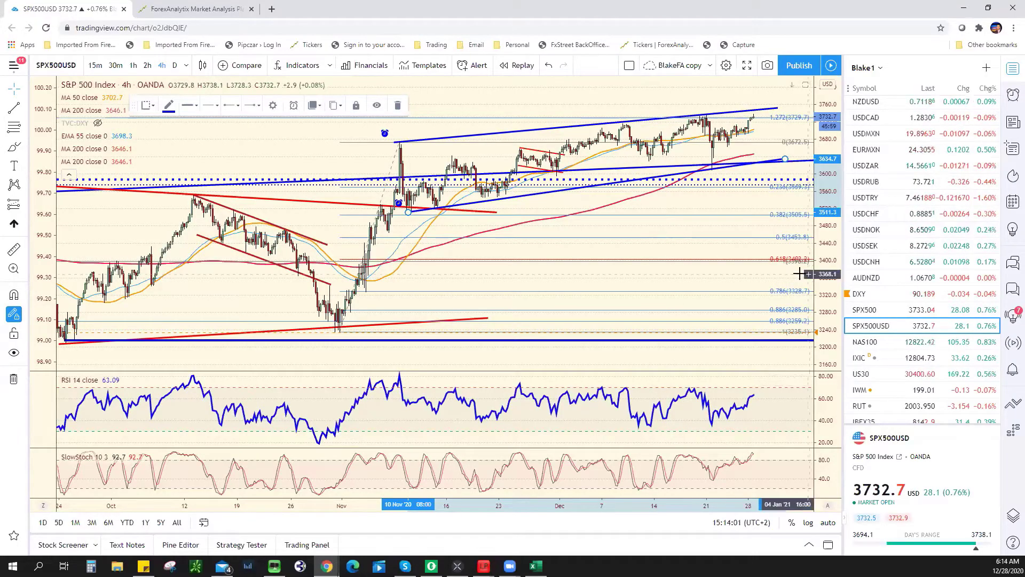
pyautogui.scroll(1, 774, 268)
pyautogui.scroll(2, 774, 268)
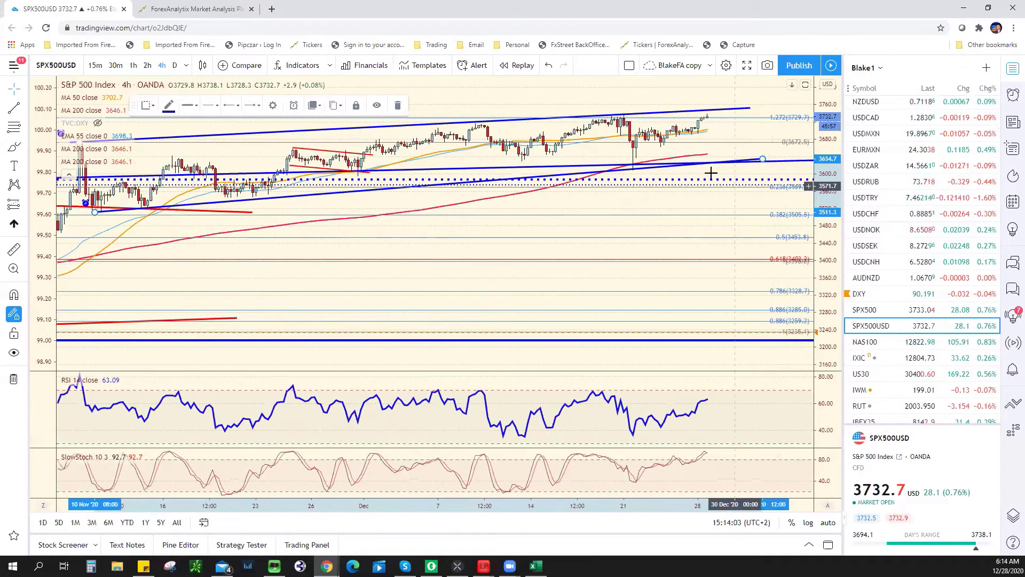
pyautogui.scroll(1, 712, 171)
pyautogui.click(175, 66)
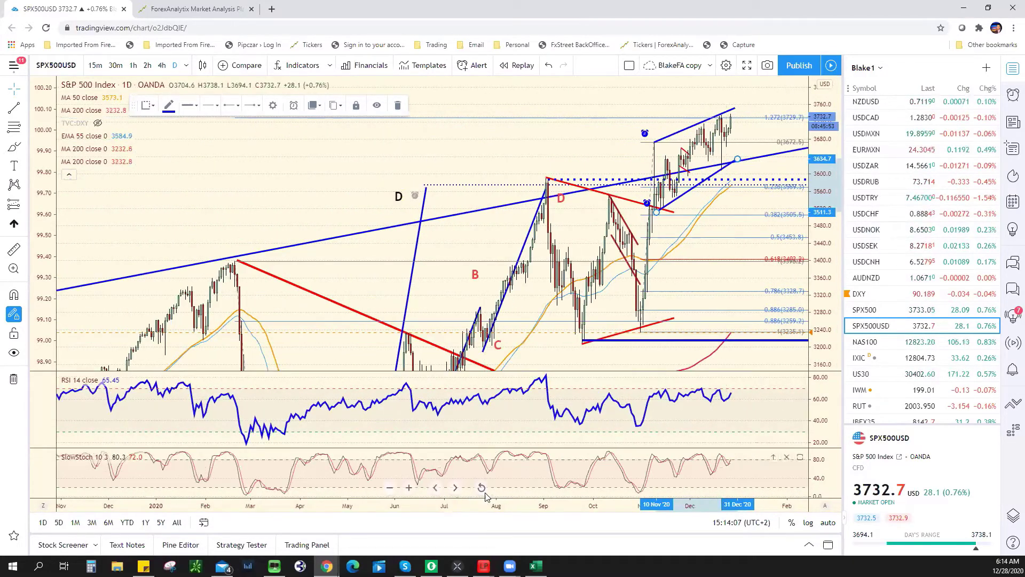
# - Reset and zoom out the daily SPX view, panning to show mid-2019 through 2020 and the ABCD pattern
pyautogui.click(481, 487)
pyautogui.scroll(-1, 514, 375)
pyautogui.scroll(-1, 510, 378)
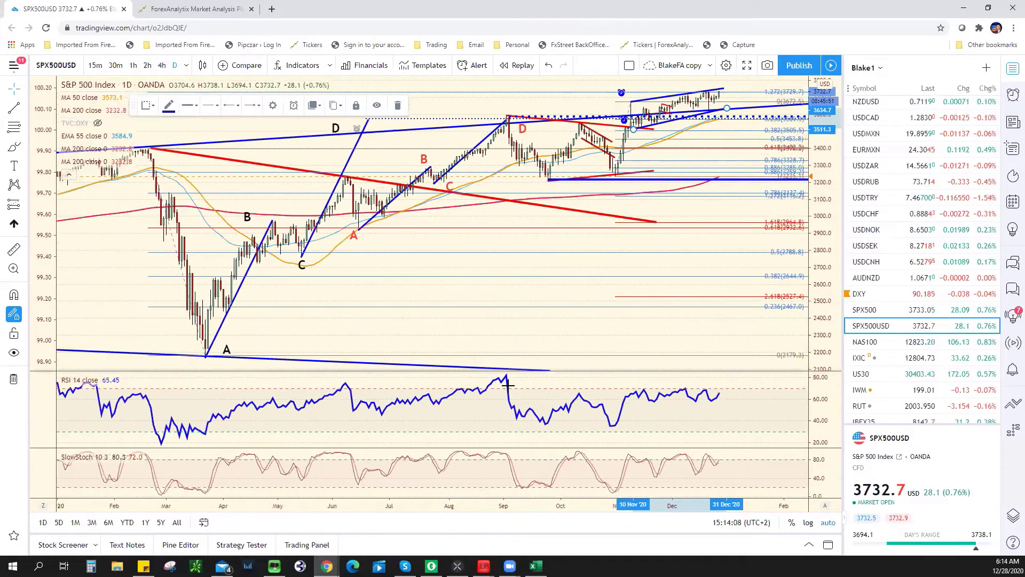
pyautogui.scroll(-2, 506, 380)
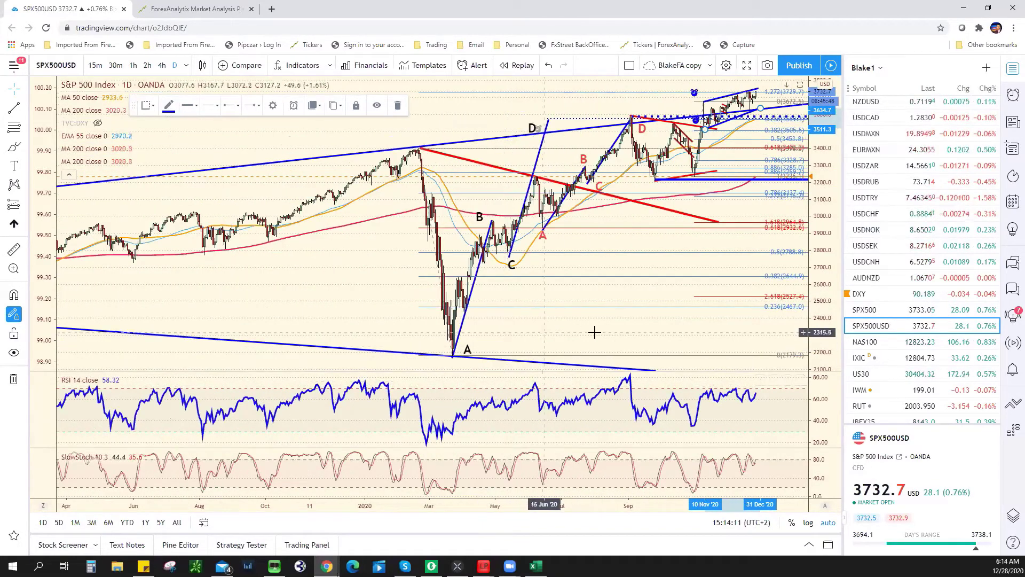
pyautogui.click(553, 335)
pyautogui.moveTo(489, 340); pyautogui.dragTo(425, 339)
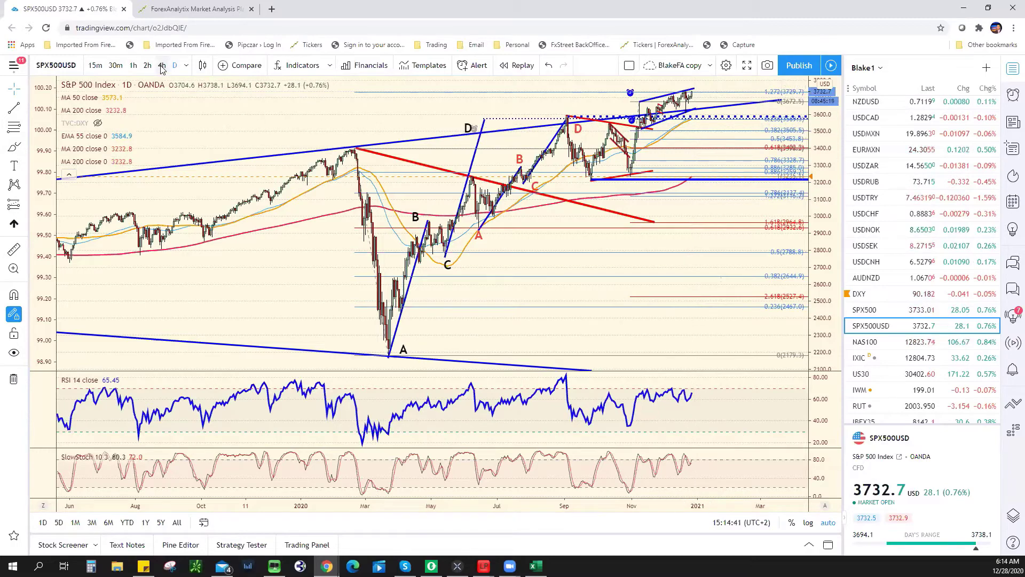
pyautogui.write('4h')
pyautogui.press('Return')
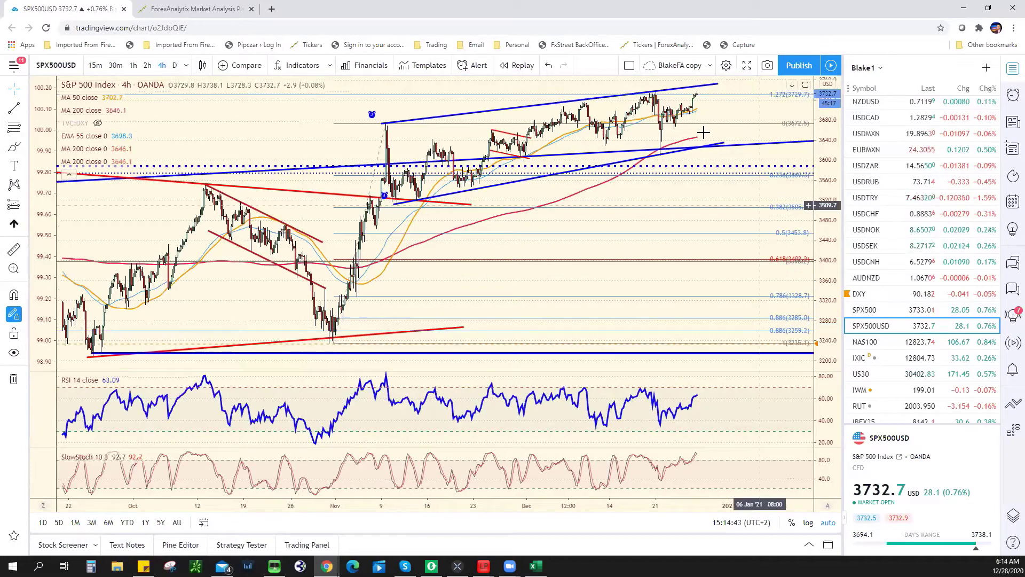
pyautogui.scroll(2, 694, 131)
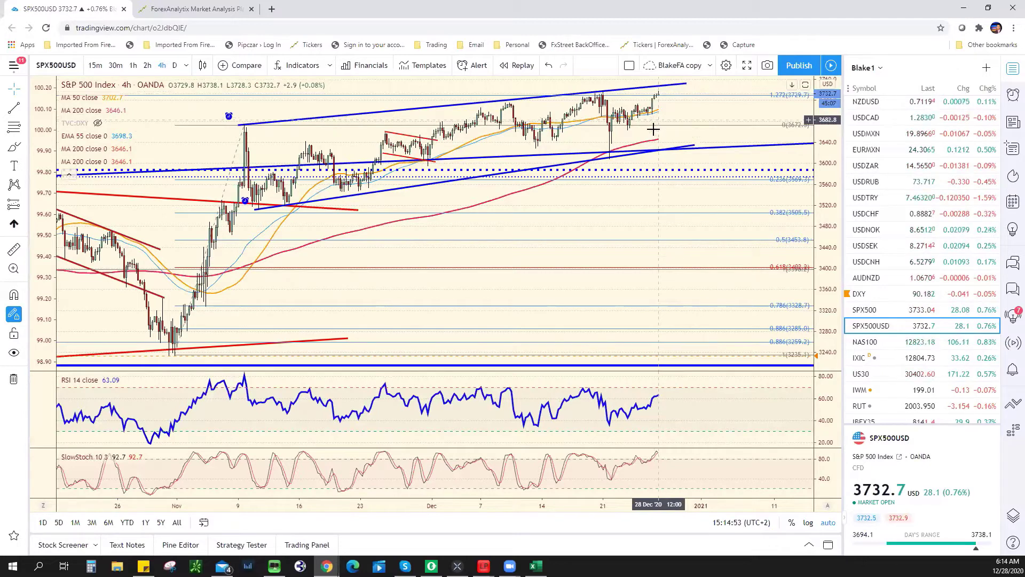
pyautogui.scroll(-3, 614, 211)
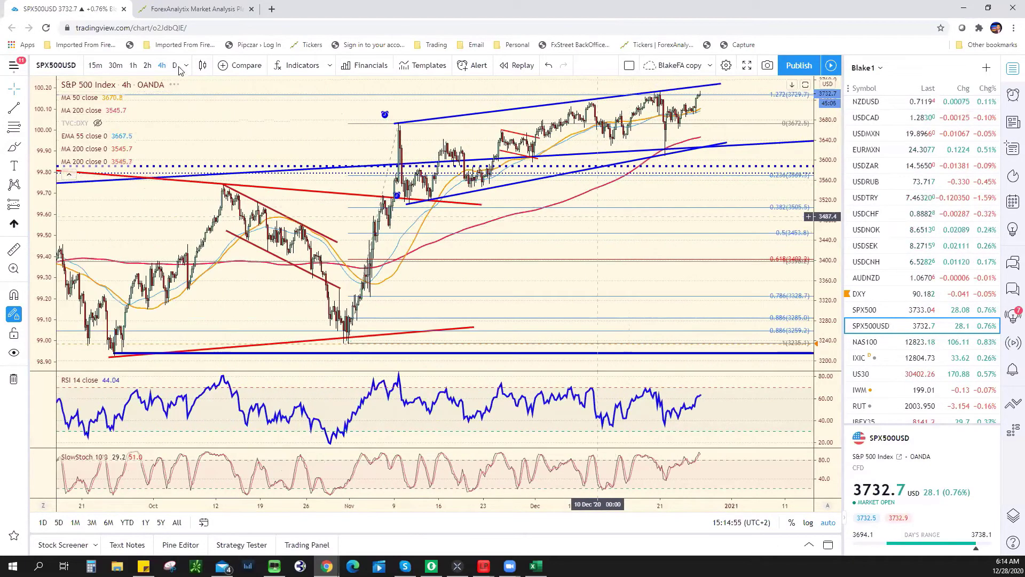
pyautogui.write('1D')
pyautogui.press('Return')
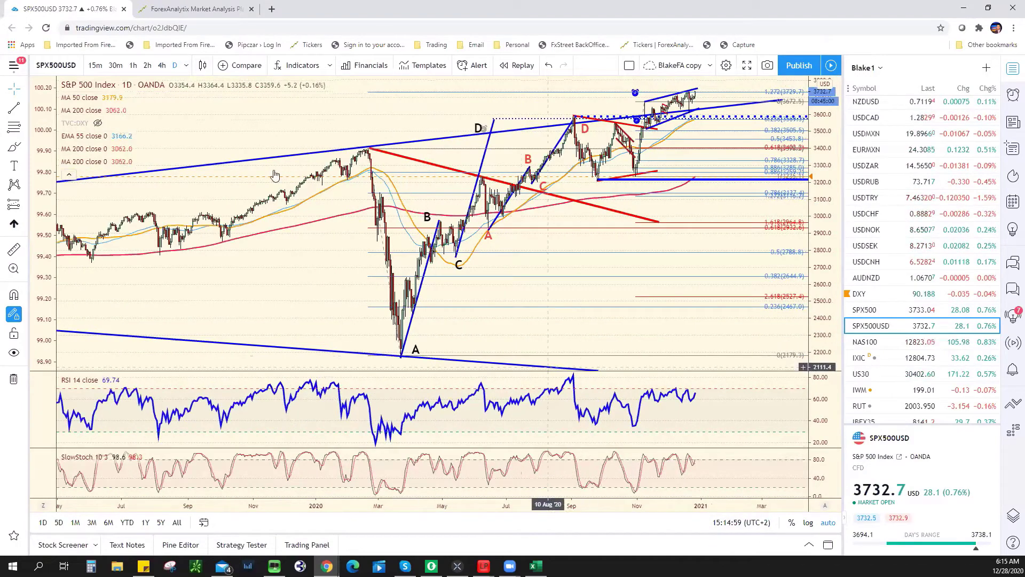
# - Flip the SPX chart to weekly candles, then back to daily candles
pyautogui.click(180, 66)
pyautogui.press('Return')
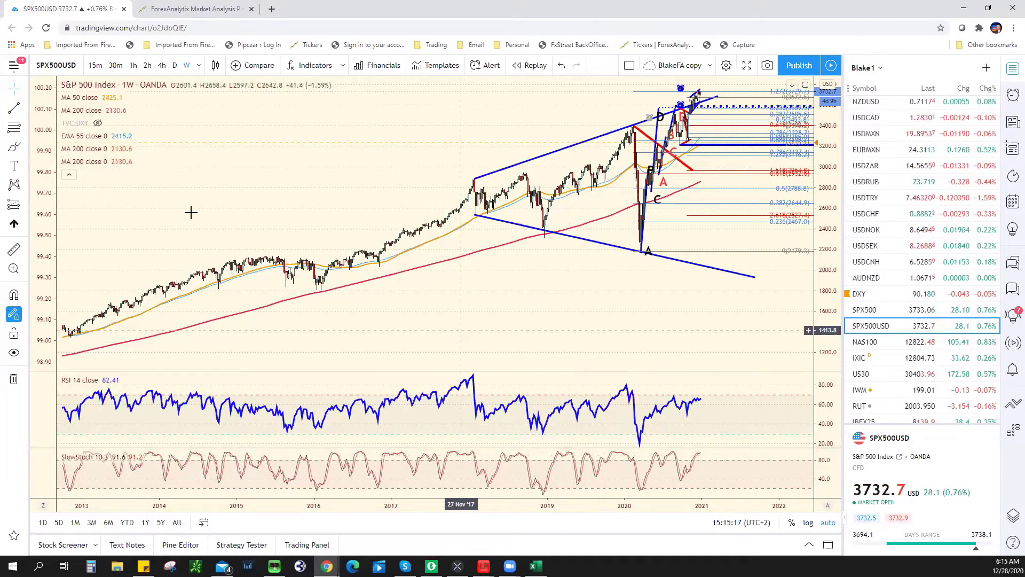
pyautogui.click(174, 65)
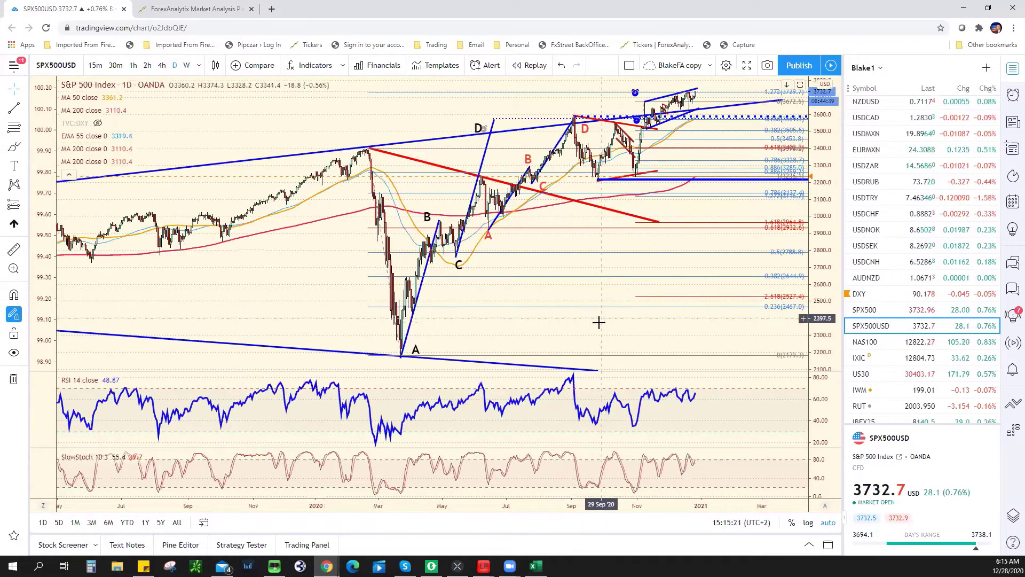
# - Zoom in on the chart and select the upper blue channel trendline
pyautogui.scroll(1, 611, 305)
pyautogui.scroll(2, 611, 291)
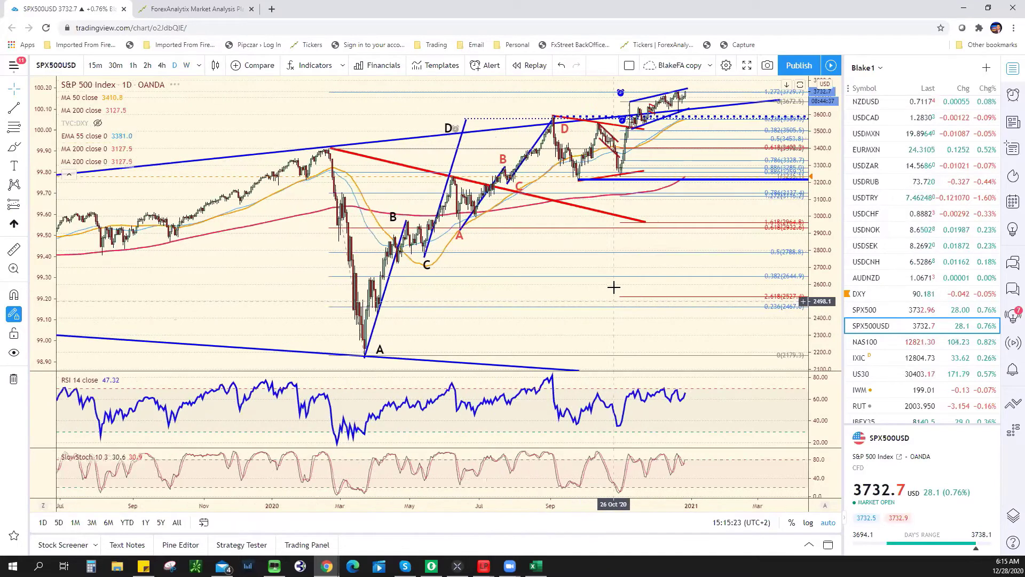
pyautogui.scroll(2, 614, 288)
pyautogui.scroll(2, 630, 230)
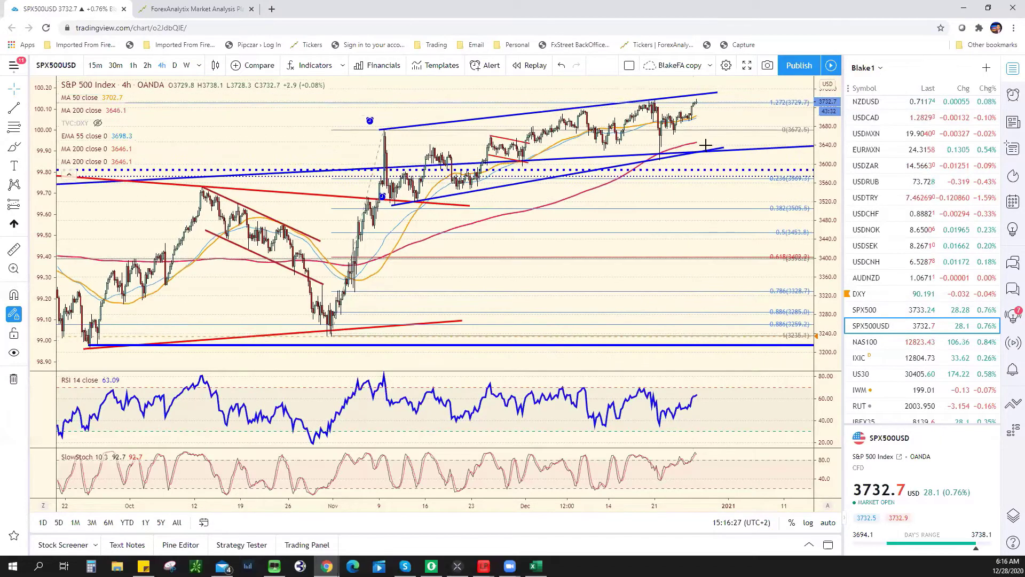
pyautogui.click(704, 97)
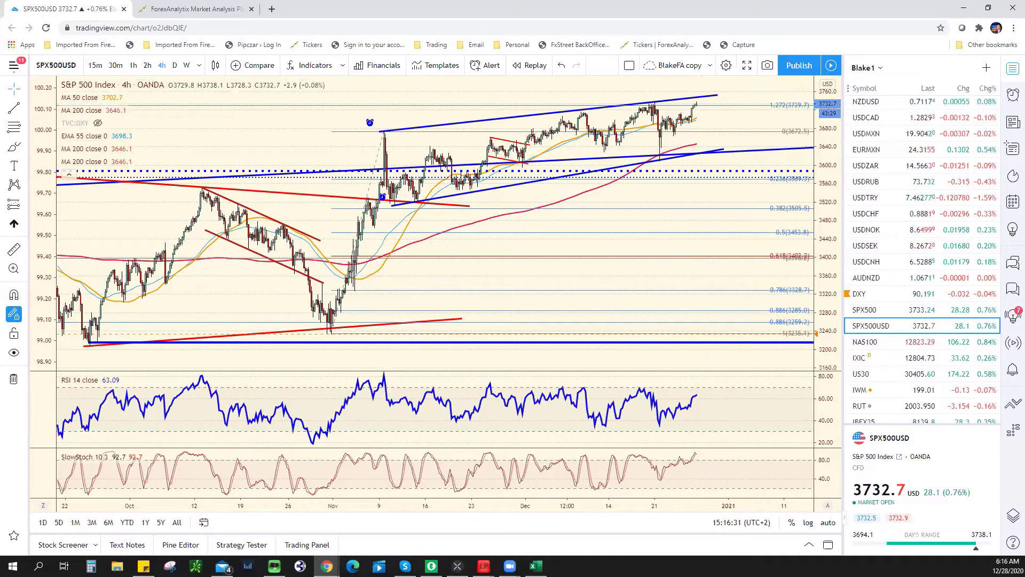
# - In the workbook, enter 3750 as the SPX resistance in cell F20
pyautogui.hotkey('alt', 'Tab')
pyautogui.click(401, 234)
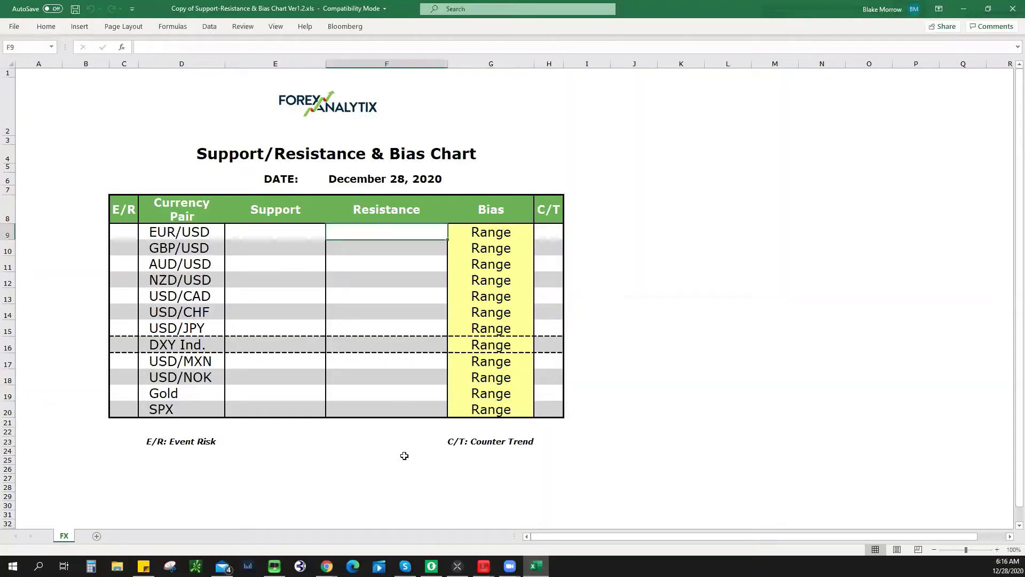
pyautogui.click(404, 405)
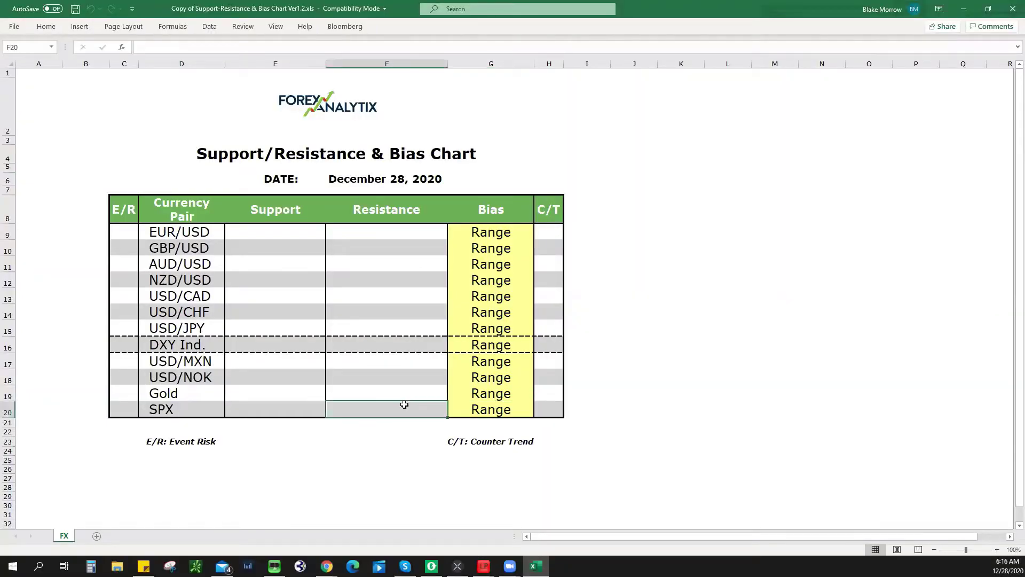
pyautogui.write('3750')
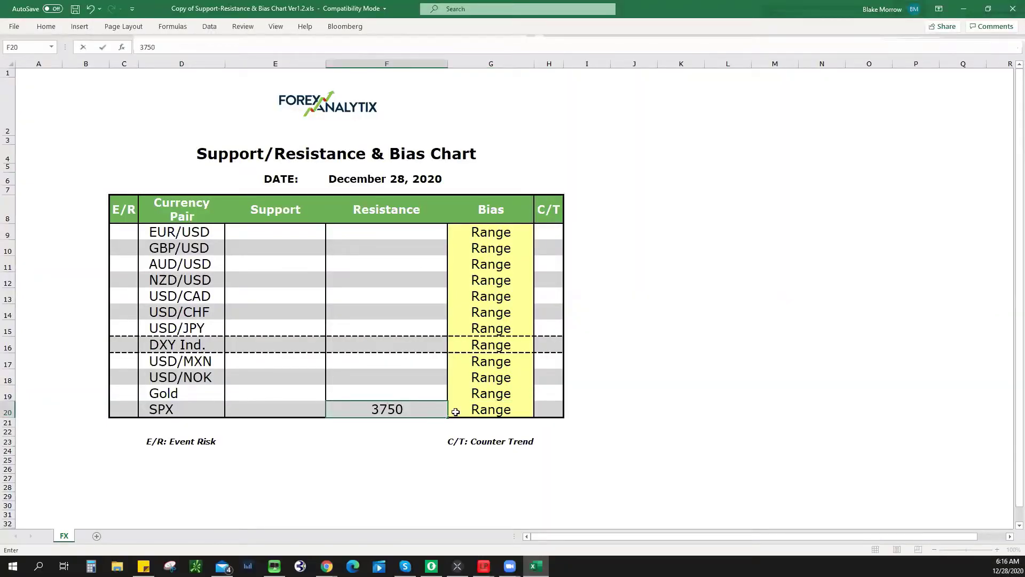
# - Set the SPX bias in G20 to Bullish and return to the TradingView chart
pyautogui.click(455, 412)
pyautogui.click(538, 412)
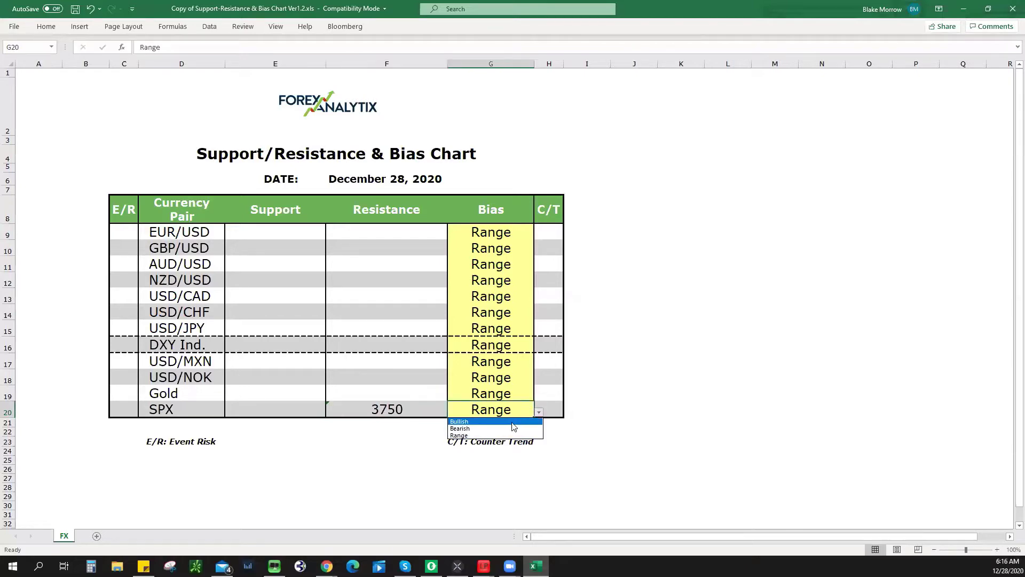
pyautogui.click(470, 422)
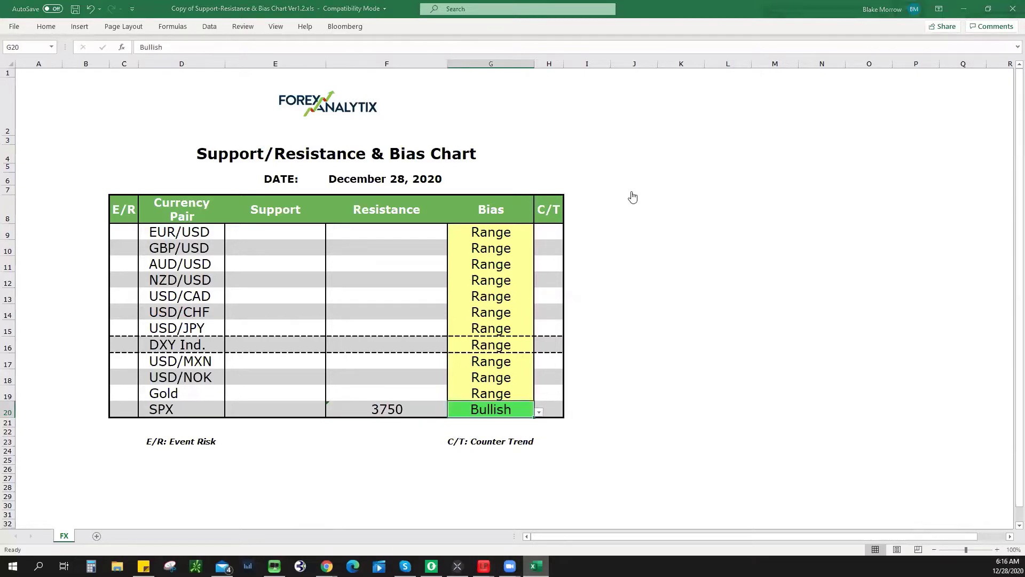
pyautogui.hotkey('alt', 'Tab')
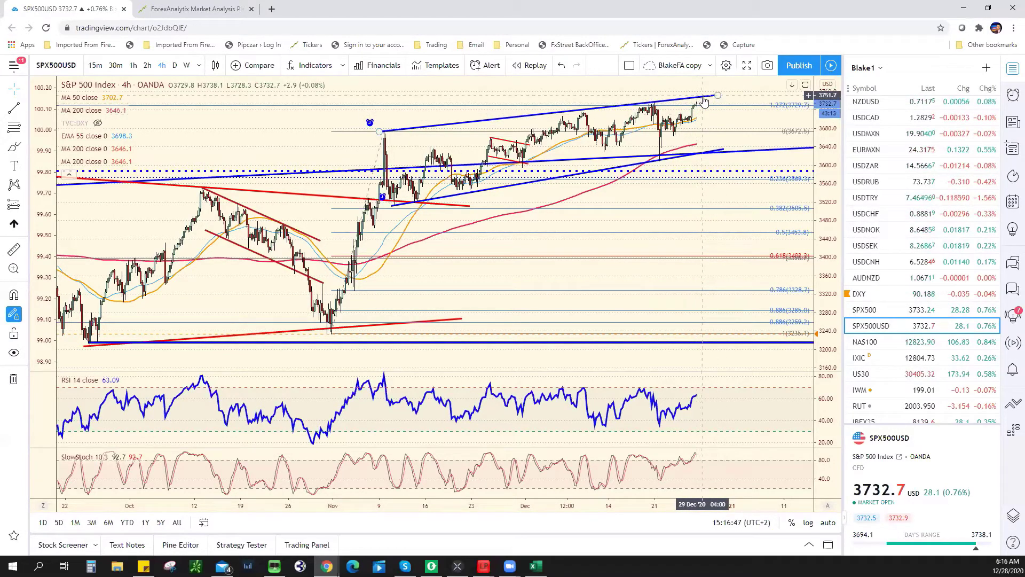
# - Draw a Fibonacci retracement from the December 21 low to the newest high, then remove it
pyautogui.scroll(2, 694, 140)
pyautogui.scroll(1, 695, 140)
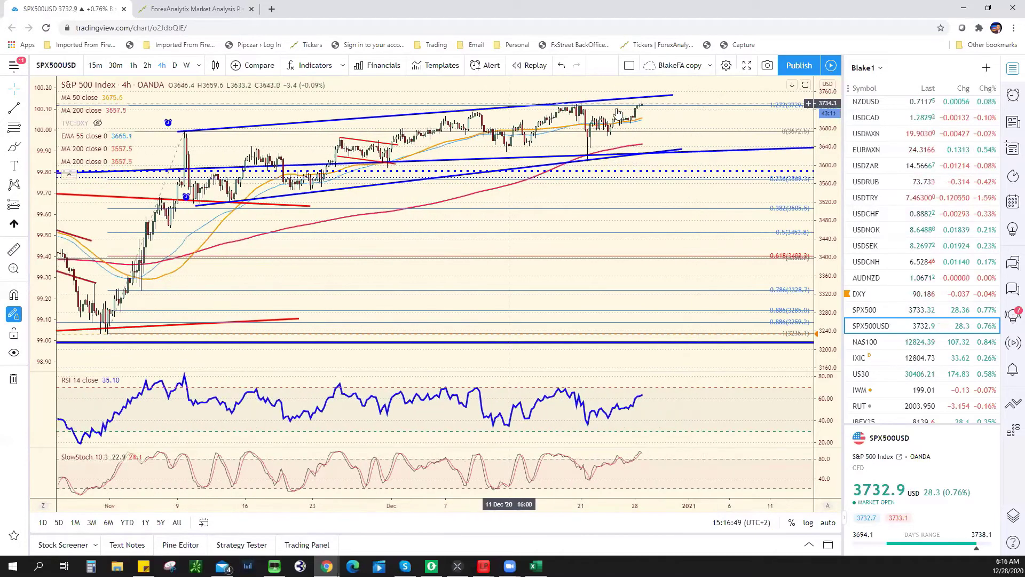
pyautogui.scroll(2, 619, 128)
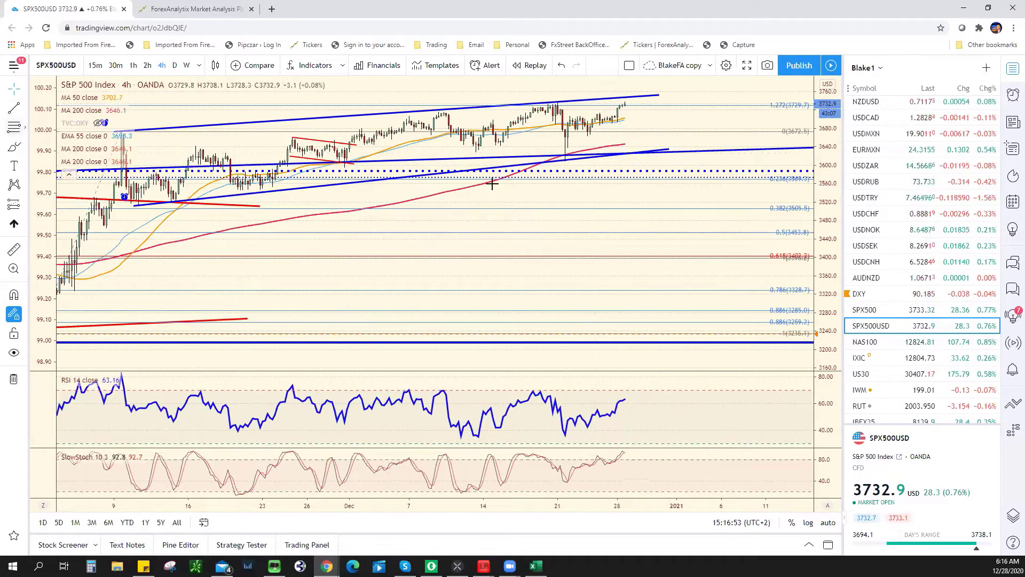
pyautogui.click(564, 159)
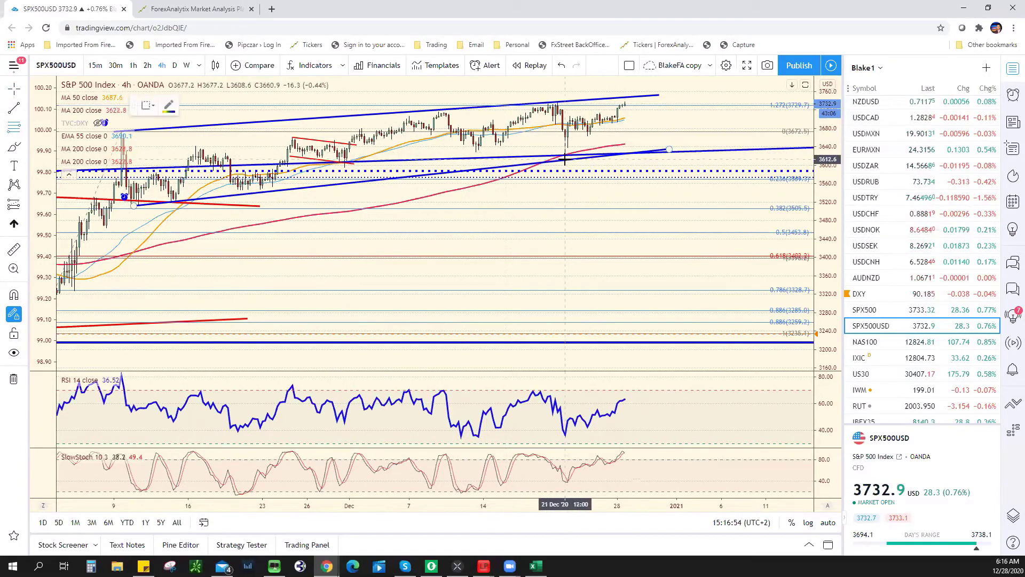
pyautogui.click(627, 97)
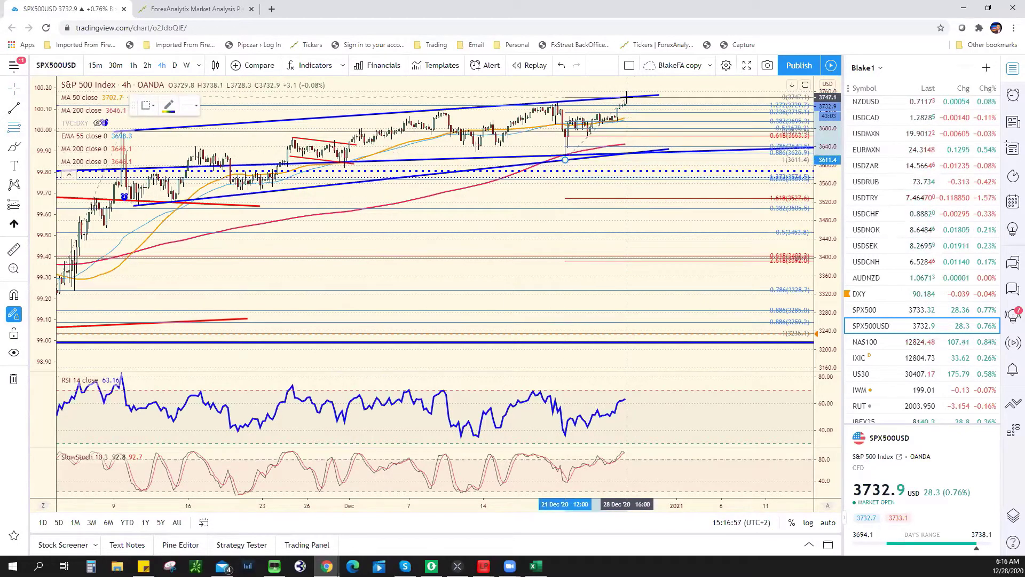
pyautogui.click(625, 100)
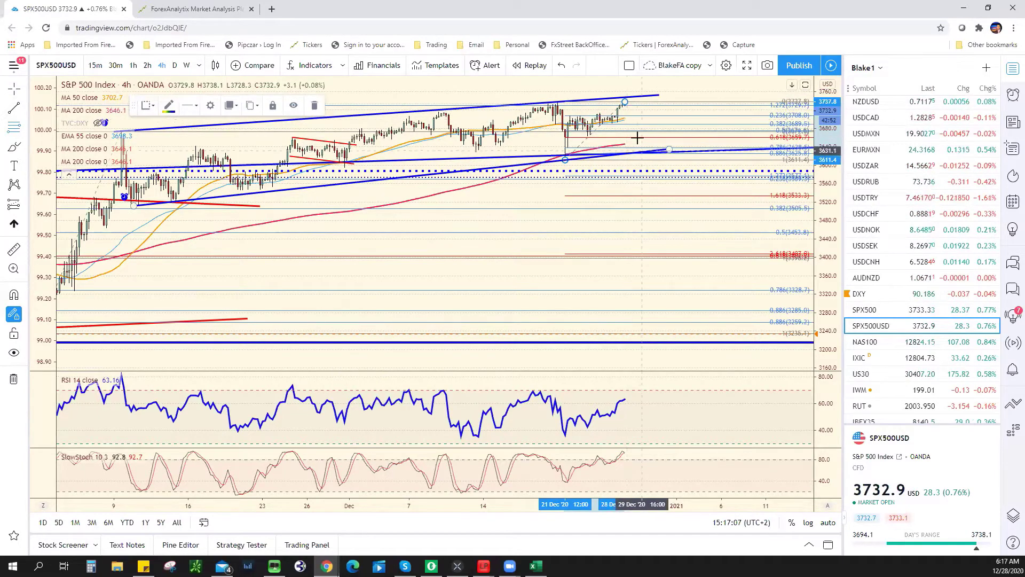
pyautogui.moveTo(624, 100); pyautogui.dragTo(628, 97)
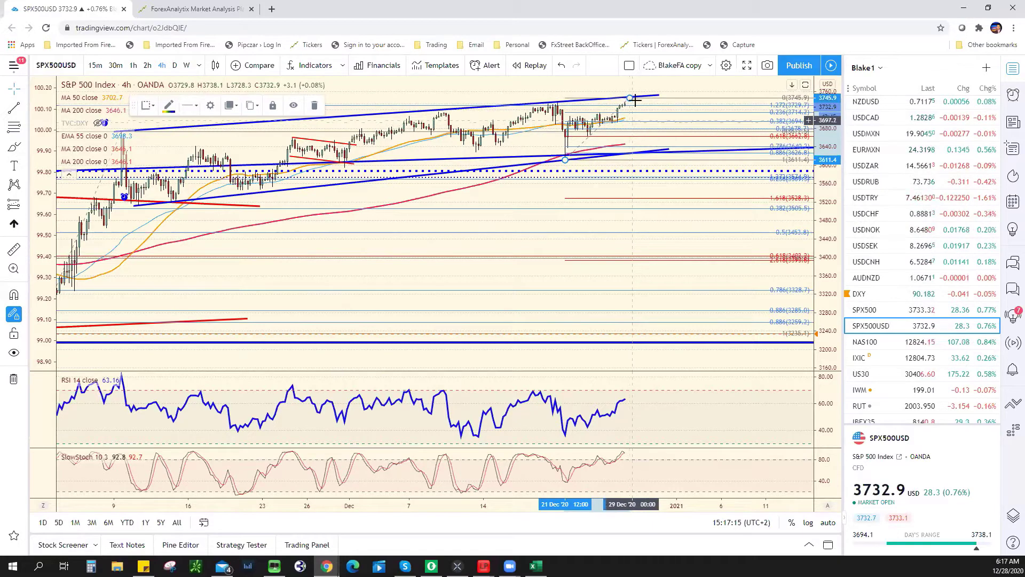
pyautogui.rightClick(630, 100)
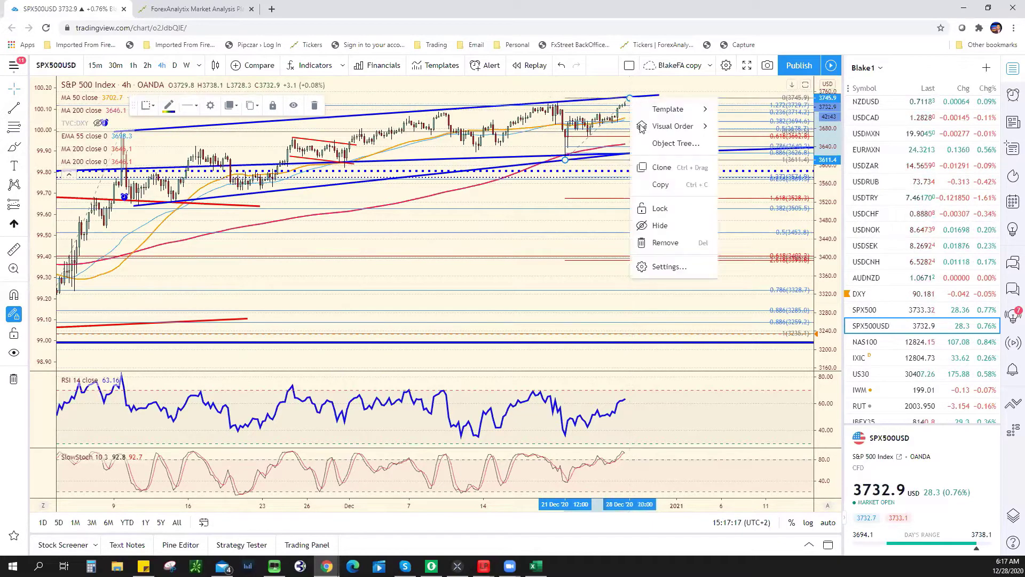
pyautogui.click(667, 243)
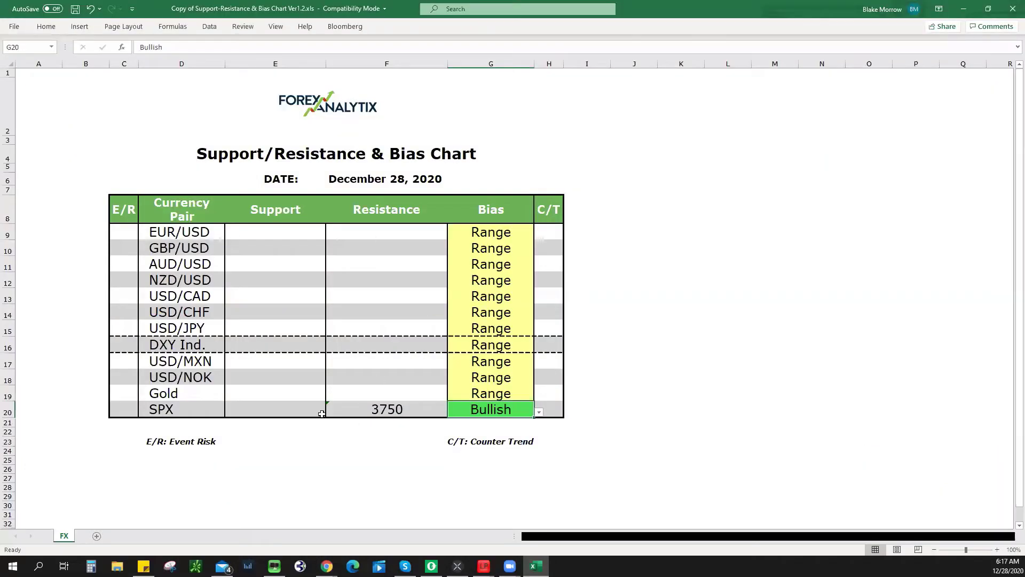
# - Enter 3690 as the SPX support in cell E20, then return to the TradingView chart
pyautogui.click(290, 406)
pyautogui.write('36')
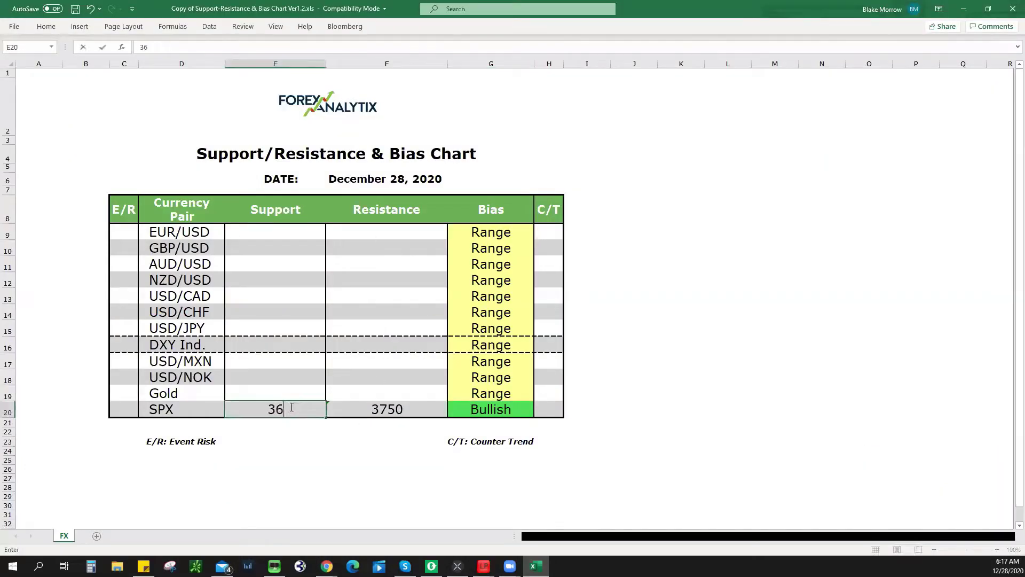
pyautogui.write('90')
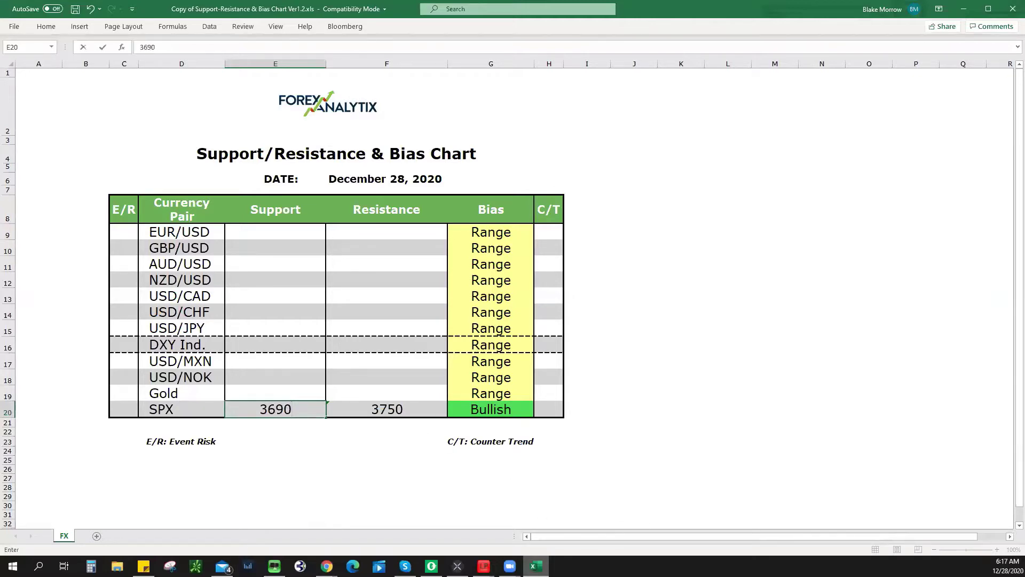
pyautogui.hotkey('alt', 'Tab')
pyautogui.scroll(1, 911, 161)
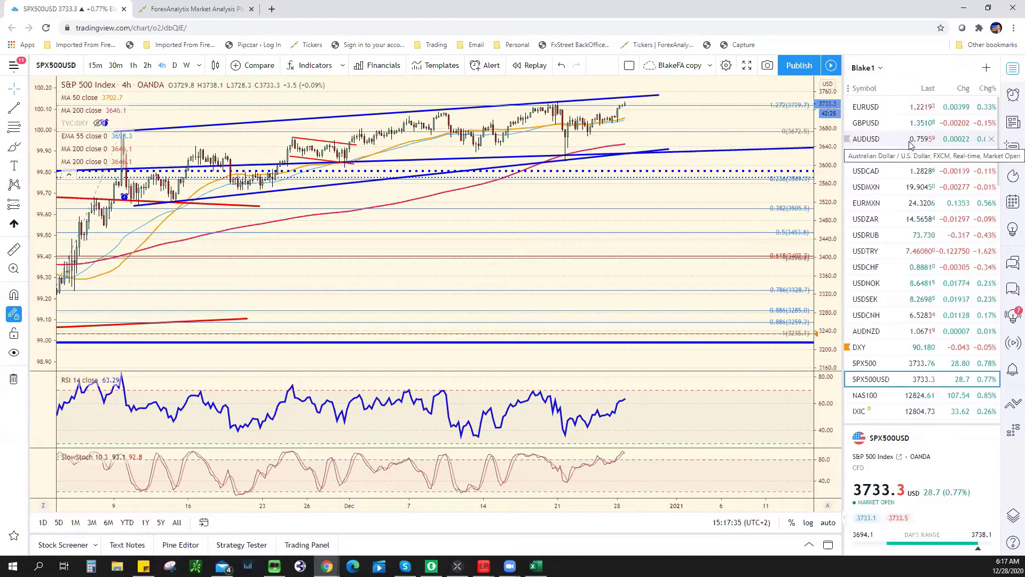
# - Load the EURUSD chart from the watchlist
pyautogui.click(892, 107)
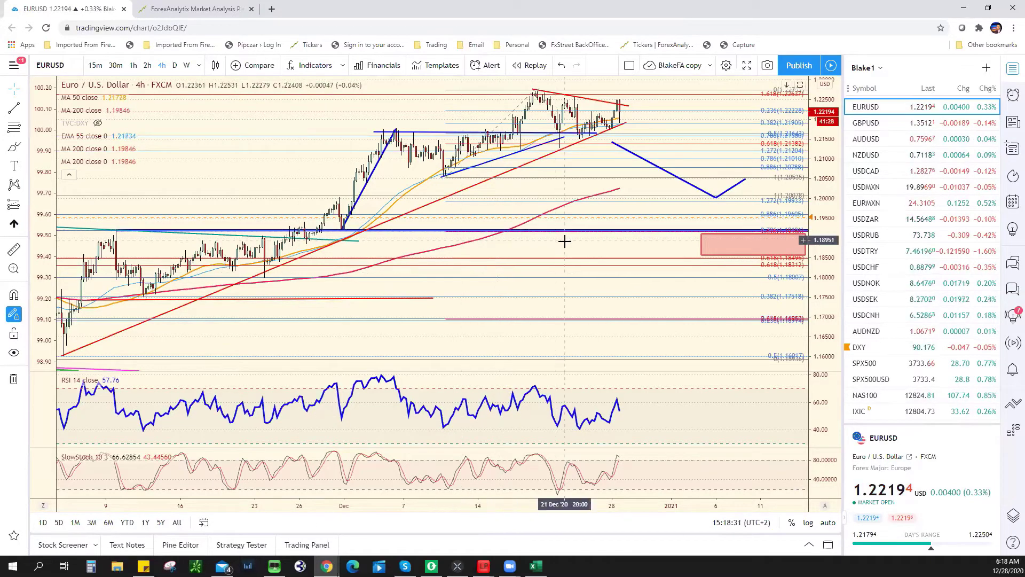
# - Zoom in and drag the red trendline's right endpoint to tilt it slightly
pyautogui.scroll(4, 558, 256)
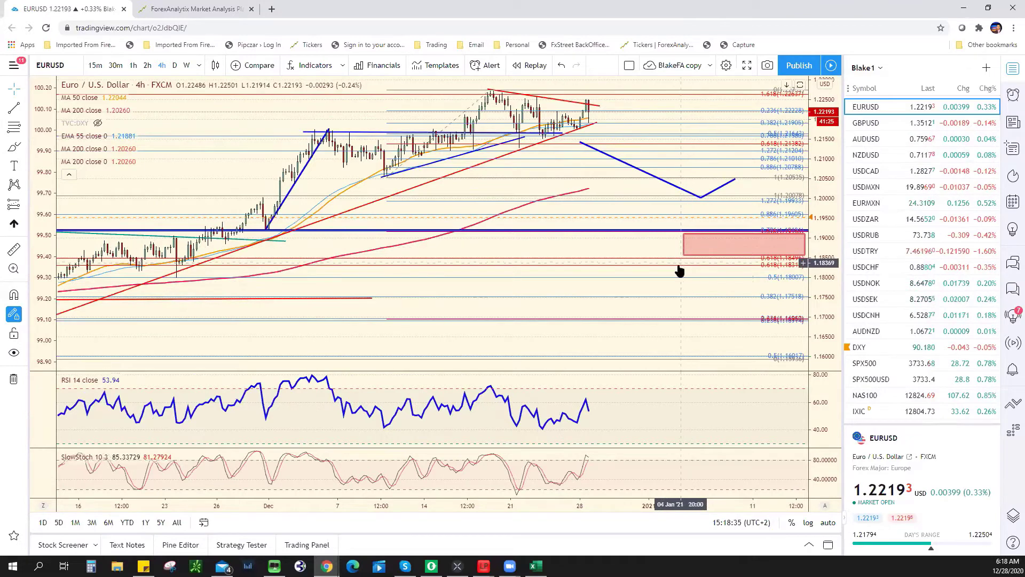
pyautogui.scroll(-3, 678, 272)
pyautogui.scroll(-3, 678, 277)
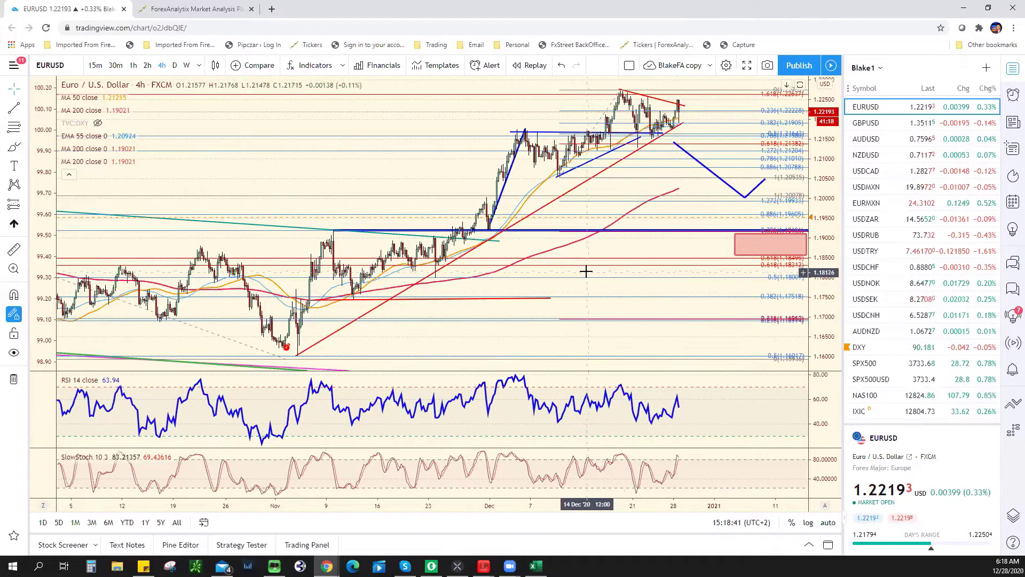
pyautogui.scroll(1, 624, 219)
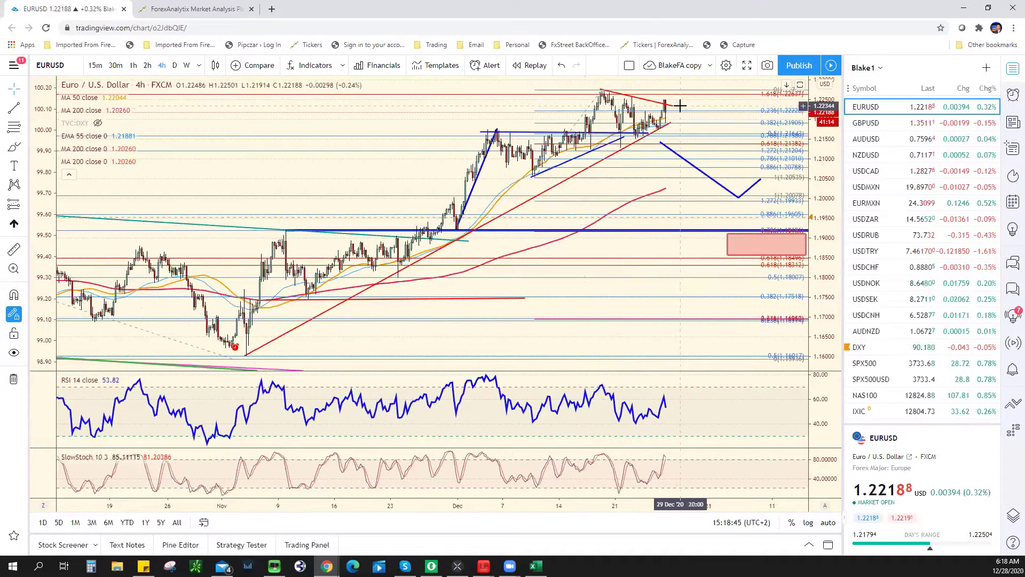
pyautogui.moveTo(673, 106); pyautogui.dragTo(676, 112)
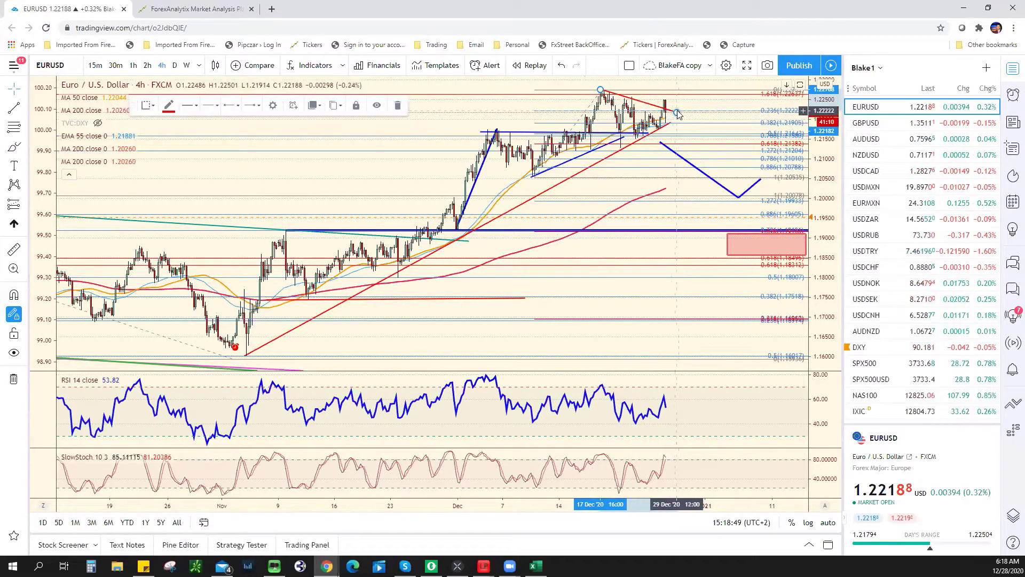
pyautogui.moveTo(677, 111); pyautogui.dragTo(669, 109)
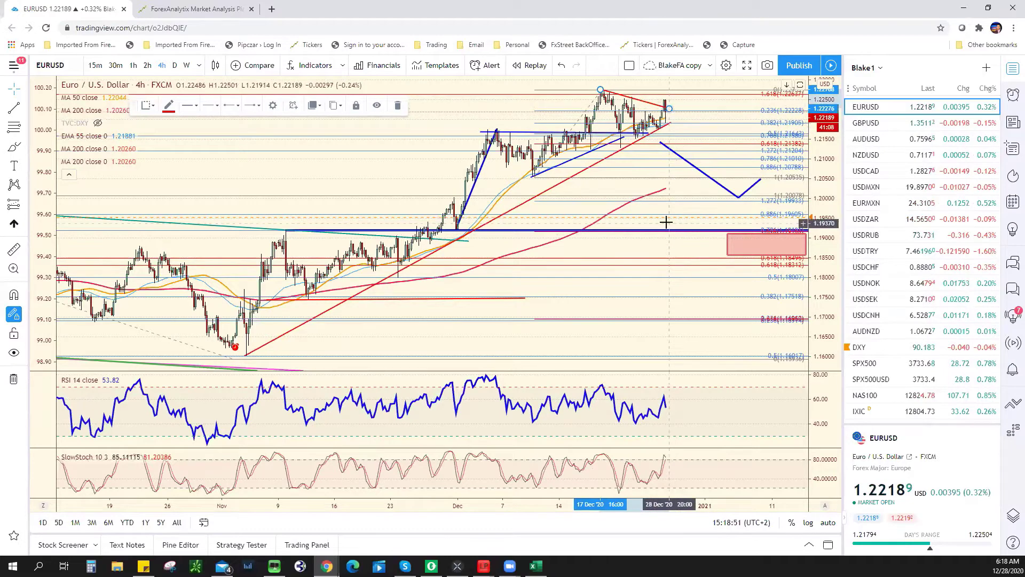
# - Adjust the zoom and set the chart timeframe to 4h
pyautogui.scroll(-1, 667, 192)
pyautogui.scroll(-2, 689, 160)
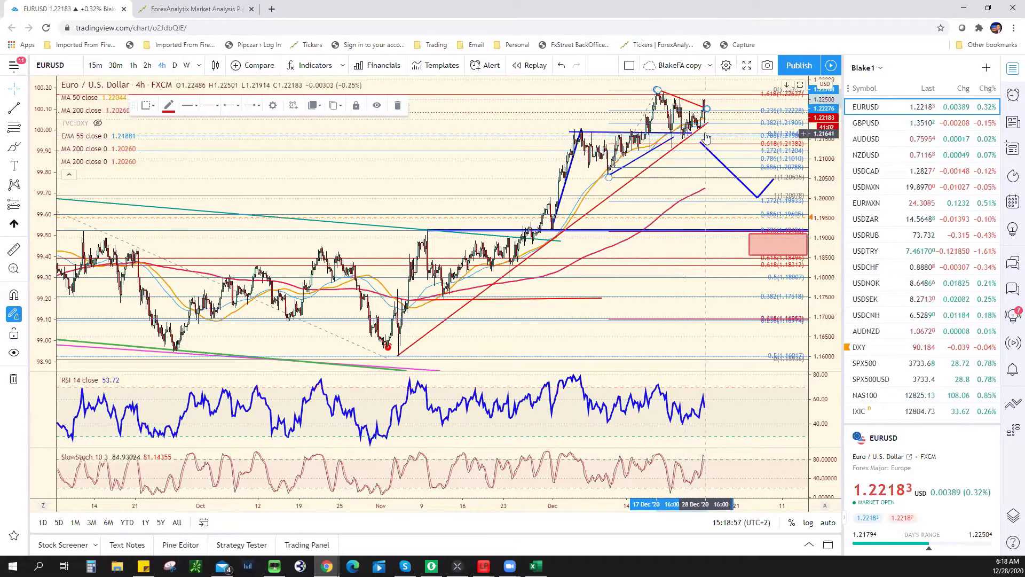
pyautogui.scroll(2, 662, 96)
pyautogui.scroll(2, 660, 97)
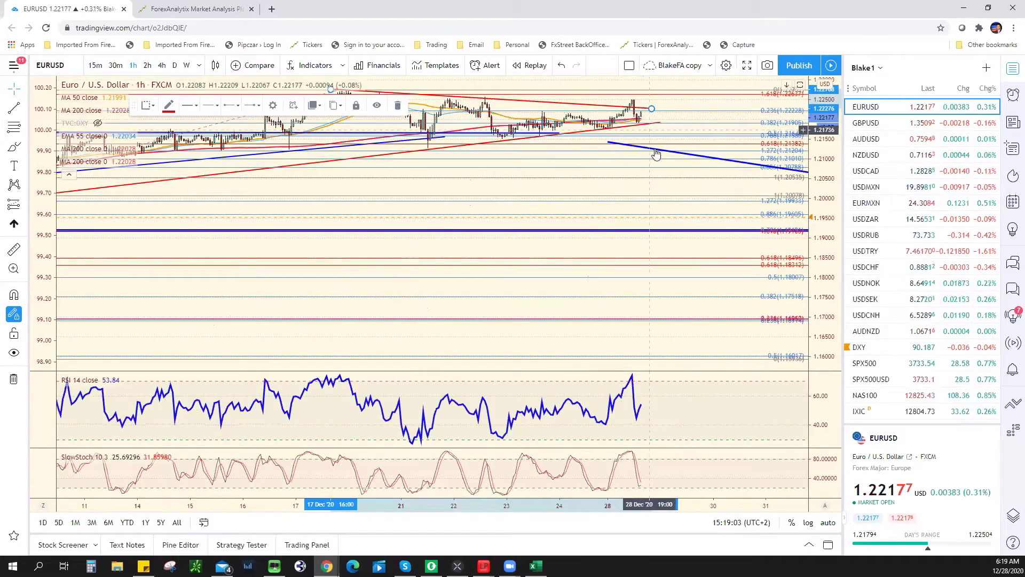
pyautogui.write('4h')
pyautogui.press('Return')
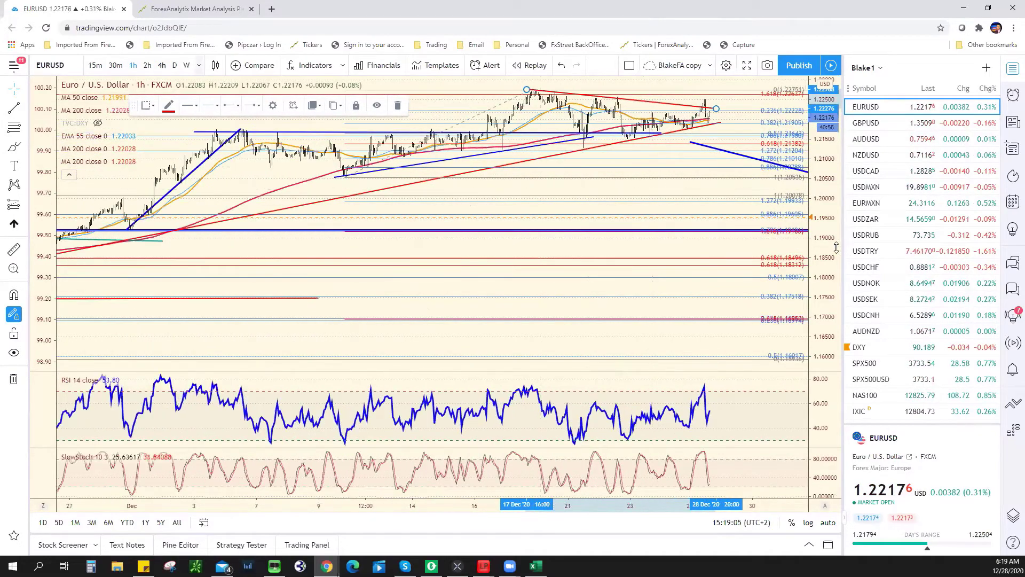
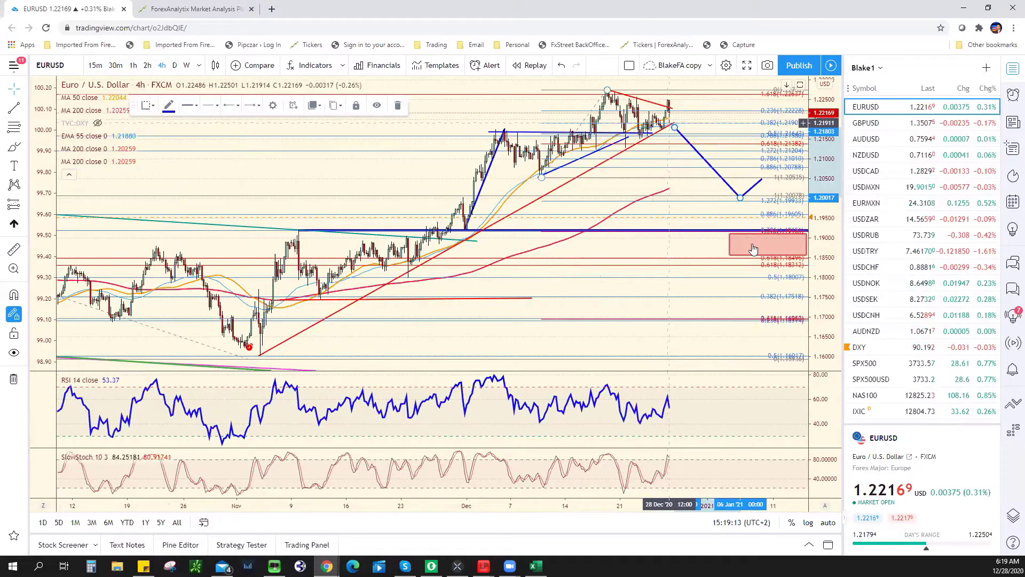
# - Switch from the EUR/USD 4-hour chart to the Support/Resistance & Bias Chart workbook
pyautogui.hotkey('alt', 'Tab')
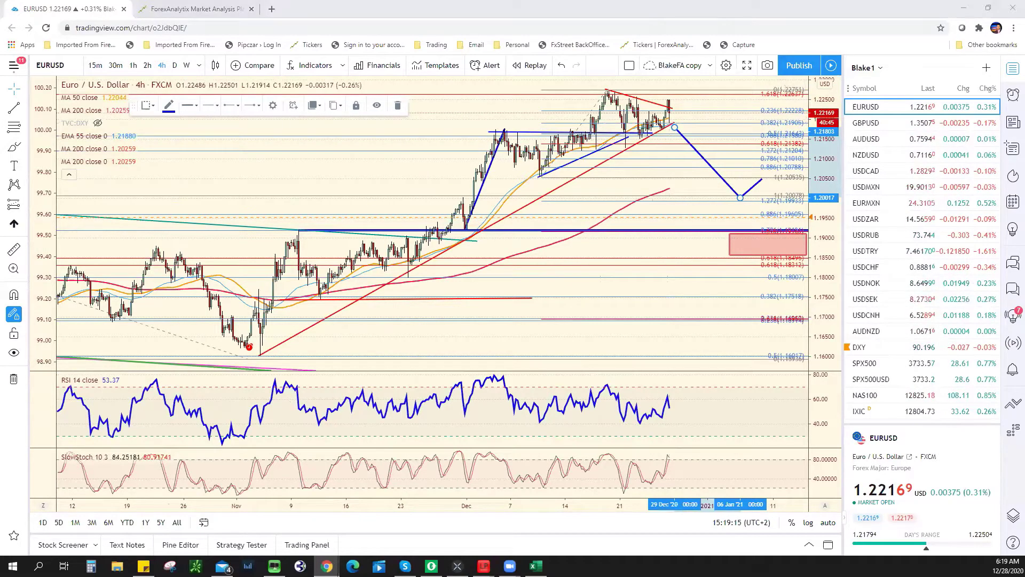
# - Enter 1.2190* as EUR/USD support in E9 and choose Bullish as its bias in G9
pyautogui.click(262, 230)
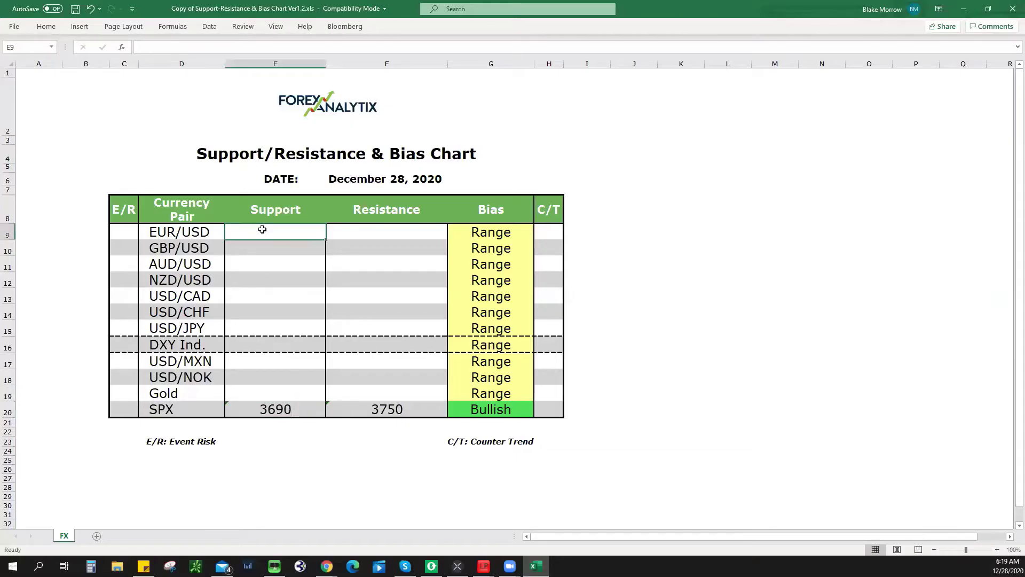
pyautogui.write('1.219')
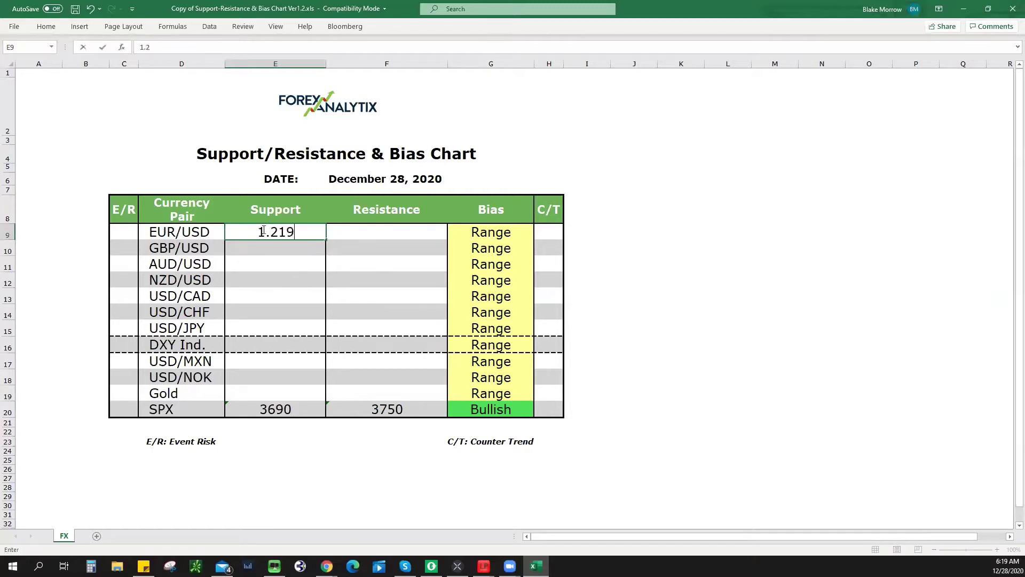
pyautogui.write('0')
pyautogui.write('*')
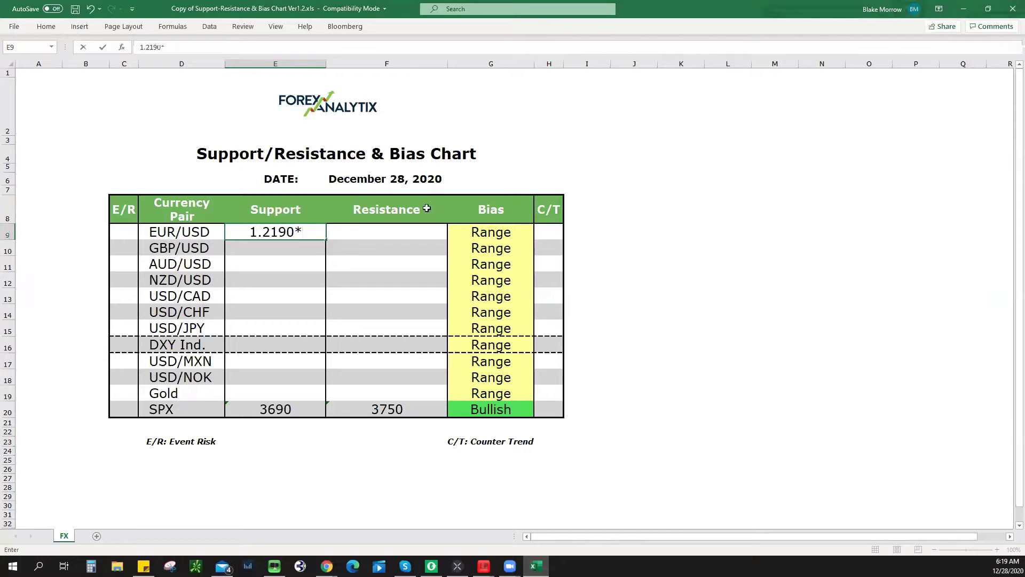
pyautogui.click(494, 234)
pyautogui.click(539, 234)
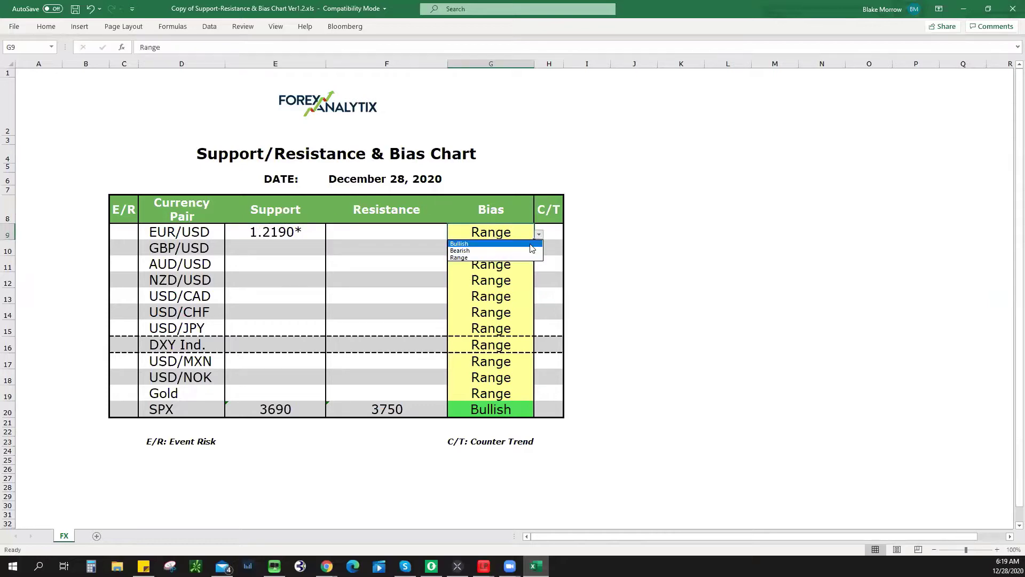
pyautogui.click(465, 244)
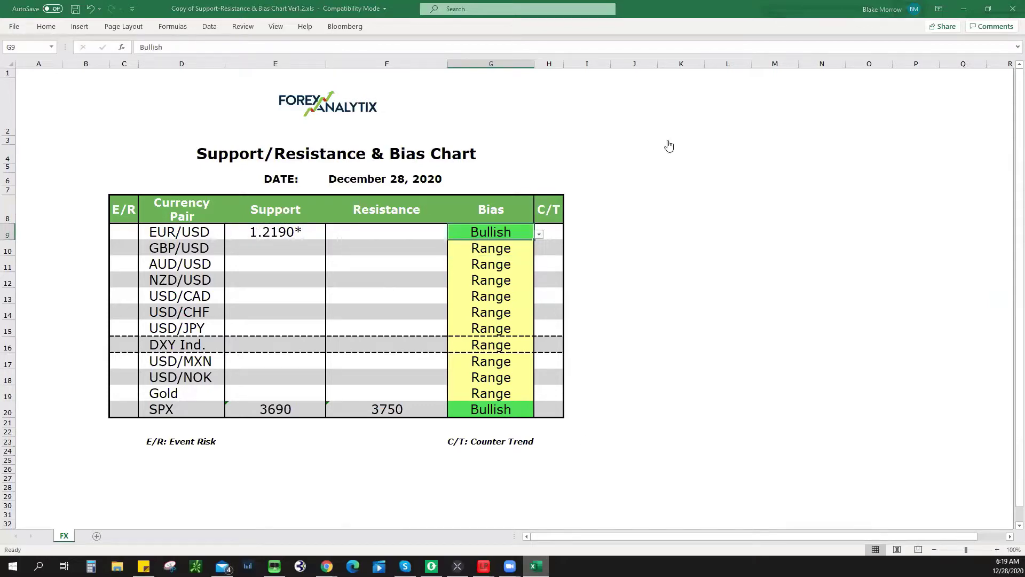
pyautogui.hotkey('alt', 'Tab')
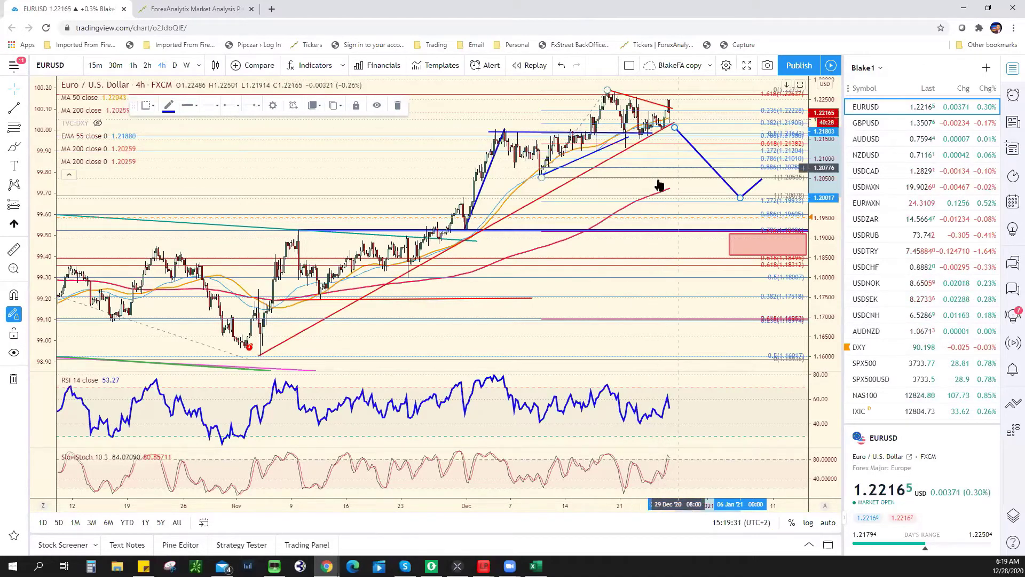
# - Zoom the EUR/USD chart, switch it to 1-hour candles and reset the view to fit
pyautogui.scroll(2, 652, 155)
pyautogui.scroll(1, 547, 158)
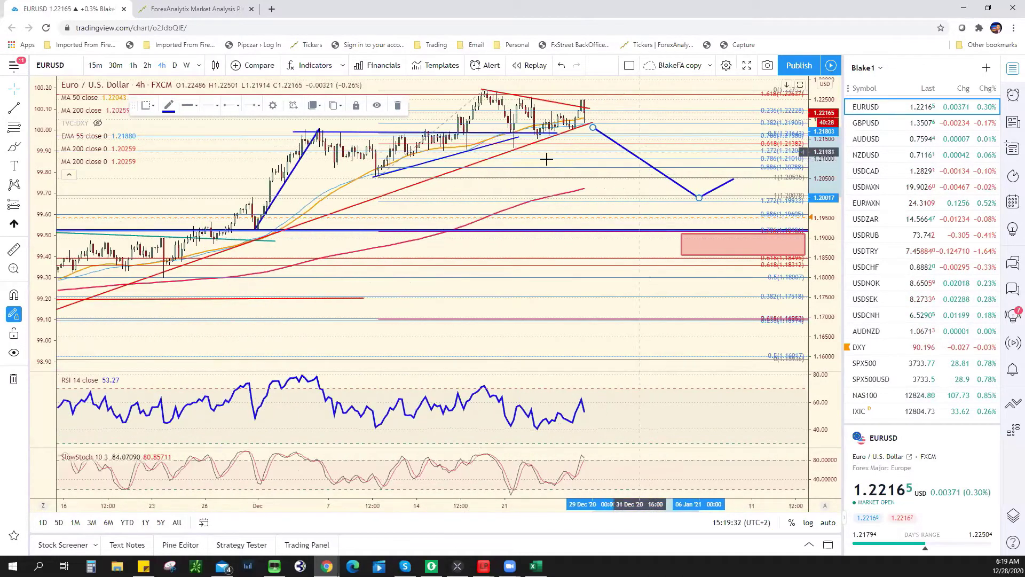
pyautogui.click(133, 66)
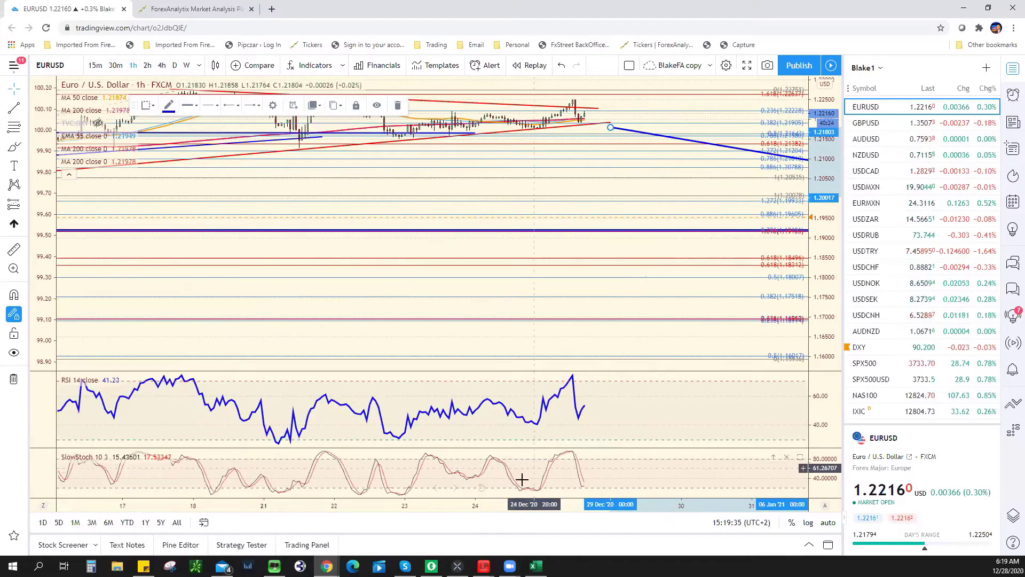
pyautogui.click(483, 486)
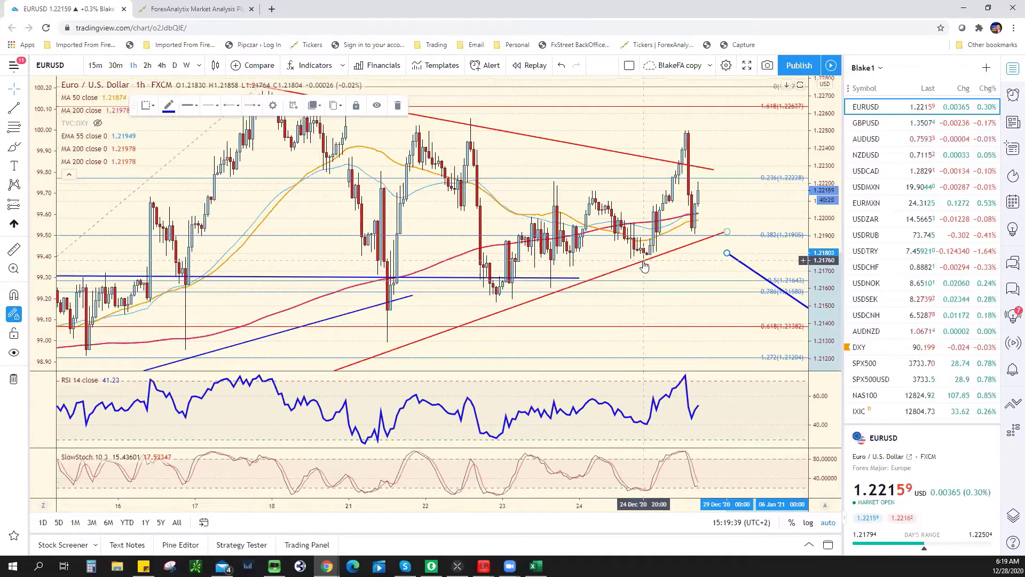
pyautogui.hotkey('alt', 'Tab')
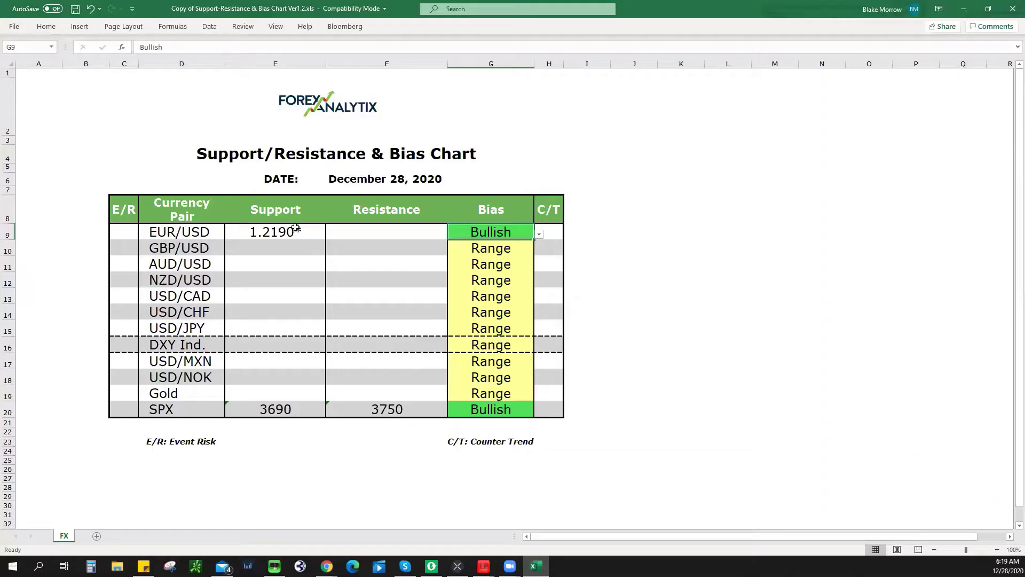
# - Remove the trailing zero from the EUR/USD support value in E9, making it 1.219*
pyautogui.doubleClick(295, 230)
pyautogui.press('BackSpace')
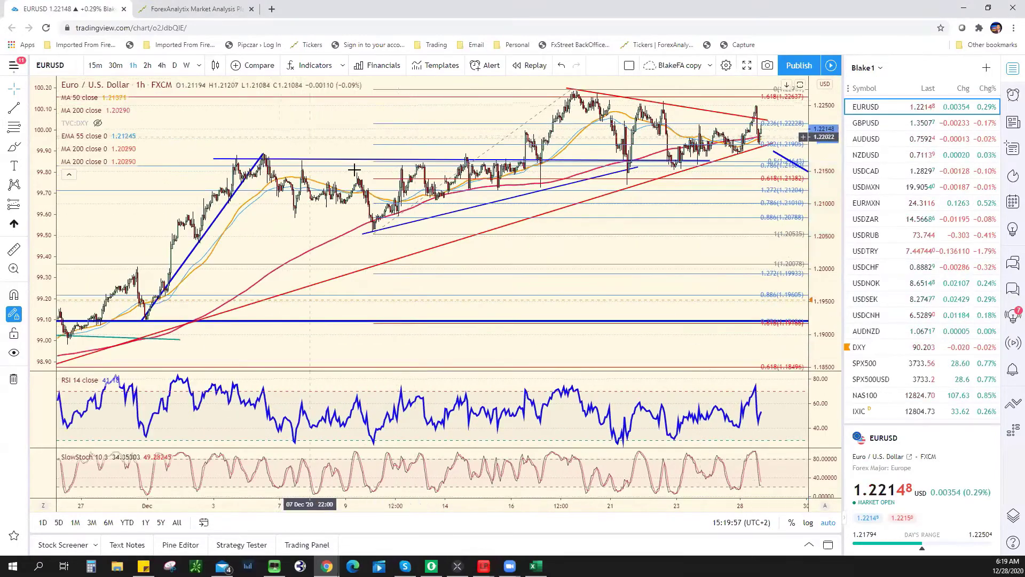
# - Zoom out and shift the EUR/USD Fibonacci retracement levels slightly higher
pyautogui.scroll(-2, 689, 225)
pyautogui.scroll(-2, 721, 257)
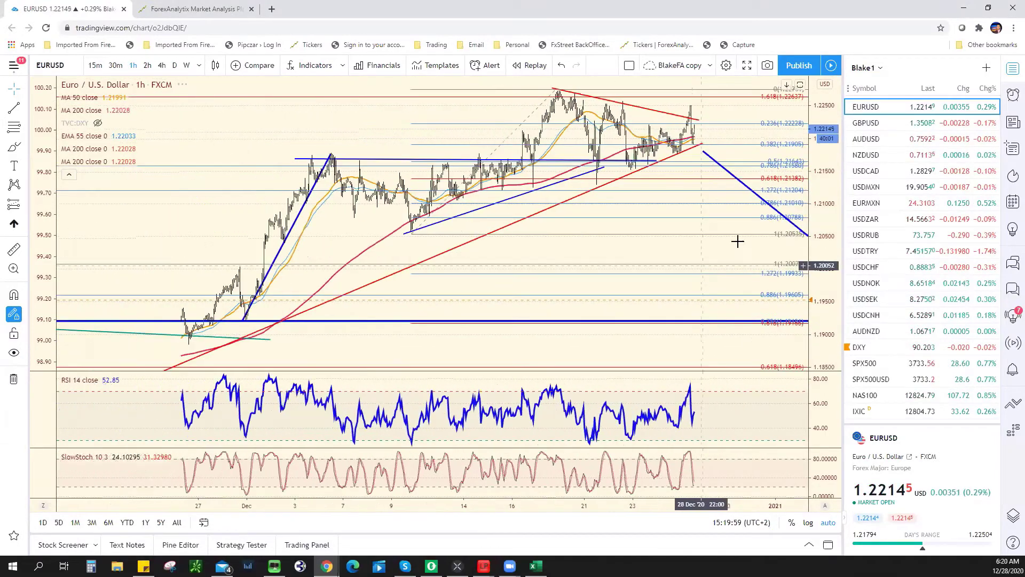
pyautogui.scroll(-2, 718, 238)
pyautogui.scroll(-1, 683, 237)
pyautogui.moveTo(669, 240)
pyautogui.mouseDown()
pyautogui.moveTo(677, 233)
pyautogui.moveTo(674, 246)
pyautogui.mouseUp()
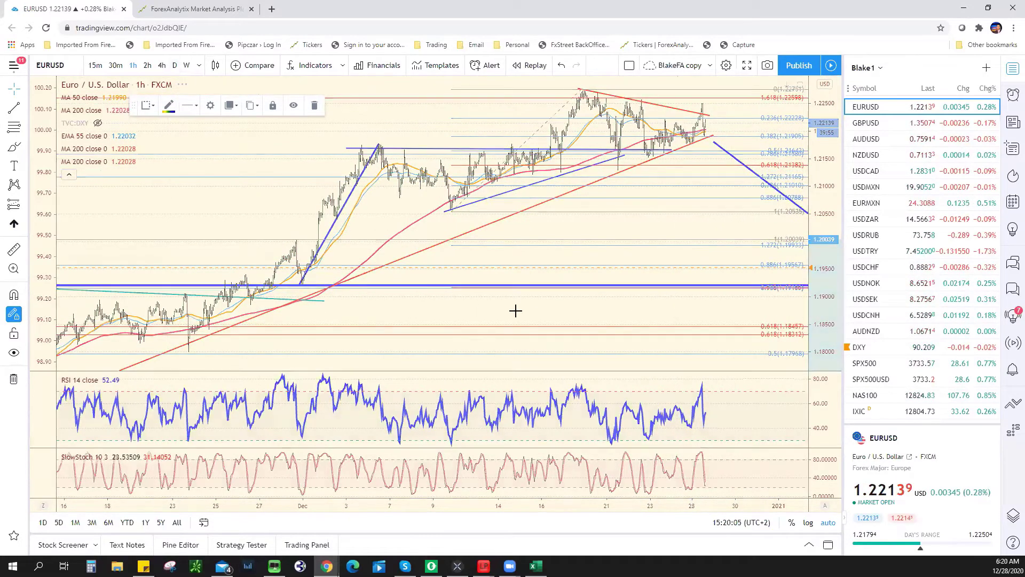
# - On the daily view, move the drawing slightly later in time
pyautogui.scroll(-2, 531, 237)
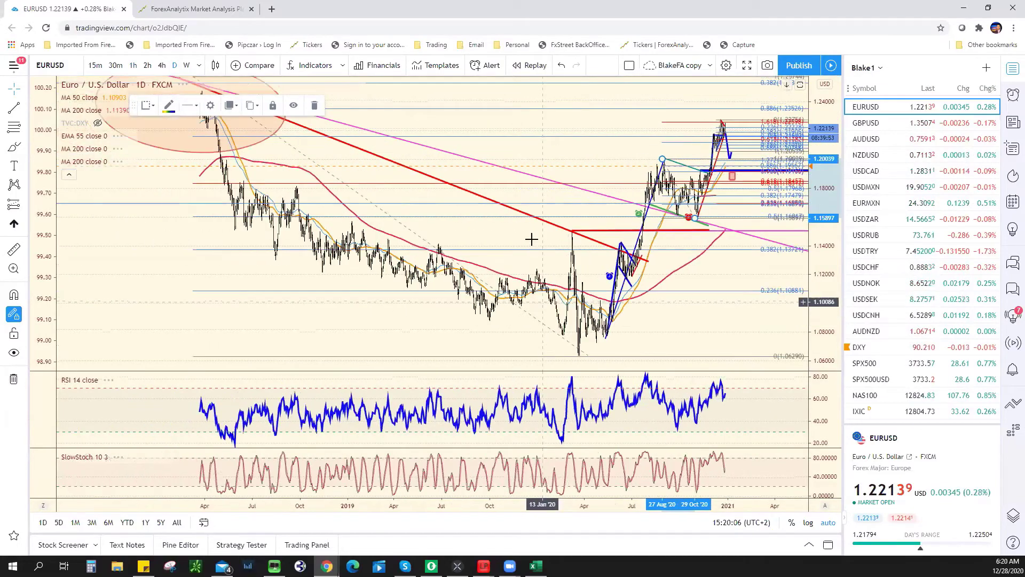
pyautogui.scroll(-2, 531, 238)
pyautogui.scroll(-2, 531, 238)
pyautogui.scroll(-2, 532, 238)
pyautogui.scroll(2, 531, 237)
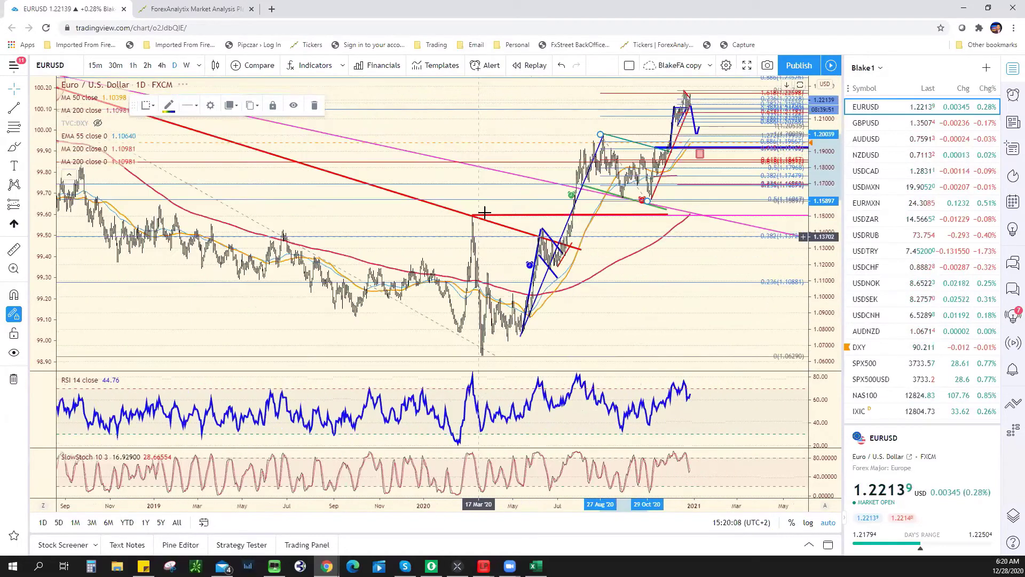
pyautogui.scroll(2, 419, 194)
pyautogui.scroll(2, 293, 165)
pyautogui.scroll(2, 304, 163)
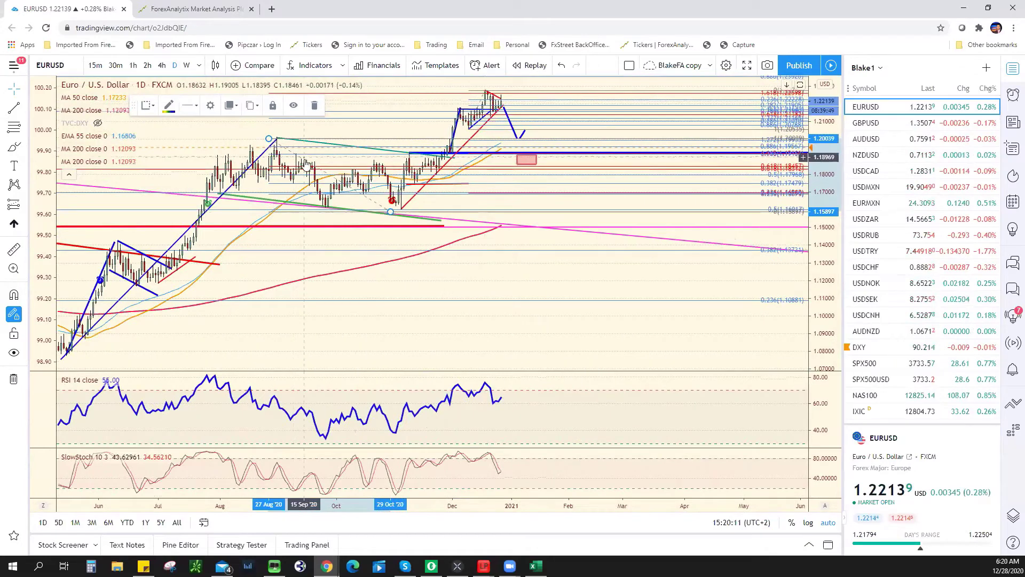
pyautogui.moveTo(303, 161); pyautogui.dragTo(319, 159)
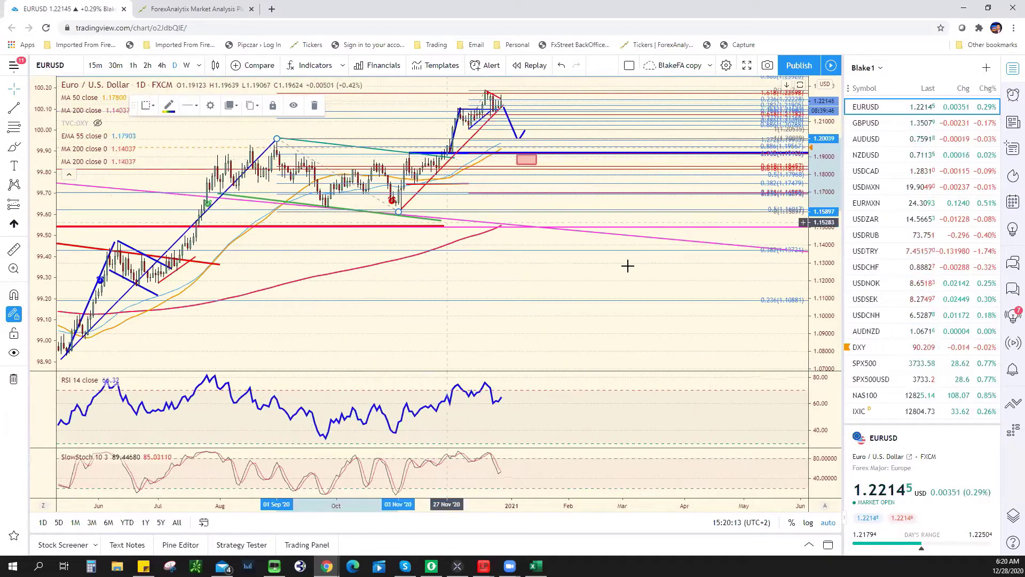
# - Return the chart to 4-hour candles and zoom out
pyautogui.click(162, 65)
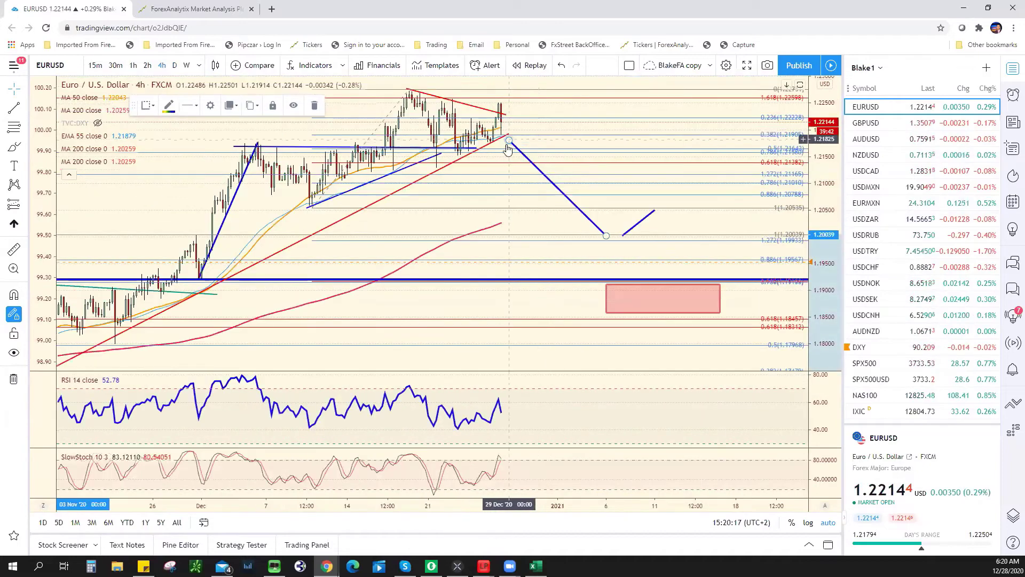
pyautogui.scroll(-1, 534, 134)
pyautogui.scroll(-1, 594, 130)
pyautogui.scroll(-1, 632, 119)
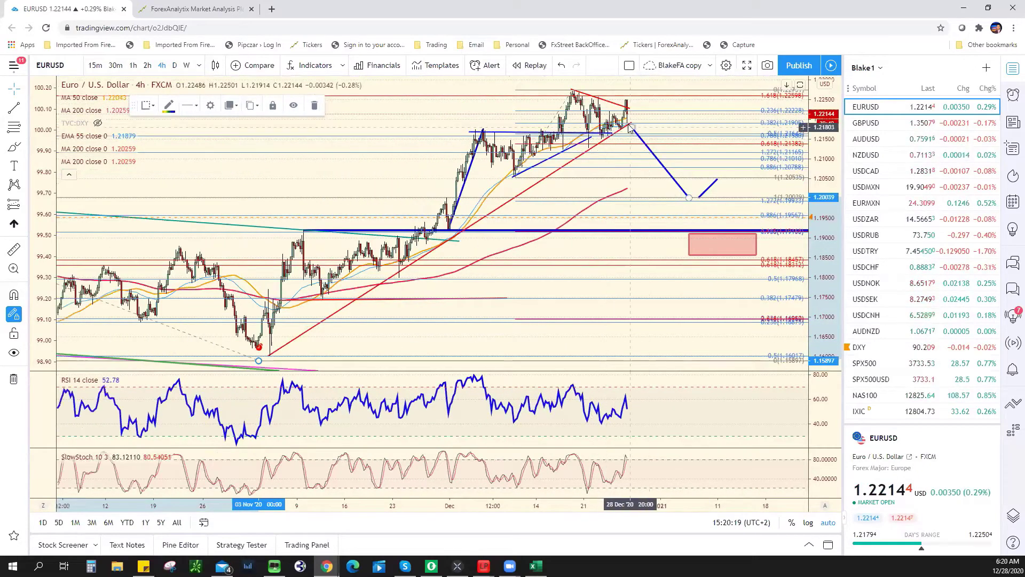
# - Delete the short descending blue projection line from the EUR/USD chart
pyautogui.click(675, 181)
pyautogui.moveTo(689, 198)
pyautogui.mouseDown()
pyautogui.moveTo(671, 157)
pyautogui.moveTo(668, 175)
pyautogui.moveTo(698, 197)
pyautogui.mouseUp()
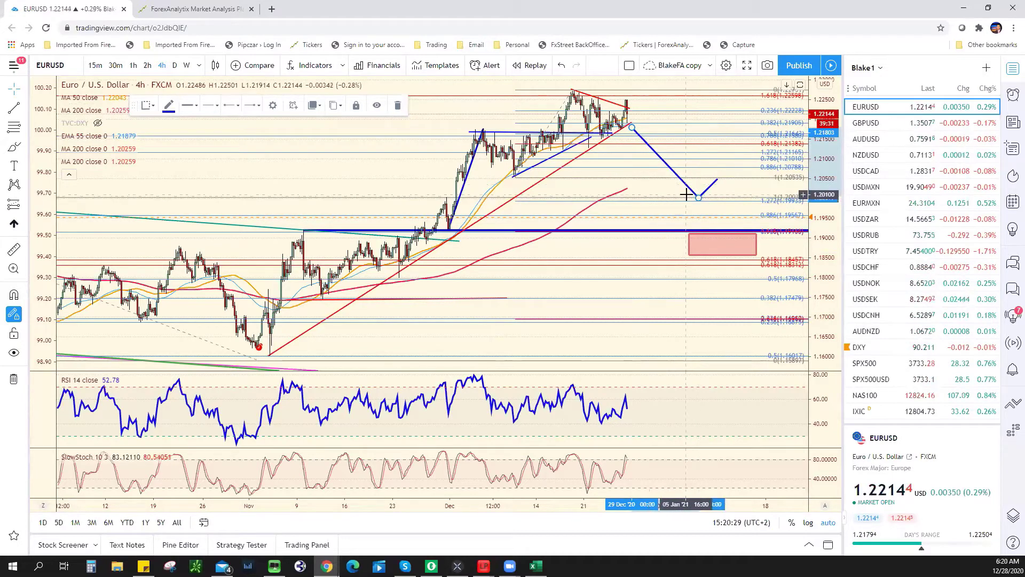
pyautogui.rightClick(714, 191)
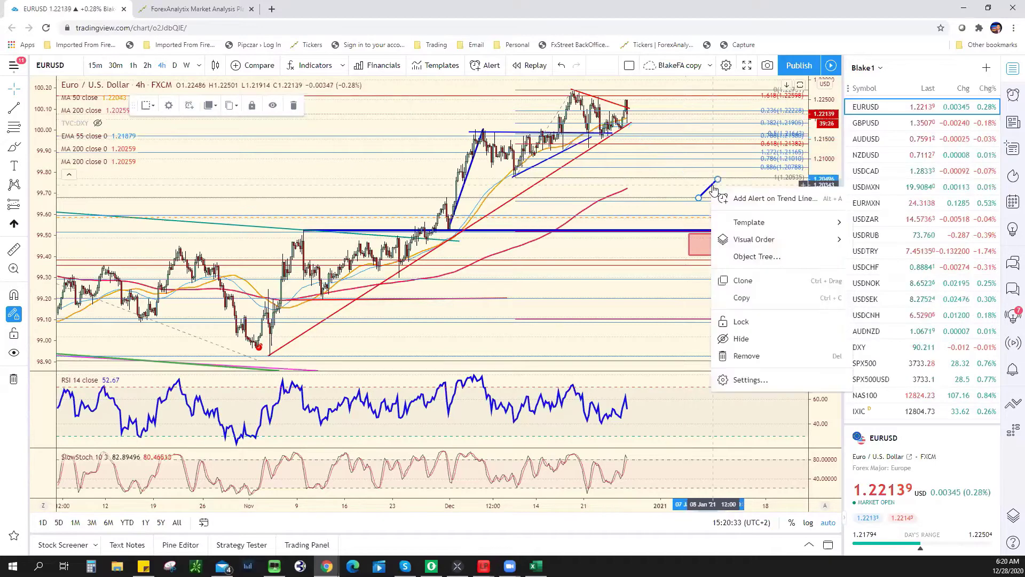
pyautogui.click(711, 206)
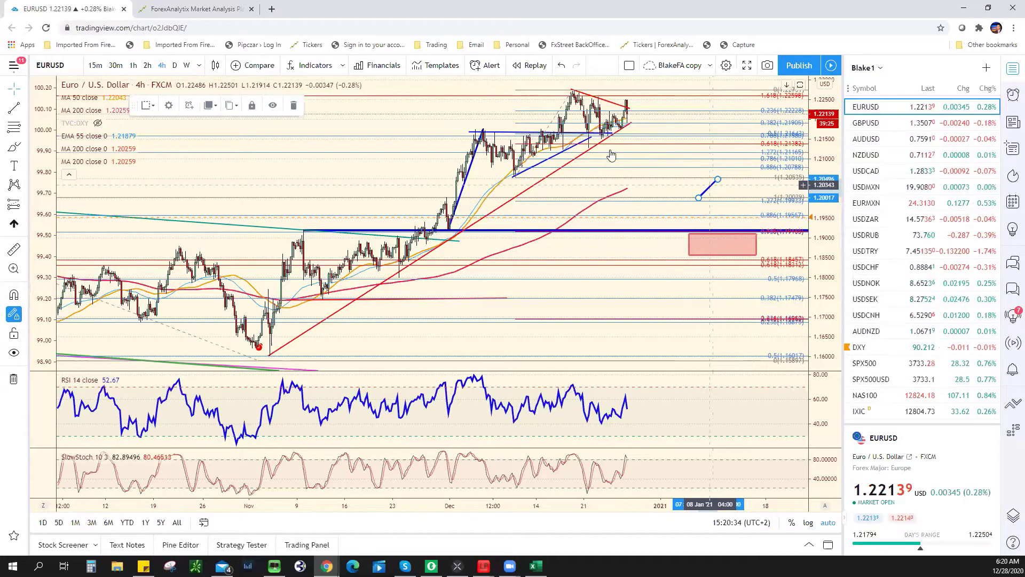
pyautogui.press('Delete')
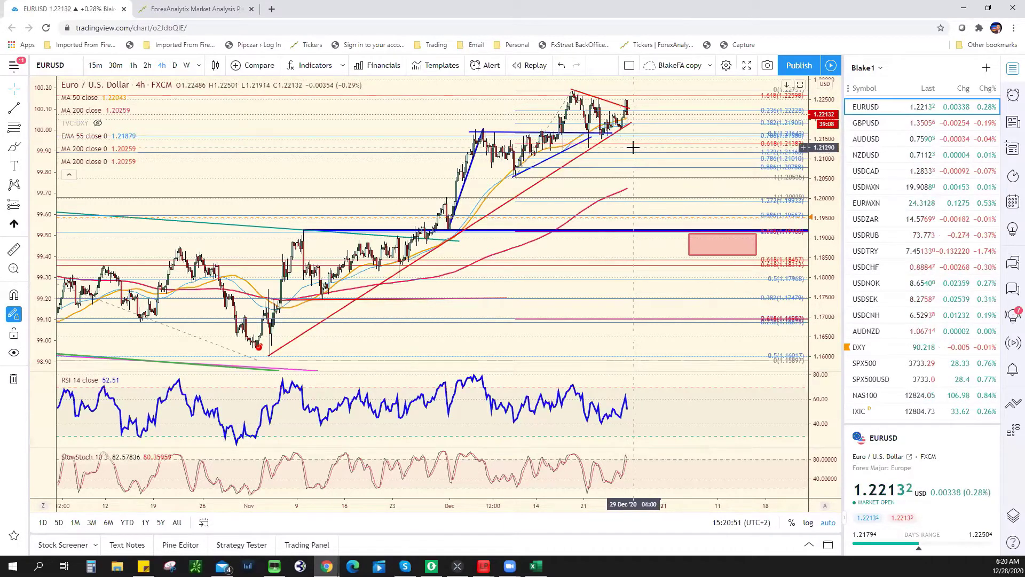
pyautogui.moveTo(633, 136)
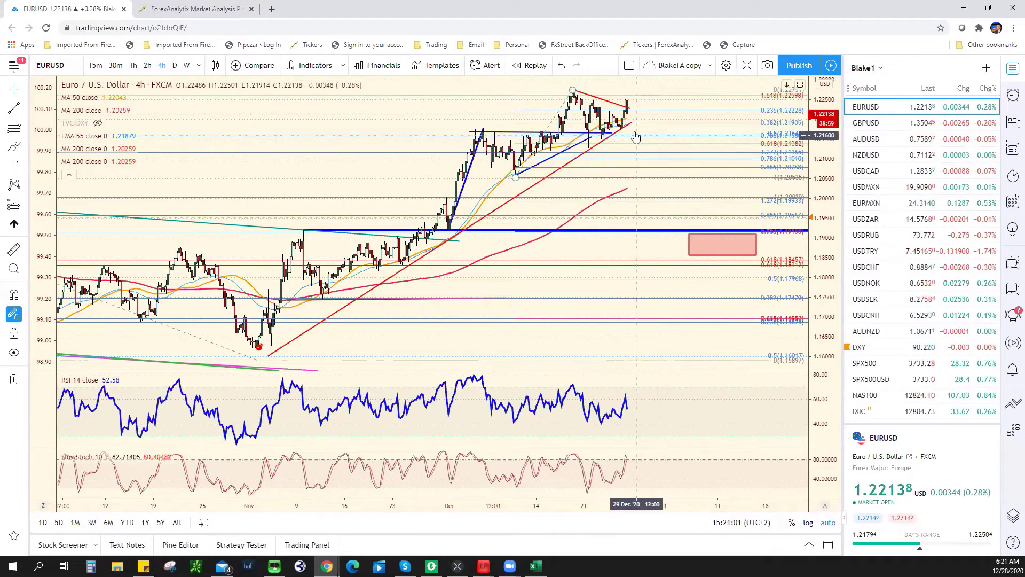
# - Extend the rising blue trend line to the latest candles, ending near 1.2194
pyautogui.scroll(2, 530, 130)
pyautogui.scroll(2, 496, 138)
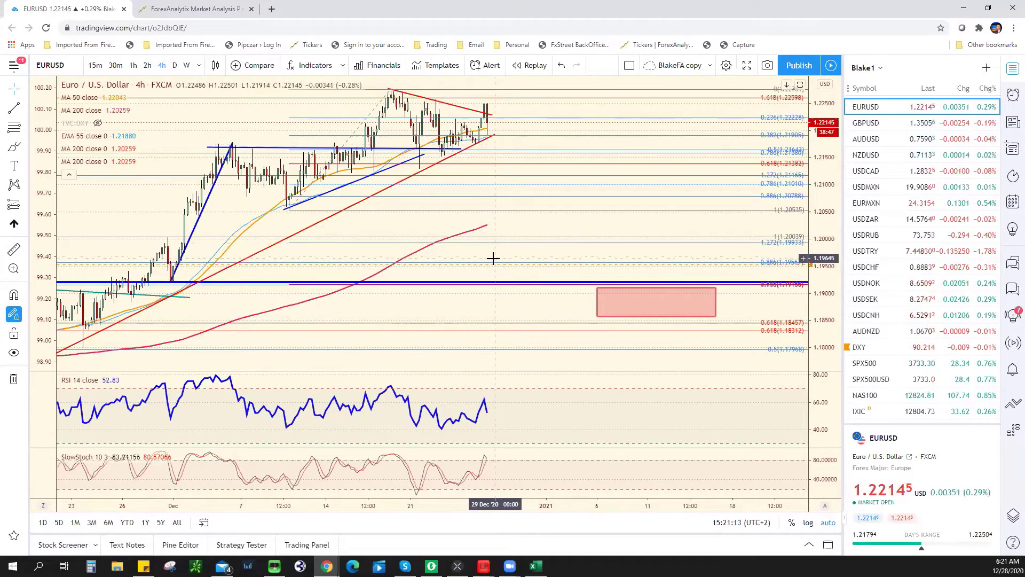
pyautogui.scroll(-3, 494, 258)
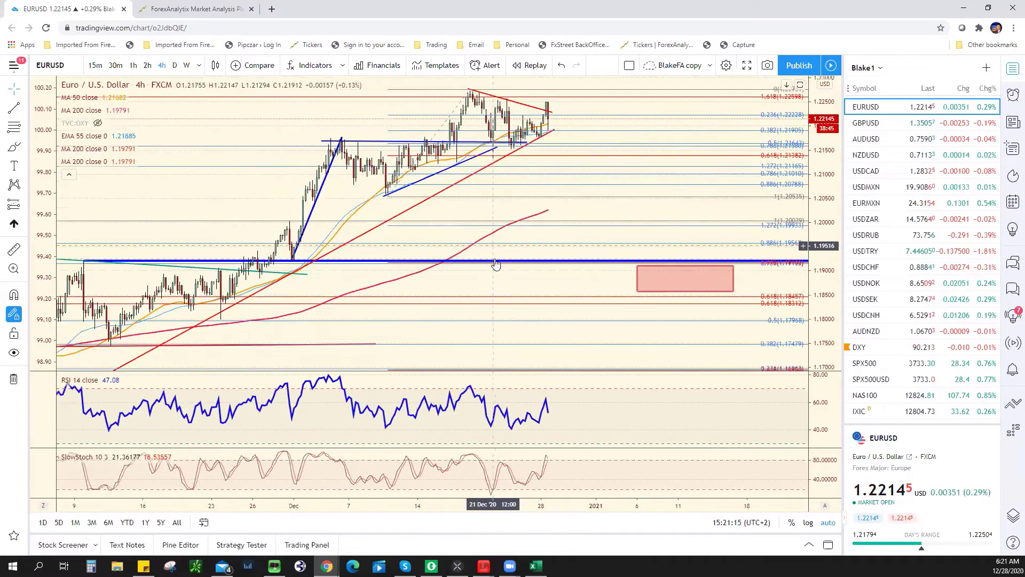
pyautogui.scroll(-3, 494, 259)
pyautogui.moveTo(602, 139); pyautogui.dragTo(644, 123)
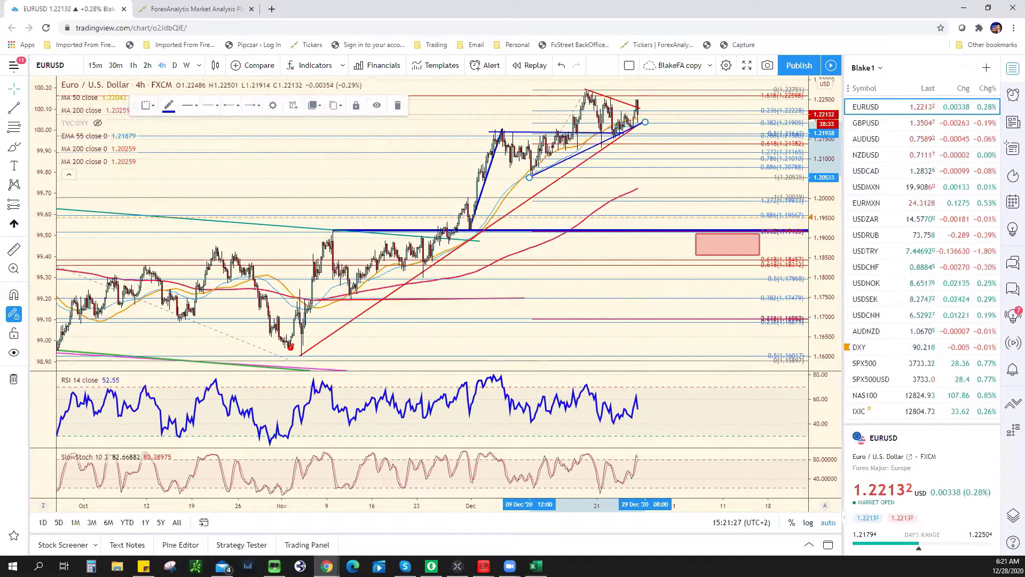
# - Commit the 1.2175* EUR/USD support and enter 1.2250 as resistance in F9
pyautogui.hotkey('alt', 'Tab')
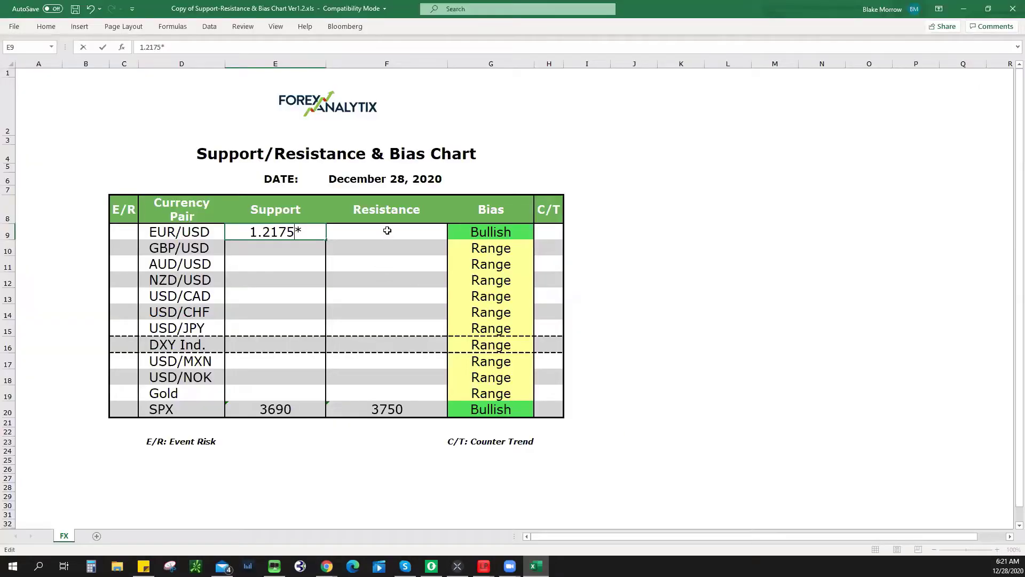
pyautogui.click(400, 234)
pyautogui.write('1.22')
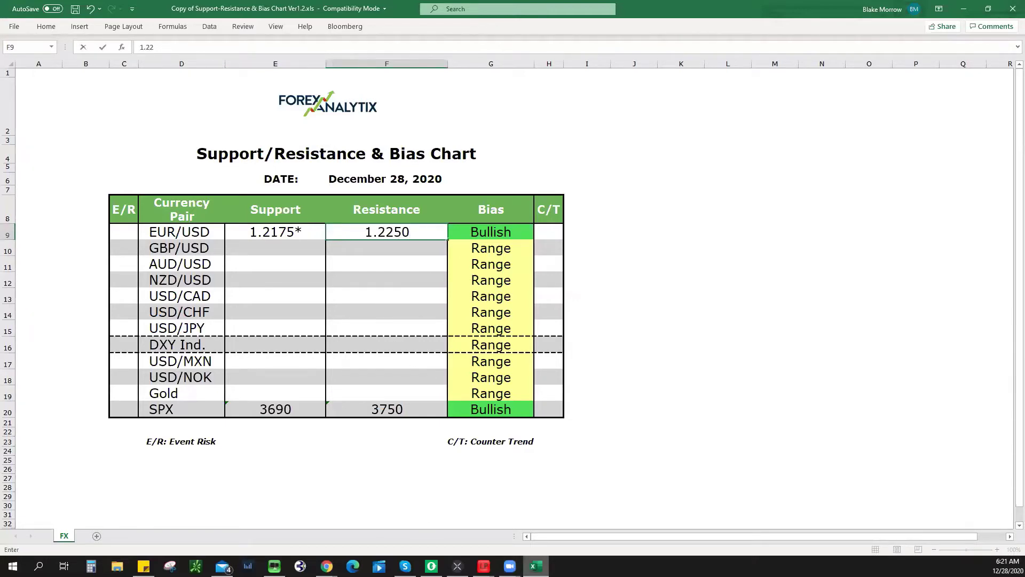
pyautogui.hotkey('alt', 'Tab')
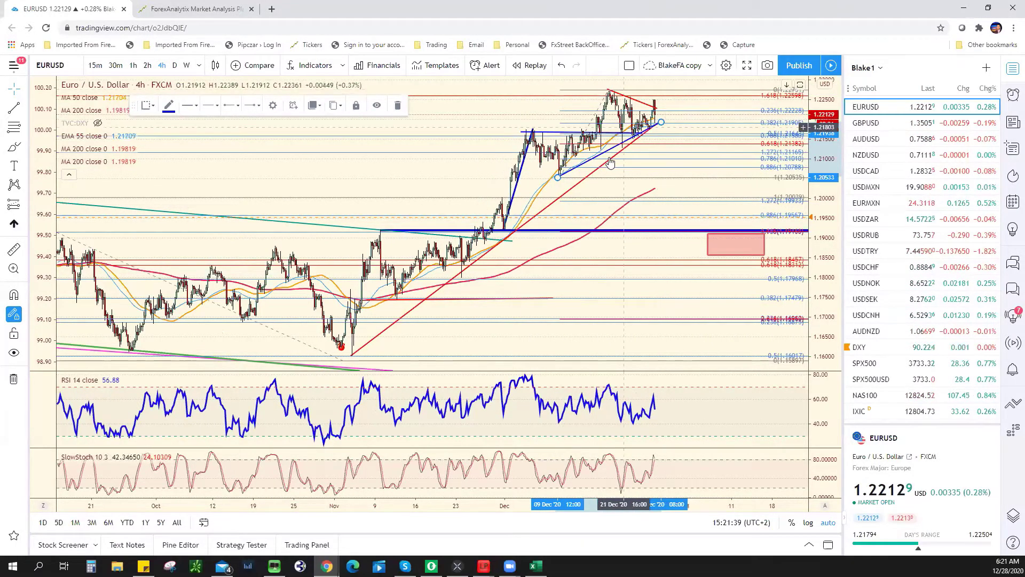
# - Move the Fibonacci's top anchor to the September high and bottom anchor to the November low
pyautogui.scroll(-3, 239, 168)
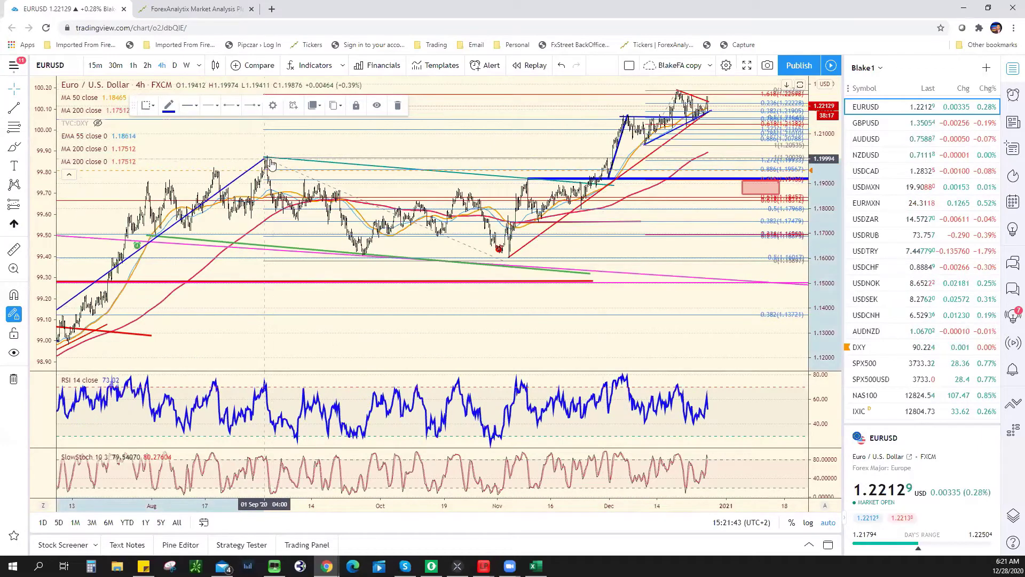
pyautogui.moveTo(271, 163); pyautogui.dragTo(266, 155)
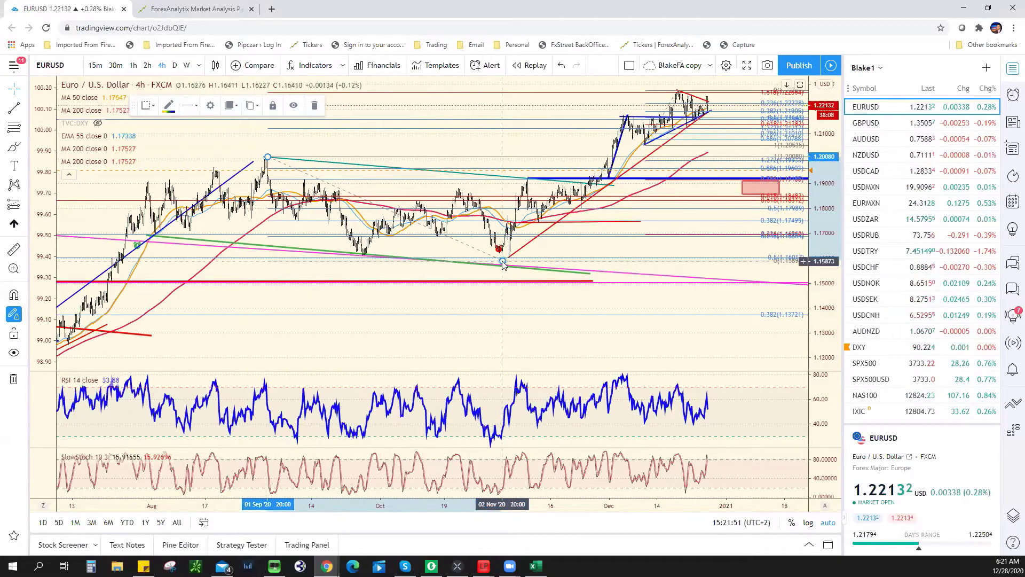
pyautogui.moveTo(502, 261); pyautogui.dragTo(507, 257)
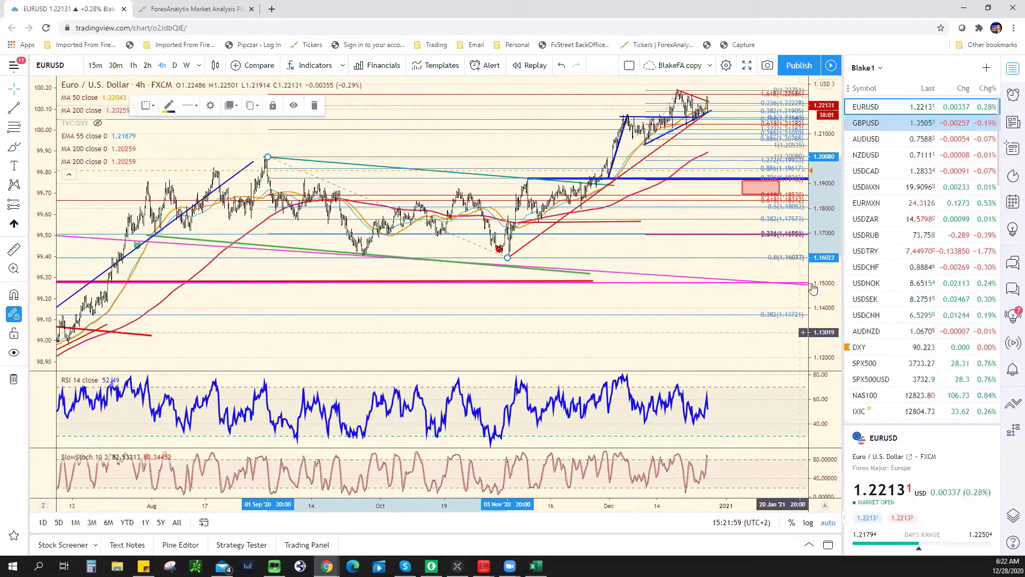
# - Switch the chart to GBPUSD and zoom its 4-hour view around 1.3505
pyautogui.click(917, 124)
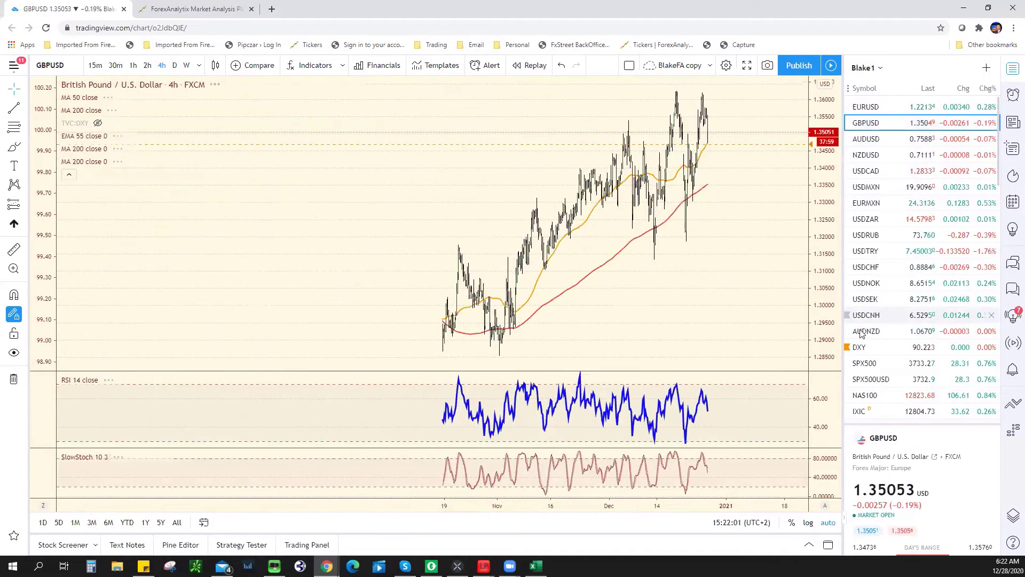
pyautogui.scroll(2, 515, 303)
pyautogui.scroll(2, 508, 305)
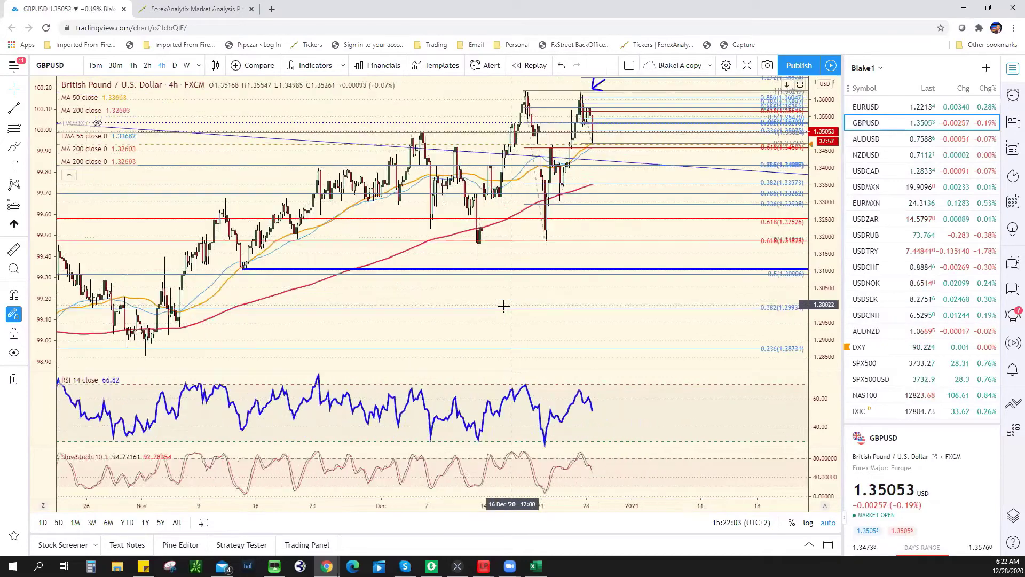
pyautogui.scroll(2, 504, 304)
pyautogui.scroll(2, 499, 302)
pyautogui.scroll(-3, 496, 311)
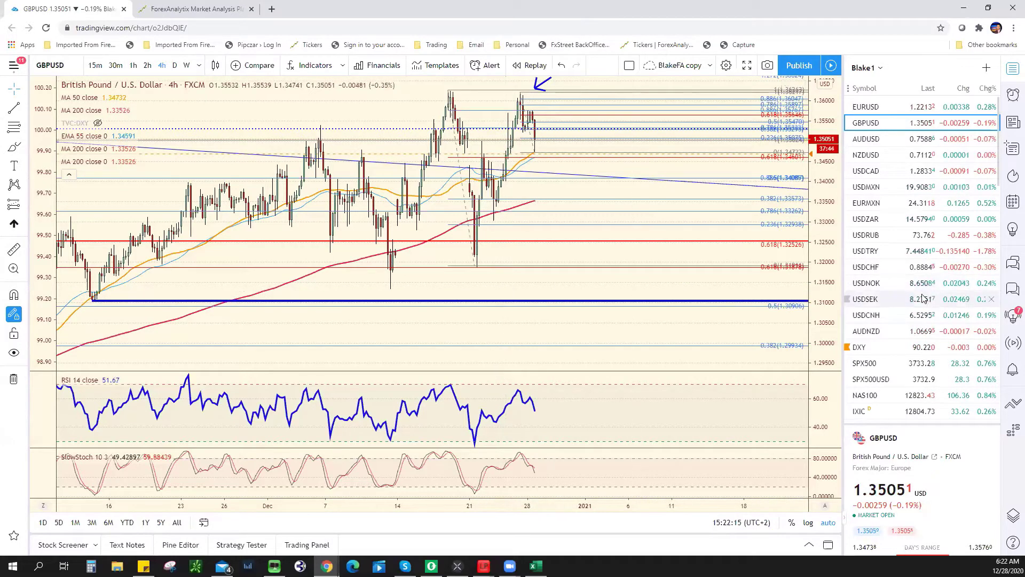
pyautogui.scroll(-10, 926, 291)
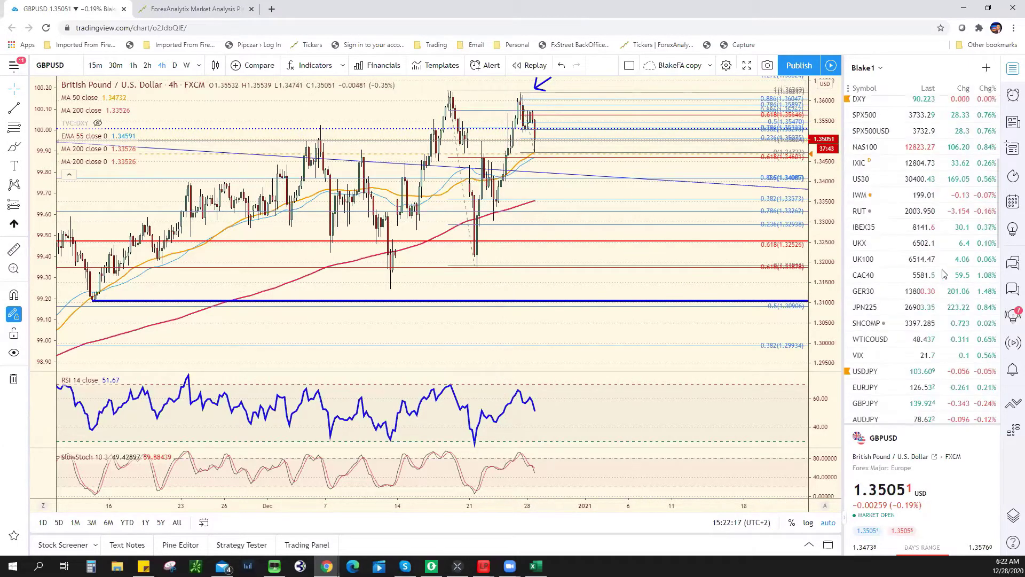
pyautogui.scroll(-3, 932, 283)
pyautogui.scroll(-2, 908, 331)
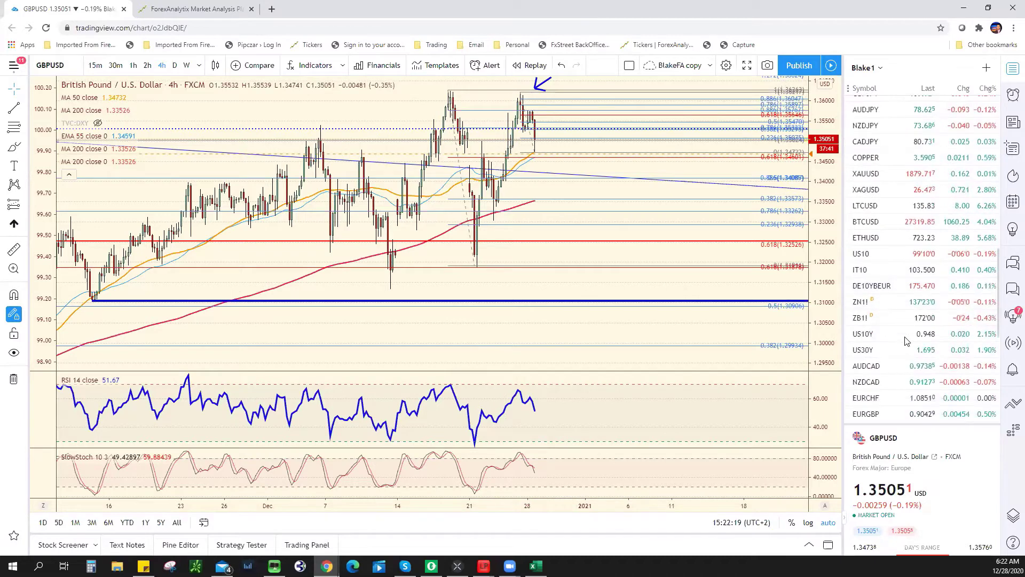
pyautogui.moveTo(906, 347)
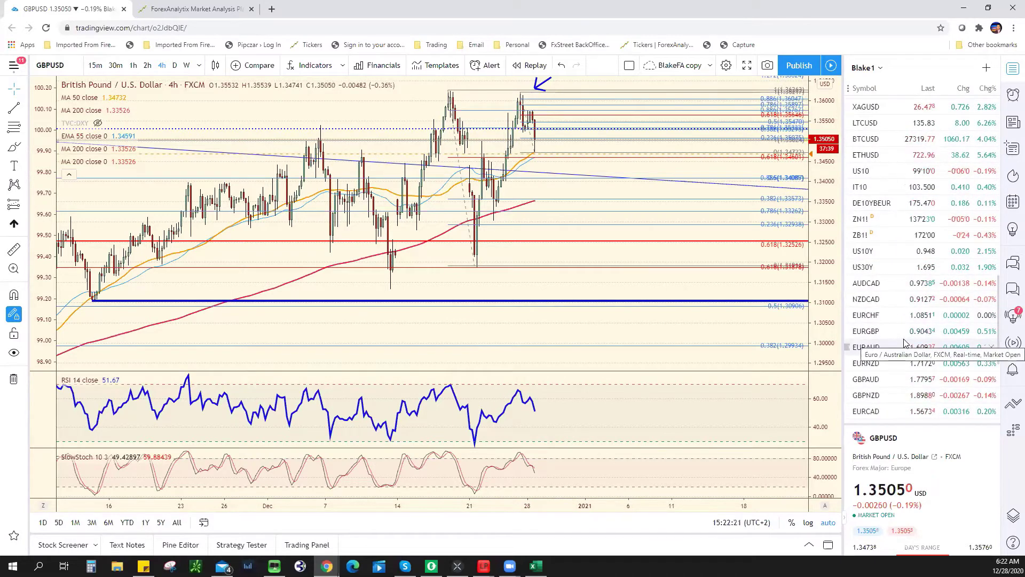
# - Switch to EURGBP via EURAUD and pan back through its earlier price history
pyautogui.click(905, 346)
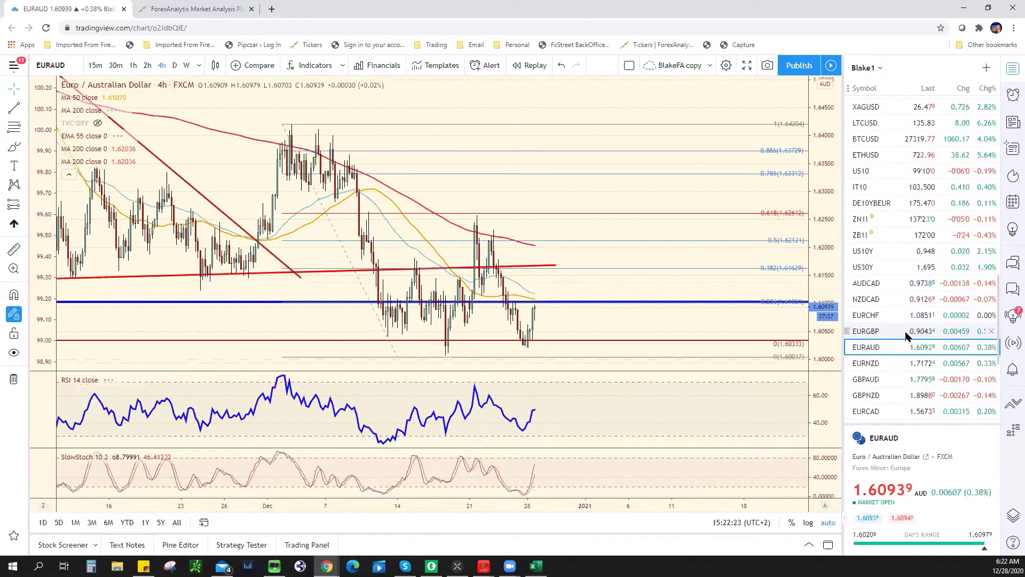
pyautogui.click(902, 334)
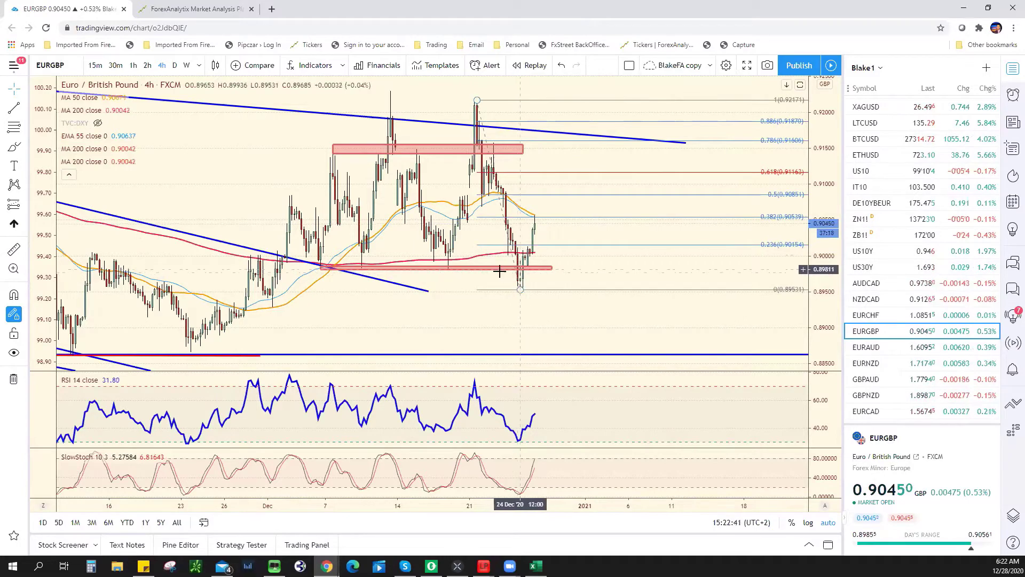
pyautogui.moveTo(520, 281); pyautogui.dragTo(599, 275)
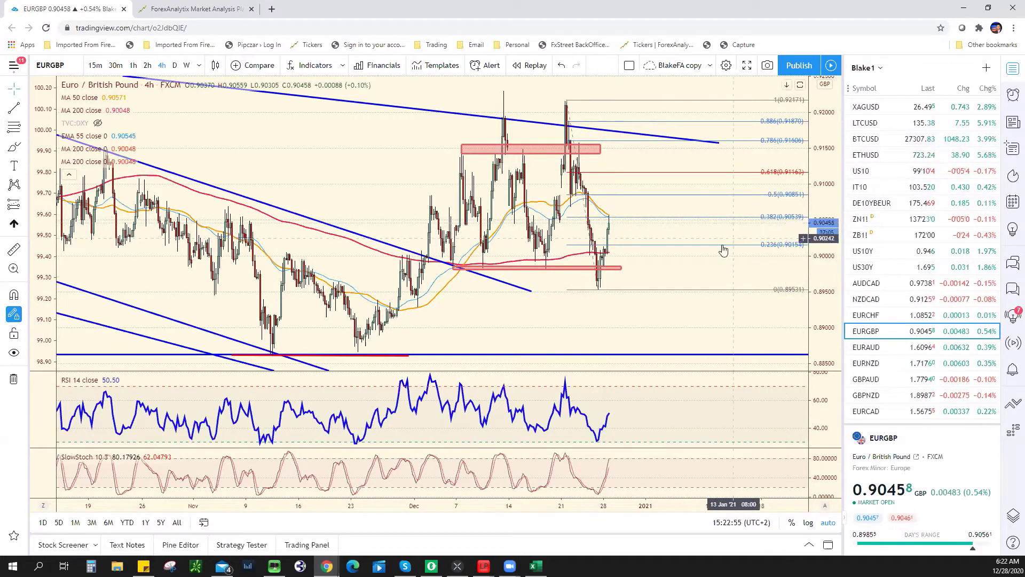
pyautogui.scroll(1, 932, 207)
pyautogui.scroll(5, 926, 192)
pyautogui.scroll(5, 923, 171)
pyautogui.scroll(5, 922, 144)
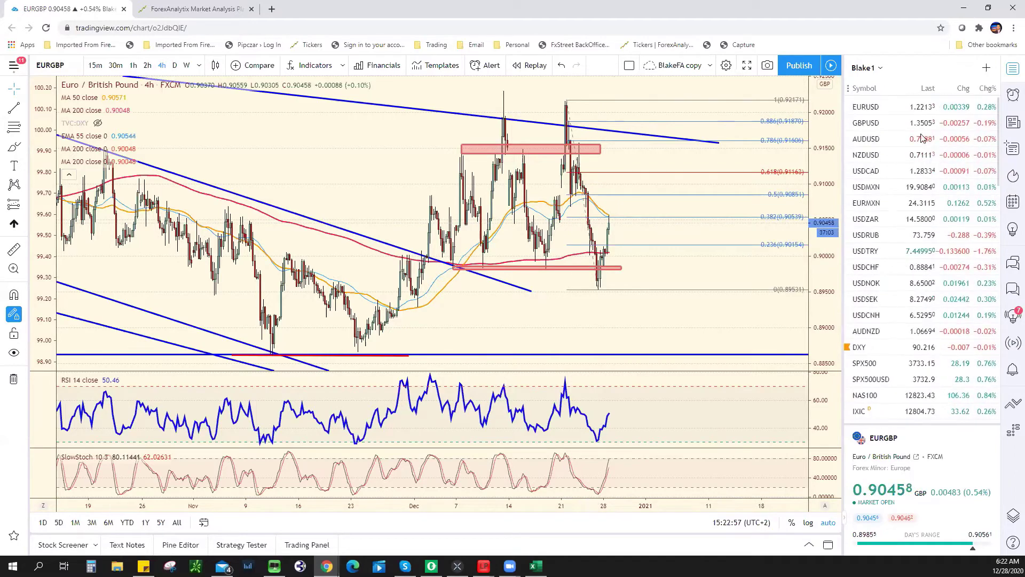
pyautogui.click(921, 128)
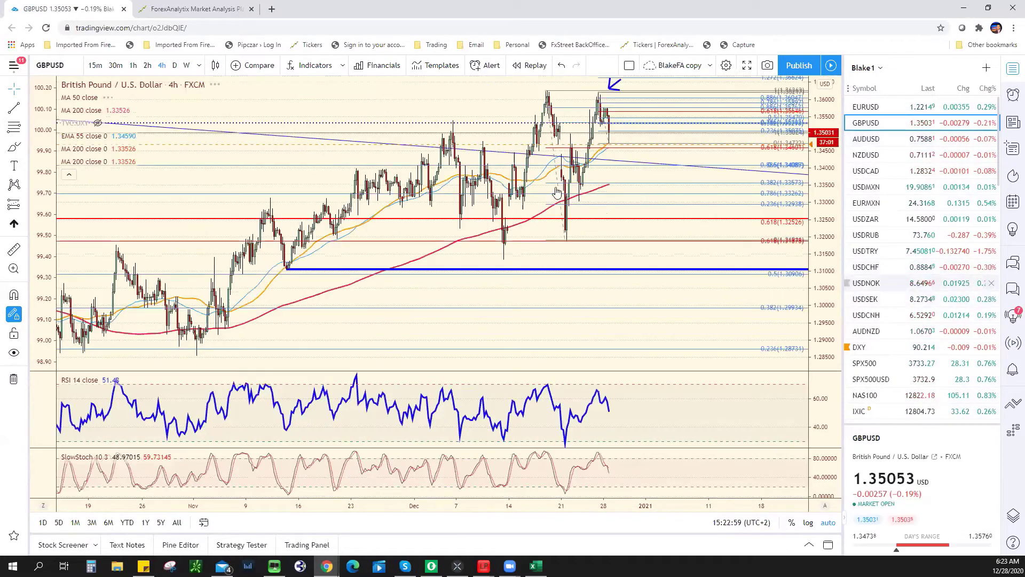
pyautogui.click(136, 71)
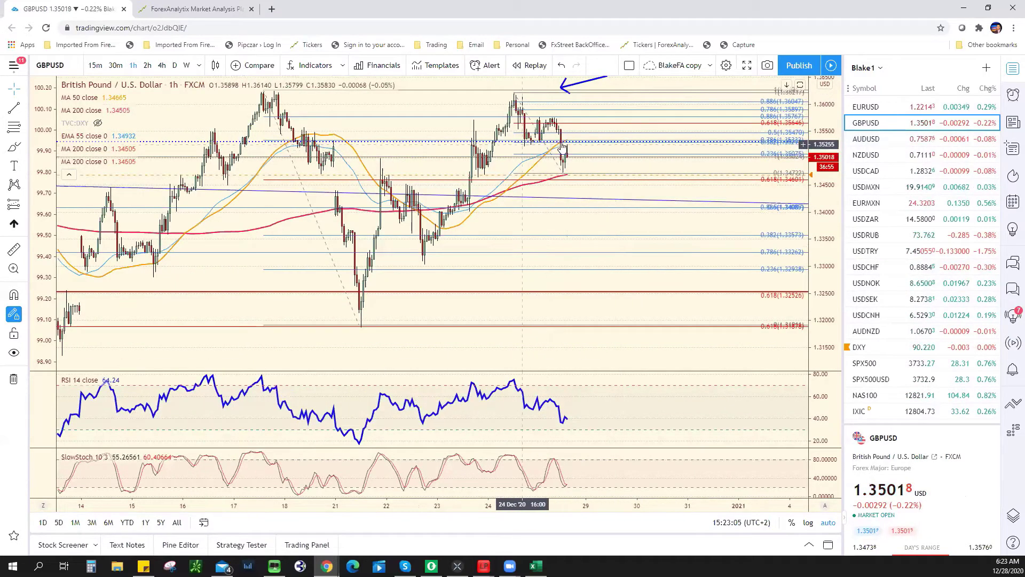
pyautogui.click(563, 174)
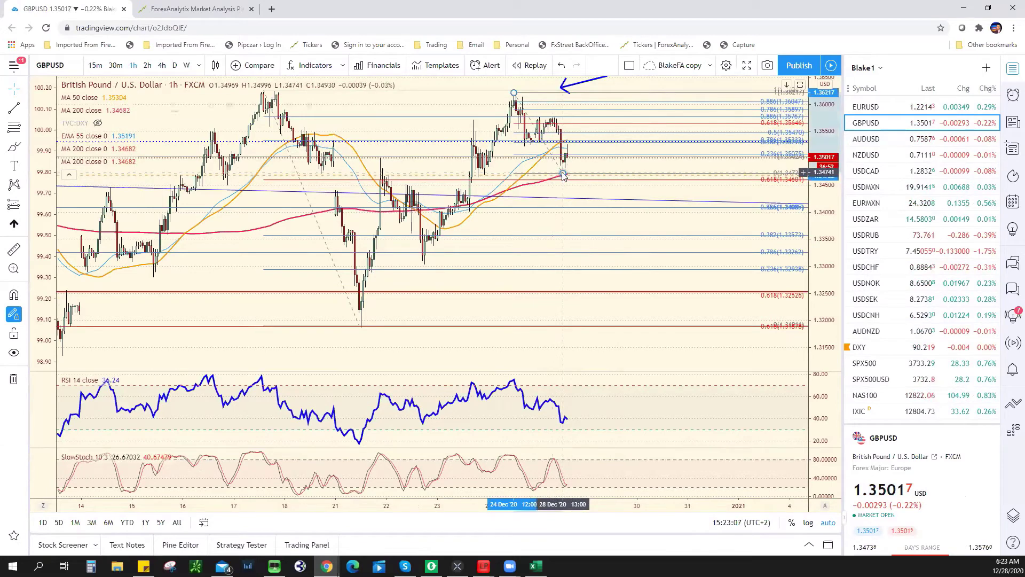
pyautogui.moveTo(563, 174); pyautogui.dragTo(563, 174)
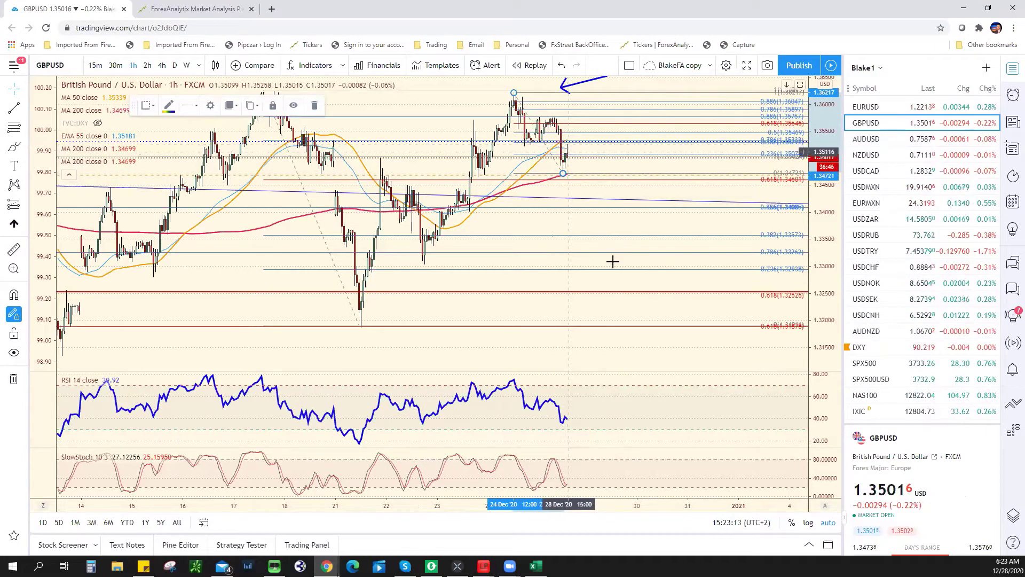
pyautogui.scroll(1, 552, 225)
pyautogui.scroll(3, 550, 218)
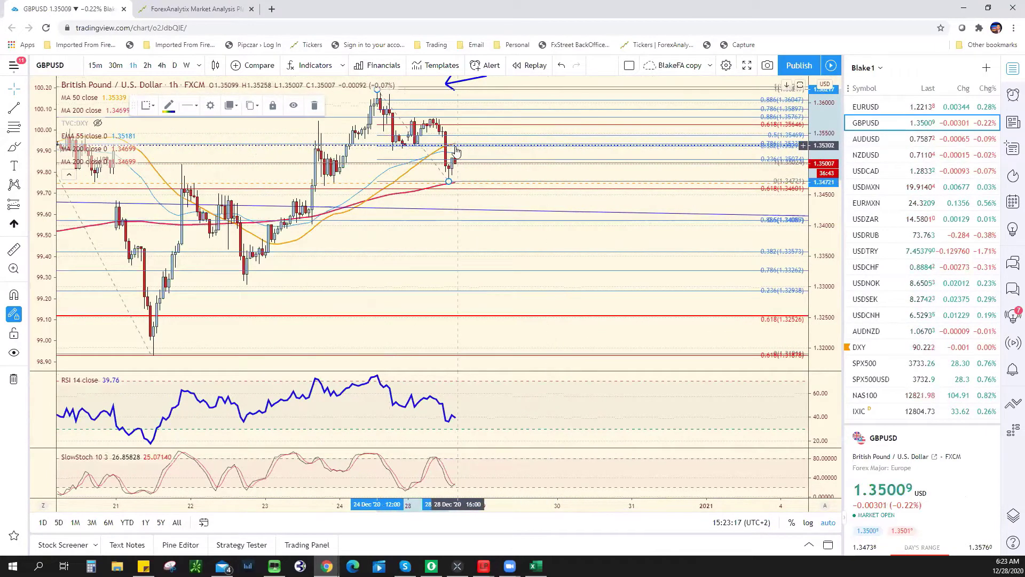
pyautogui.scroll(-2, 457, 152)
pyautogui.scroll(-2, 507, 155)
pyautogui.scroll(-2, 561, 134)
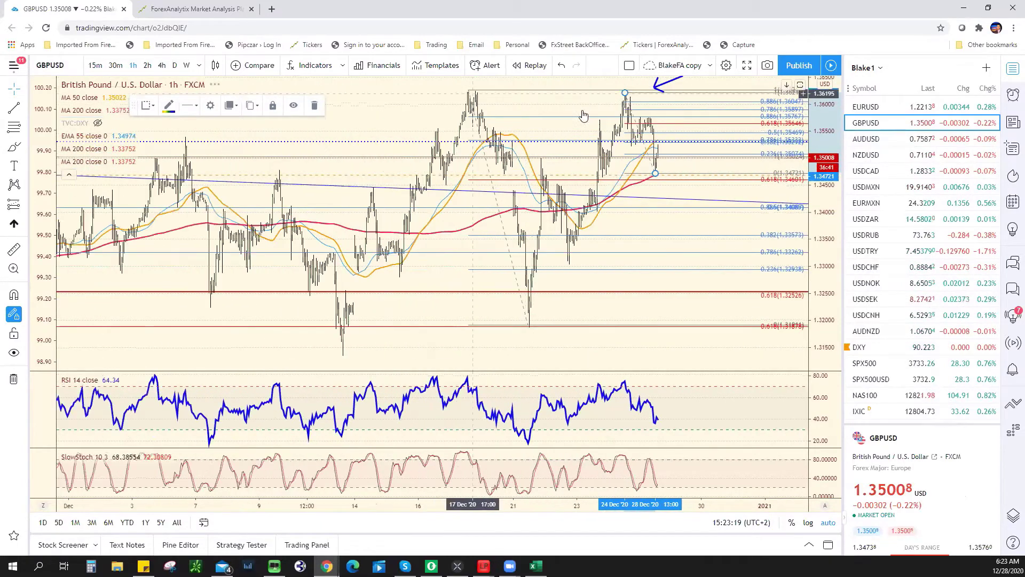
pyautogui.scroll(3, 614, 245)
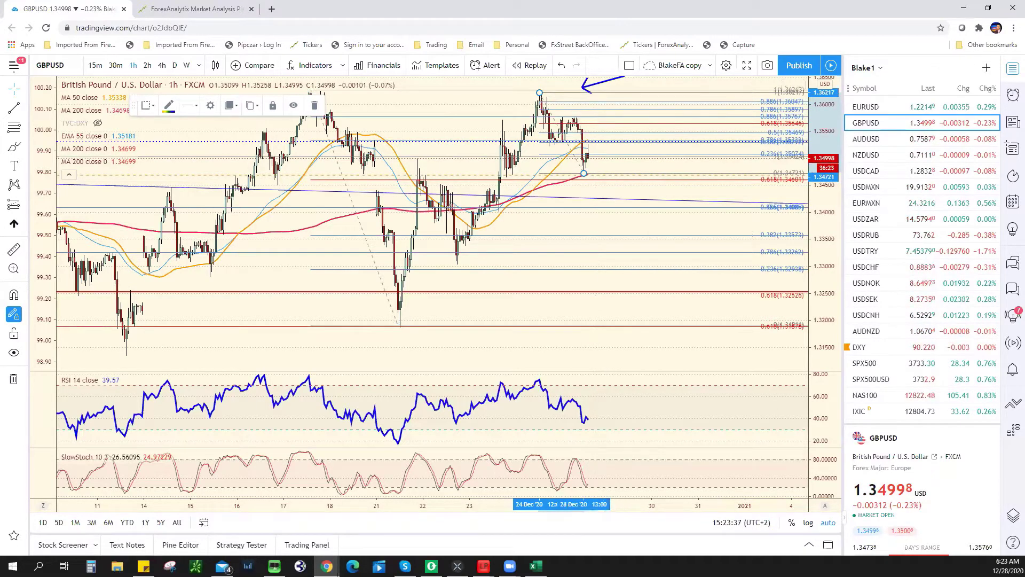
# - Record 1.3530 as the GBP/USD resistance in the Excel bias chart, then return to TradingView
pyautogui.hotkey('alt', 'Tab')
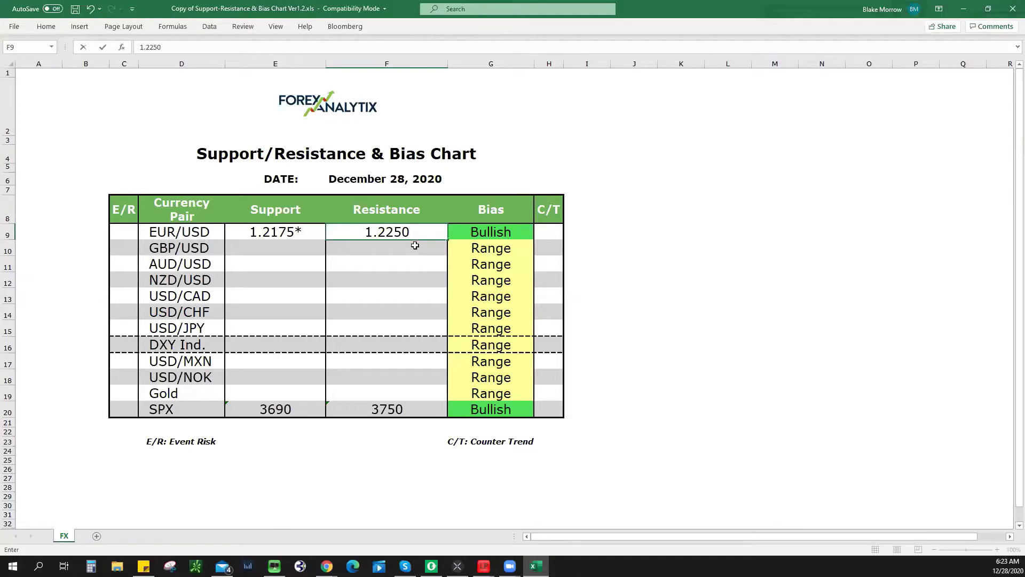
pyautogui.press('Return')
pyautogui.write('1.')
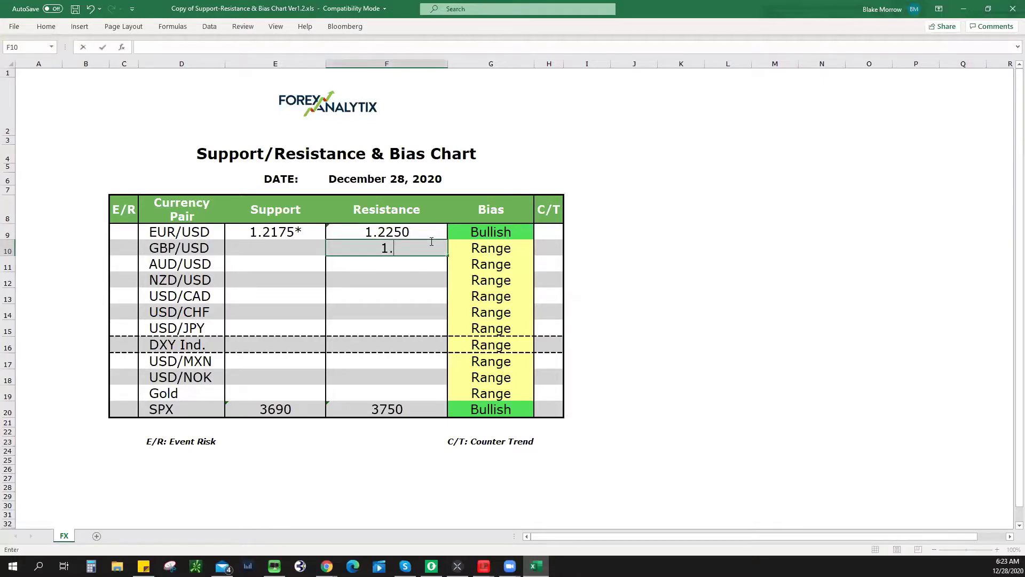
pyautogui.write('3530')
pyautogui.click(501, 248)
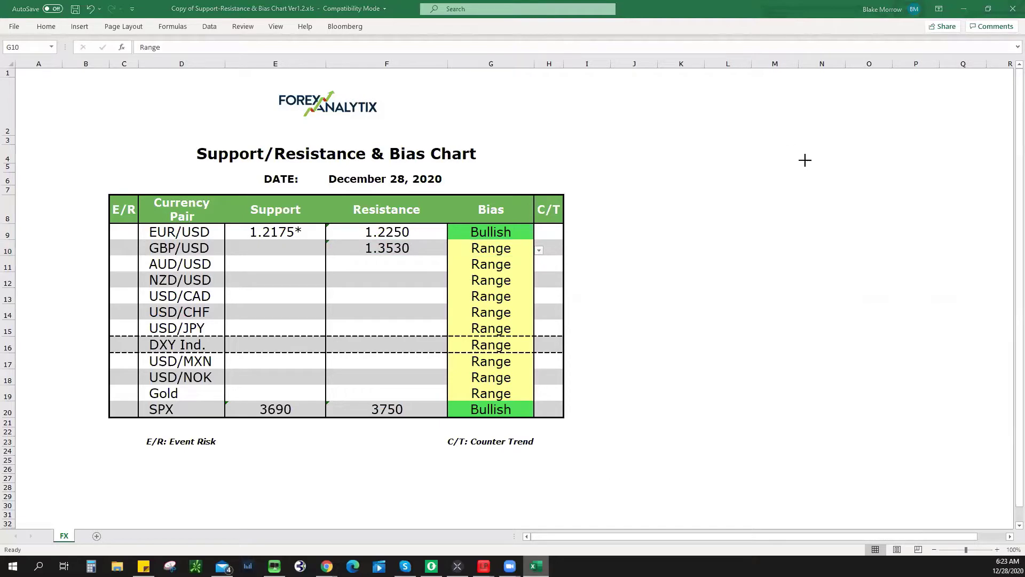
pyautogui.hotkey('alt', 'Tab')
pyautogui.scroll(-2, 652, 146)
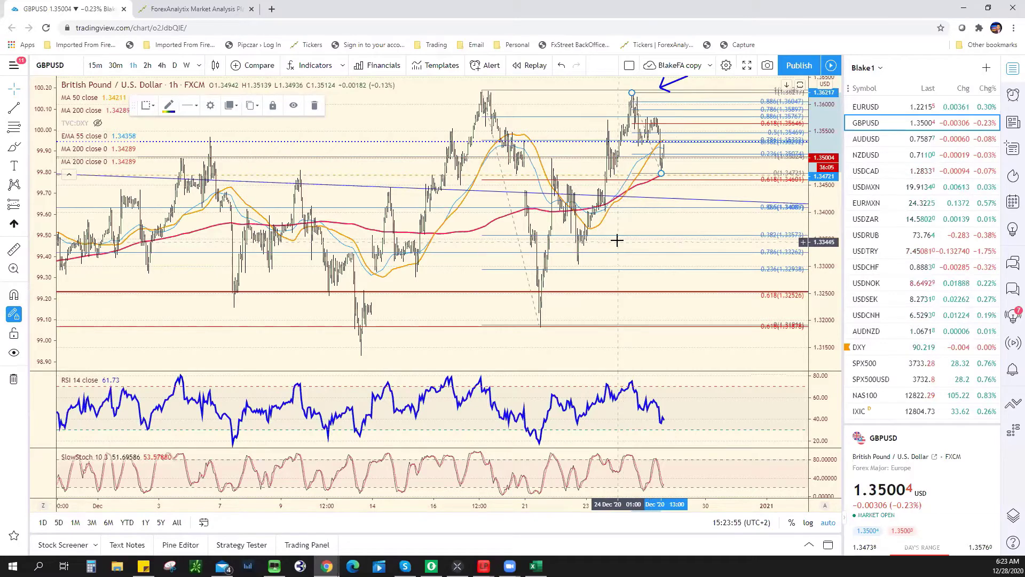
pyautogui.scroll(2, 658, 213)
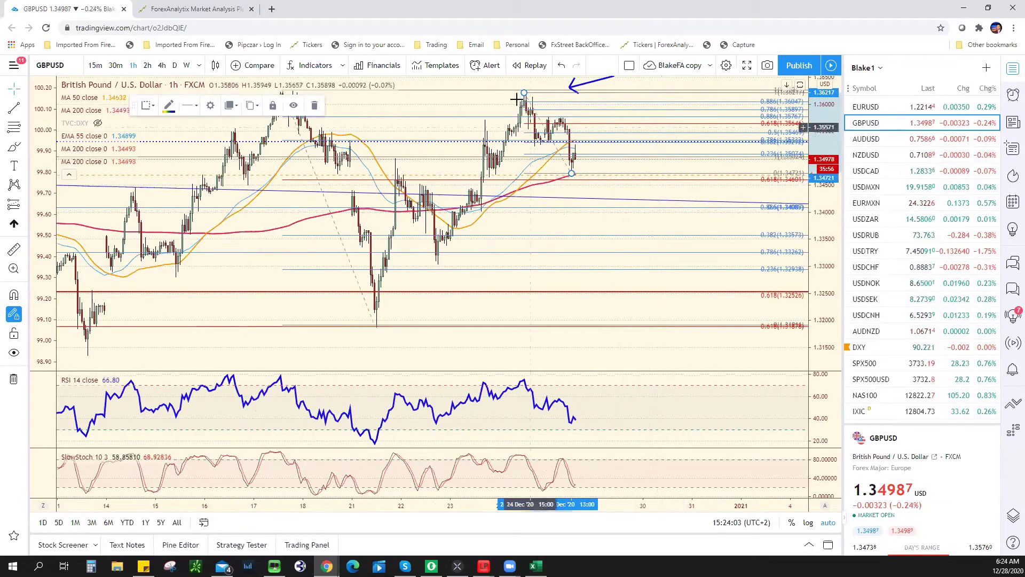
pyautogui.scroll(-2, 320, 123)
# - Switch GBP/USD to weekly bars and zoom through the longer-term history
pyautogui.click(187, 65)
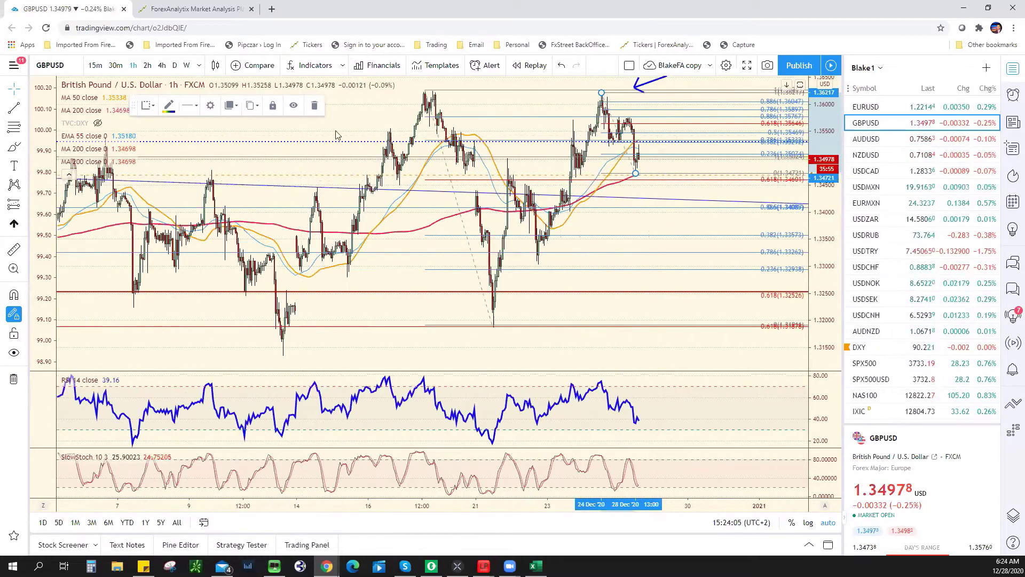
pyautogui.scroll(-2, 516, 268)
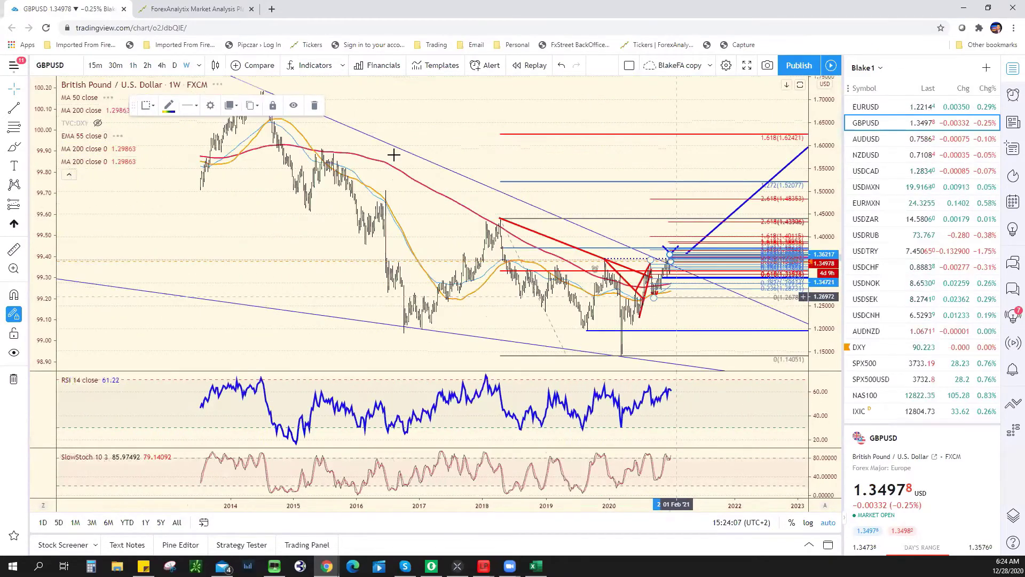
pyautogui.scroll(-2, 394, 155)
pyautogui.scroll(-2, 587, 266)
pyautogui.scroll(-2, 719, 357)
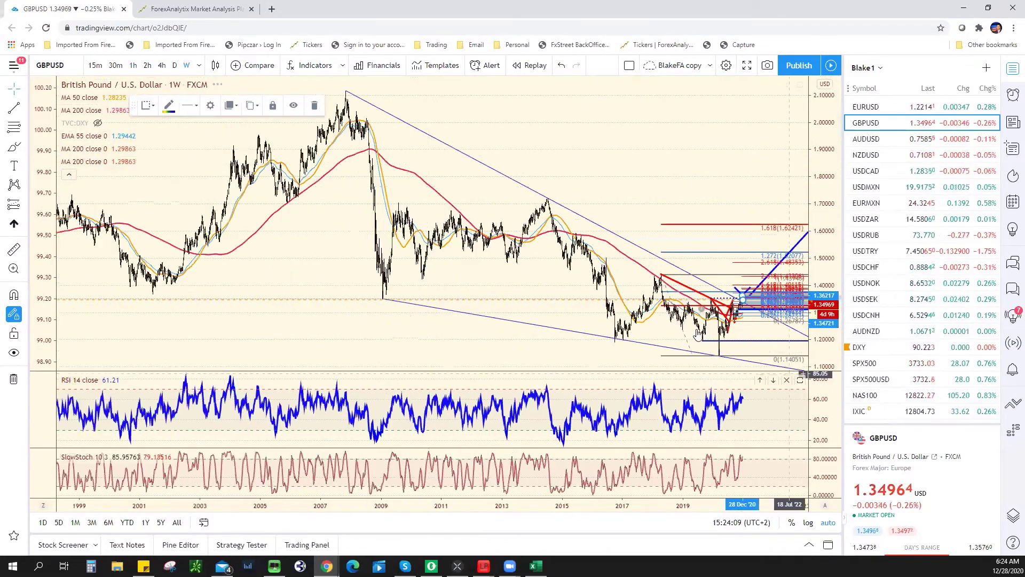
pyautogui.scroll(2, 564, 245)
pyautogui.scroll(2, 623, 245)
pyautogui.scroll(2, 531, 211)
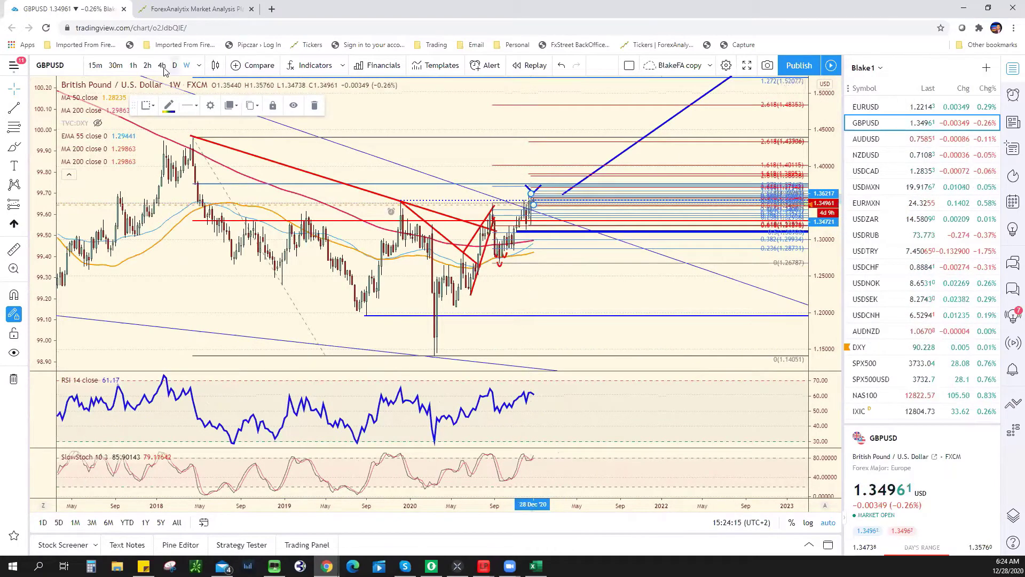
# - Glance at the 240 (4-hour) chart, then return to 1W weekly bars for another look
pyautogui.write('240')
pyautogui.press('Return')
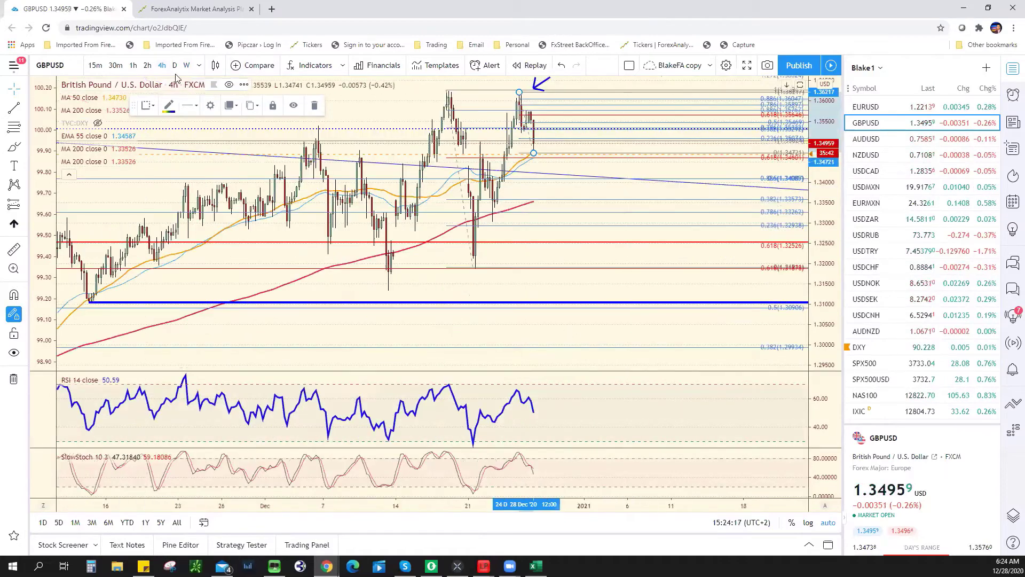
pyautogui.write('1W')
pyautogui.press('Return')
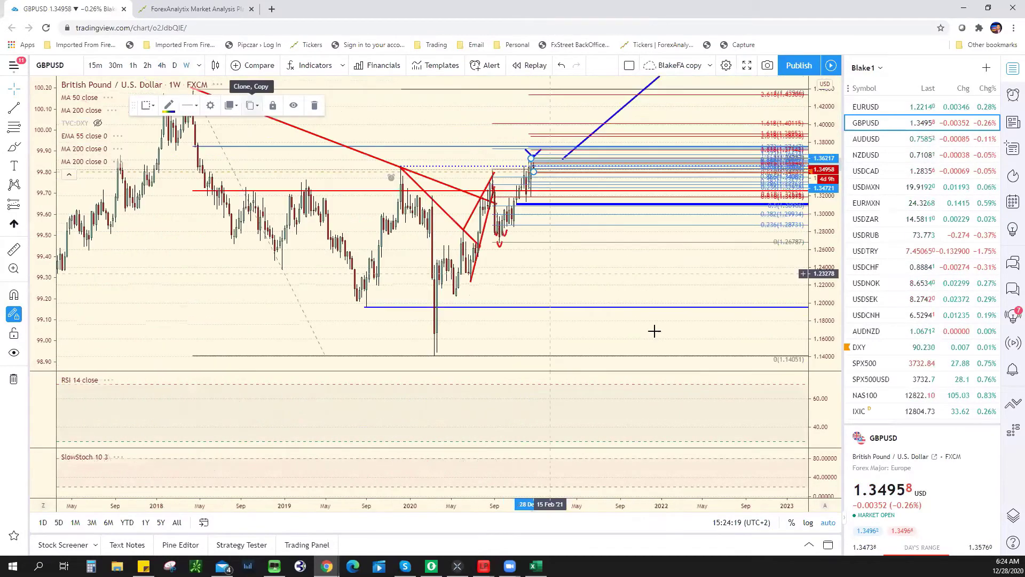
pyautogui.scroll(5, 533, 287)
pyautogui.scroll(-2, 489, 296)
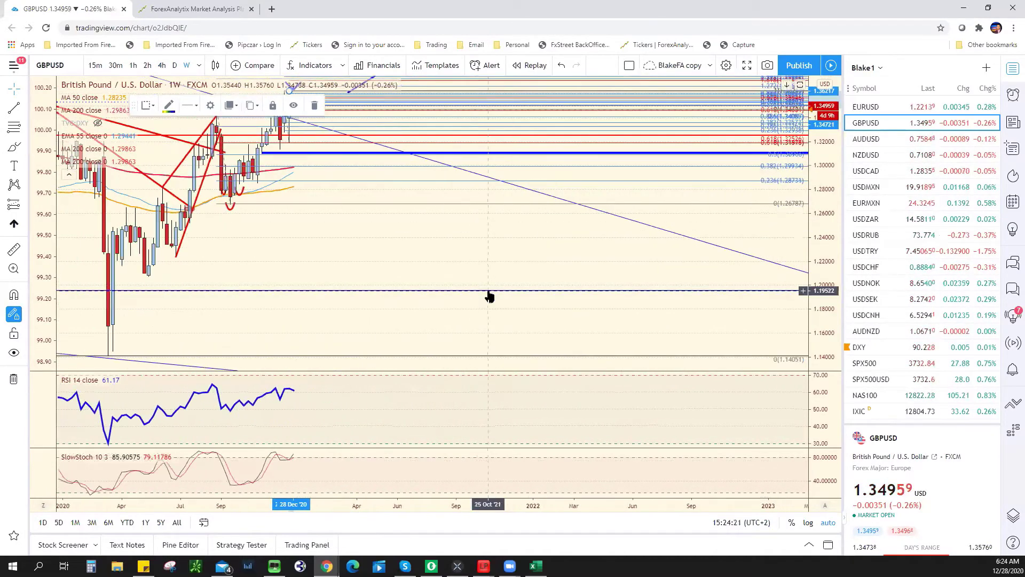
pyautogui.scroll(-2, 448, 247)
pyautogui.scroll(-2, 374, 250)
pyautogui.scroll(2, 662, 251)
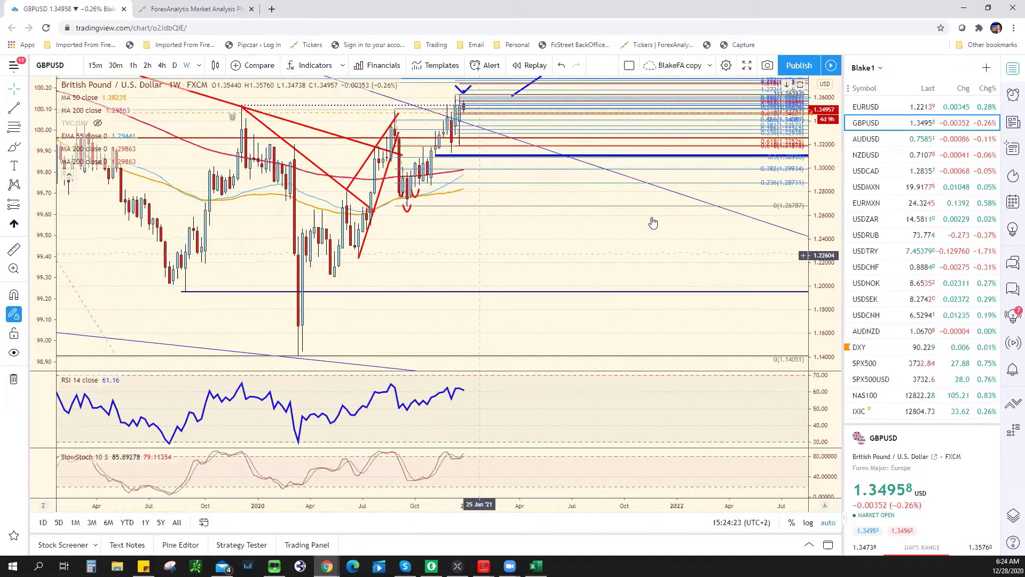
pyautogui.scroll(2, 654, 203)
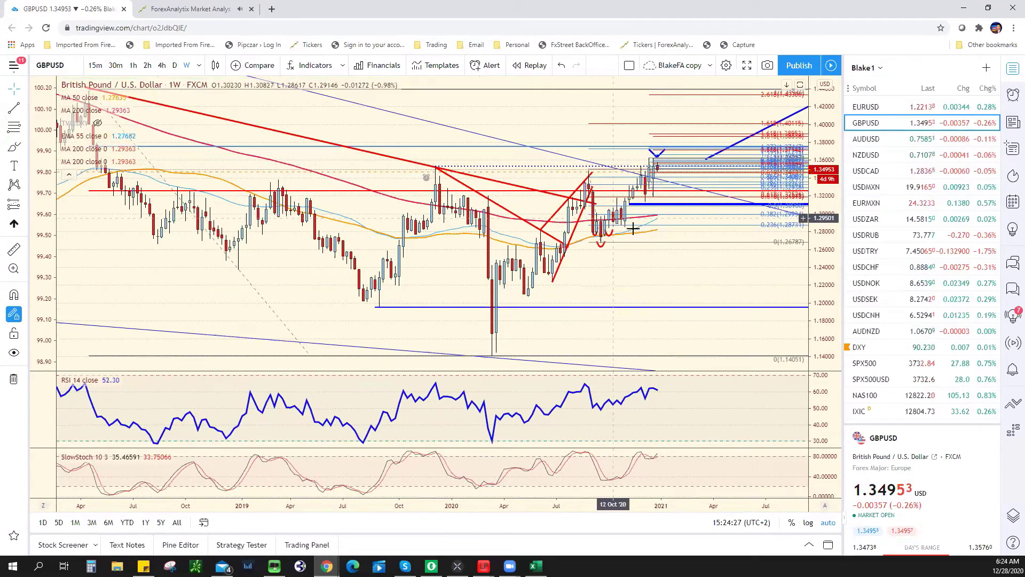
# - Settle the GBP/USD chart on the 4h timeframe
pyautogui.scroll(-2, 712, 235)
pyautogui.scroll(-2, 713, 238)
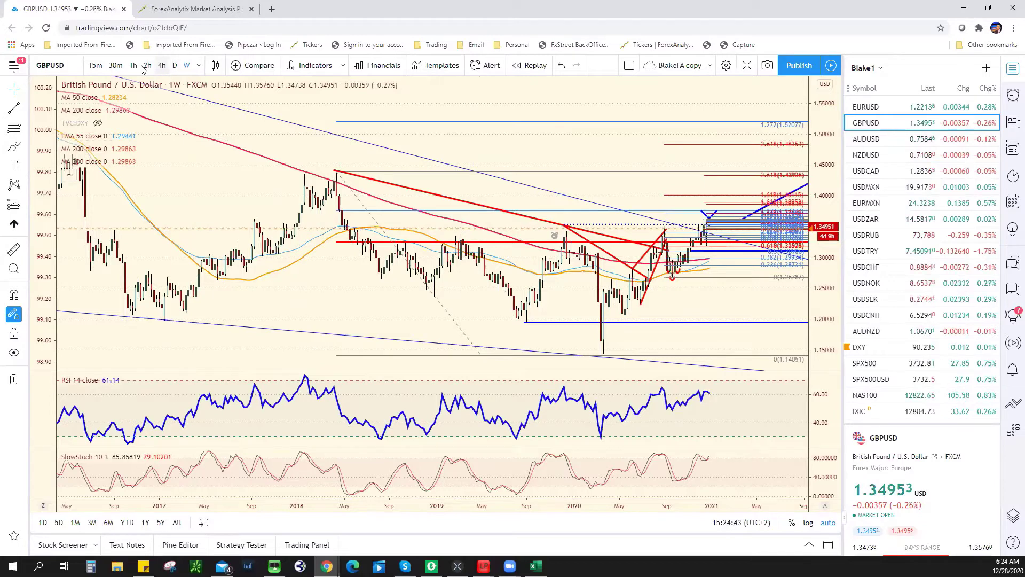
pyautogui.write('4h')
pyautogui.press('Return')
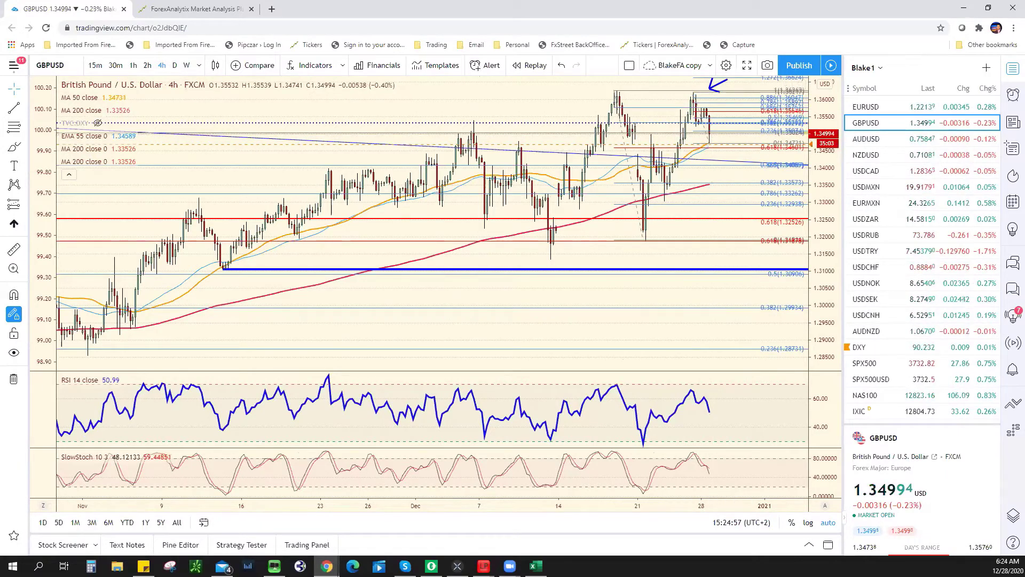
pyautogui.hotkey('alt', 'Tab')
pyautogui.click(293, 251)
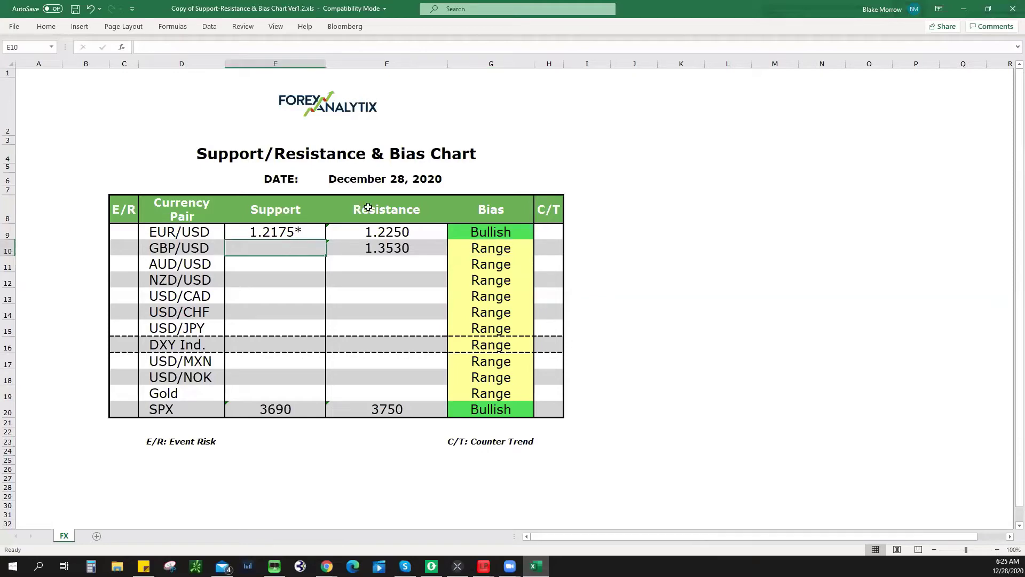
pyautogui.hotkey('alt', 'Tab')
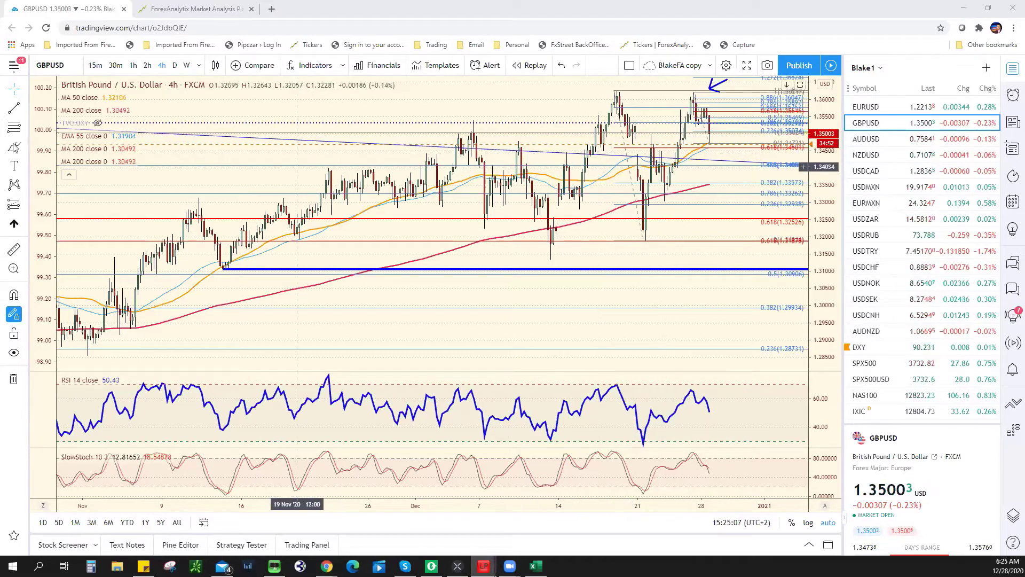
# - Select the Fibonacci retracement levels on the 4-hour GBP/USD chart
pyautogui.click(593, 146)
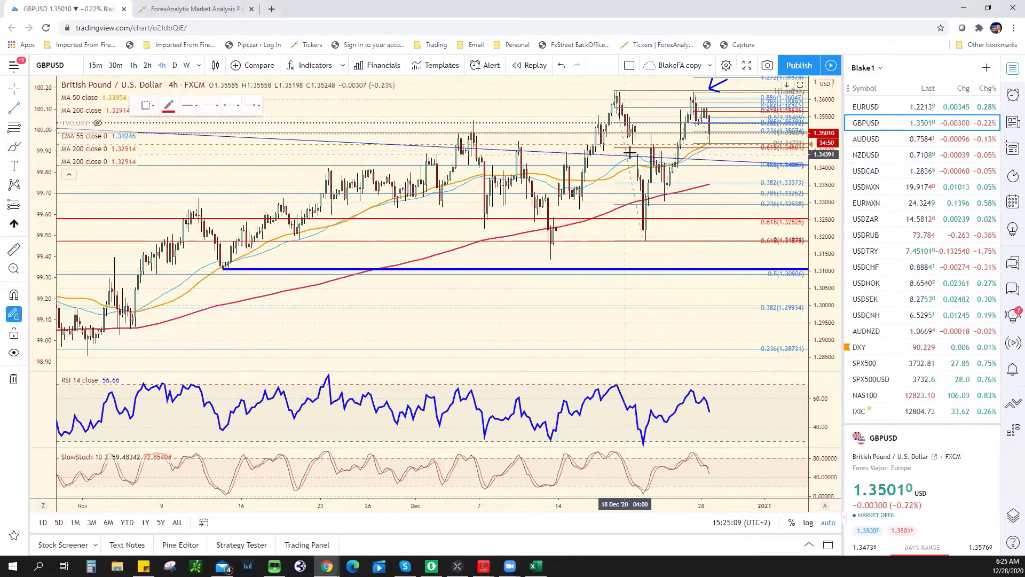
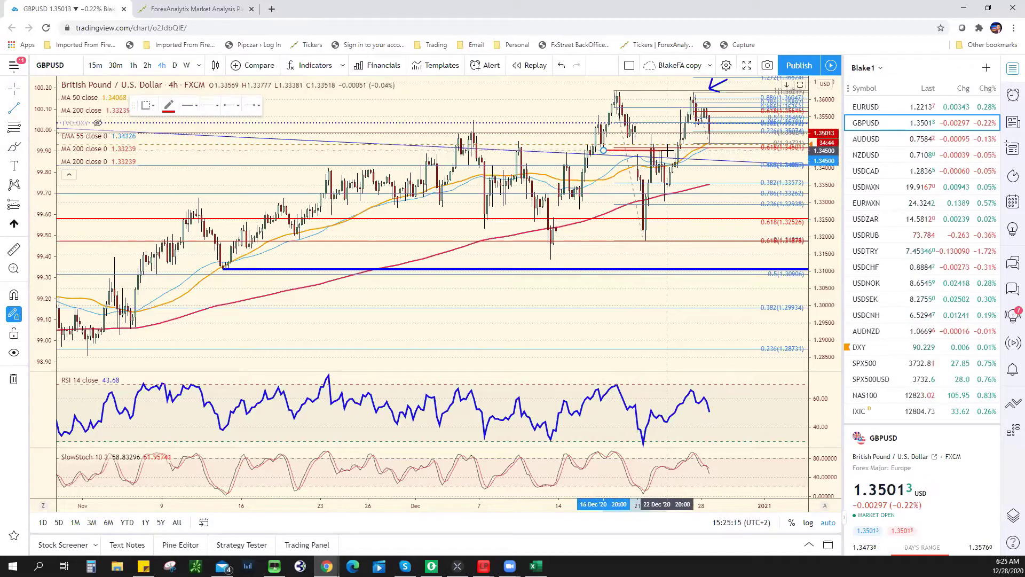
# - Draw a short trend line at 1.3450 to the right of the latest GBPUSD 4h candles
pyautogui.click(701, 153)
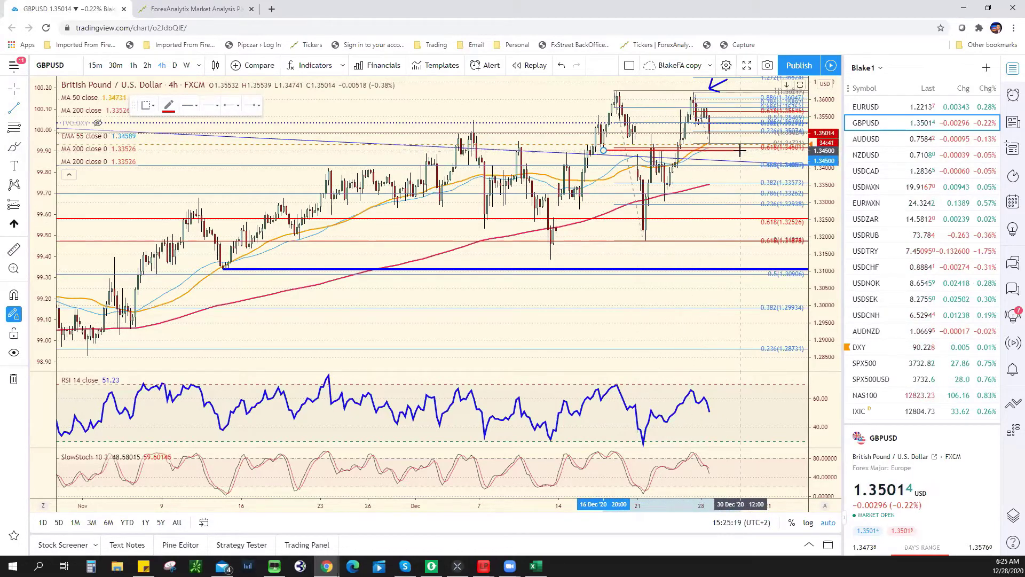
pyautogui.click(741, 151)
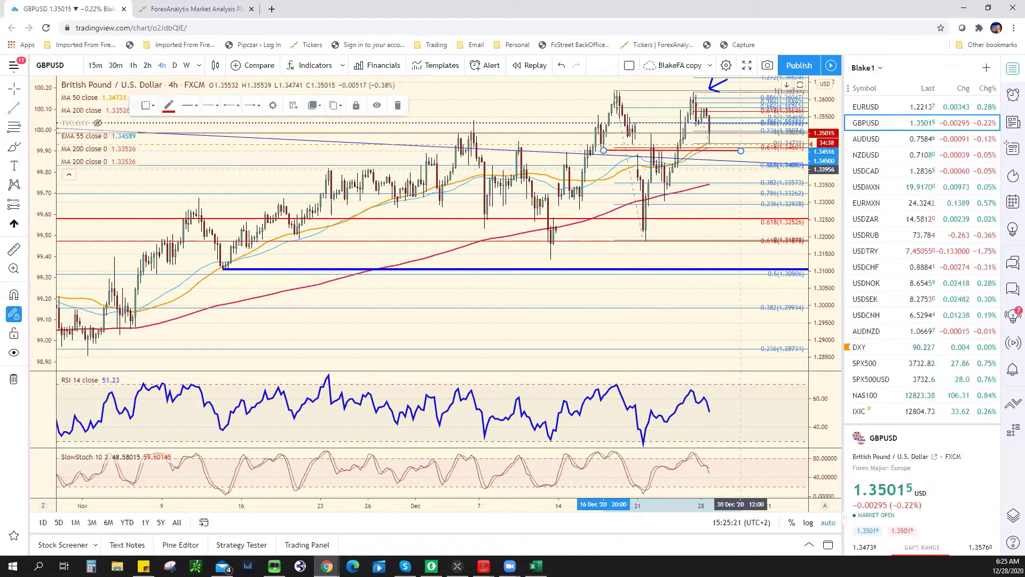
# - Type 1.3450 as the GBP/USD support in the spreadsheet, then go back to TradingView
pyautogui.hotkey('alt', 'Tab')
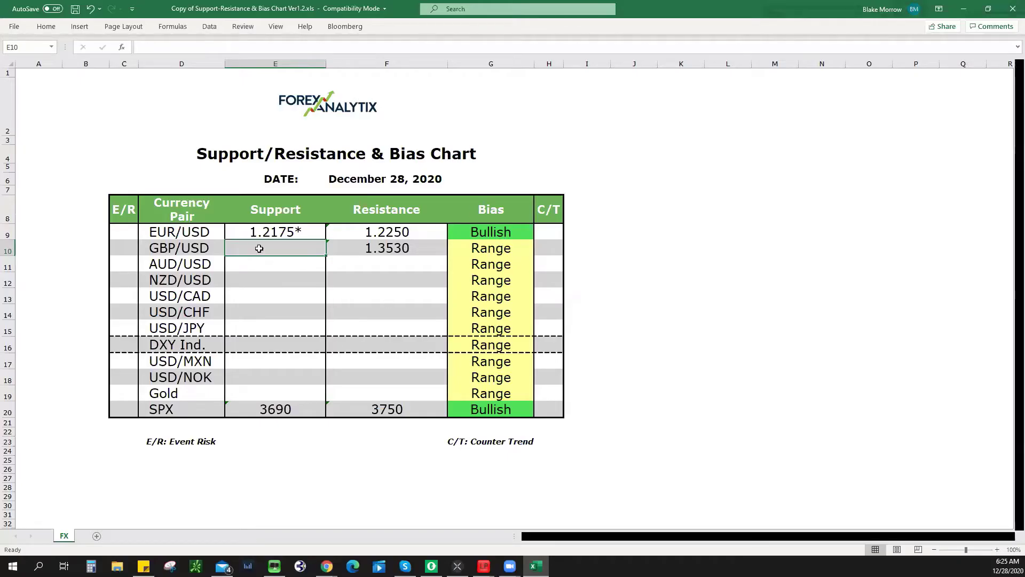
pyautogui.write('1.3450')
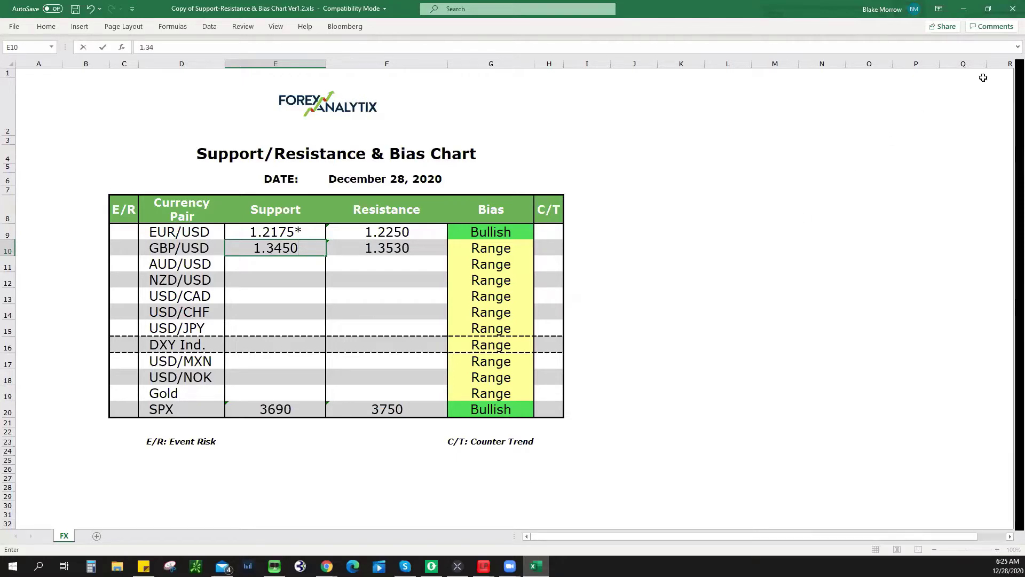
pyautogui.hotkey('alt', 'Tab')
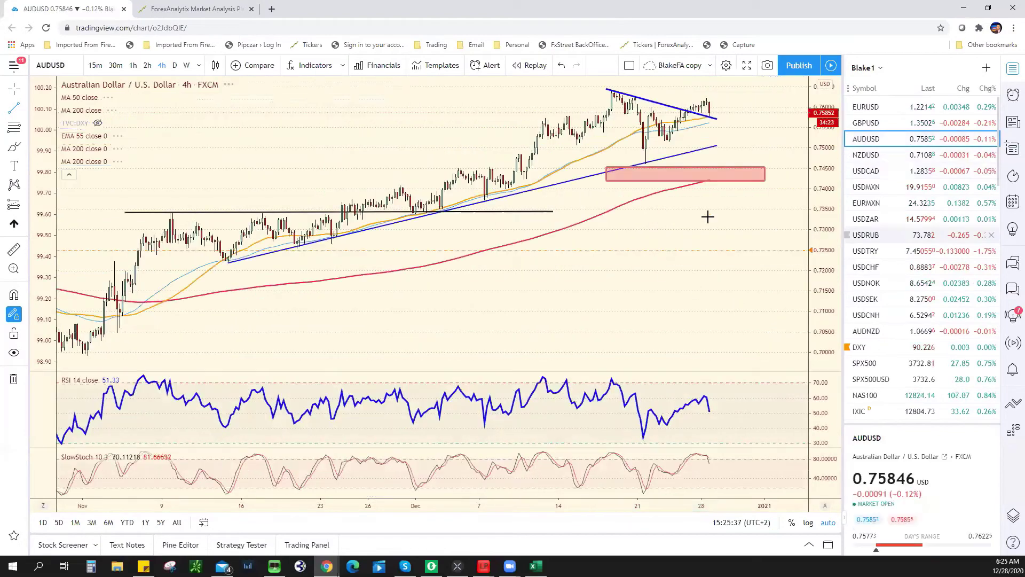
# - View AUDUSD on weekly bars zoomed out over years, checking the long dashed trendline
pyautogui.scroll(-2, 696, 250)
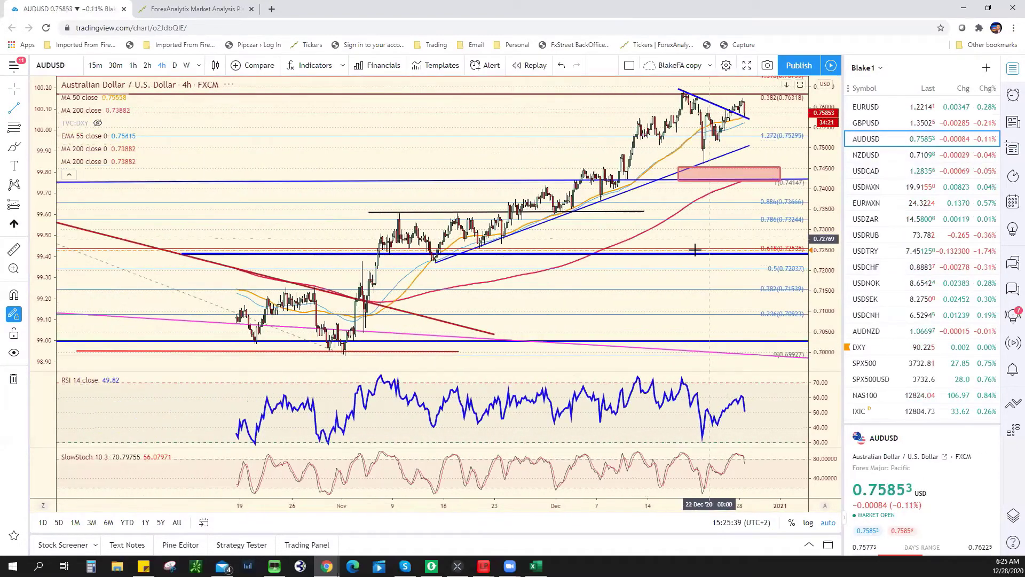
pyautogui.click(187, 66)
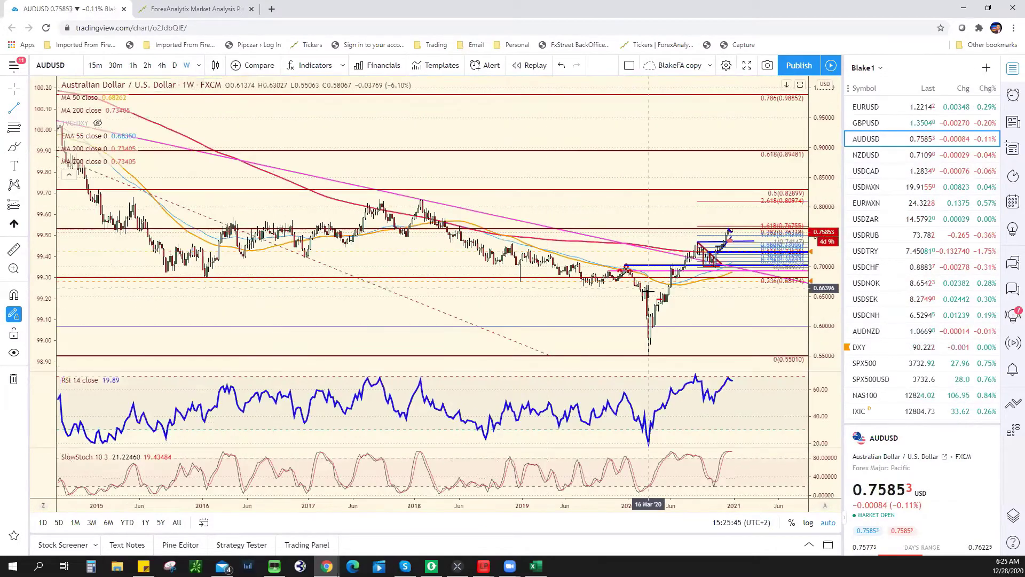
pyautogui.scroll(-3, 646, 291)
pyautogui.scroll(-3, 647, 291)
pyautogui.scroll(-3, 668, 320)
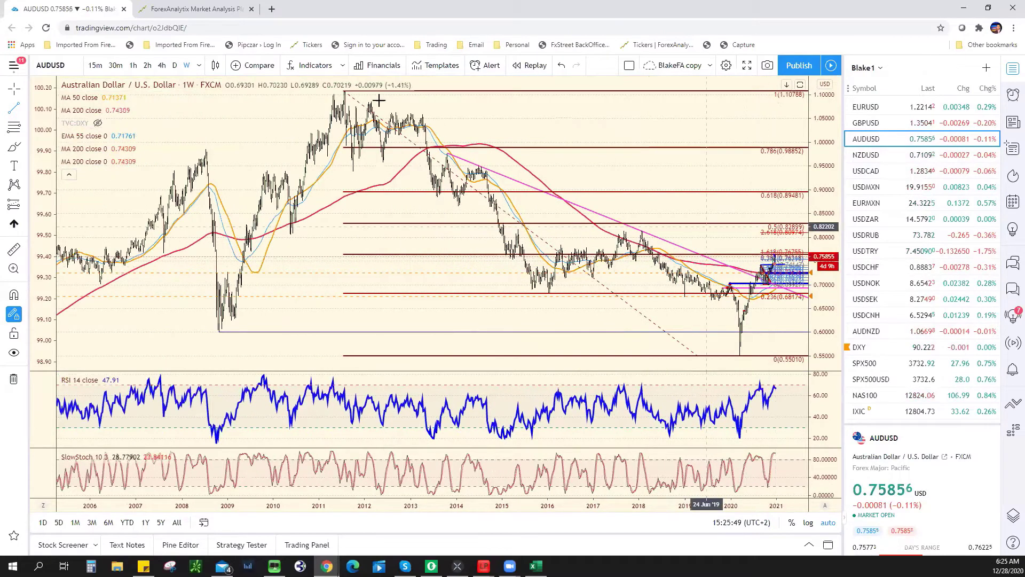
pyautogui.click(346, 95)
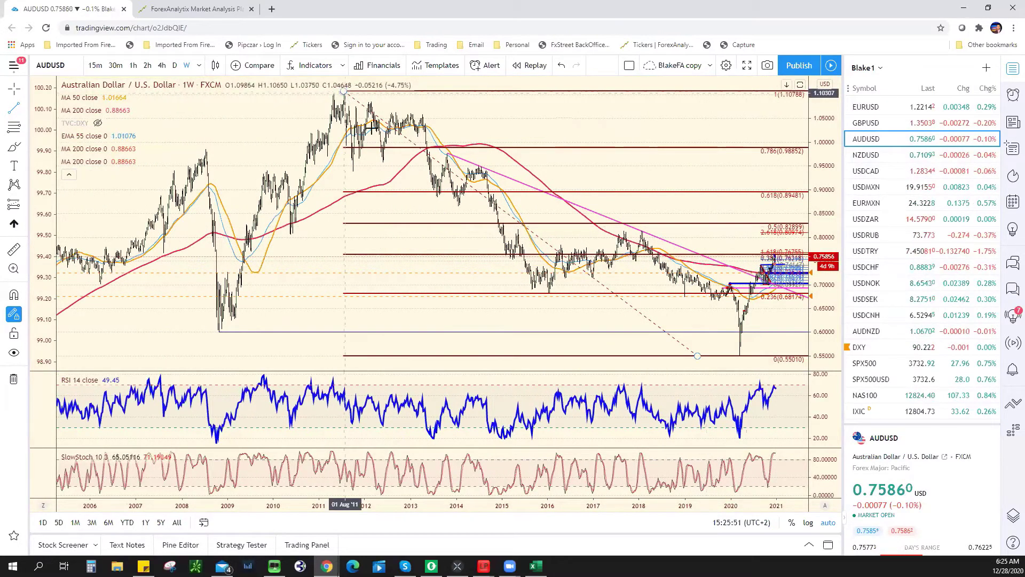
pyautogui.click(723, 354)
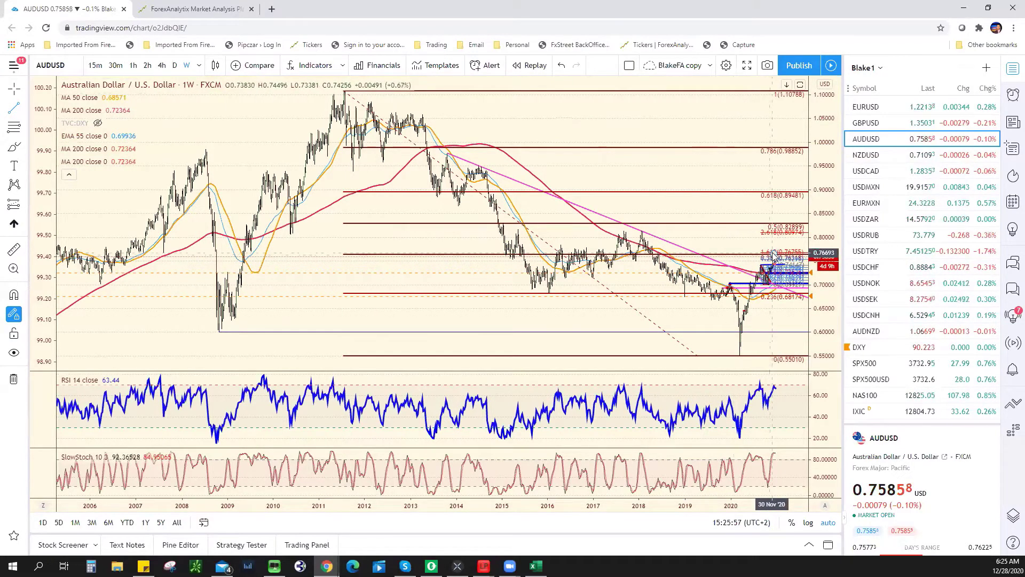
# - Return AUDUSD to 4-hour bars and inspect the descending blue trendline
pyautogui.click(162, 65)
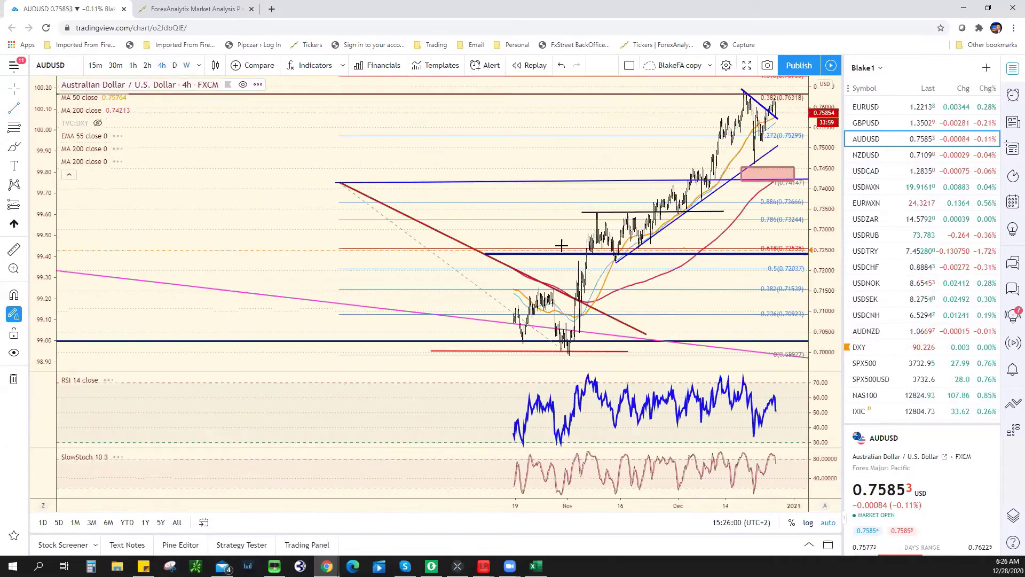
pyautogui.scroll(-2, 560, 242)
pyautogui.scroll(-2, 582, 230)
pyautogui.scroll(-2, 600, 216)
pyautogui.scroll(4, 600, 216)
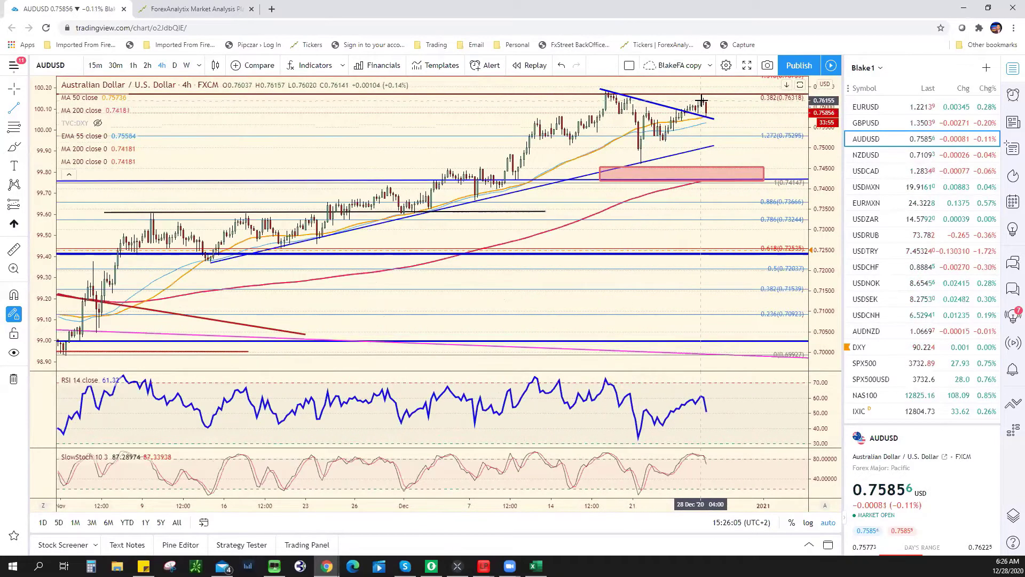
pyautogui.click(608, 91)
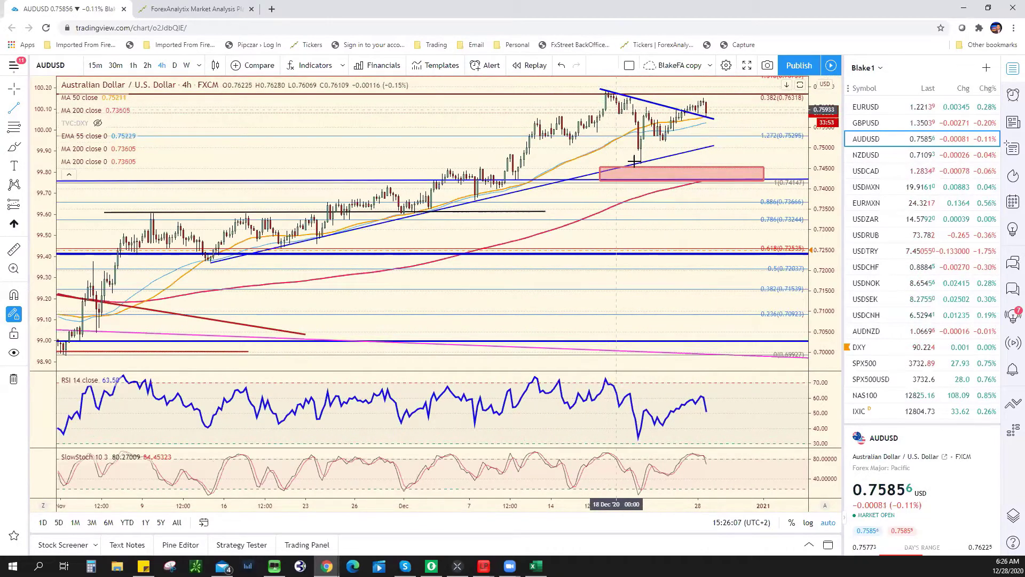
pyautogui.click(697, 109)
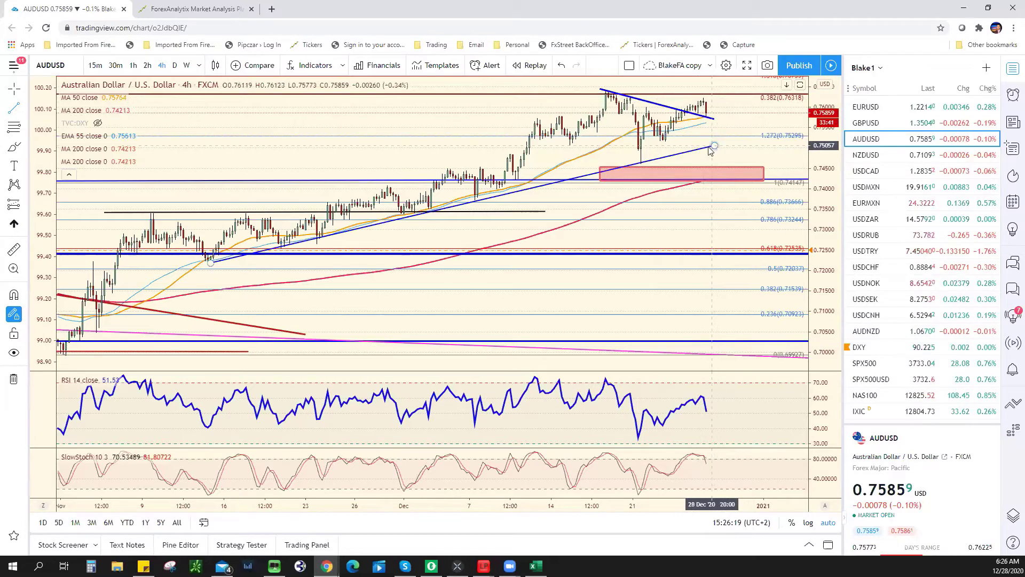
# - Inspect the pink support zone and the upper and lower AUDUSD trendlines
pyautogui.click(681, 167)
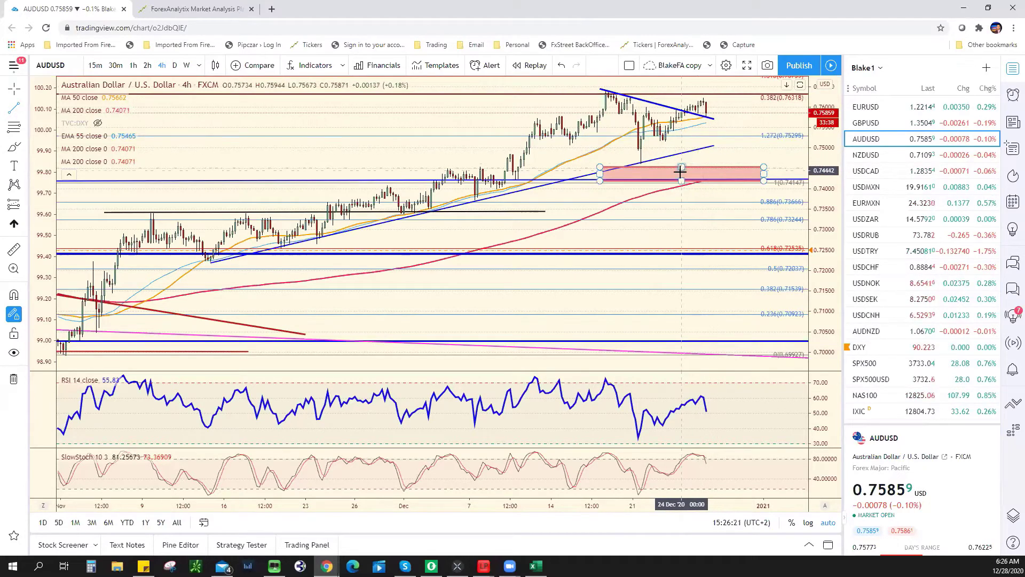
pyautogui.scroll(-3, 679, 168)
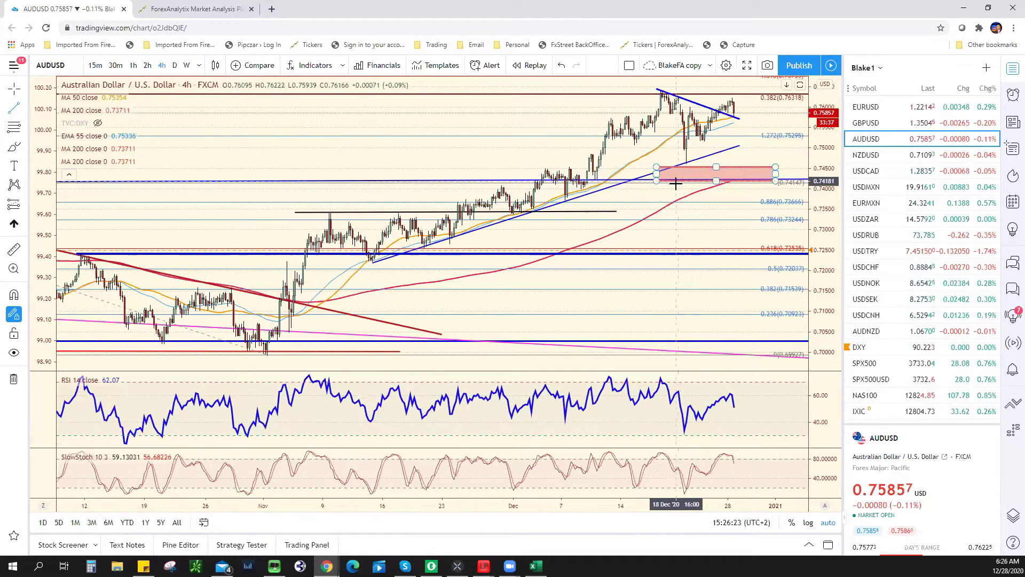
pyautogui.click(676, 185)
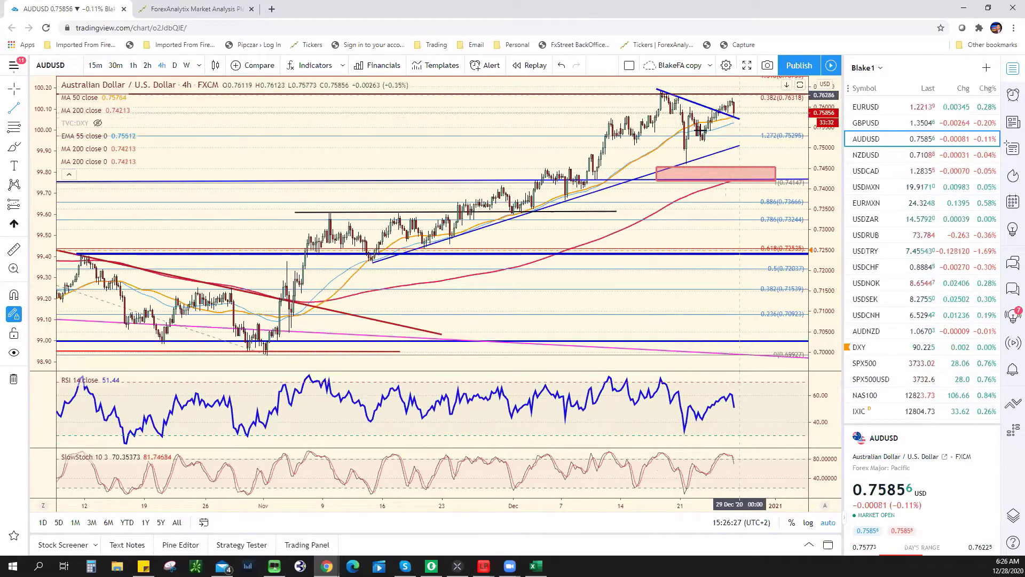
pyautogui.click(737, 120)
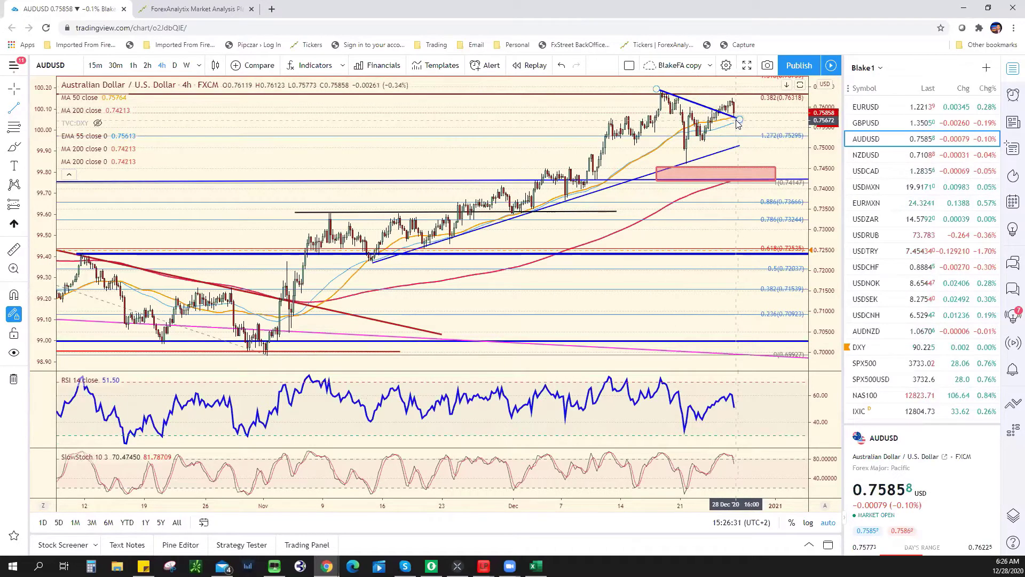
pyautogui.click(727, 150)
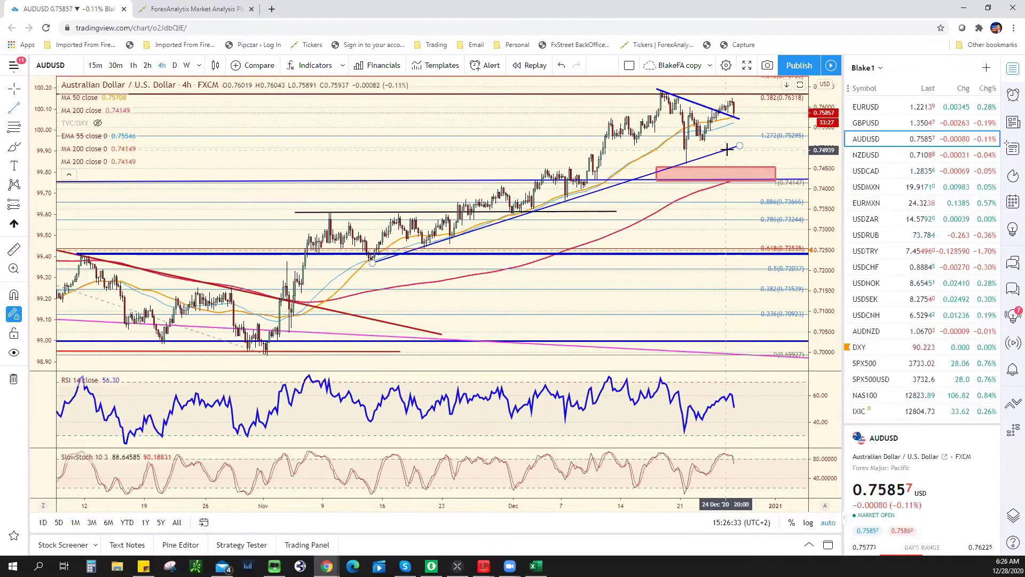
pyautogui.click(721, 157)
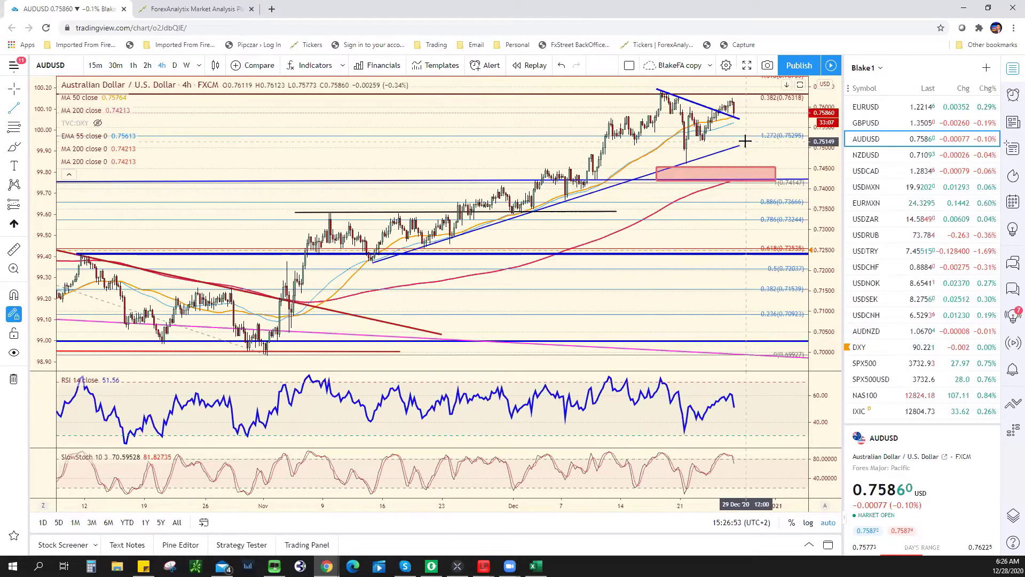
# - Check the rising blue trendline, then mark the recent high near 0.7604 with a horizontal ray
pyautogui.click(740, 146)
pyautogui.click(745, 152)
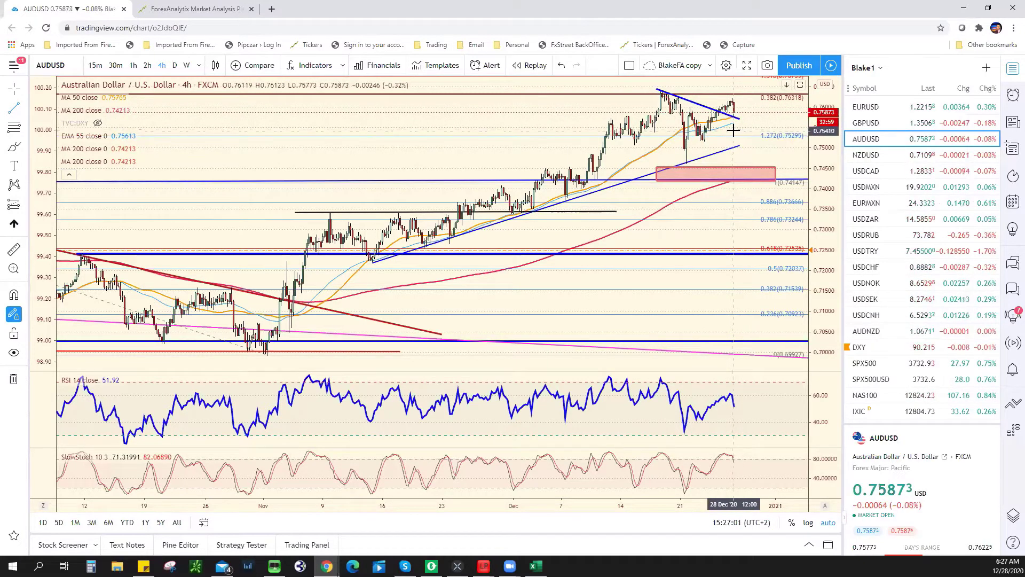
pyautogui.click(736, 147)
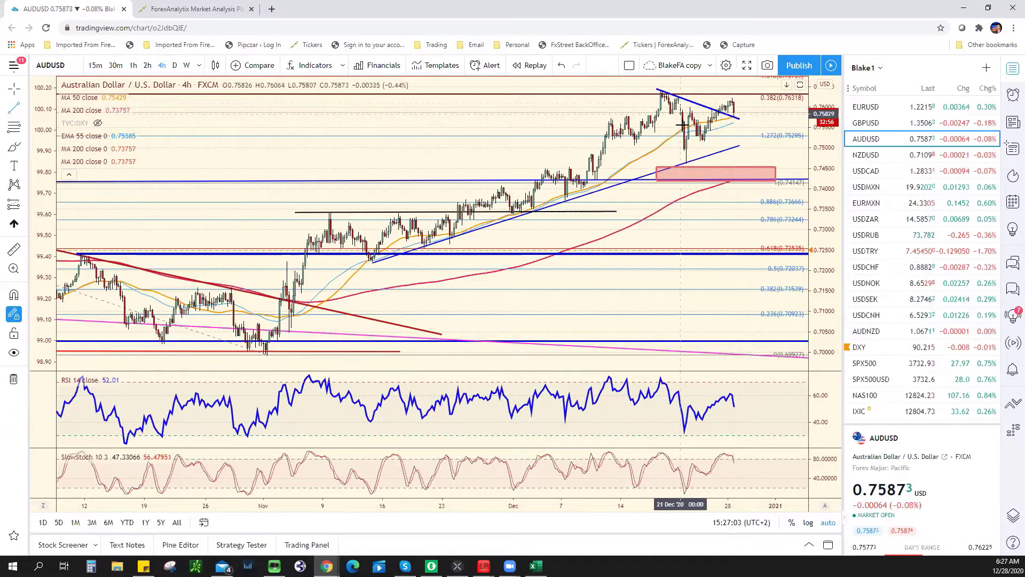
pyautogui.scroll(5, 632, 149)
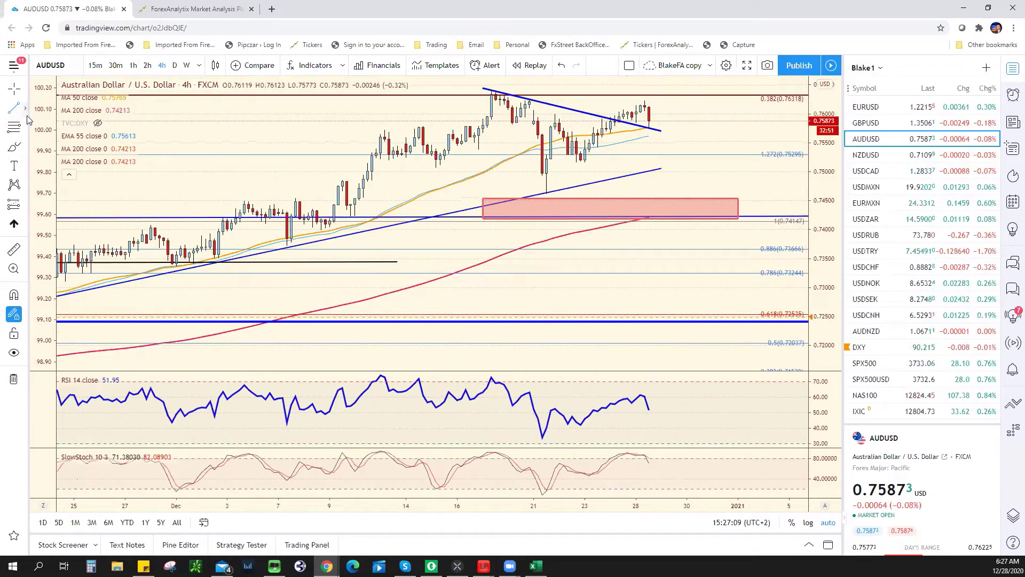
pyautogui.click(76, 214)
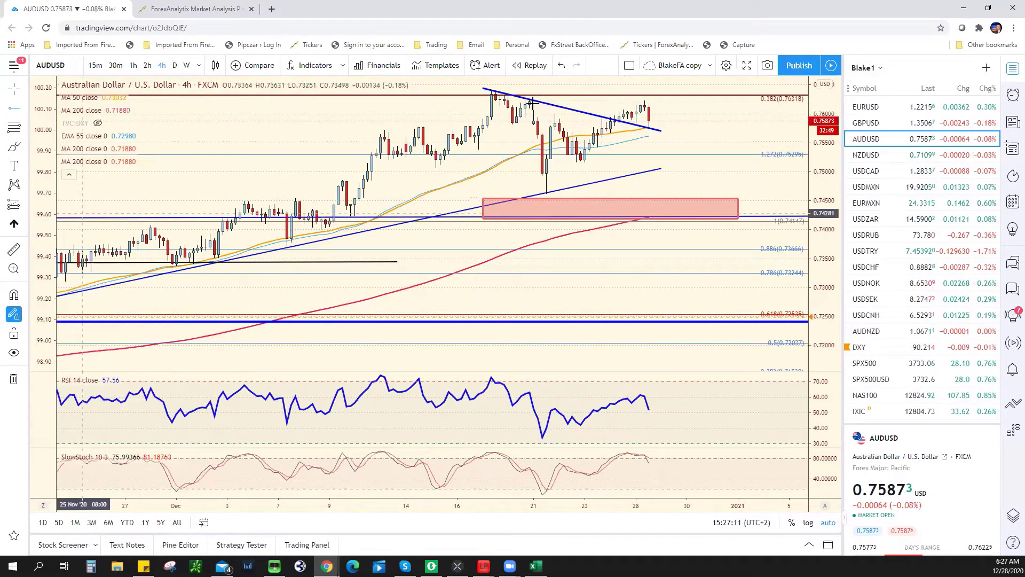
pyautogui.click(534, 102)
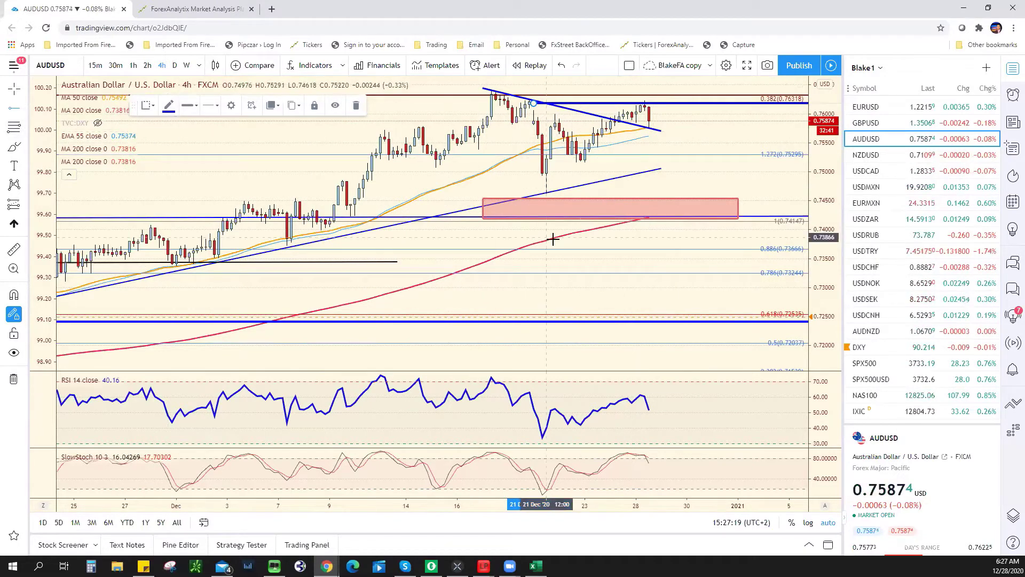
# - Draw a Fibonacci retracement from the 21 Dec low up to the recent AUDUSD high
pyautogui.click(546, 195)
pyautogui.moveTo(546, 195); pyautogui.dragTo(645, 98)
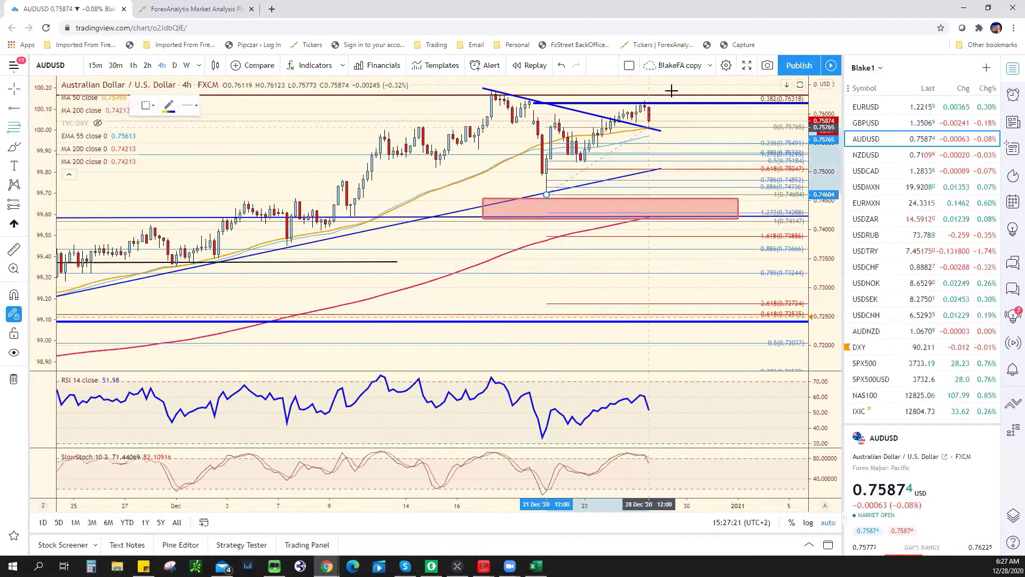
pyautogui.click(645, 98)
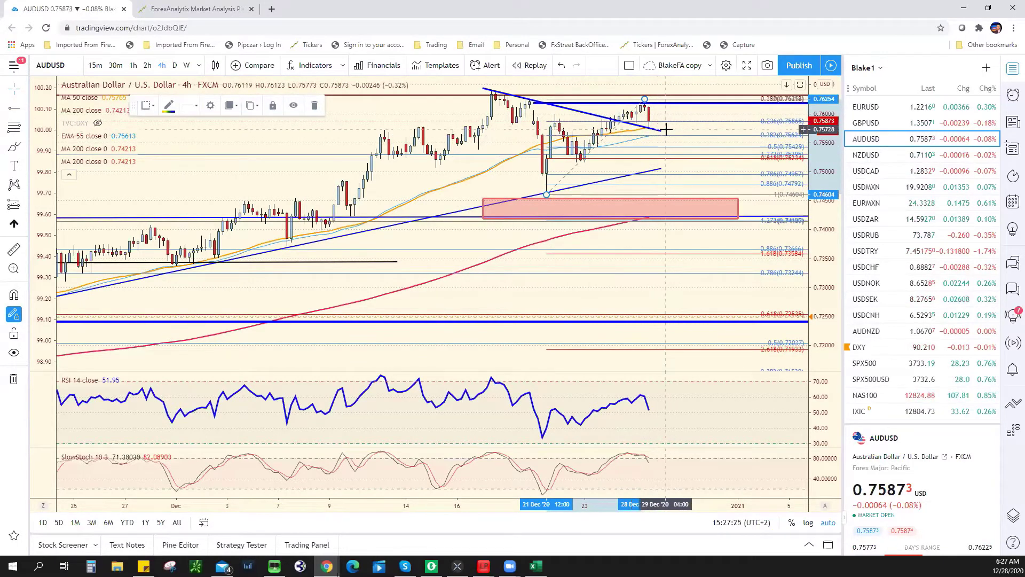
pyautogui.click(661, 132)
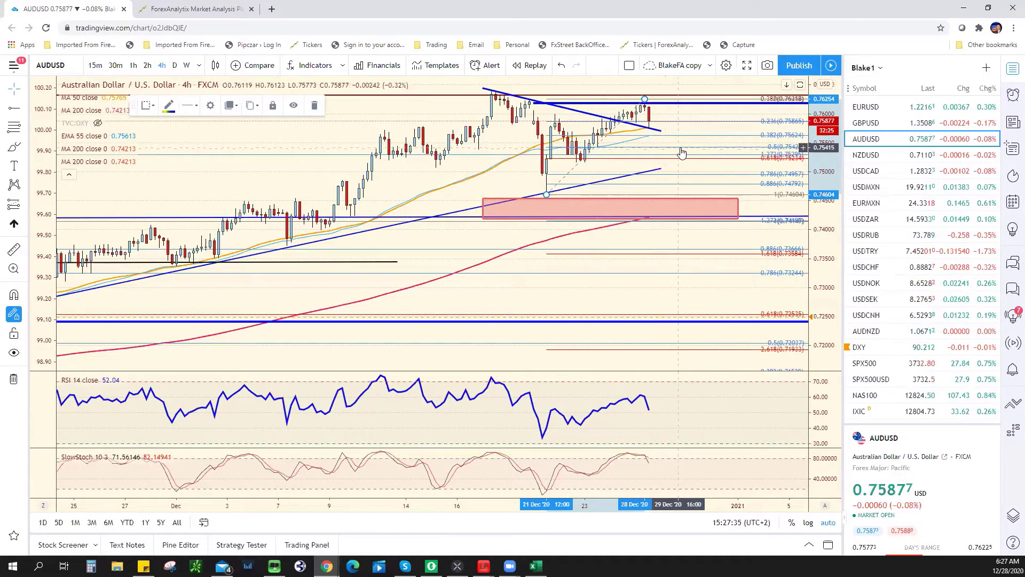
# - Commit the GBP/USD support and enter .7540 as AUD/USD support, checking the AUDUSD chart
pyautogui.hotkey('alt', 'Tab')
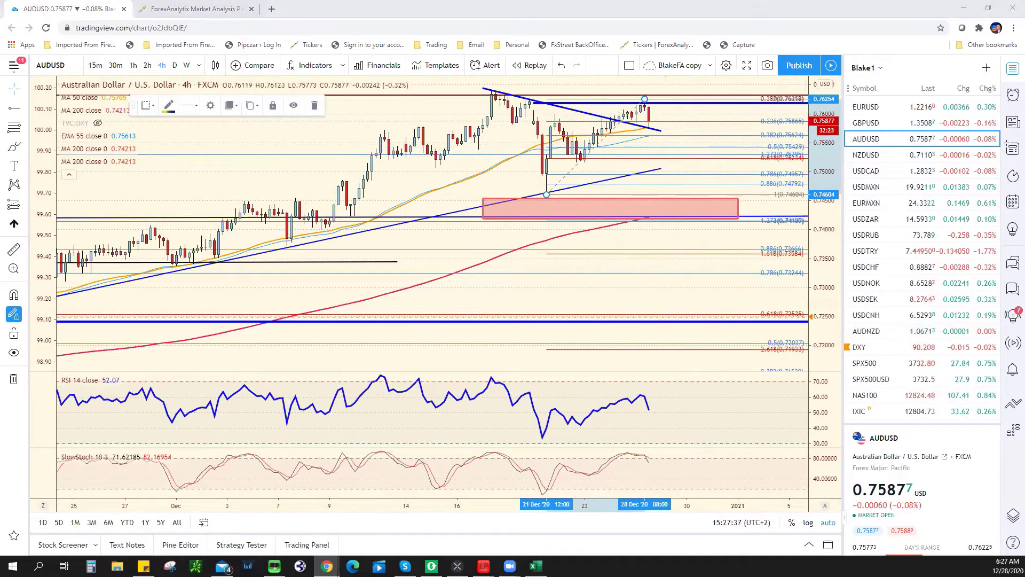
pyautogui.click(267, 269)
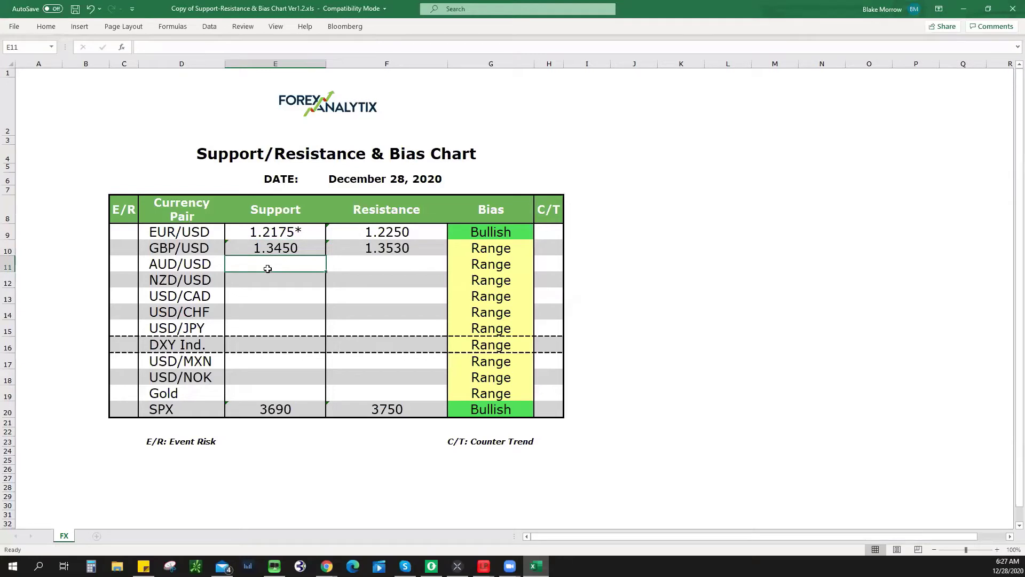
pyautogui.write('.7540')
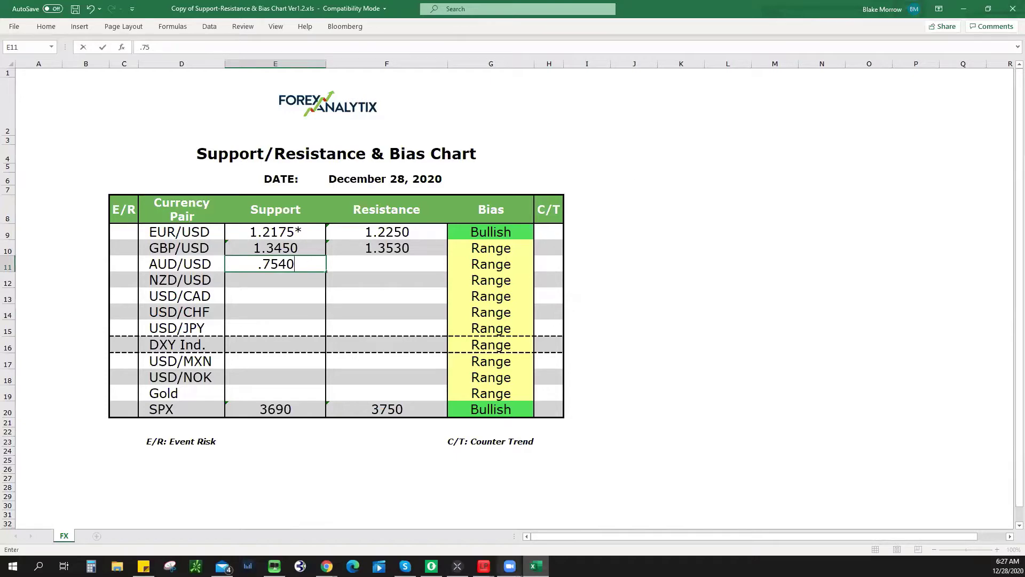
pyautogui.hotkey('alt', 'Tab')
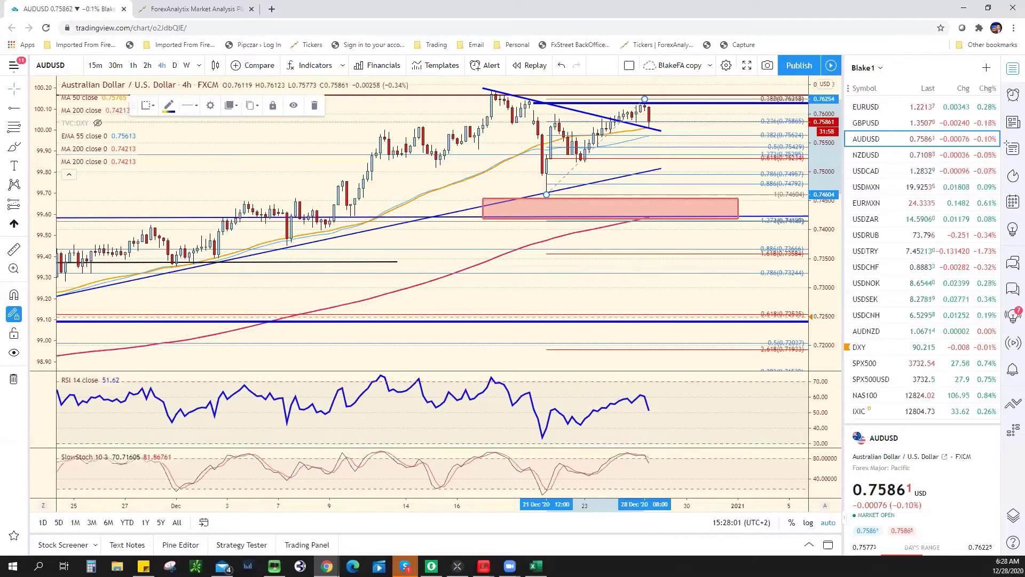
pyautogui.hotkey('alt', 'Tab')
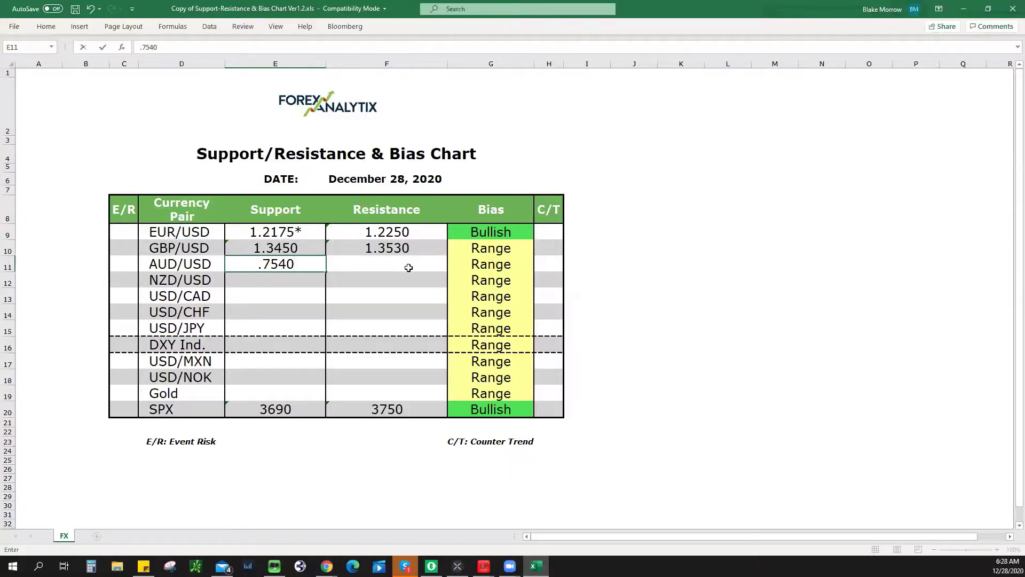
# - Enter .7622 as AUD/USD resistance with a Bullish bias, then load the NZDUSD chart
pyautogui.click(408, 267)
pyautogui.write('.76')
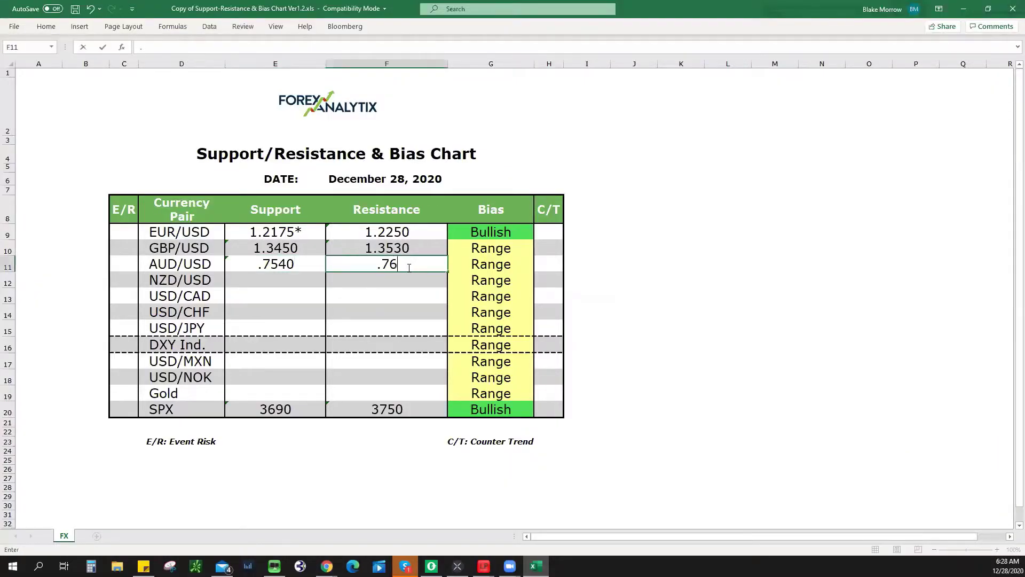
pyautogui.write('22')
pyautogui.click(495, 266)
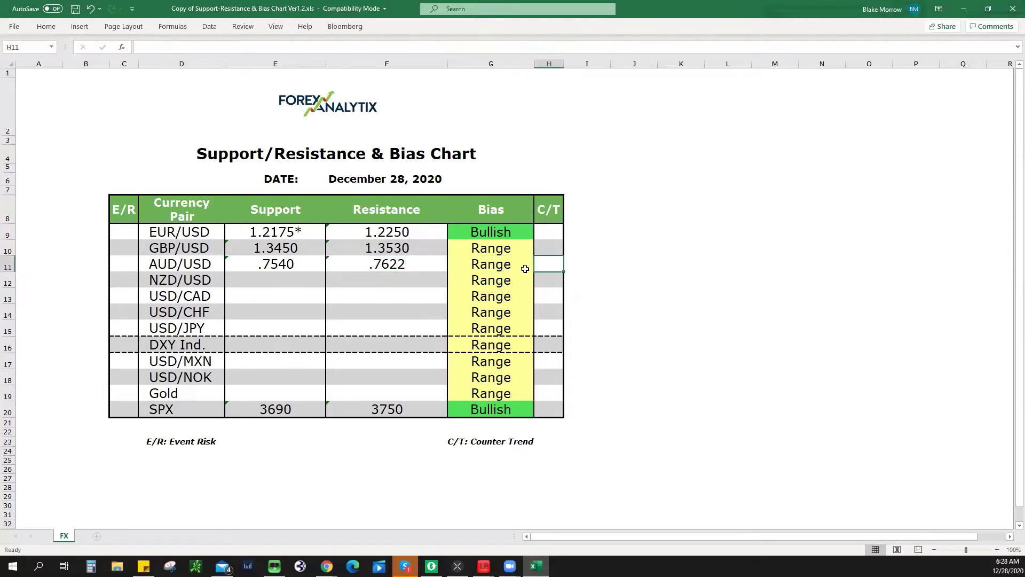
pyautogui.click(540, 266)
pyautogui.click(516, 283)
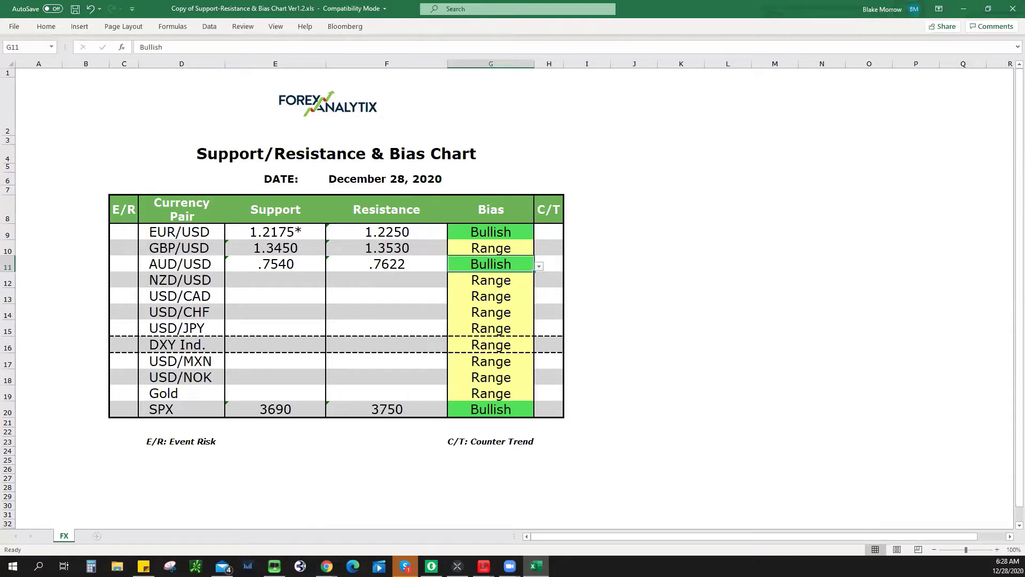
pyautogui.hotkey('alt', 'Tab')
pyautogui.click(881, 156)
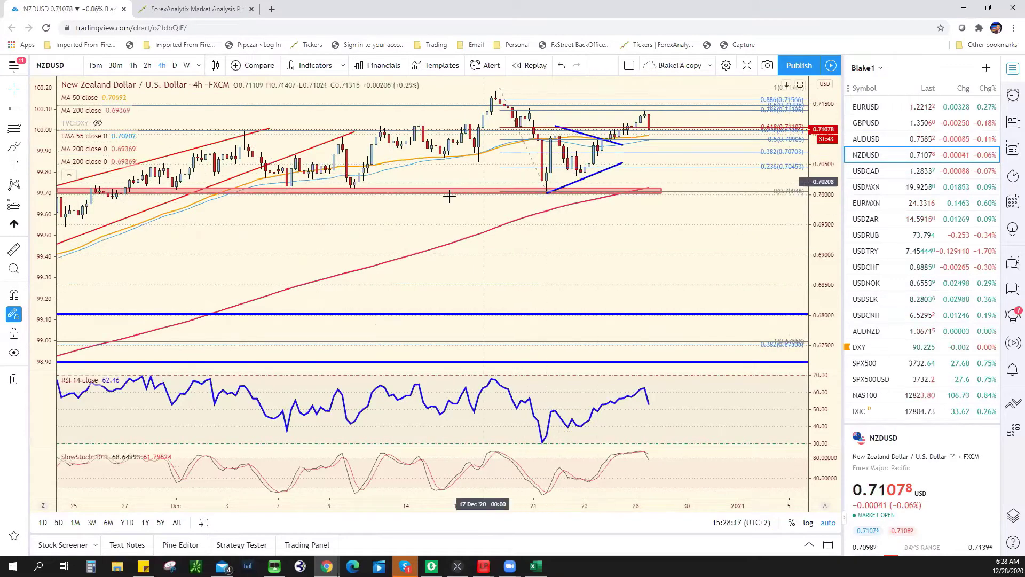
# - Zoom out NZDUSD onto daily candles and pan to leave room on the right
pyautogui.scroll(-3, 447, 195)
pyautogui.scroll(-2, 450, 182)
pyautogui.scroll(-1, 451, 177)
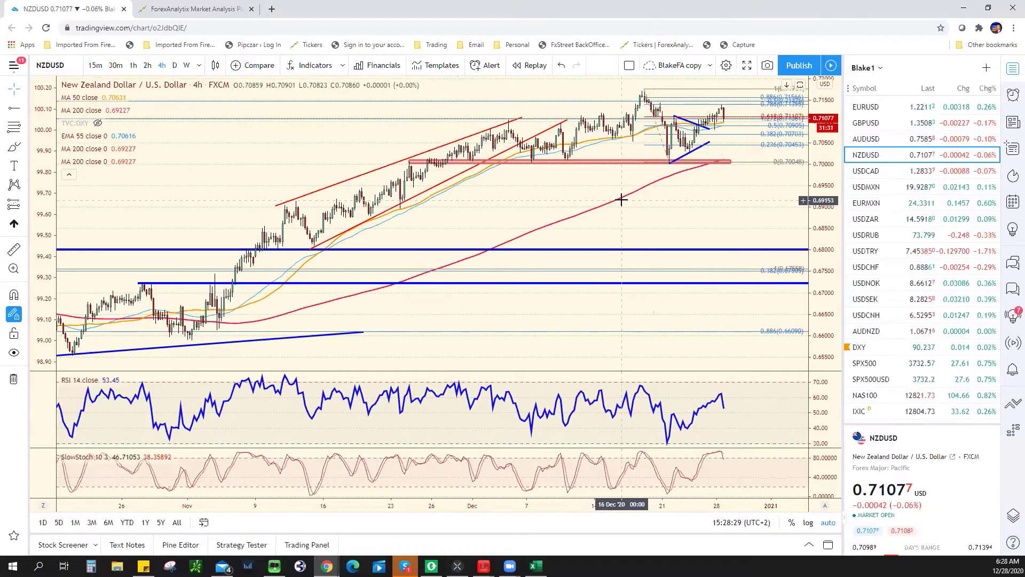
pyautogui.click(175, 65)
pyautogui.rightClick(703, 128)
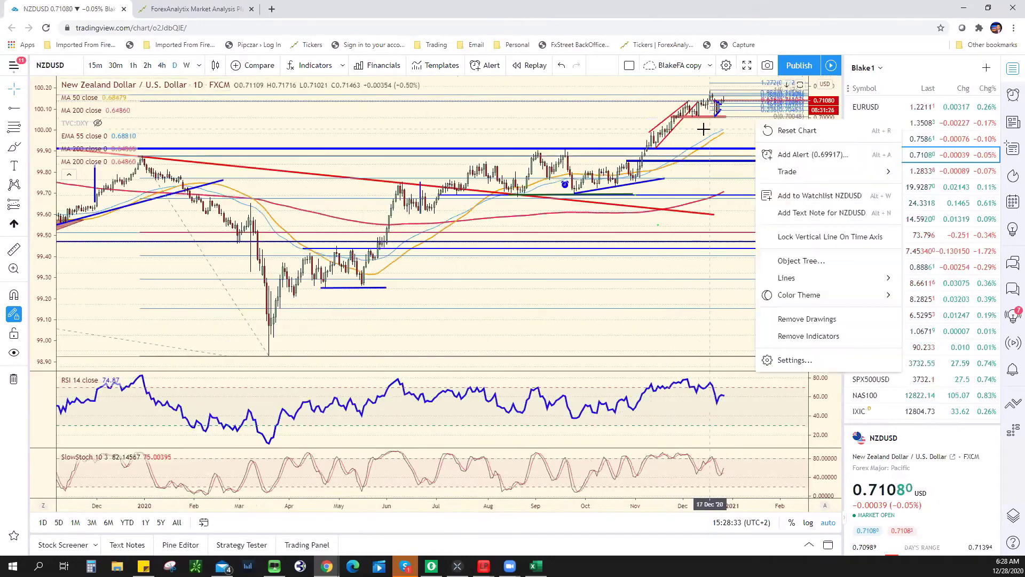
pyautogui.moveTo(702, 128); pyautogui.dragTo(604, 160)
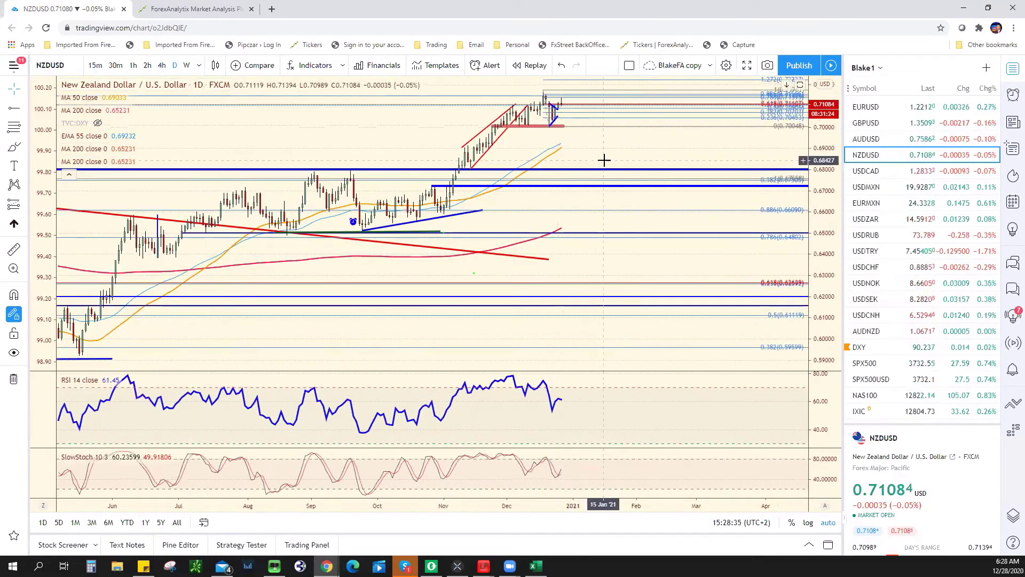
pyautogui.moveTo(601, 155); pyautogui.dragTo(649, 155)
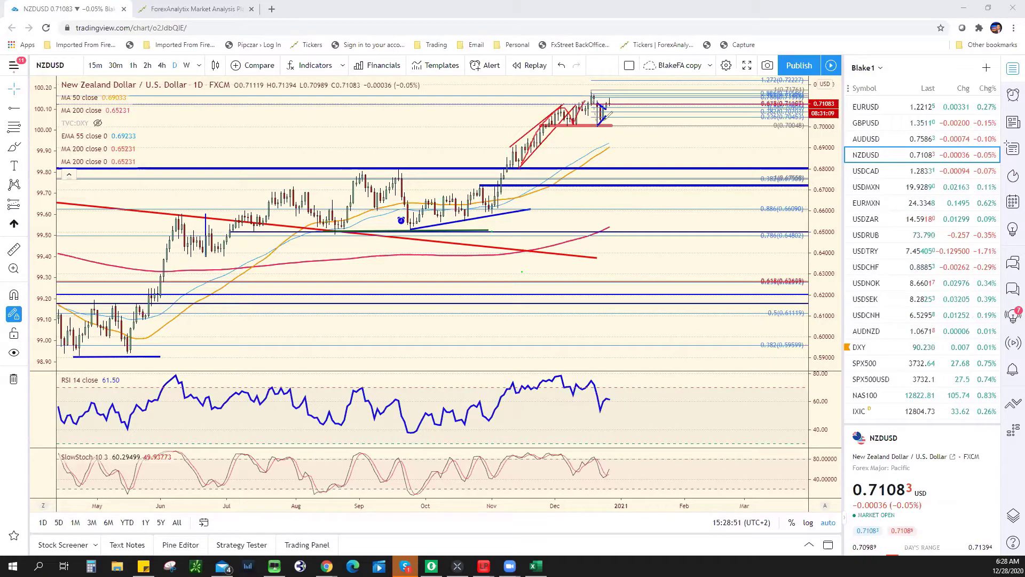
# - Sketch a possible freehand price path, clear it, and switch to 240 (4-hour) candles
pyautogui.moveTo(610, 104); pyautogui.dragTo(628, 125)
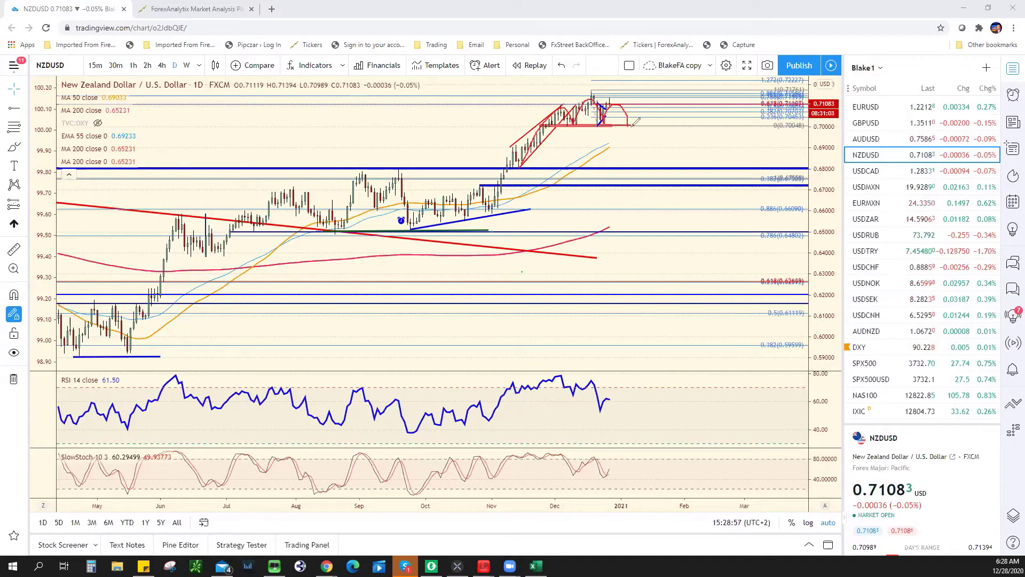
pyautogui.moveTo(629, 137); pyautogui.dragTo(638, 161)
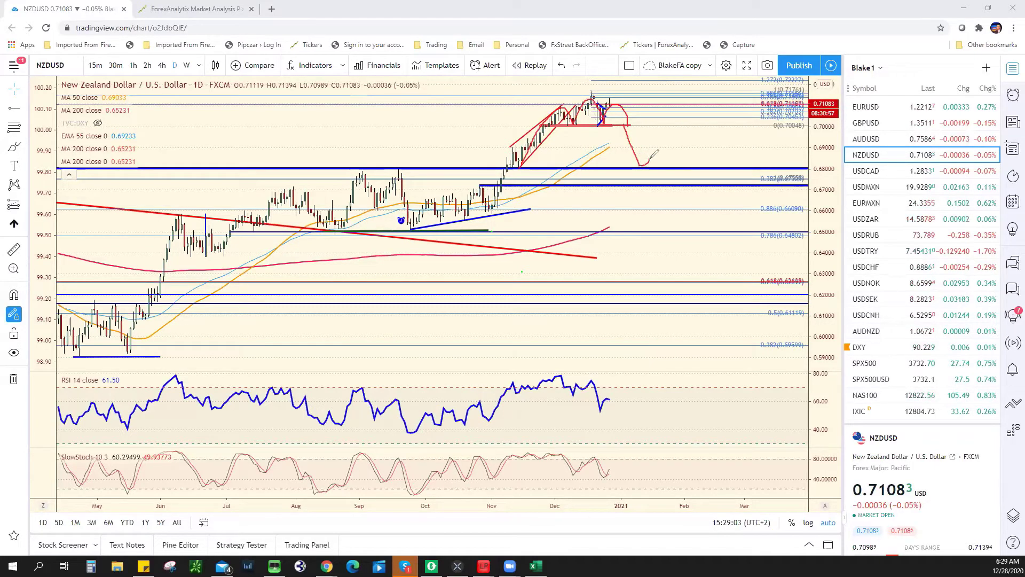
pyautogui.moveTo(651, 156)
pyautogui.mouseDown()
pyautogui.moveTo(677, 130)
pyautogui.moveTo(685, 144)
pyautogui.moveTo(637, 143)
pyautogui.moveTo(674, 157)
pyautogui.moveTo(638, 139)
pyautogui.mouseUp()
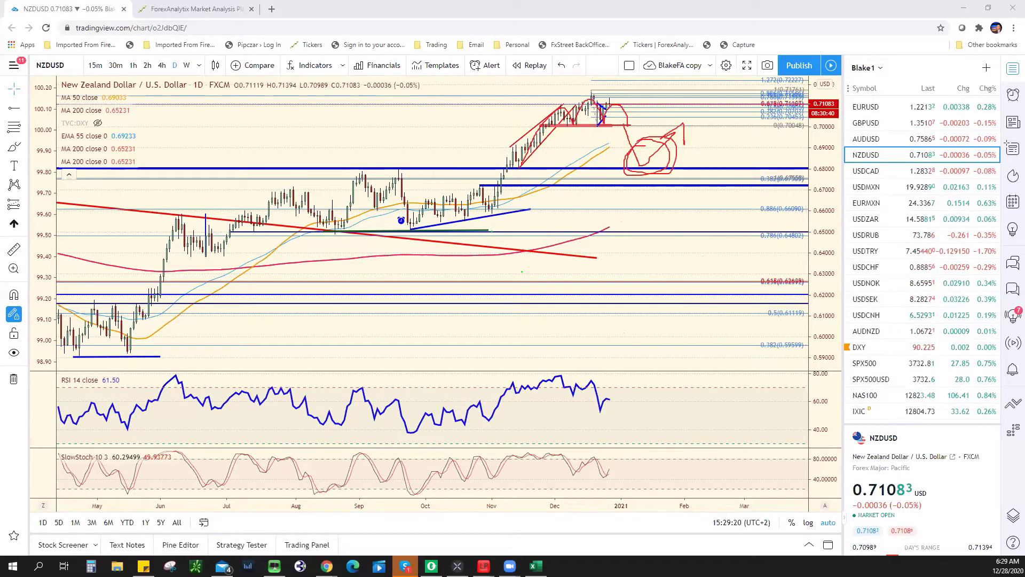
pyautogui.press('Escape')
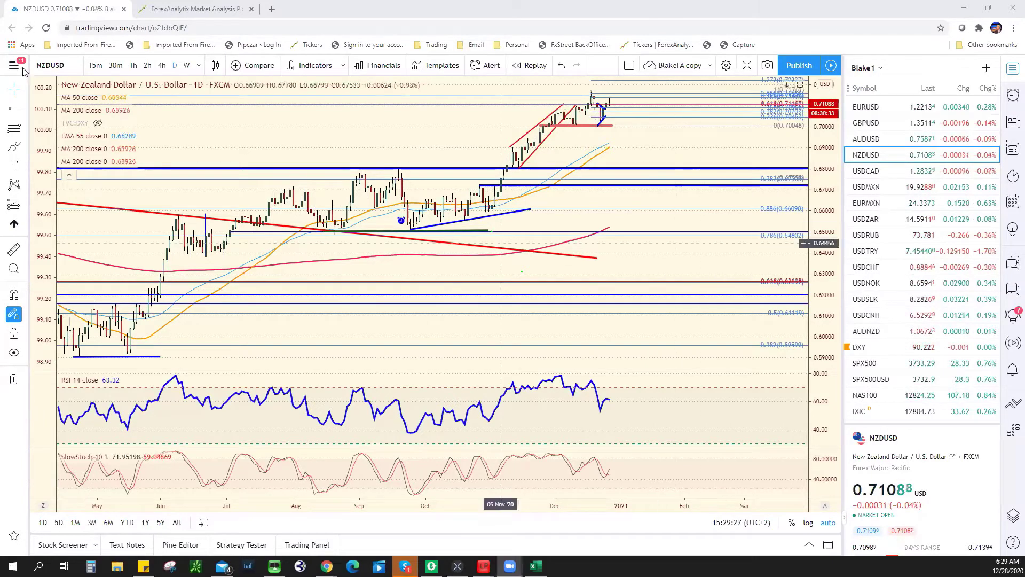
pyautogui.click(511, 286)
pyautogui.write('240')
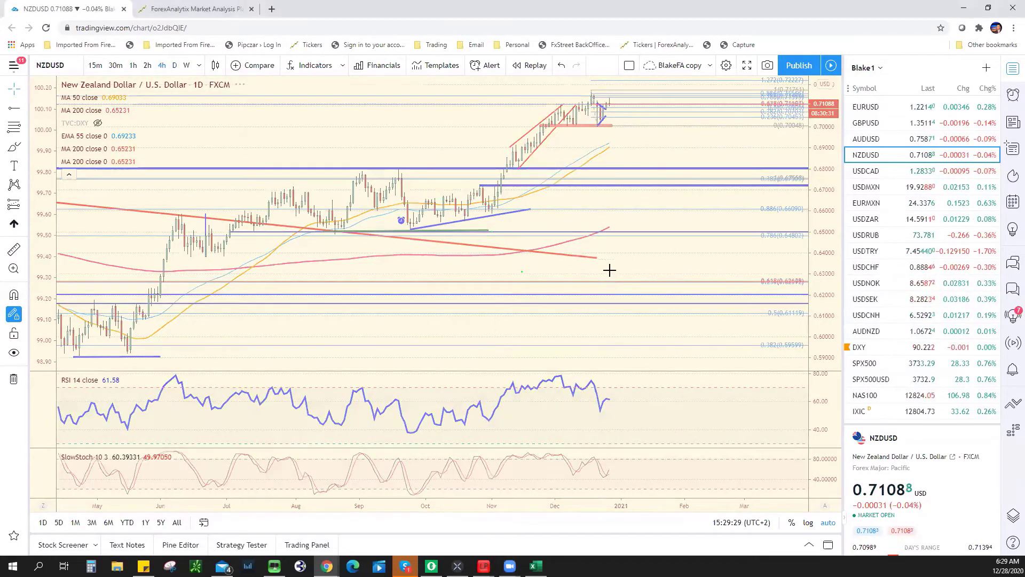
pyautogui.press('Return')
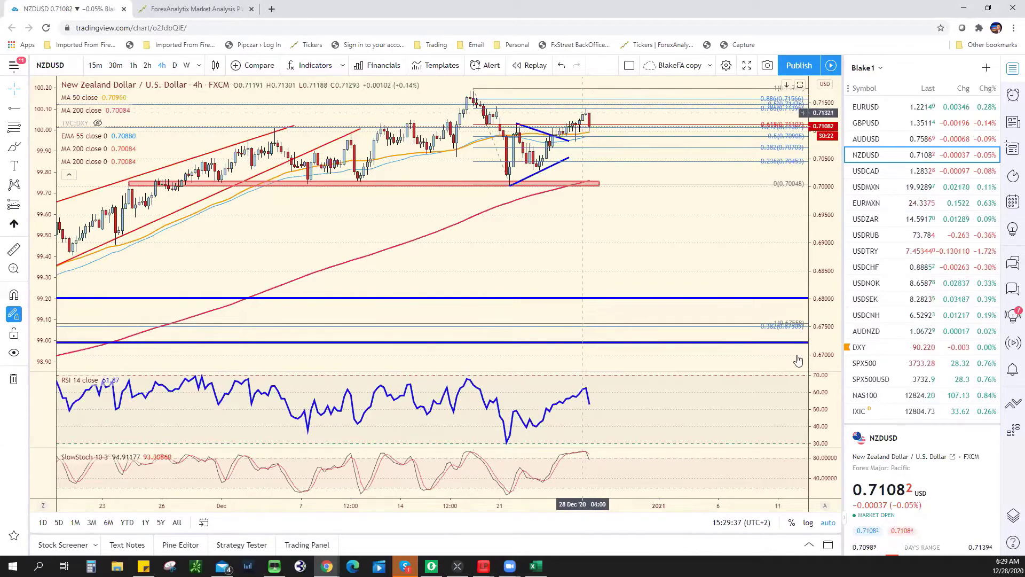
# - Enter .7140 as NZD/USD resistance in F12 and choose a Bullish bias in G12
pyautogui.hotkey('alt', 'Tab')
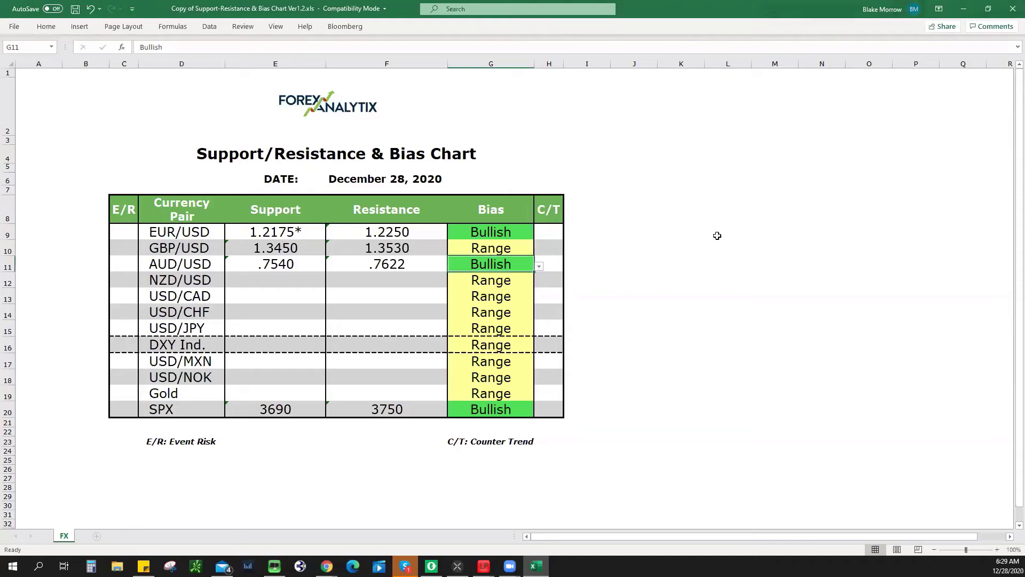
pyautogui.click(393, 285)
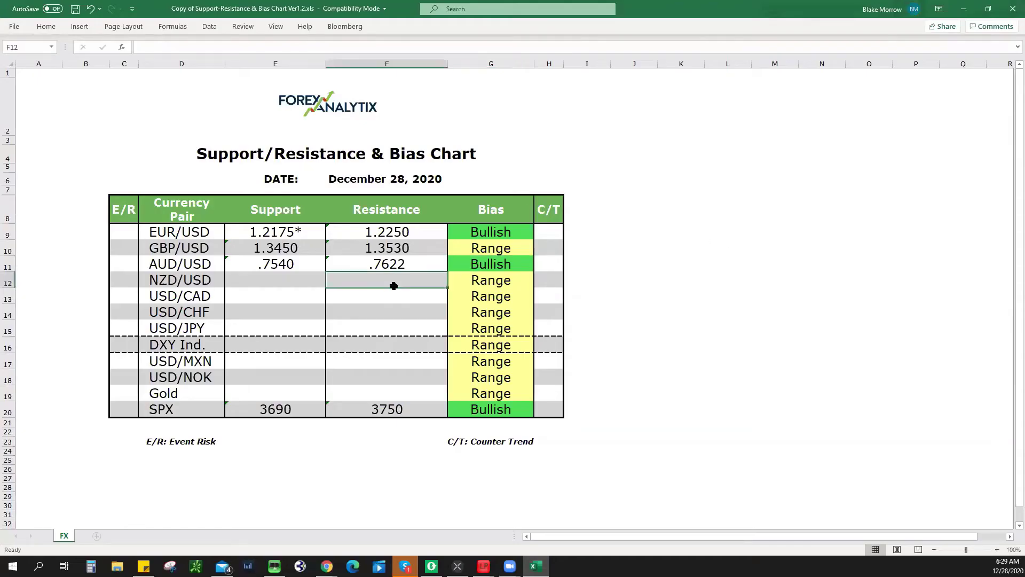
pyautogui.write('.7140')
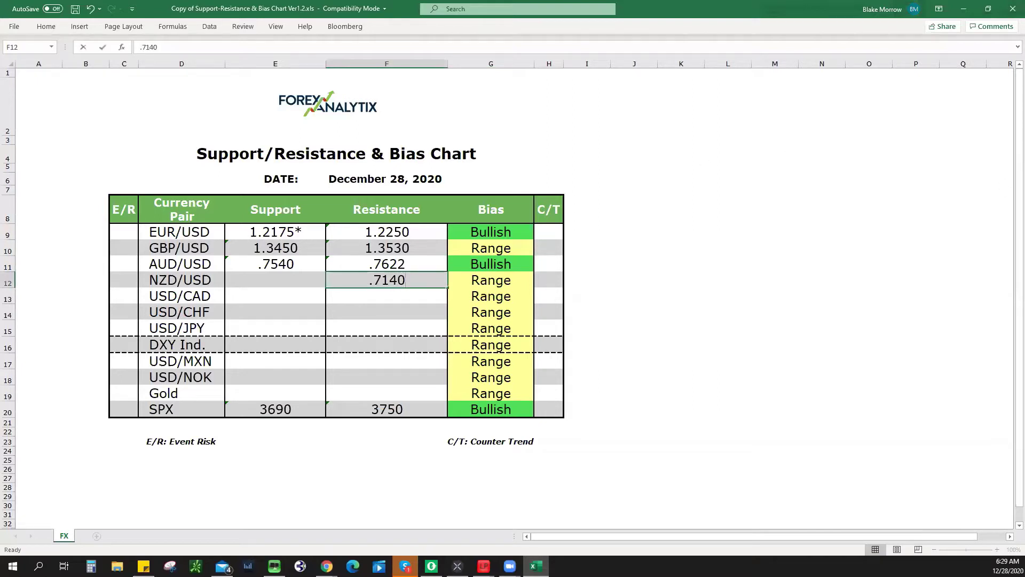
pyautogui.press('Tab')
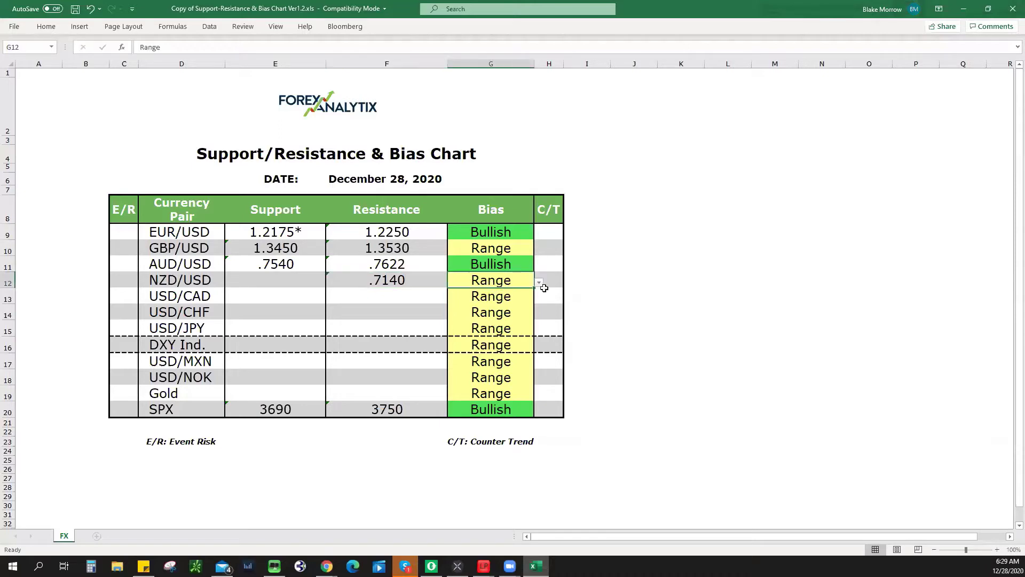
pyautogui.click(540, 283)
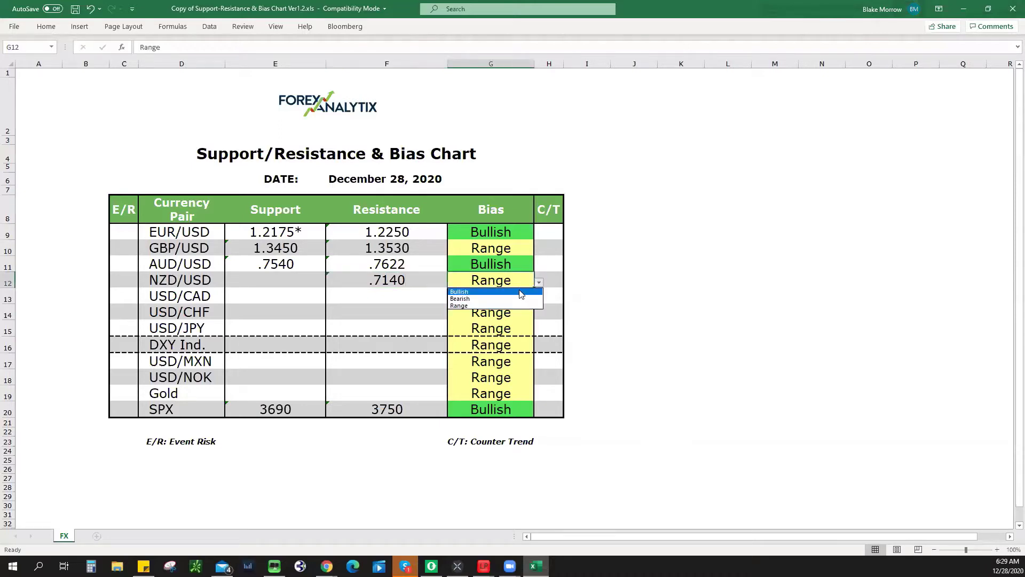
pyautogui.click(526, 293)
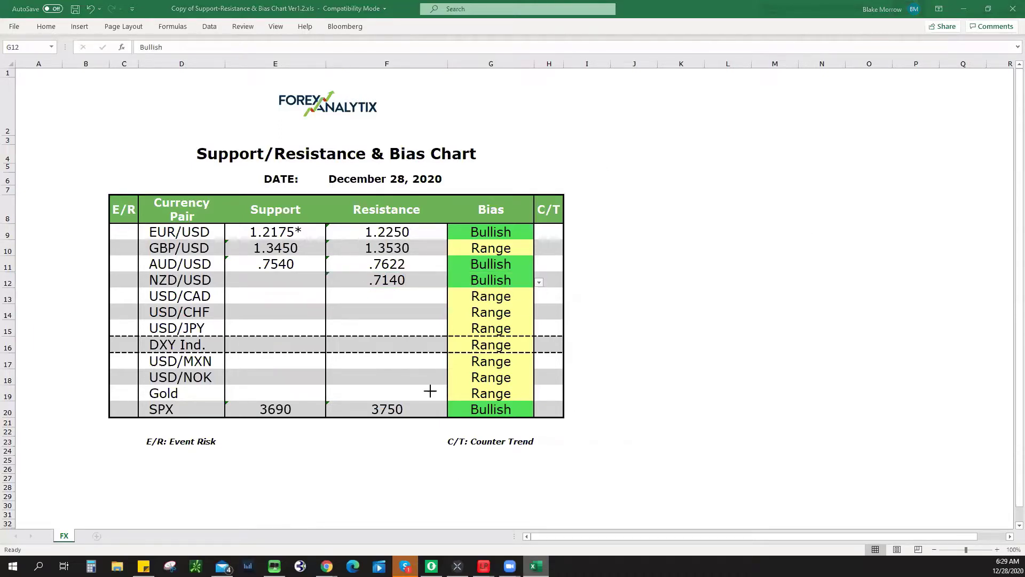
pyautogui.hotkey('alt', 'Tab')
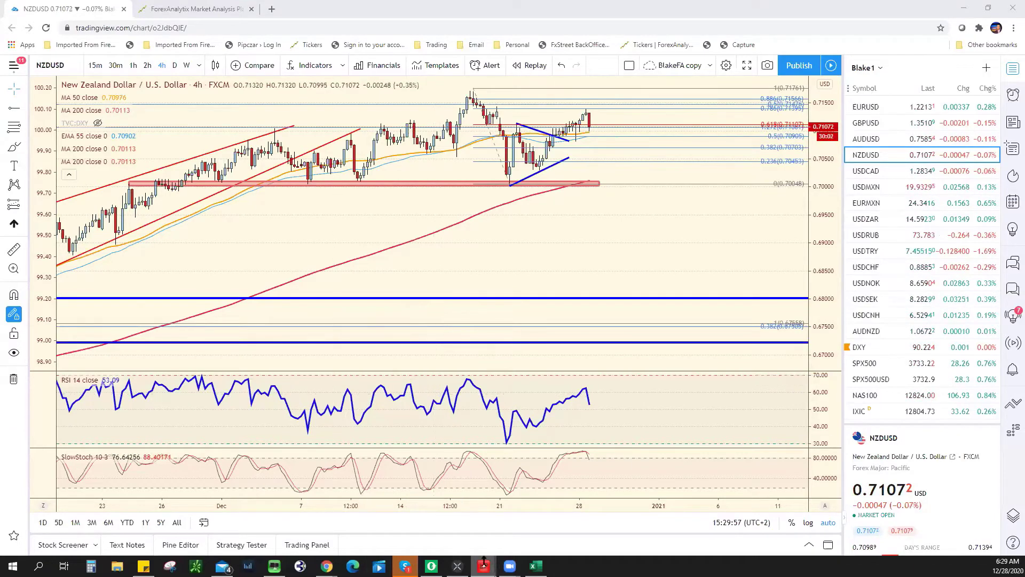
# - Raise the blue triangle's lower-right corner to the latest NZDUSD 4-hour candles, then return to Excel
pyautogui.click(536, 566)
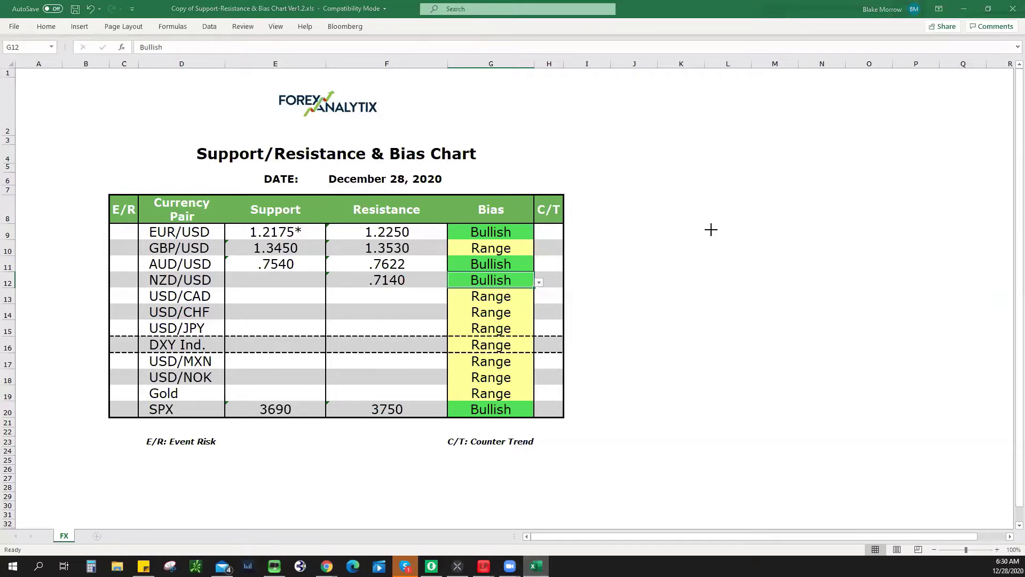
pyautogui.hotkey('alt', 'Tab')
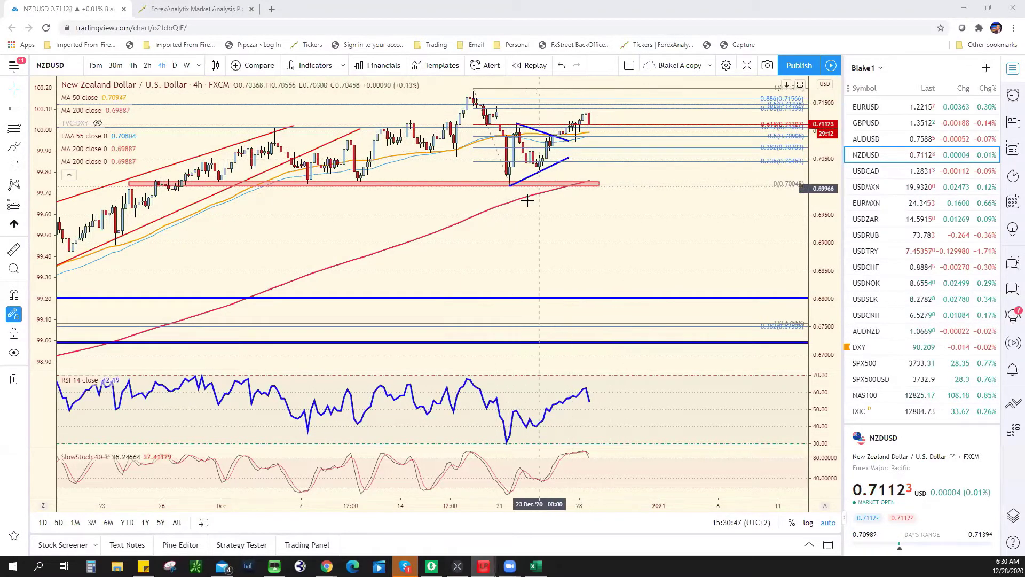
pyautogui.scroll(2, 527, 200)
pyautogui.scroll(2, 564, 153)
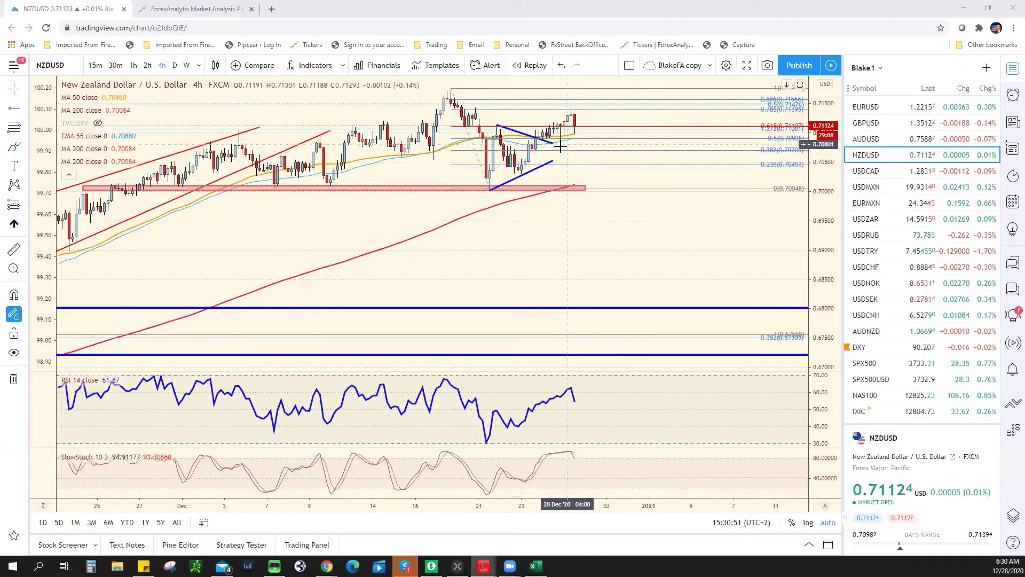
pyautogui.rightClick(625, 145)
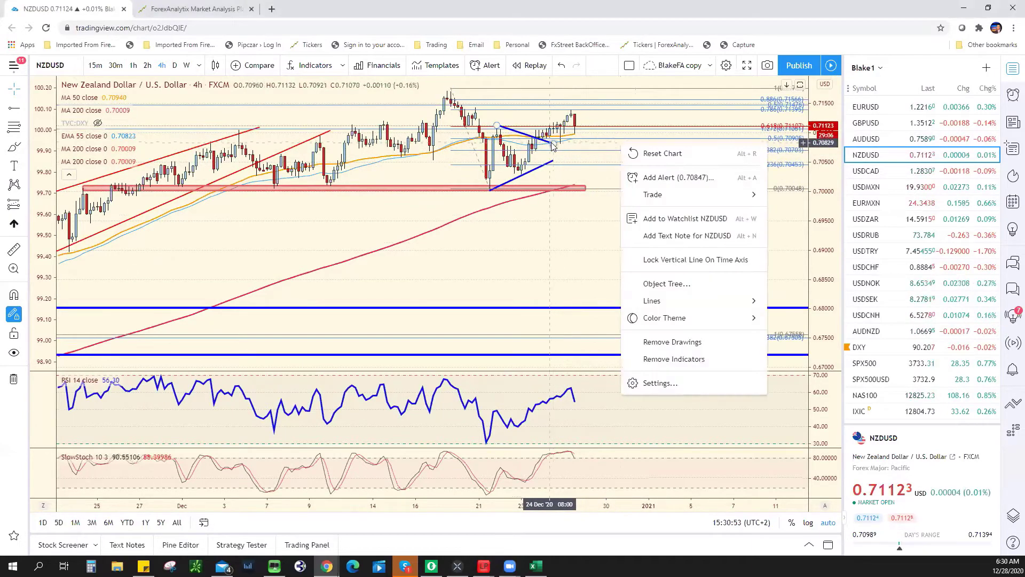
pyautogui.click(553, 146)
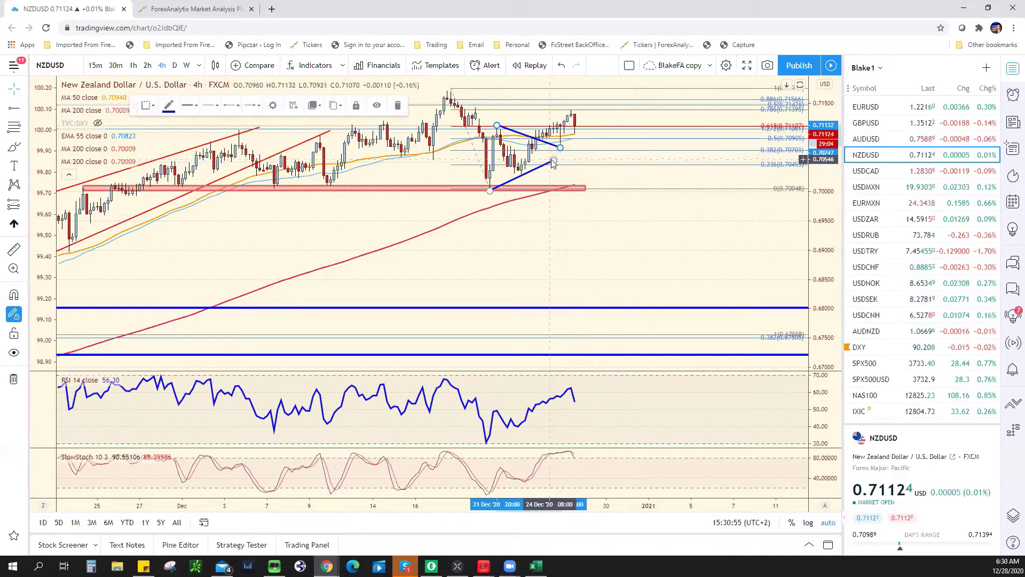
pyautogui.moveTo(553, 162); pyautogui.dragTo(578, 145)
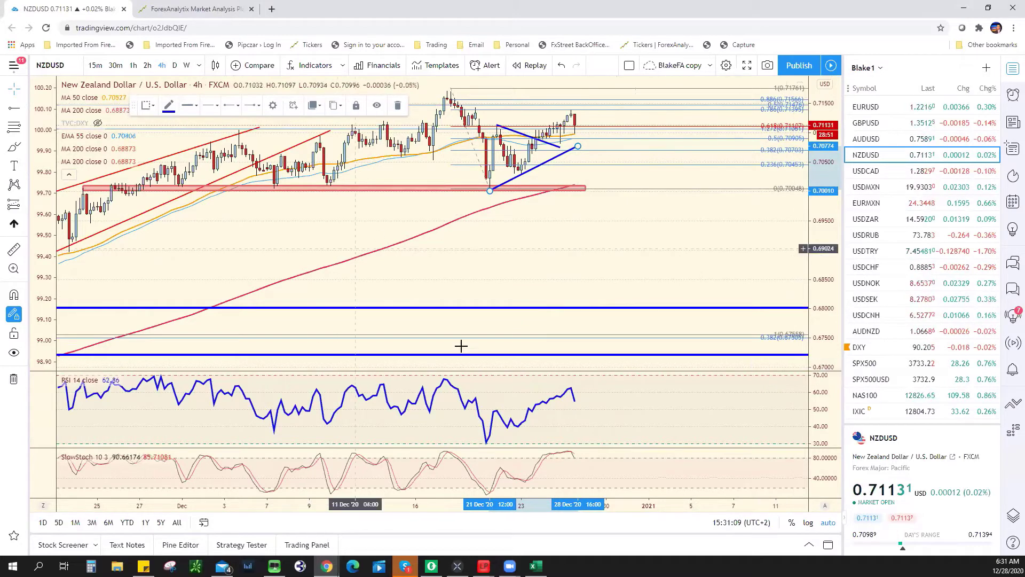
pyautogui.click(535, 566)
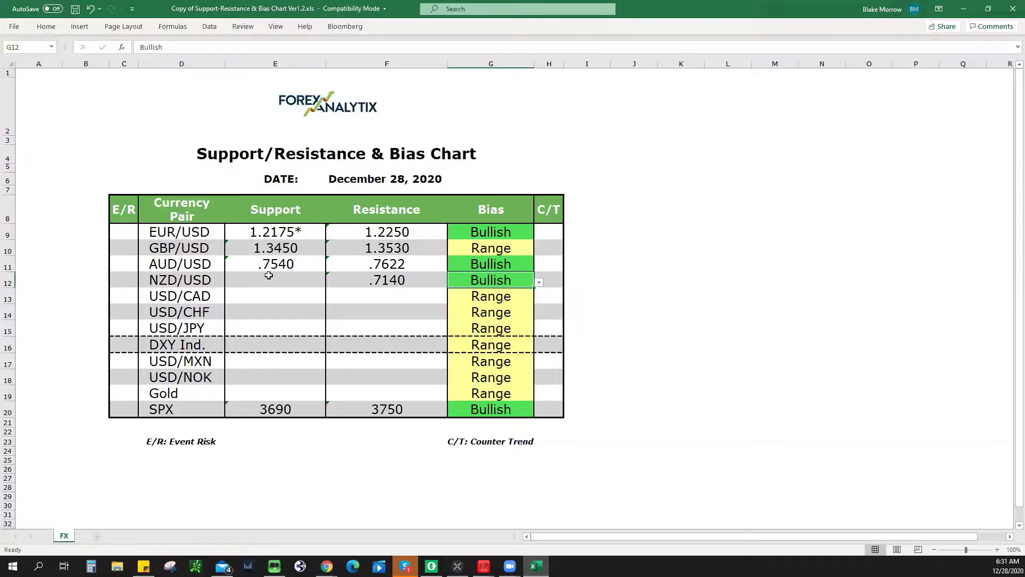
# - Enter .7075 as NZD/USD support in E12, then load the USDCAD chart
pyautogui.click(308, 280)
pyautogui.write('.707')
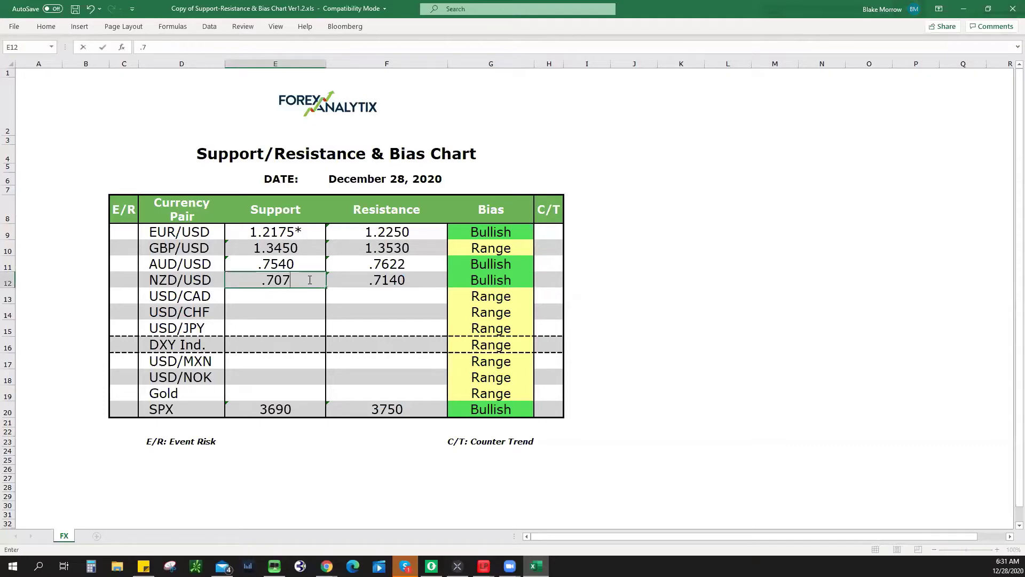
pyautogui.write('5')
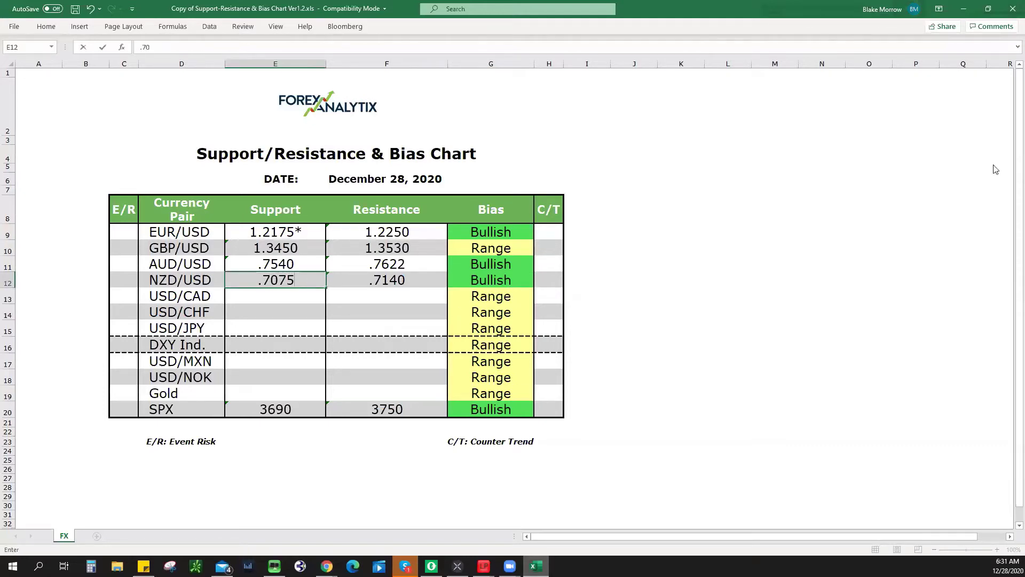
pyautogui.hotkey('alt', 'Tab')
pyautogui.click(873, 170)
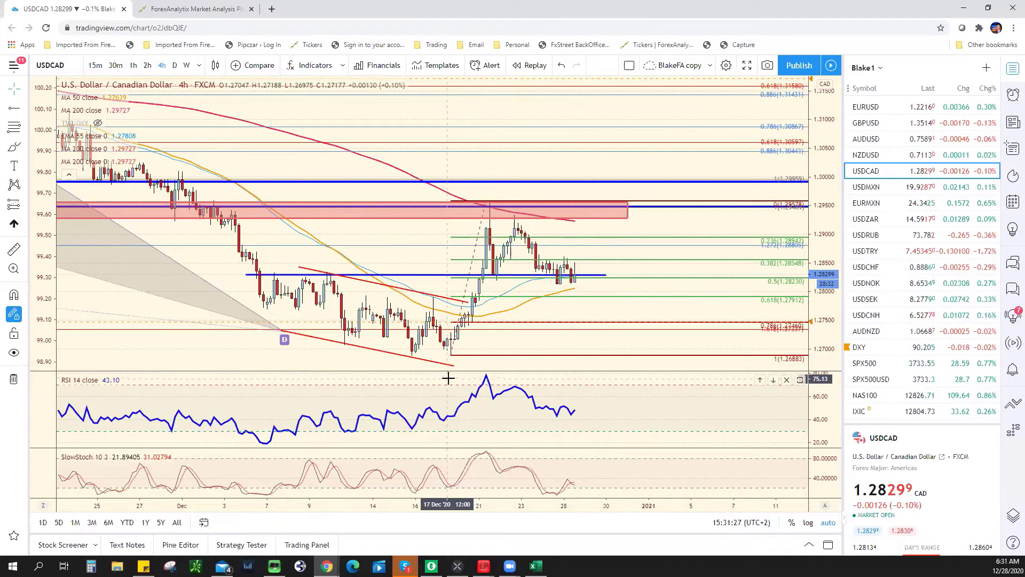
pyautogui.scroll(1, 449, 379)
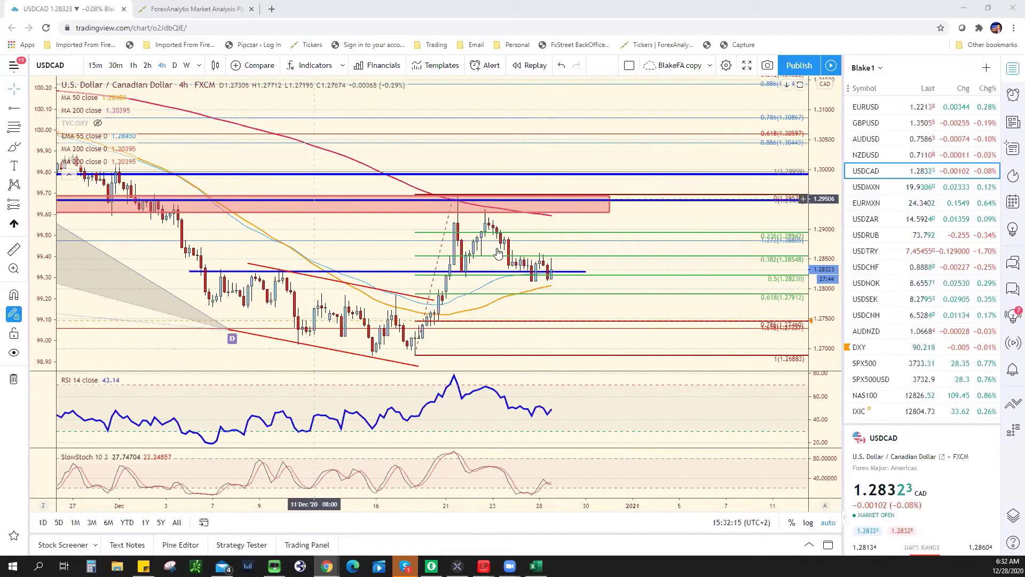
pyautogui.moveTo(497, 268); pyautogui.dragTo(577, 308)
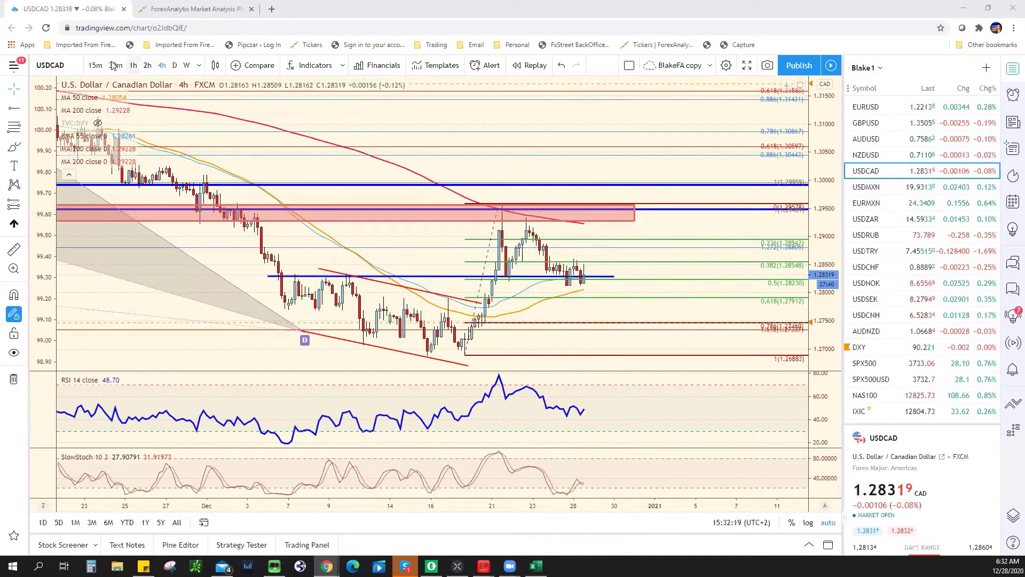
pyautogui.moveTo(536, 298); pyautogui.dragTo(583, 370)
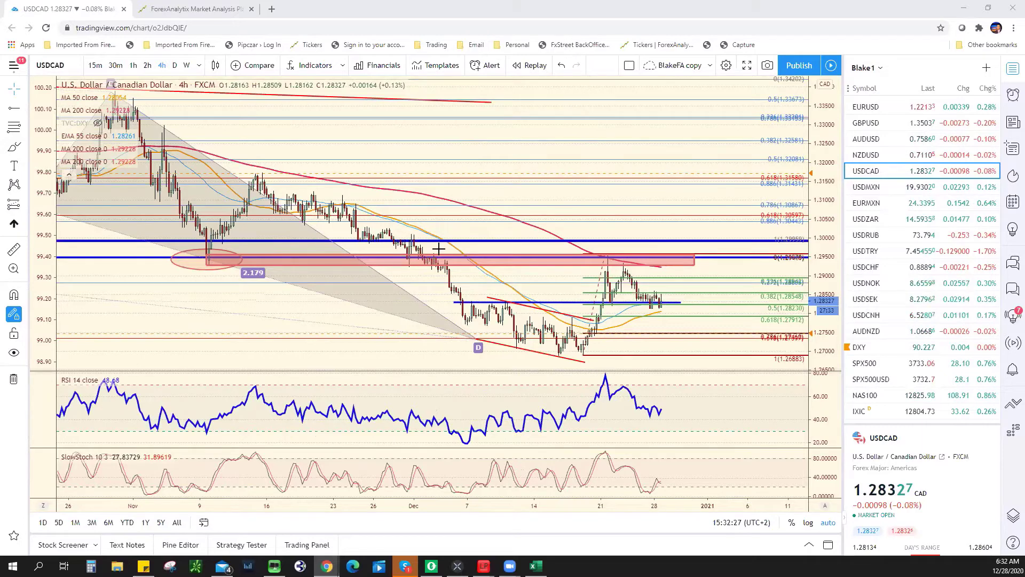
pyautogui.scroll(-3, 429, 244)
pyautogui.scroll(-2, 430, 244)
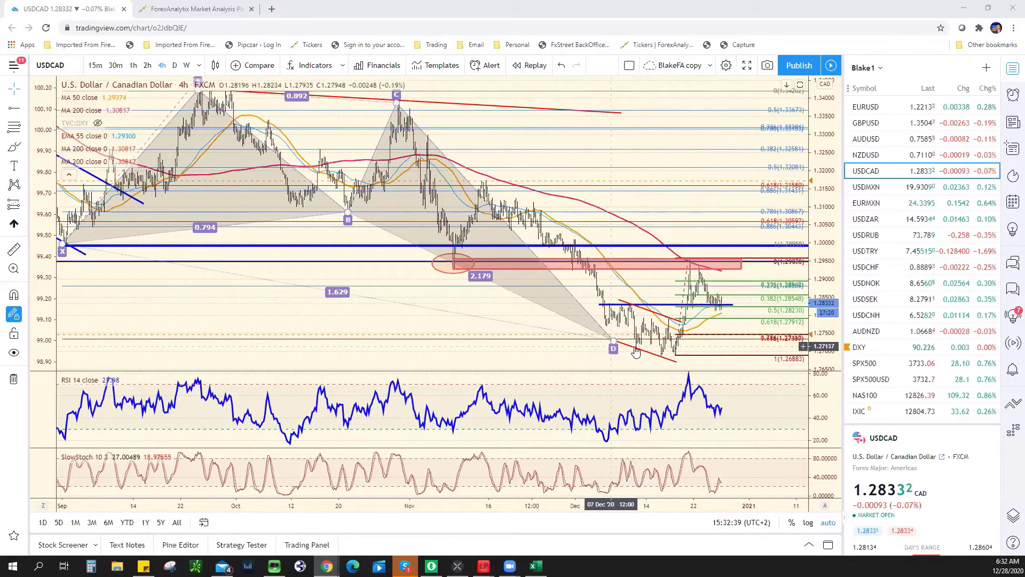
pyautogui.click(651, 353)
pyautogui.scroll(1, 614, 321)
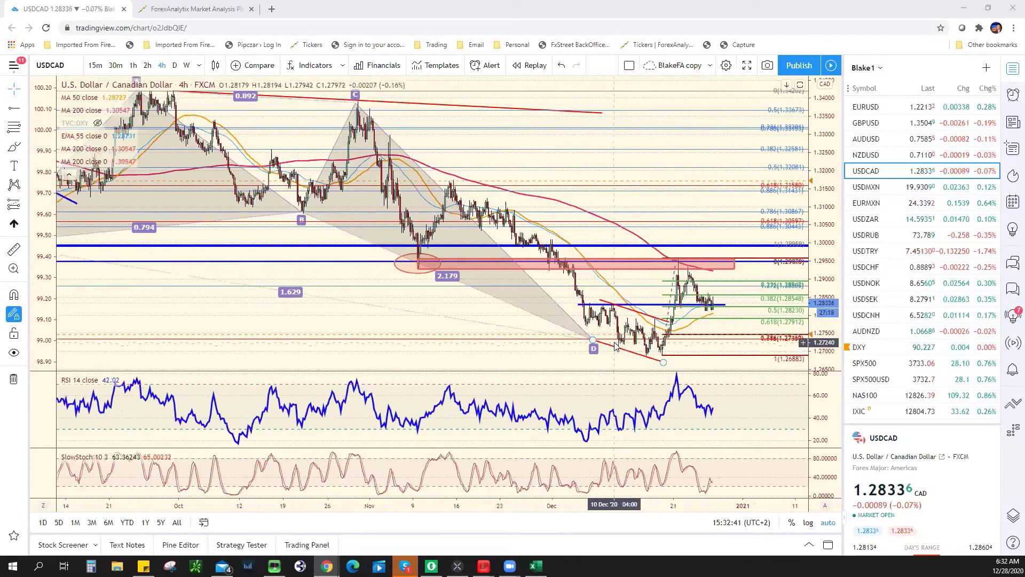
pyautogui.scroll(2, 548, 260)
pyautogui.scroll(1, 320, 262)
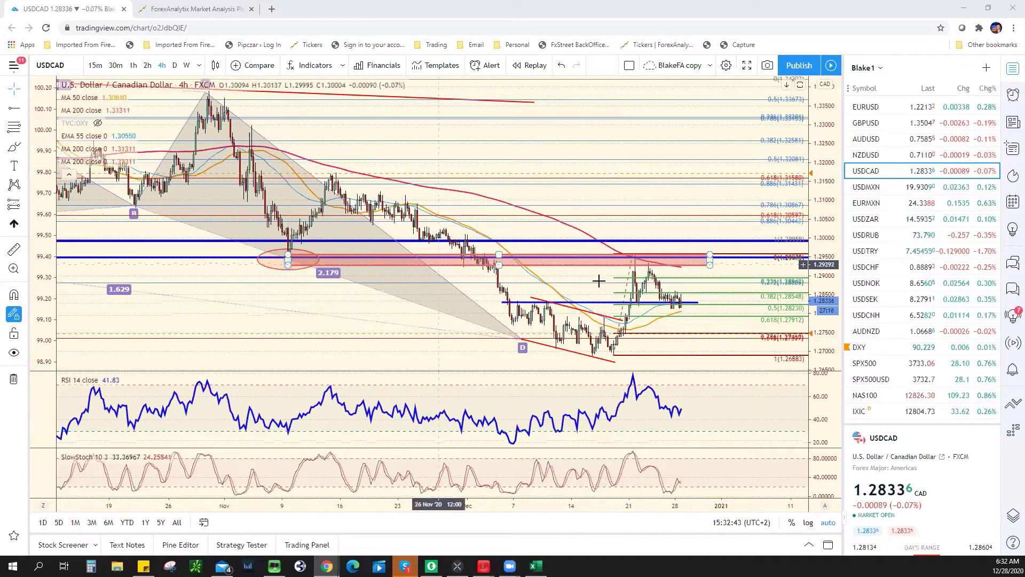
pyautogui.click(630, 266)
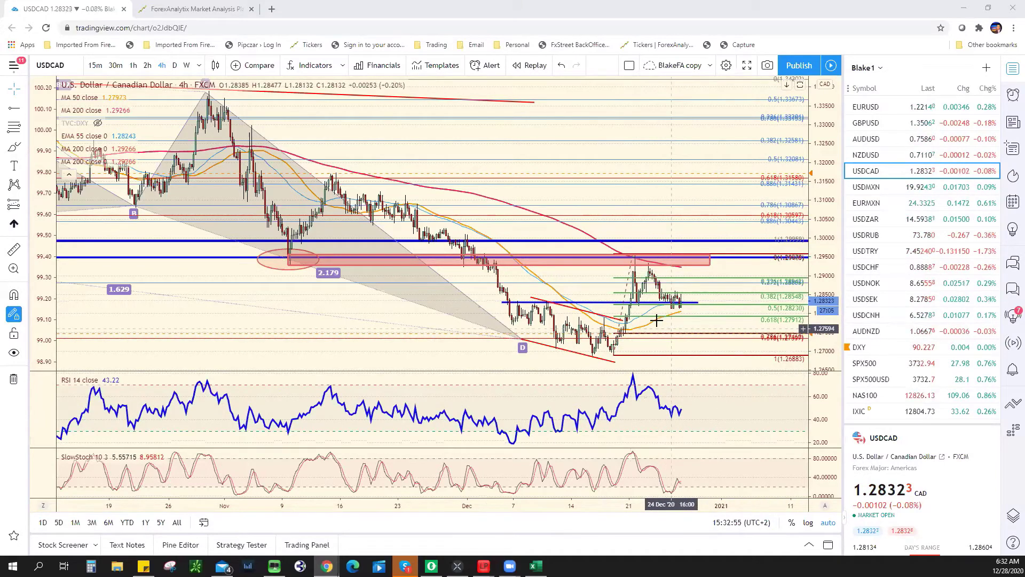
pyautogui.scroll(1, 651, 320)
pyautogui.scroll(1, 614, 299)
pyautogui.scroll(1, 571, 275)
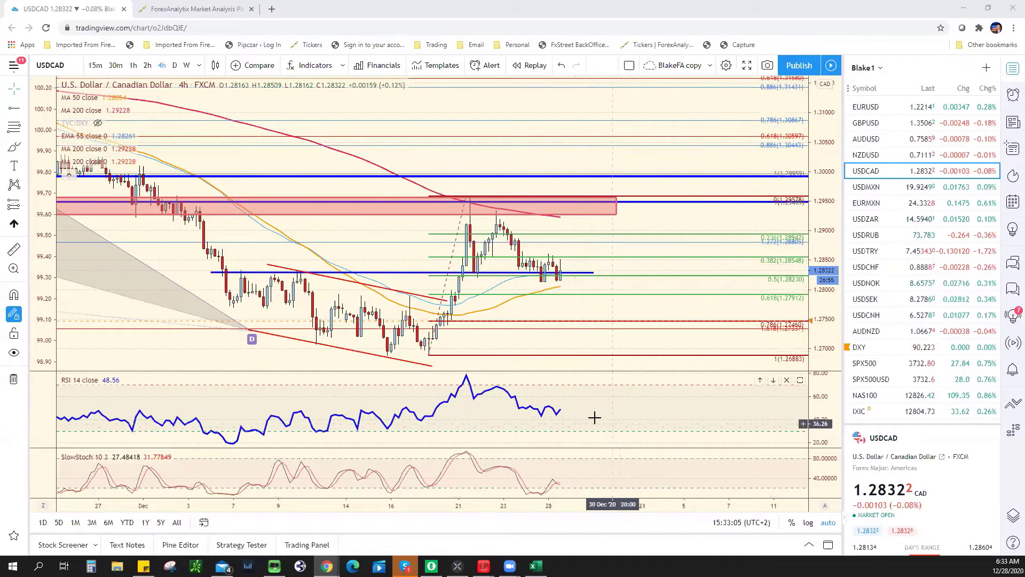
pyautogui.scroll(-2, 590, 412)
pyautogui.scroll(-3, 625, 331)
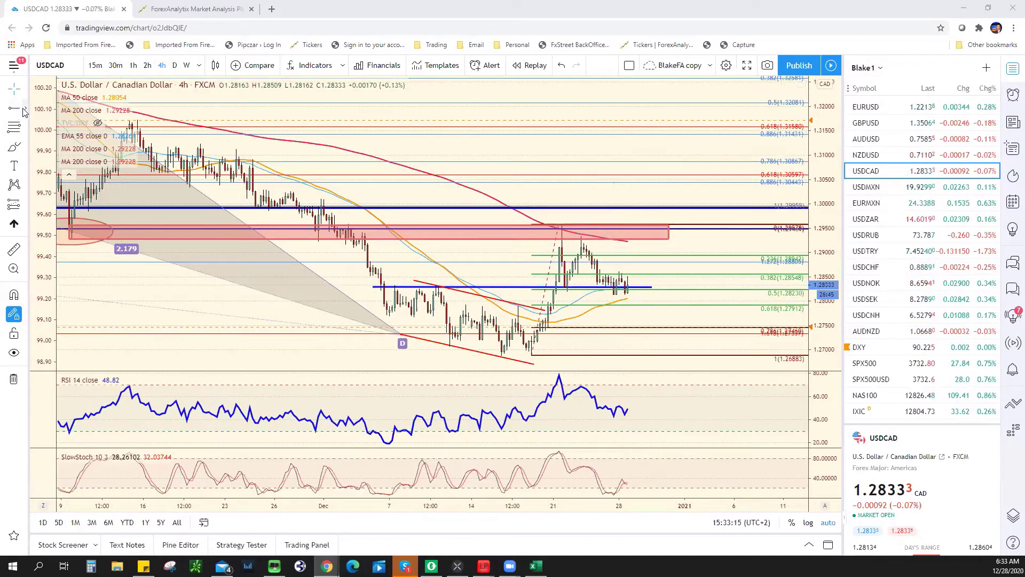
# - Put USD/CAD on 1-hour bars and draw trend lines along the range low and high
pyautogui.click(133, 65)
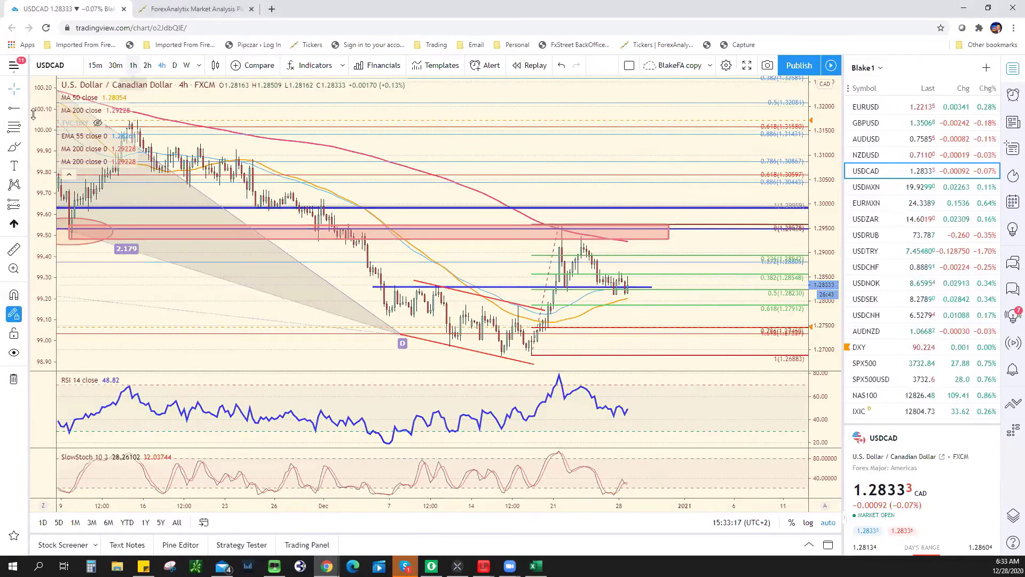
pyautogui.click(24, 107)
pyautogui.click(68, 109)
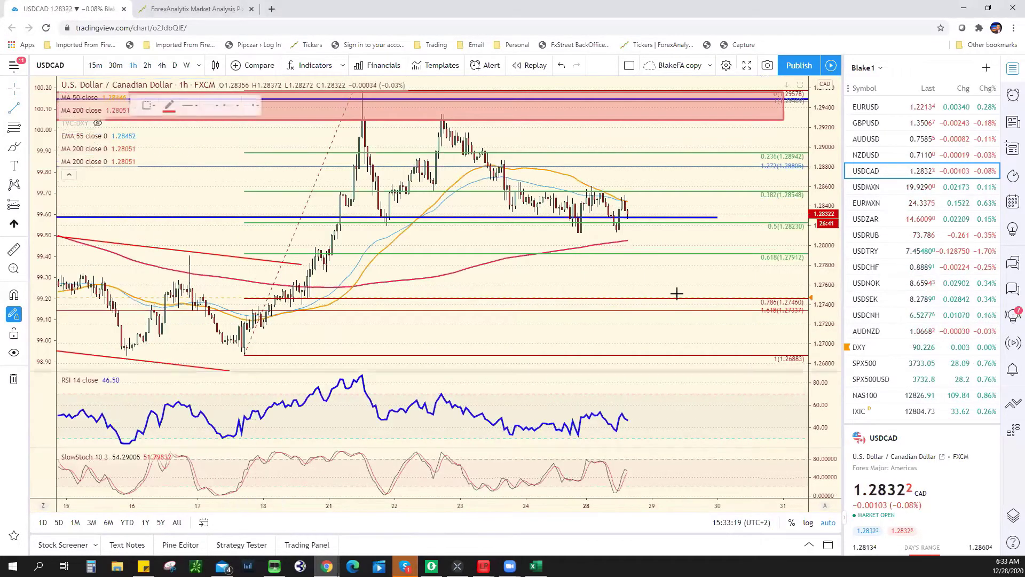
pyautogui.click(556, 234)
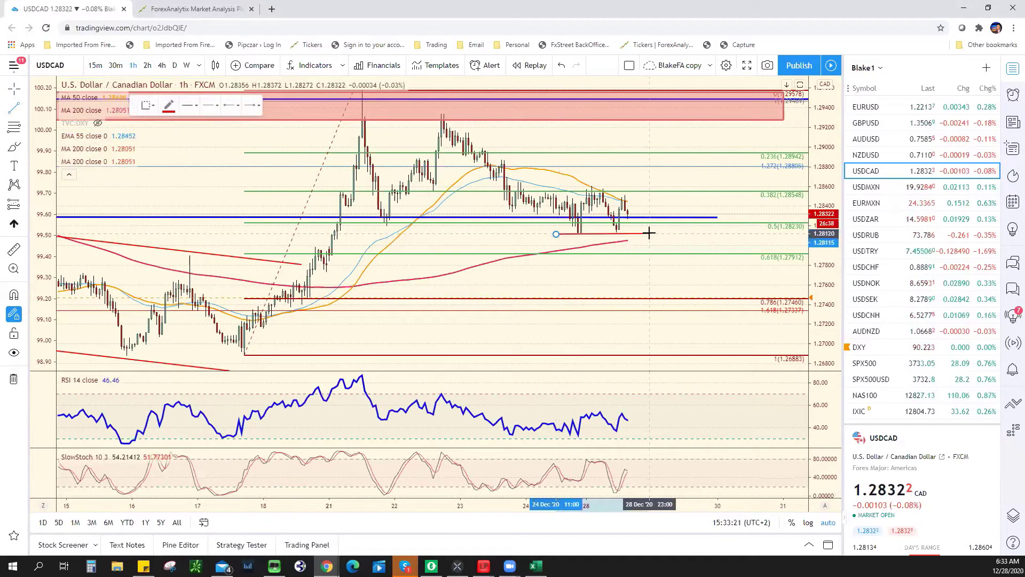
pyautogui.click(649, 233)
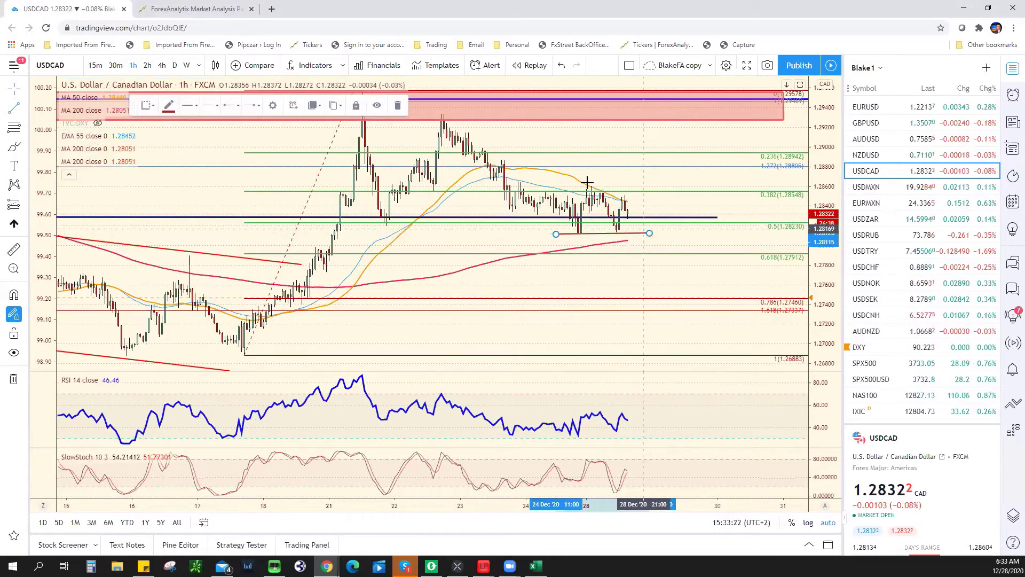
pyautogui.click(649, 188)
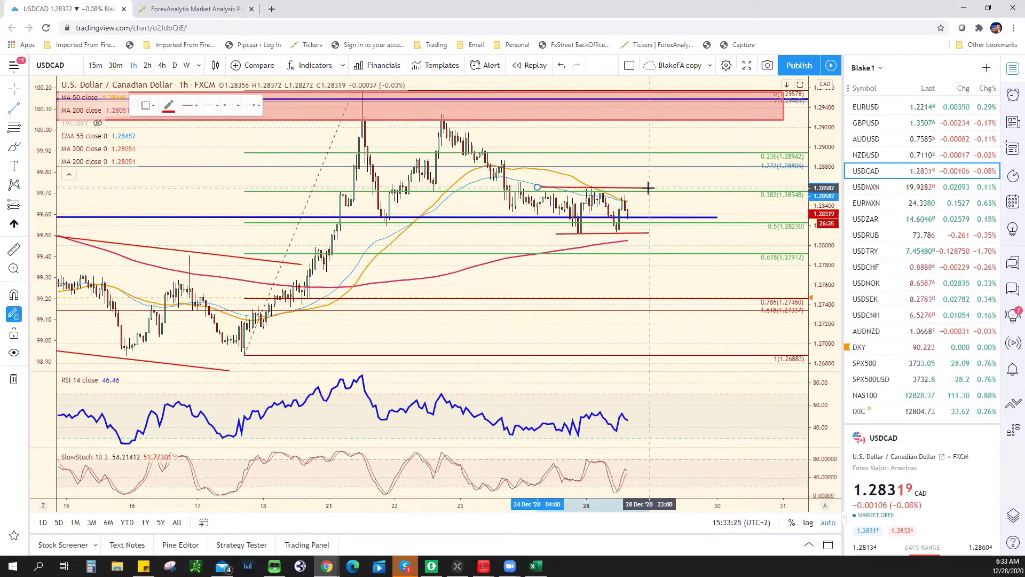
# - Add a vertical line spanning the range and move it above as a projection toward 1.2905
pyautogui.click(610, 188)
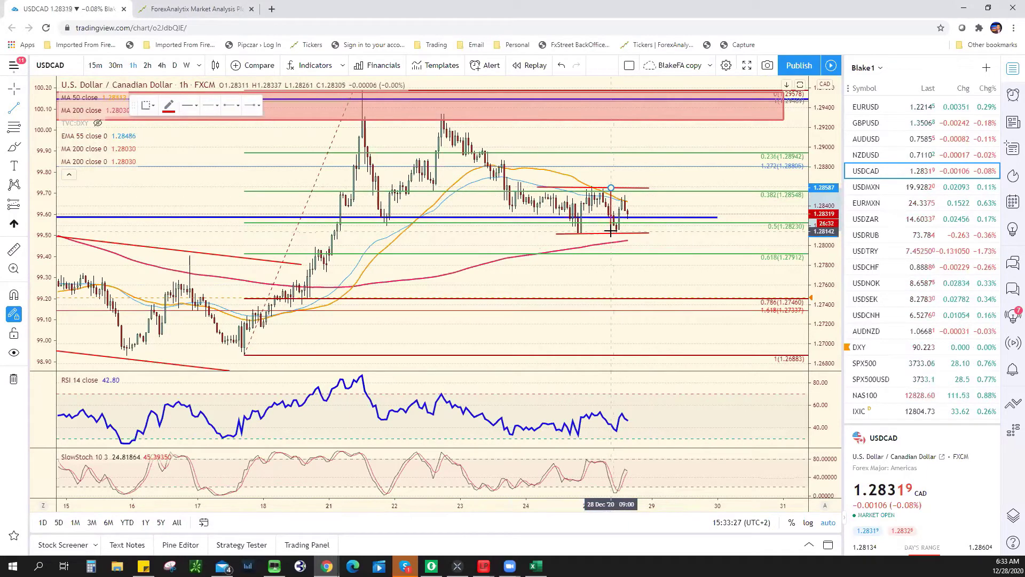
pyautogui.click(611, 231)
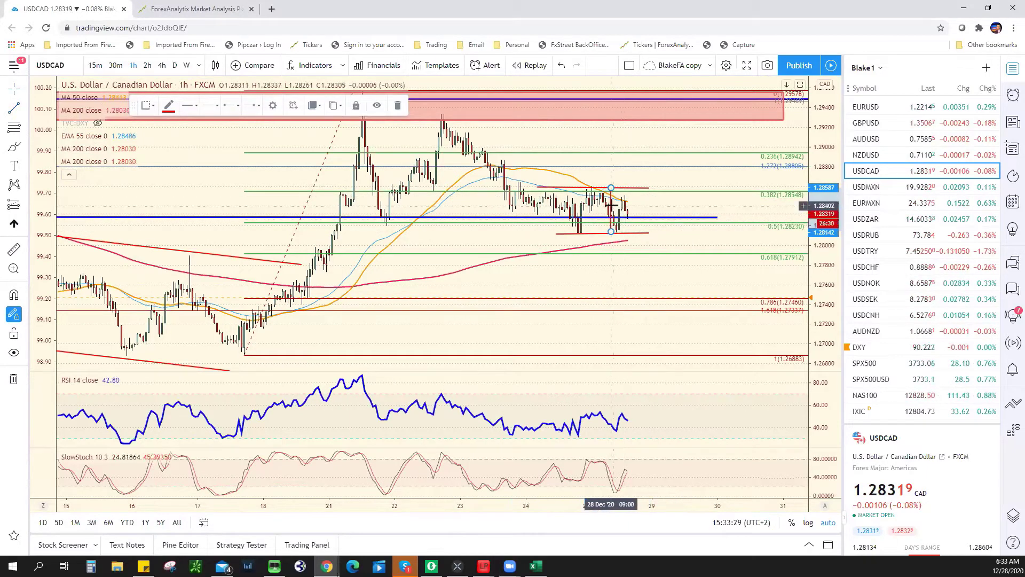
pyautogui.moveTo(614, 212); pyautogui.dragTo(643, 158)
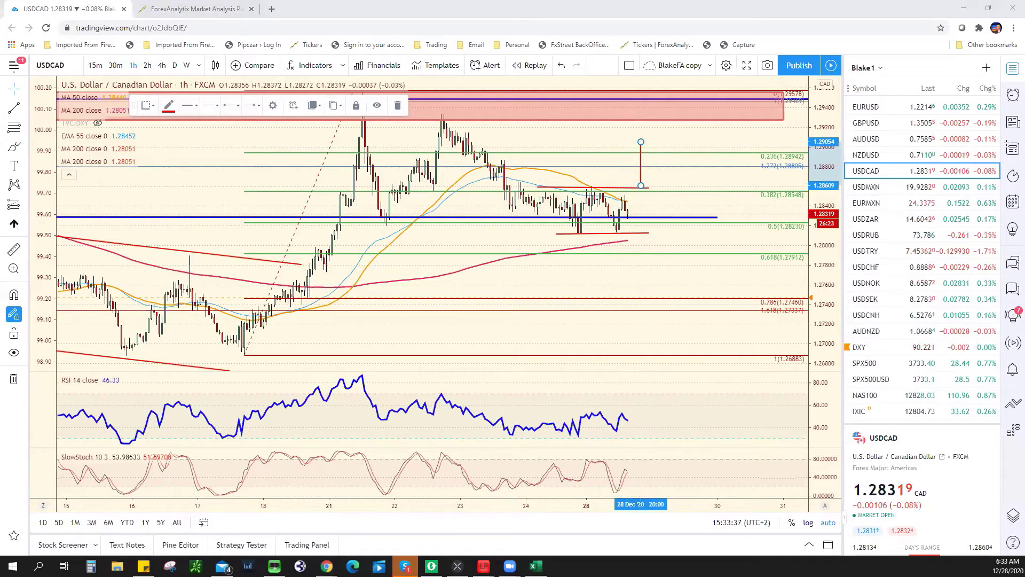
# - Enter 1.2900 as USD/CAD resistance in F13 and set its G13 bias to Bearish
pyautogui.hotkey('alt', 'Tab')
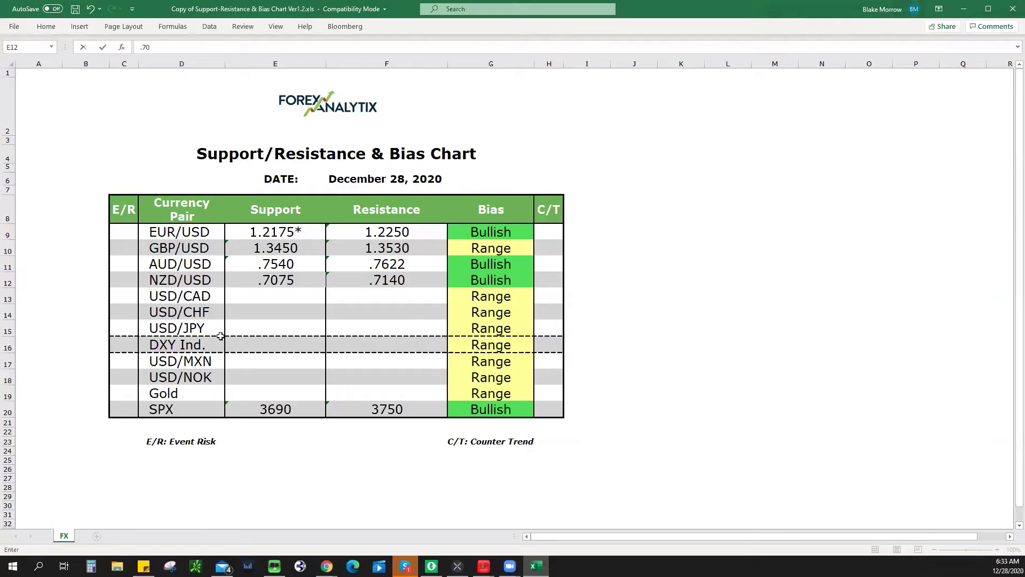
pyautogui.click(434, 294)
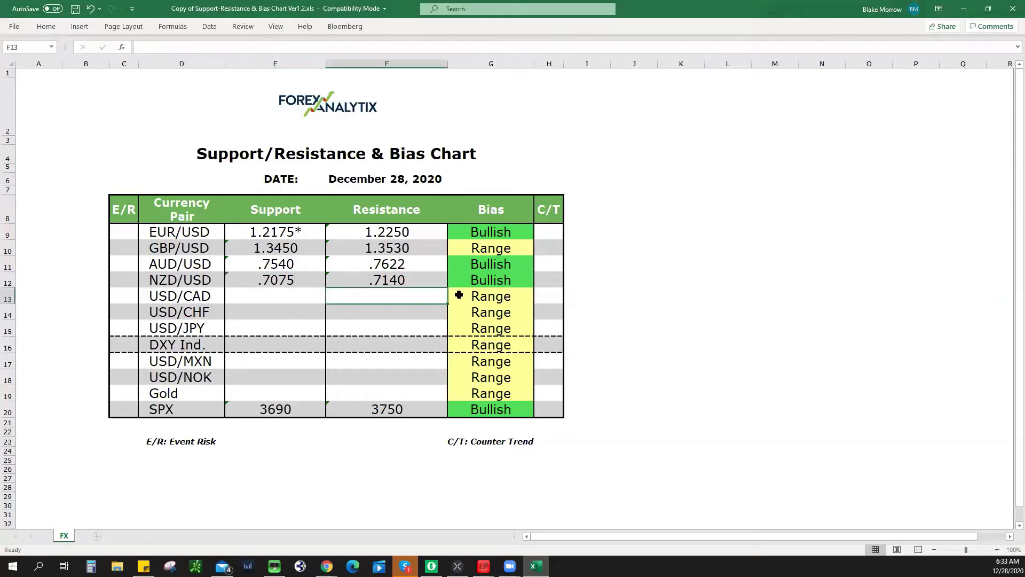
pyautogui.write('1.2900')
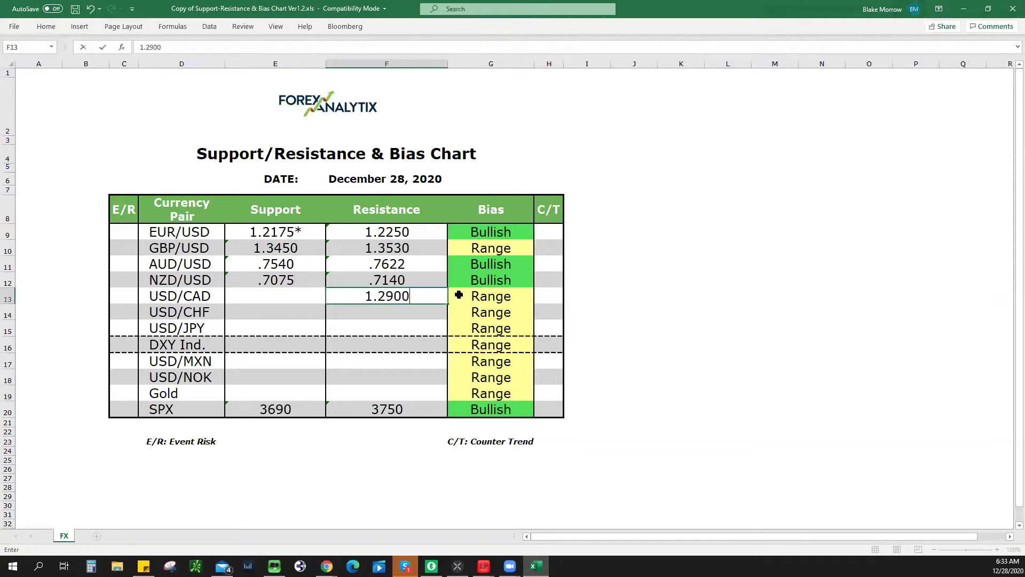
pyautogui.click(490, 296)
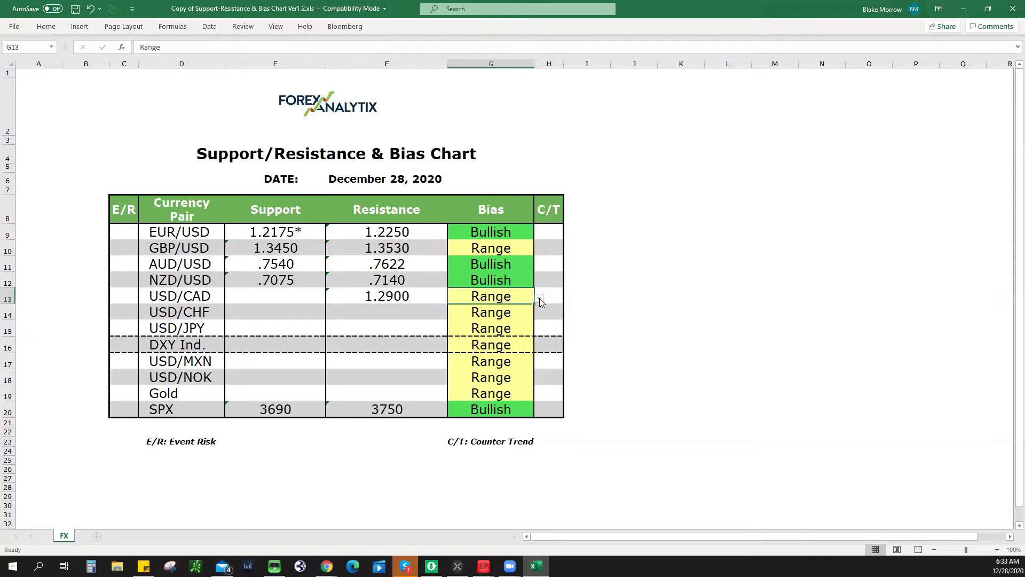
pyautogui.click(539, 299)
pyautogui.click(518, 316)
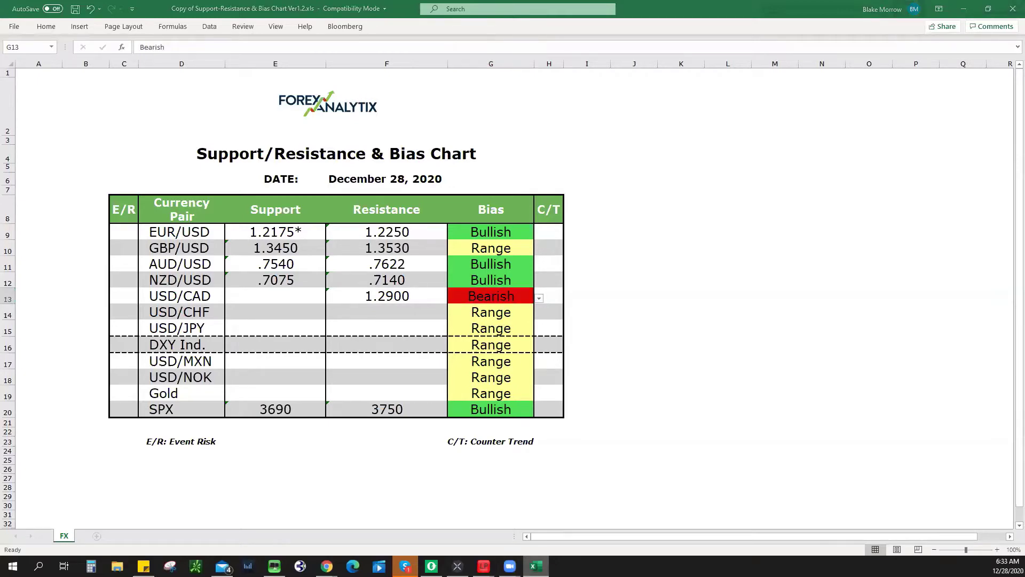
pyautogui.hotkey('alt', 'Tab')
# - Zoom out on the USDCAD chart to review the wider price action, then return to Excel
pyautogui.scroll(-5, 668, 251)
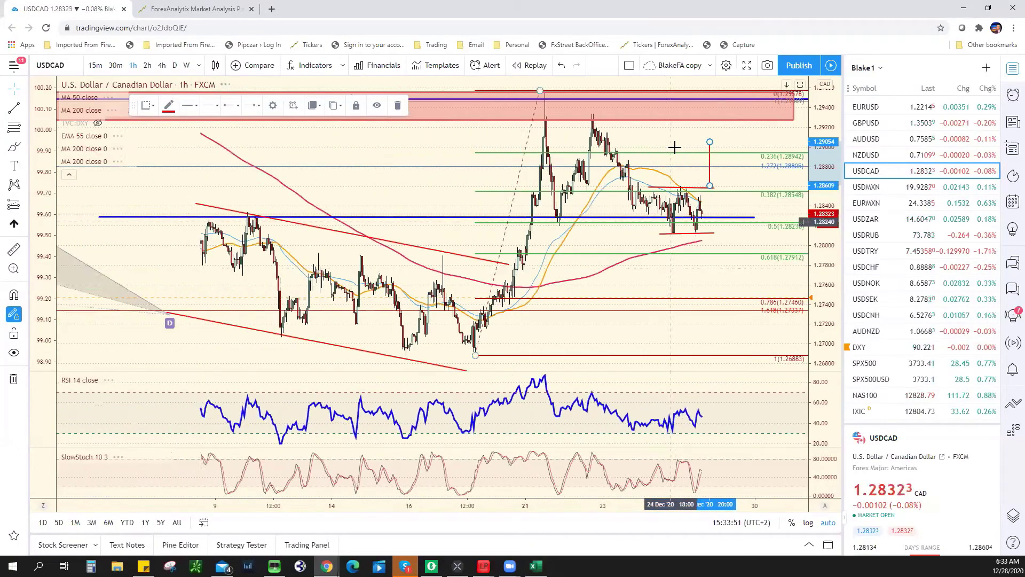
pyautogui.scroll(-2, 642, 186)
pyautogui.scroll(-2, 641, 186)
pyautogui.scroll(-2, 641, 187)
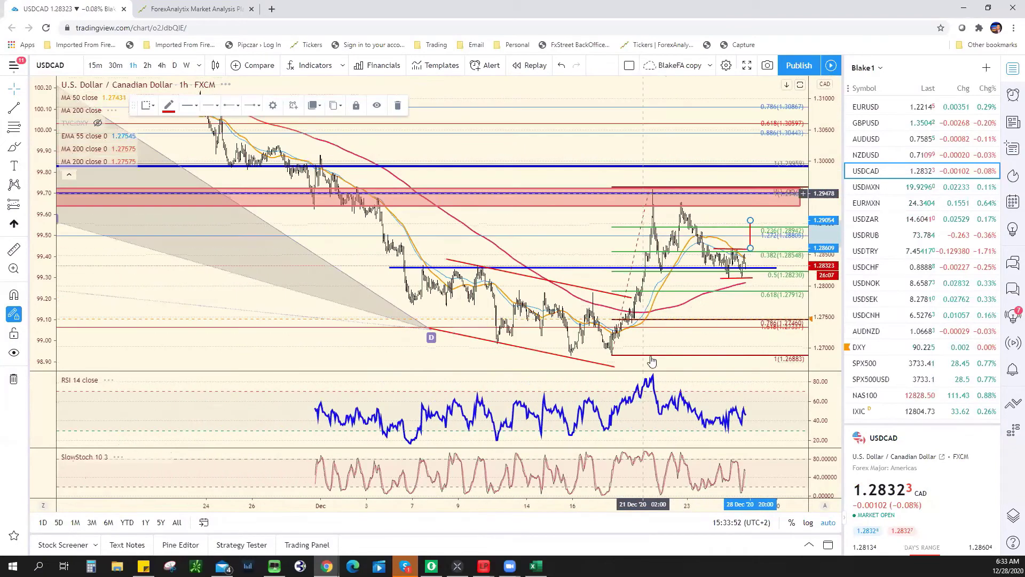
pyautogui.scroll(-2, 641, 186)
pyautogui.scroll(3, 330, 496)
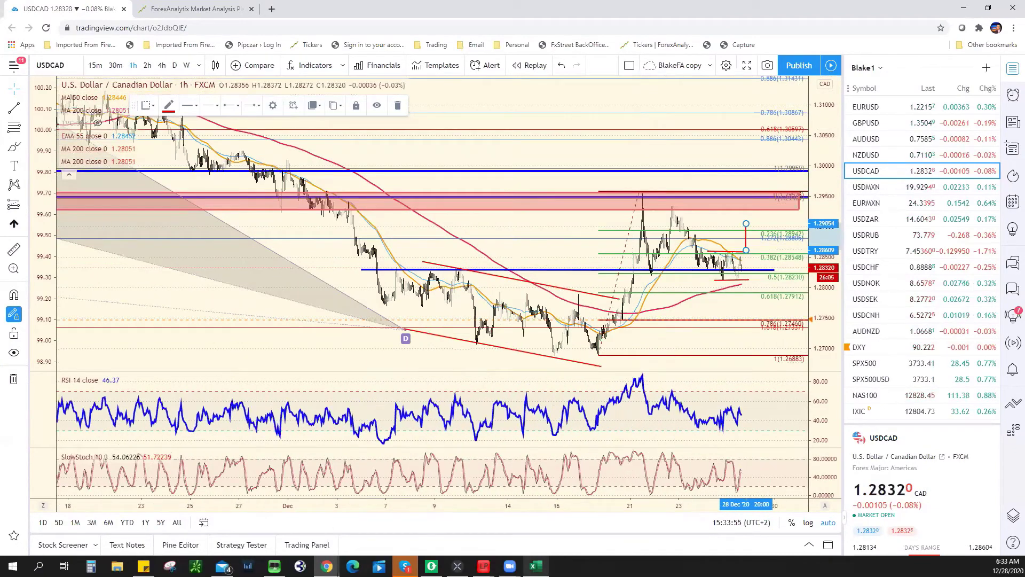
pyautogui.hotkey('alt', 'Tab')
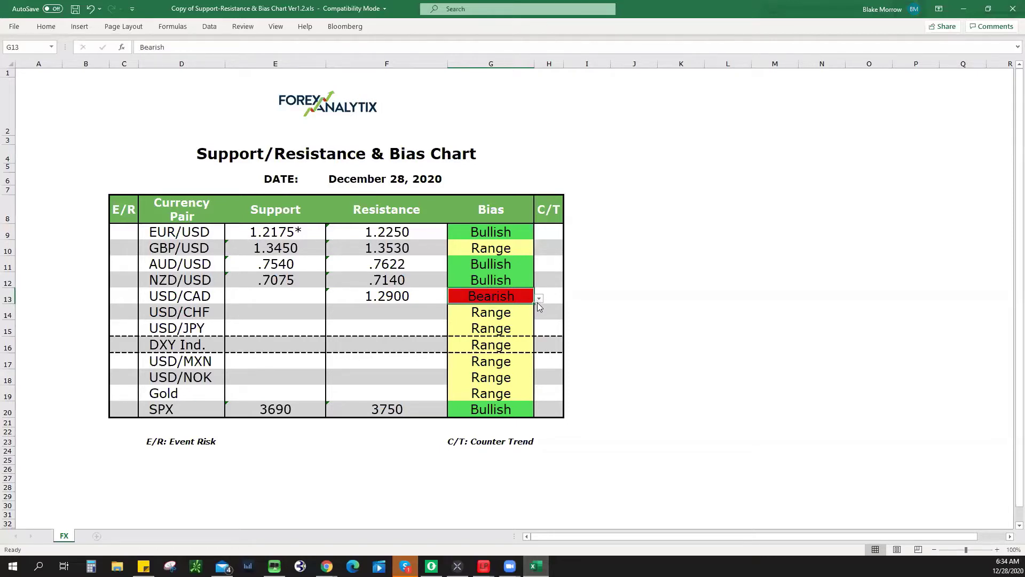
# - Change the USD/CAD bias in G13 from Bearish back to Range
pyautogui.click(539, 306)
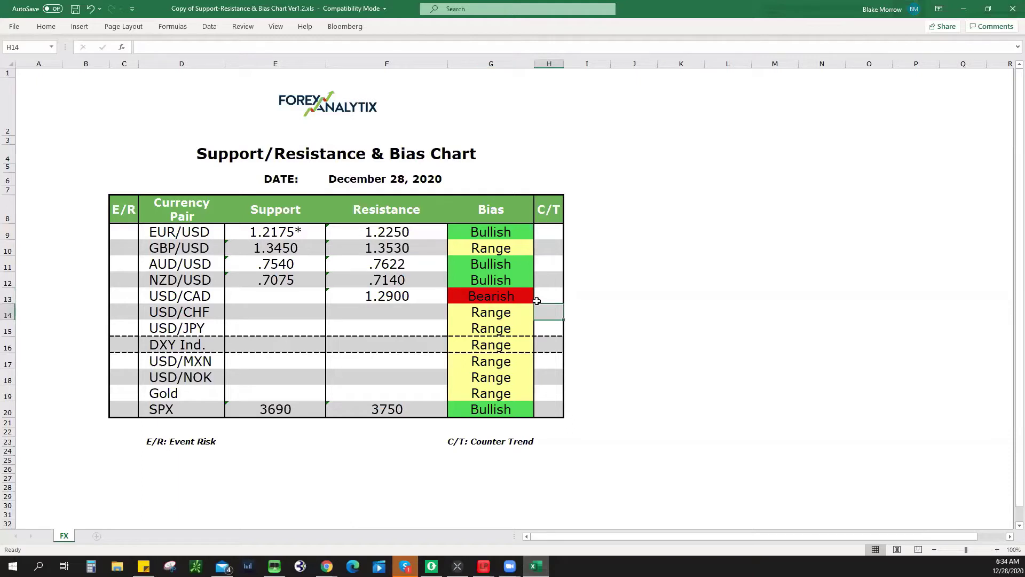
pyautogui.click(527, 295)
pyautogui.click(538, 298)
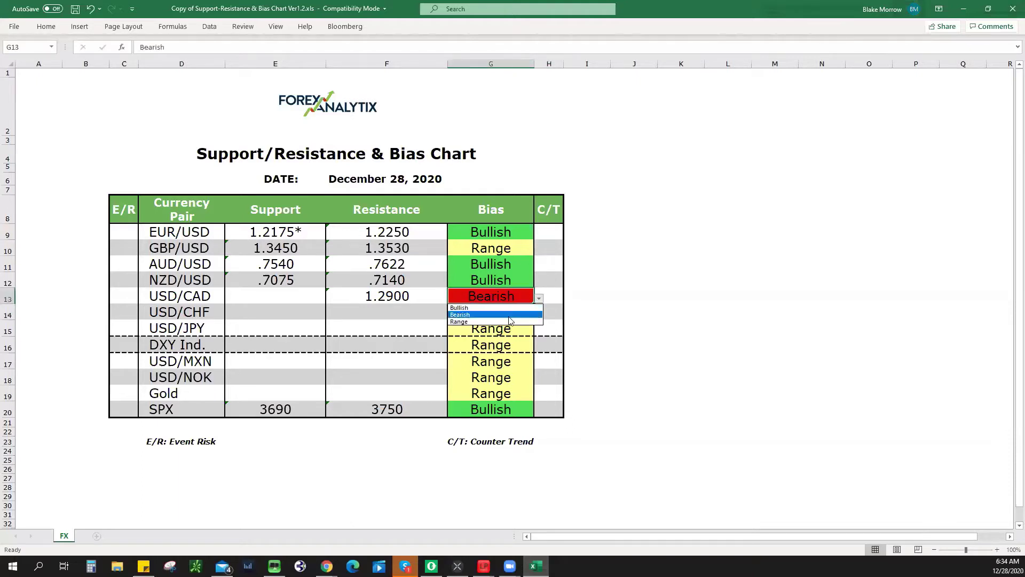
pyautogui.click(509, 322)
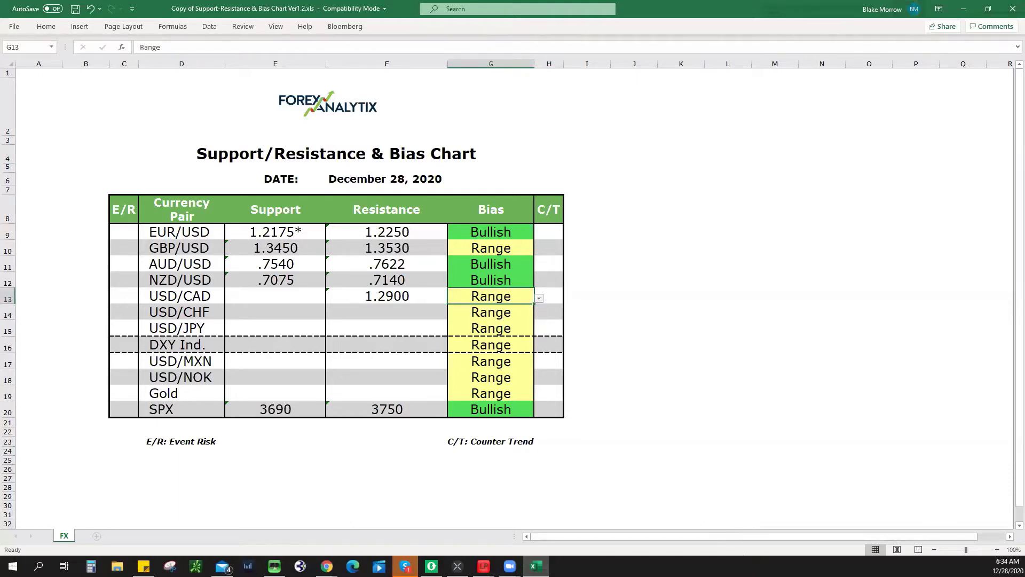
# - Pan and zoom the USDCAD hourly chart around its lows, then select support cell E13
pyautogui.hotkey('alt', 'Tab')
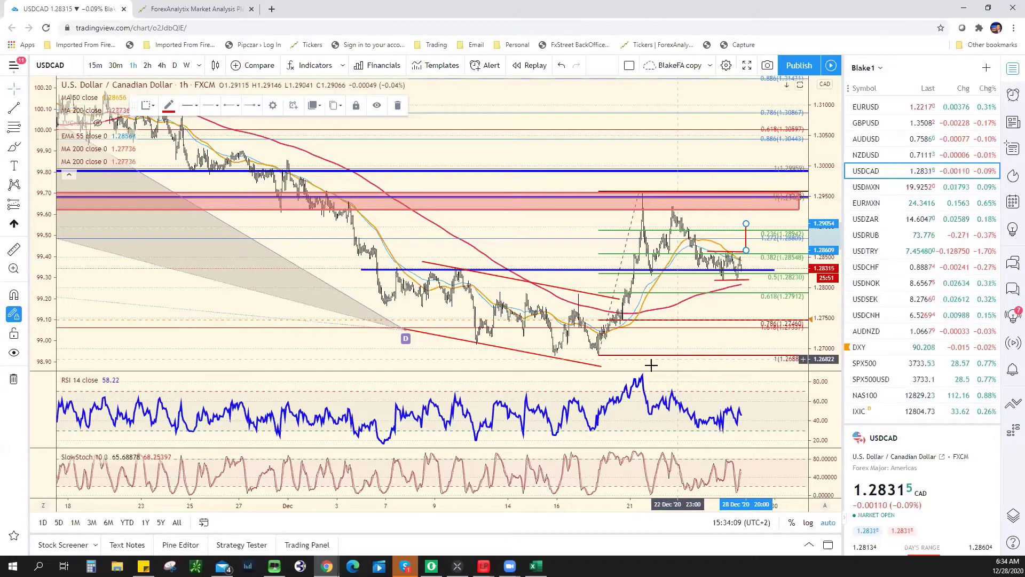
pyautogui.moveTo(473, 361); pyautogui.dragTo(598, 406)
pyautogui.scroll(-3, 598, 406)
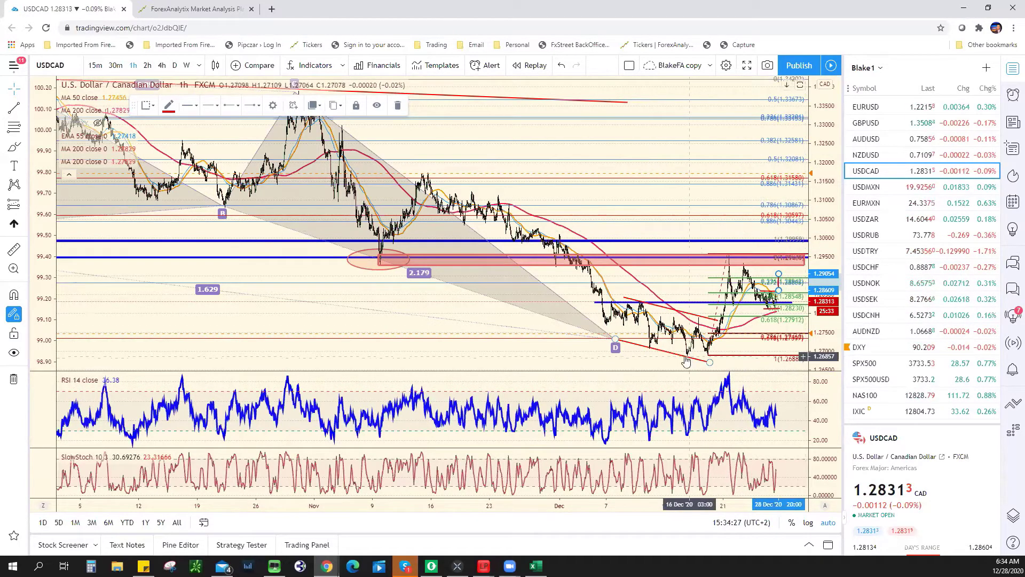
pyautogui.scroll(5, 678, 362)
pyautogui.scroll(3, 677, 363)
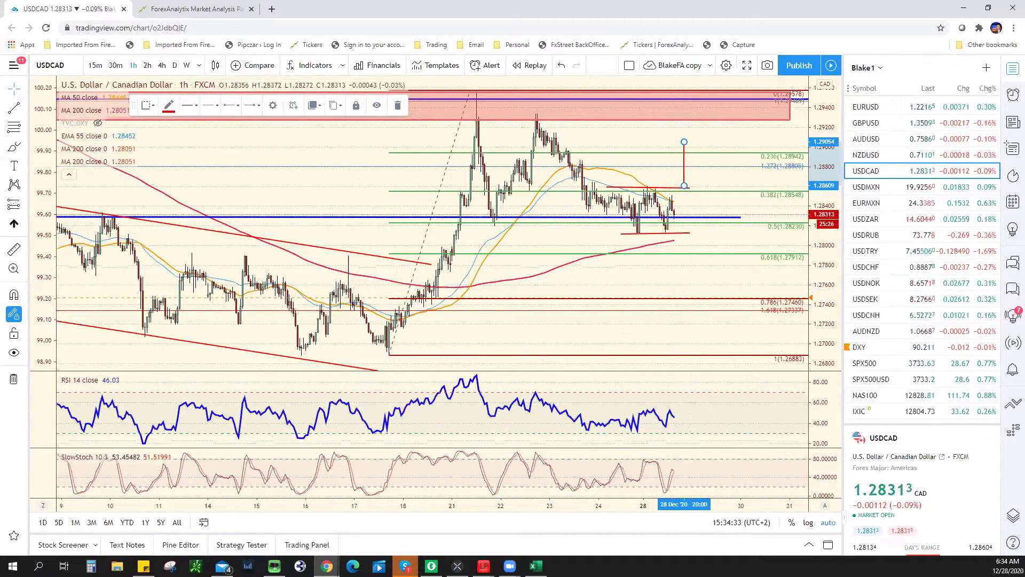
pyautogui.hotkey('alt', 'Tab')
pyautogui.click(299, 293)
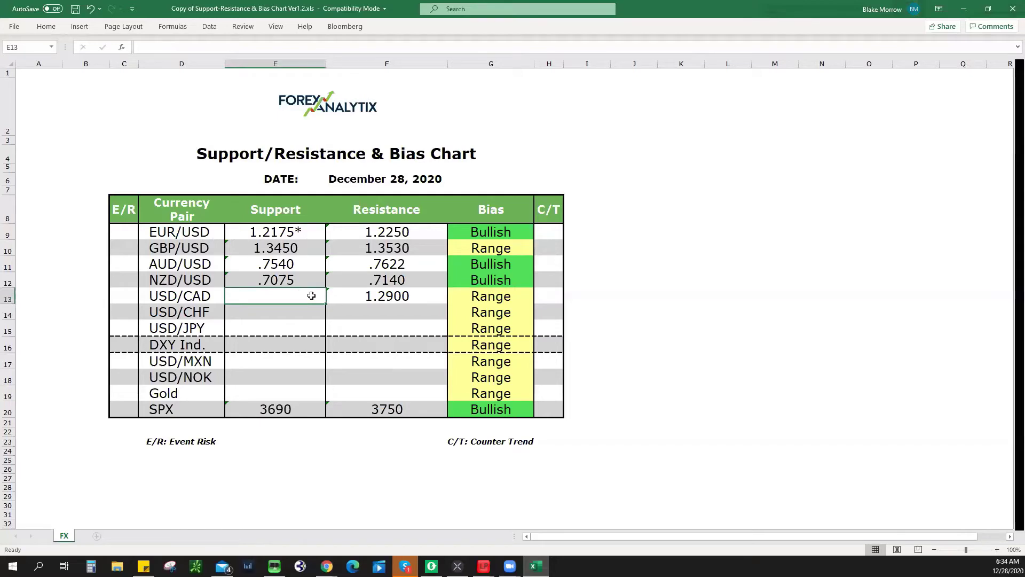
# - Enter 1.2810 as USD/CAD support and load the USDMXN chart from the watchlist
pyautogui.write('1.2810')
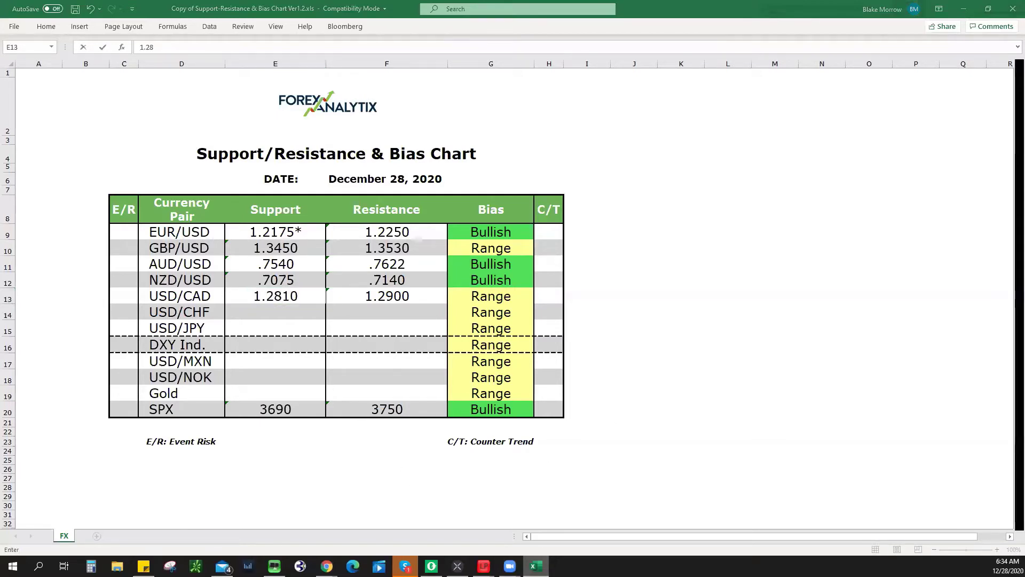
pyautogui.hotkey('alt', 'Tab')
pyautogui.click(907, 187)
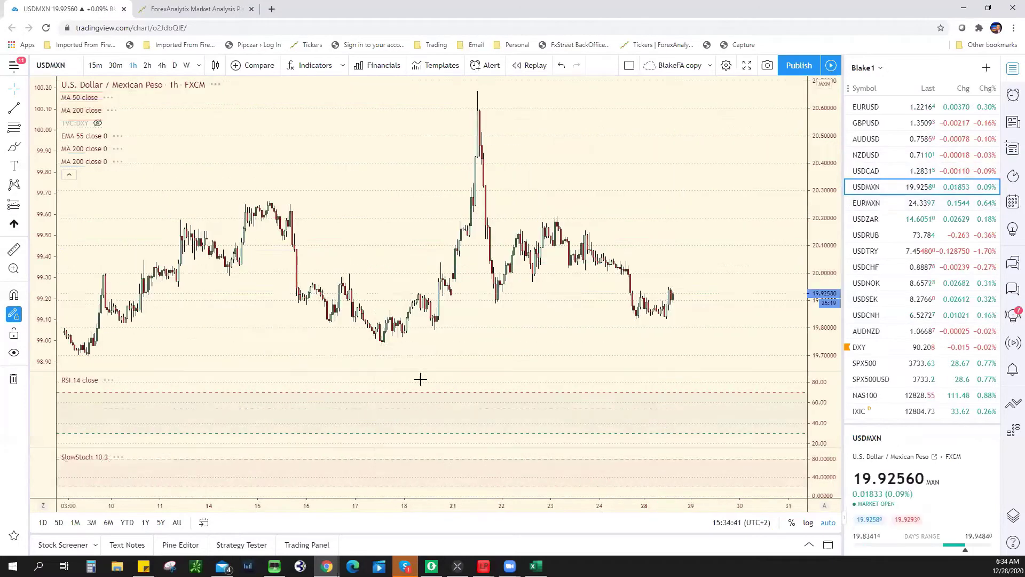
# - Show USDMXN on 4-hour bars, zooming to price near 19.926 below the 0.236 Fibonacci level
pyautogui.click(162, 65)
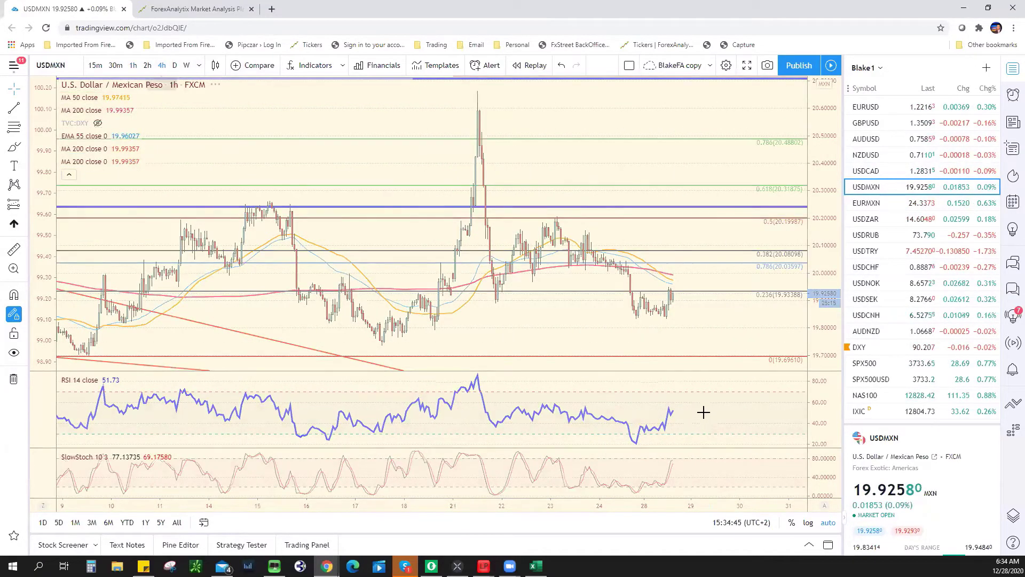
pyautogui.scroll(-2, 684, 410)
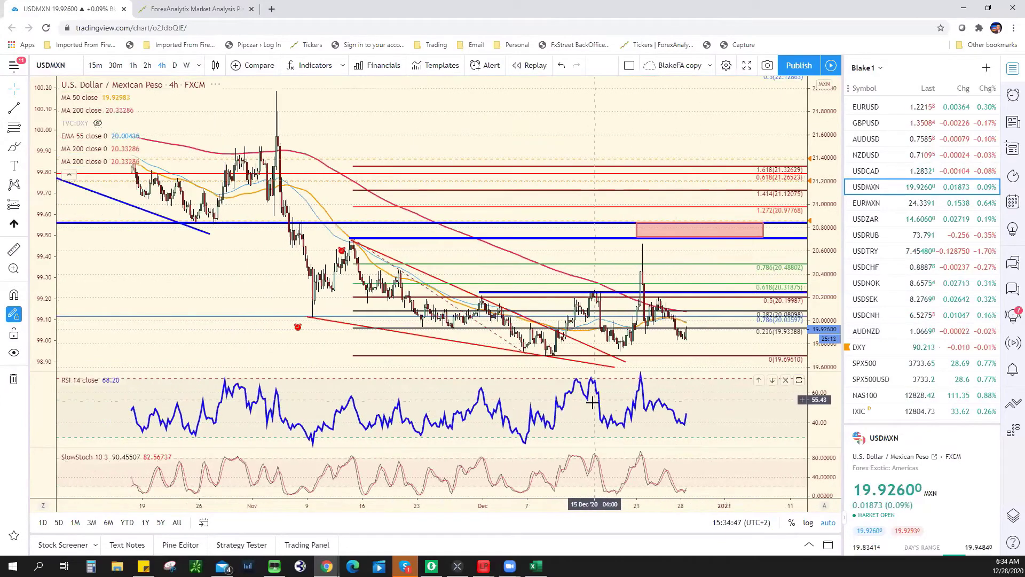
pyautogui.scroll(-2, 614, 405)
pyautogui.scroll(-1, 592, 406)
pyautogui.scroll(-1, 590, 411)
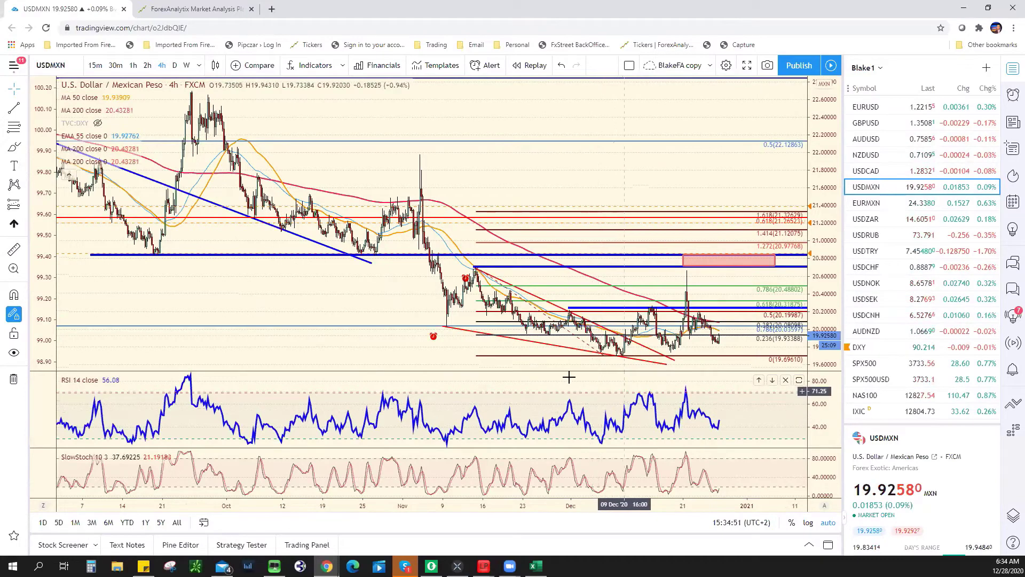
pyautogui.scroll(2, 593, 373)
pyautogui.scroll(2, 592, 373)
pyautogui.scroll(2, 560, 347)
pyautogui.scroll(1, 545, 323)
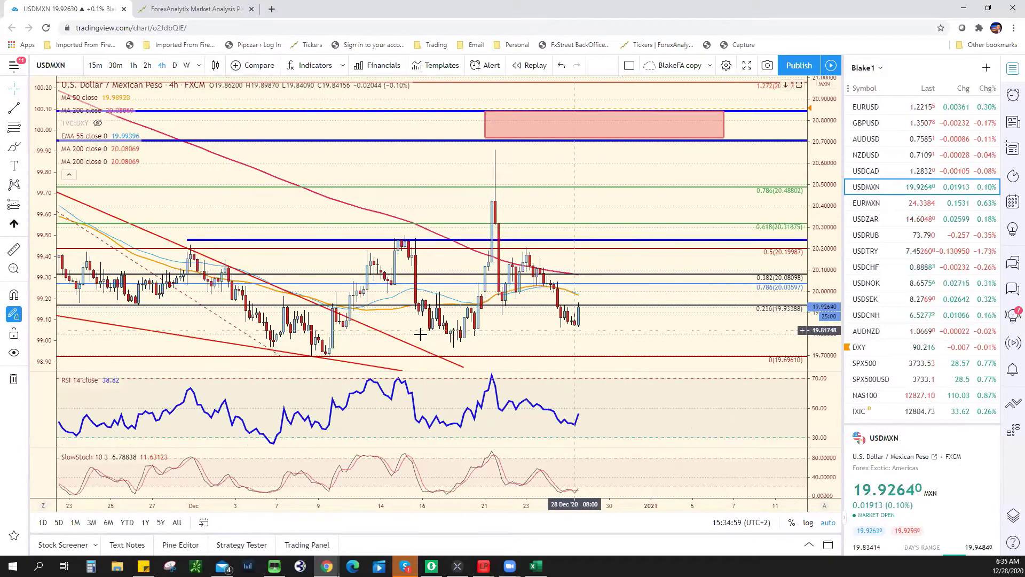
# - Draw a rising trend line from the 9 Dec USDMXN low past the latest bars
pyautogui.click(322, 355)
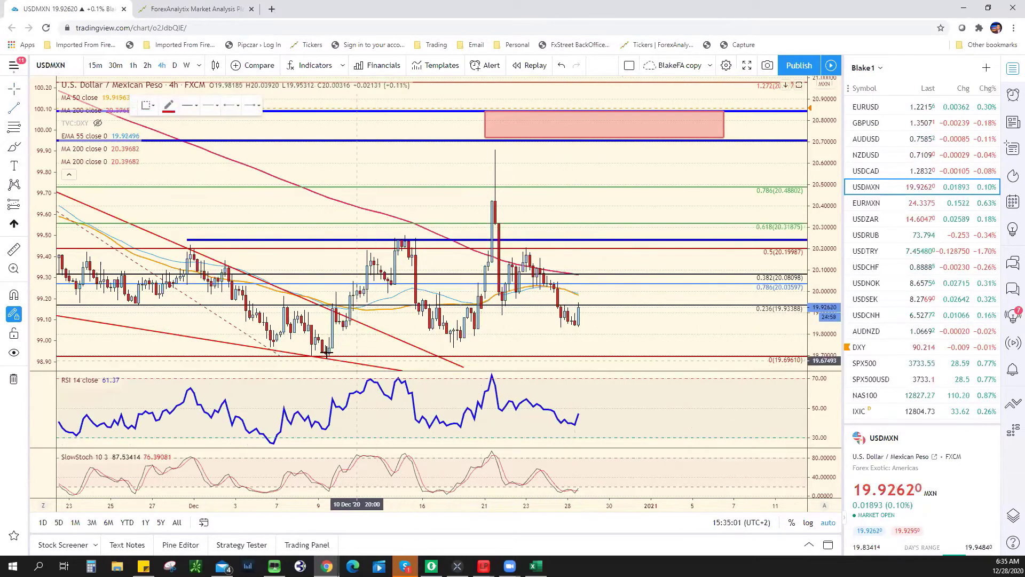
pyautogui.click(599, 330)
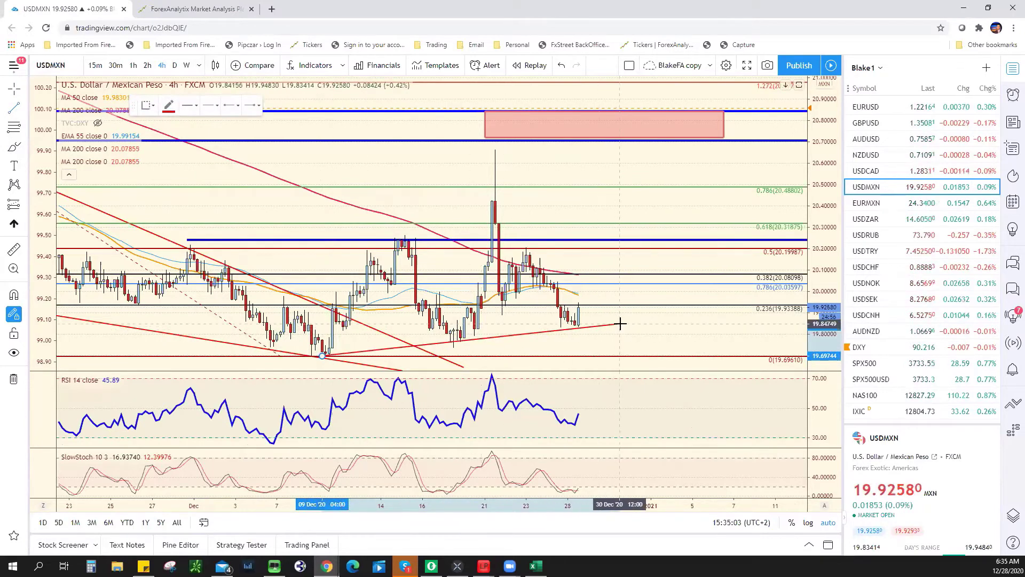
pyautogui.click(619, 324)
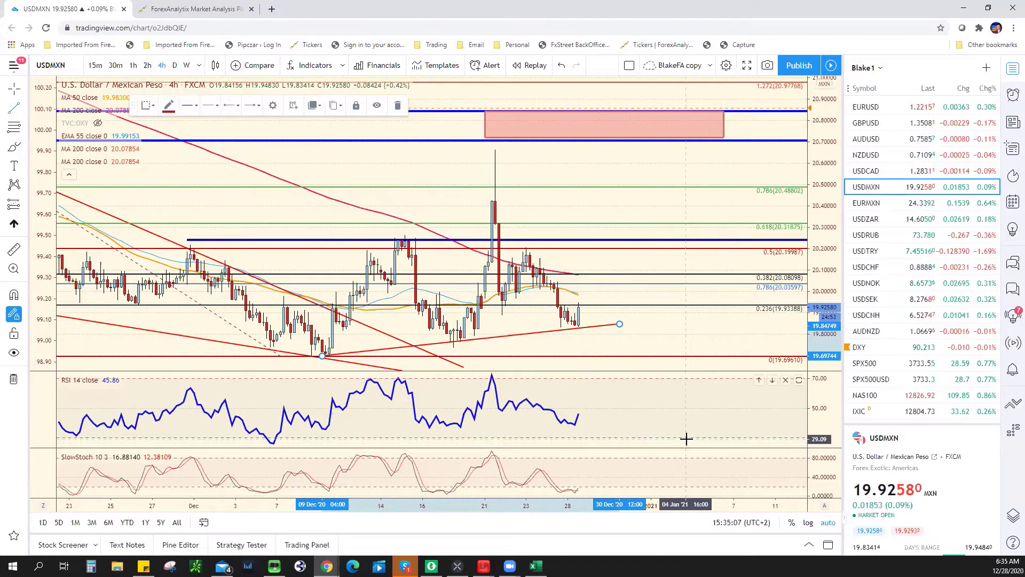
pyautogui.scroll(-2, 593, 371)
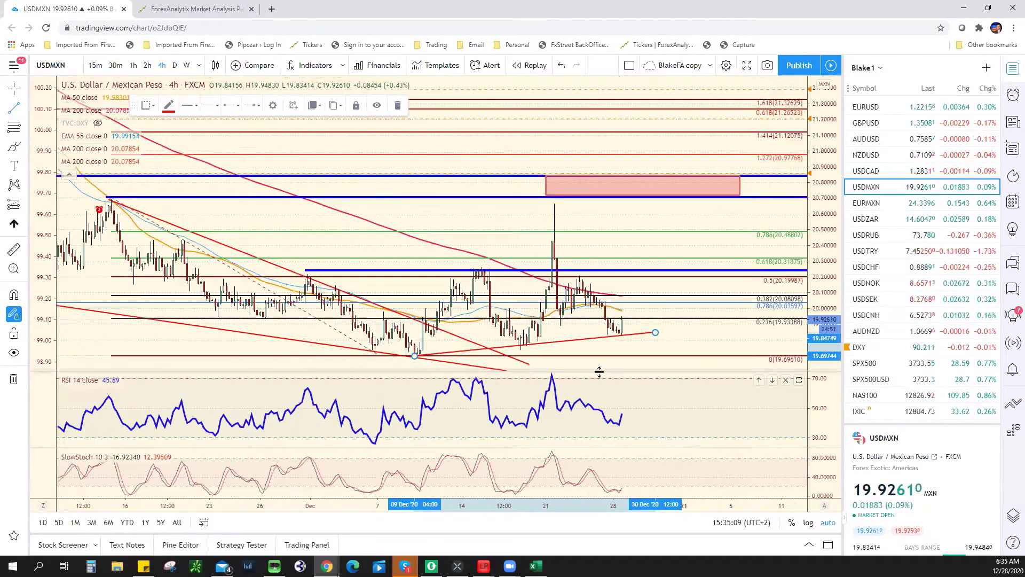
pyautogui.scroll(-1, 600, 379)
pyautogui.scroll(-2, 603, 384)
pyautogui.scroll(-1, 603, 384)
pyautogui.scroll(-1, 587, 380)
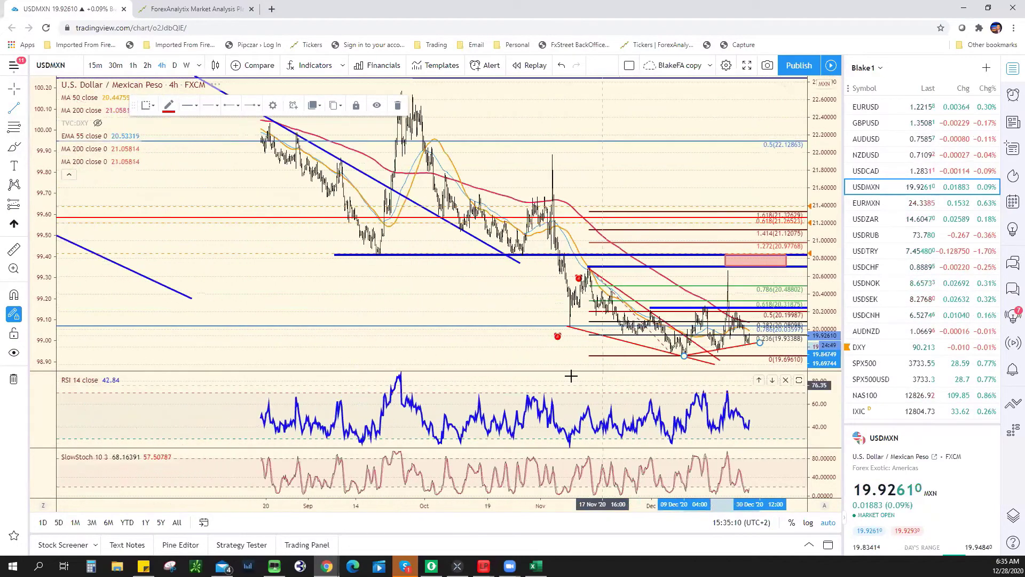
pyautogui.scroll(-2, 570, 375)
pyautogui.scroll(2, 570, 376)
pyautogui.scroll(2, 570, 375)
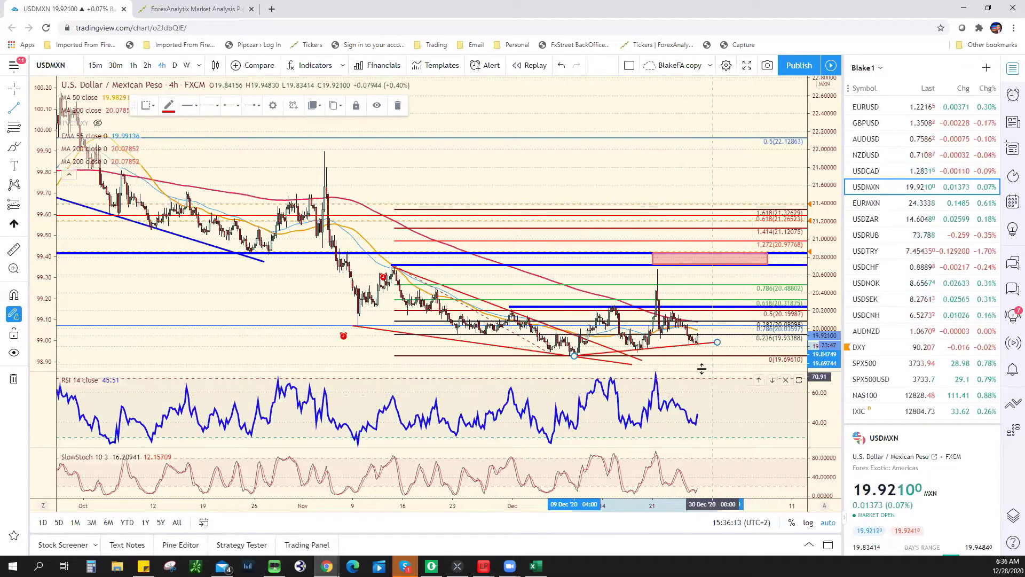
pyautogui.scroll(1, 641, 374)
pyautogui.scroll(2, 555, 376)
pyautogui.scroll(1, 552, 379)
pyautogui.scroll(1, 556, 395)
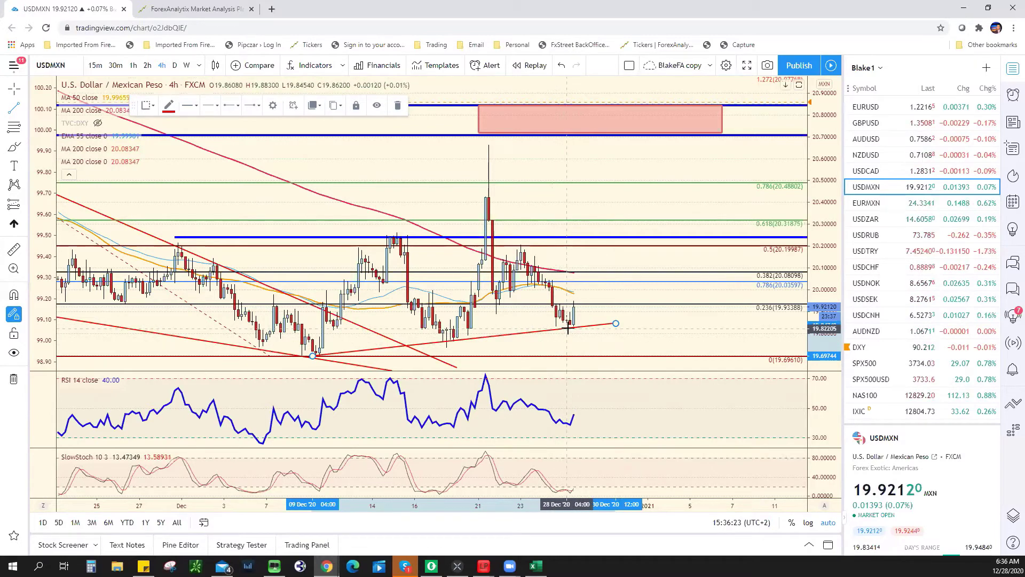
# - Enter 19.8200 as USD/MXN support in cell E17 and return to the chart
pyautogui.hotkey('alt', 'Tab')
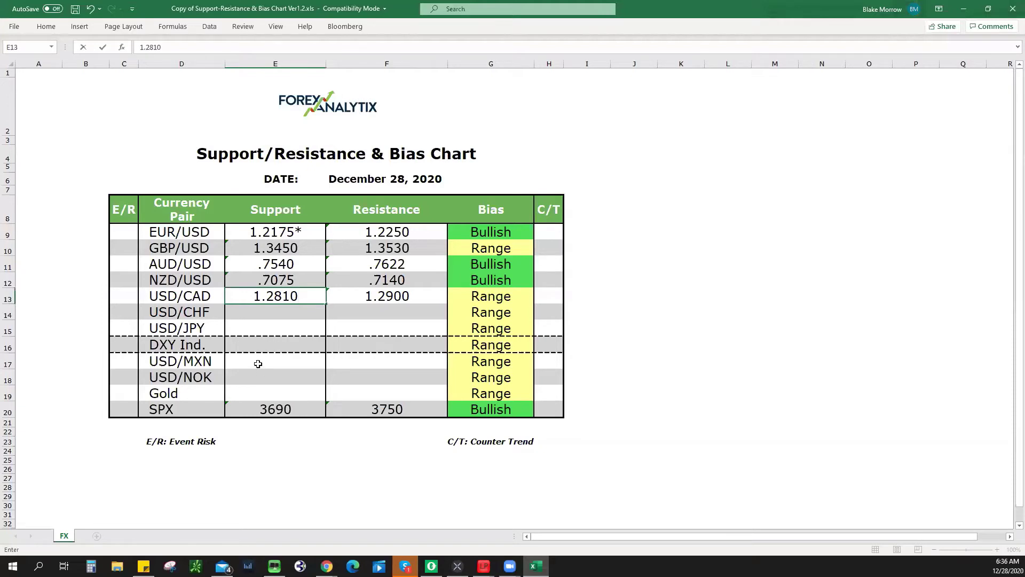
pyautogui.click(275, 363)
pyautogui.write('19.')
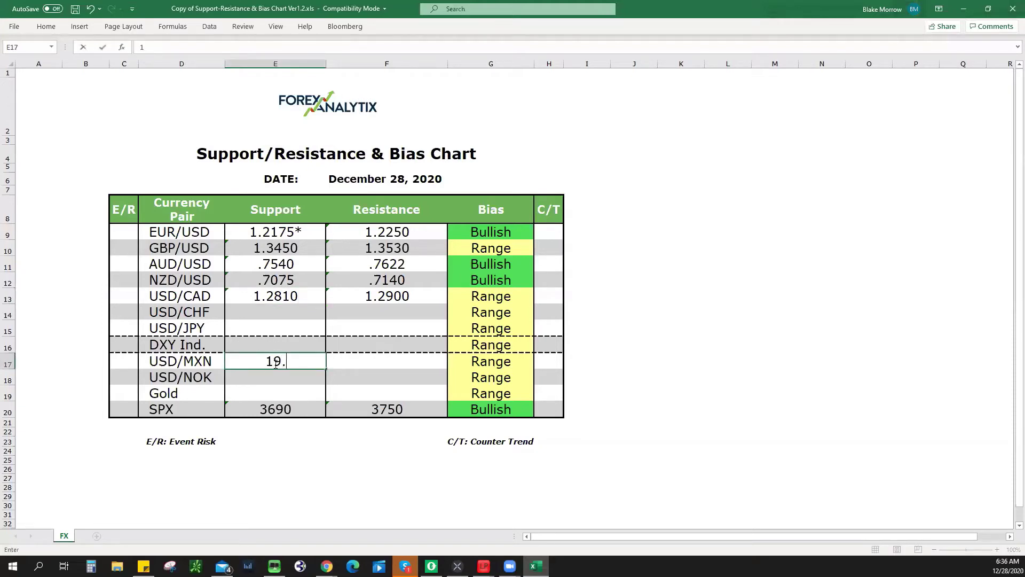
pyautogui.write('8200')
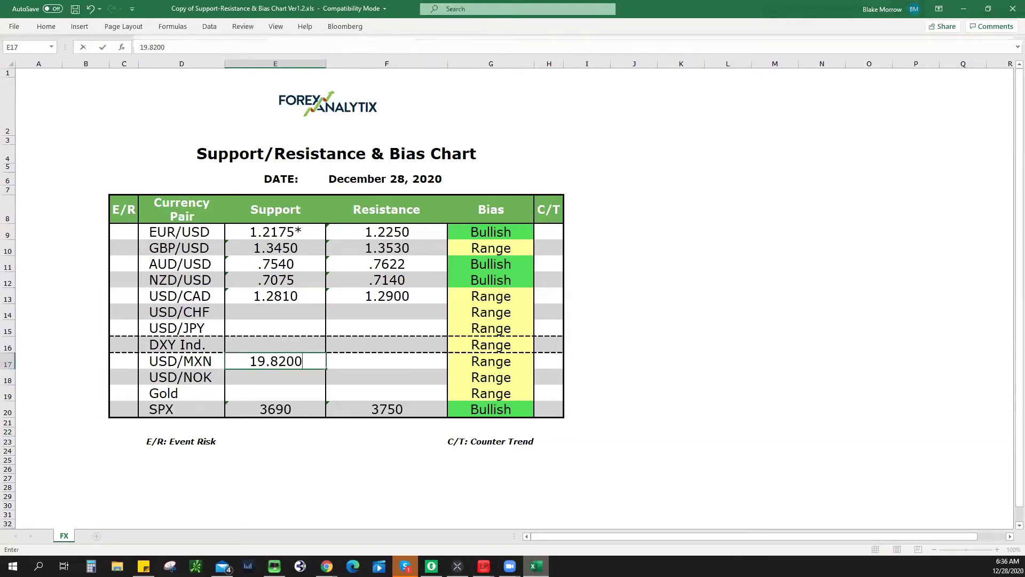
pyautogui.hotkey('alt', 'Tab')
pyautogui.scroll(-3, 687, 414)
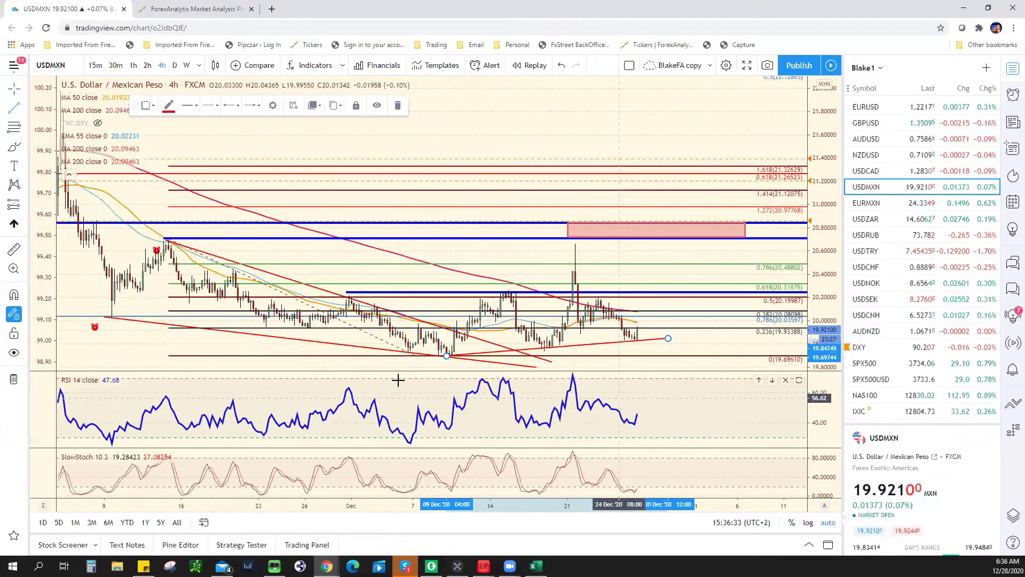
pyautogui.hscroll(-5, 425, 415)
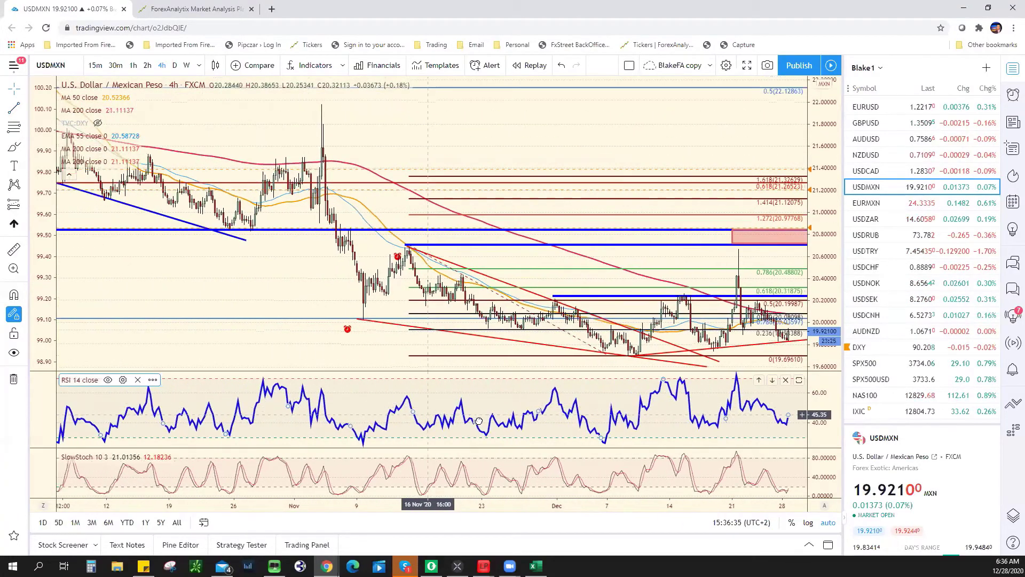
pyautogui.hscroll(-5, 478, 420)
pyautogui.hscroll(-3, 492, 423)
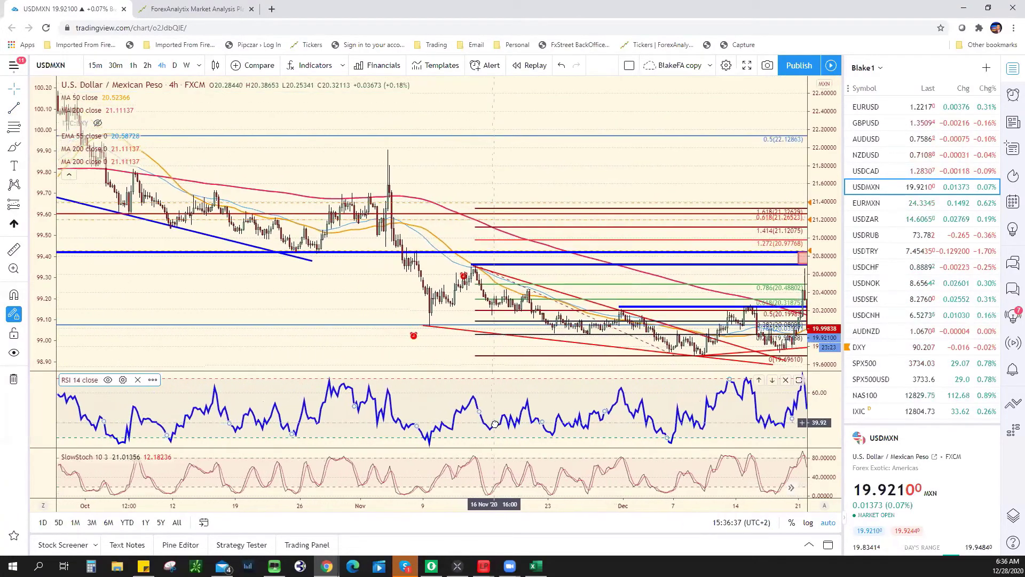
pyautogui.hscroll(2, 498, 424)
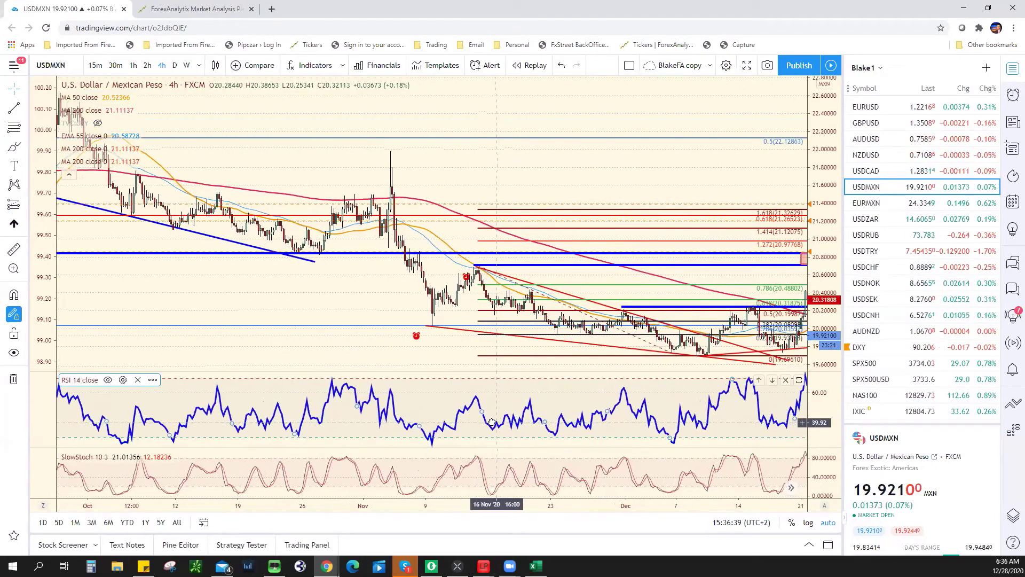
pyautogui.hscroll(2, 496, 422)
pyautogui.hscroll(3, 496, 422)
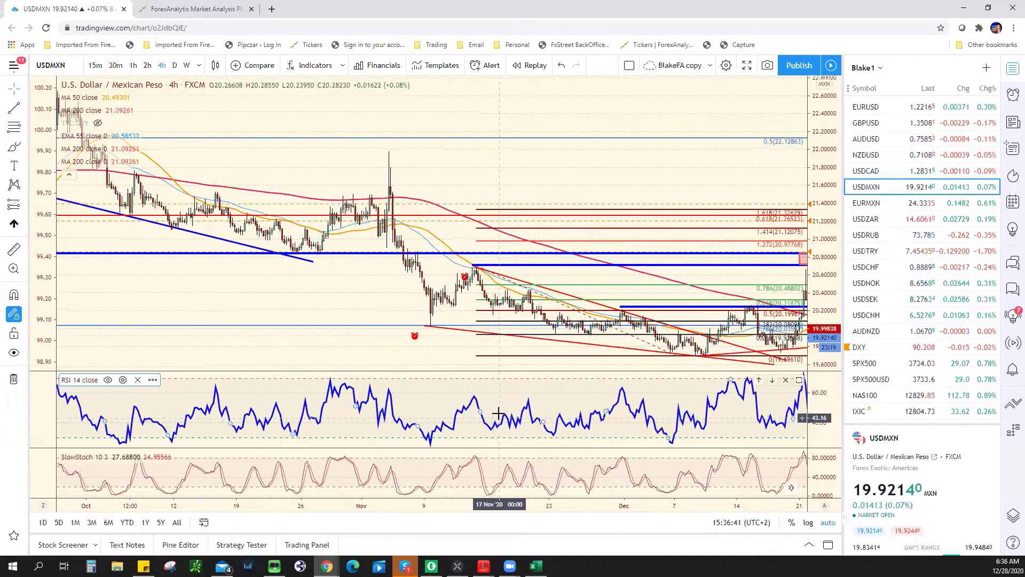
pyautogui.hscroll(3, 495, 417)
pyautogui.hscroll(5, 496, 398)
pyautogui.scroll(3, 496, 388)
pyautogui.scroll(3, 496, 388)
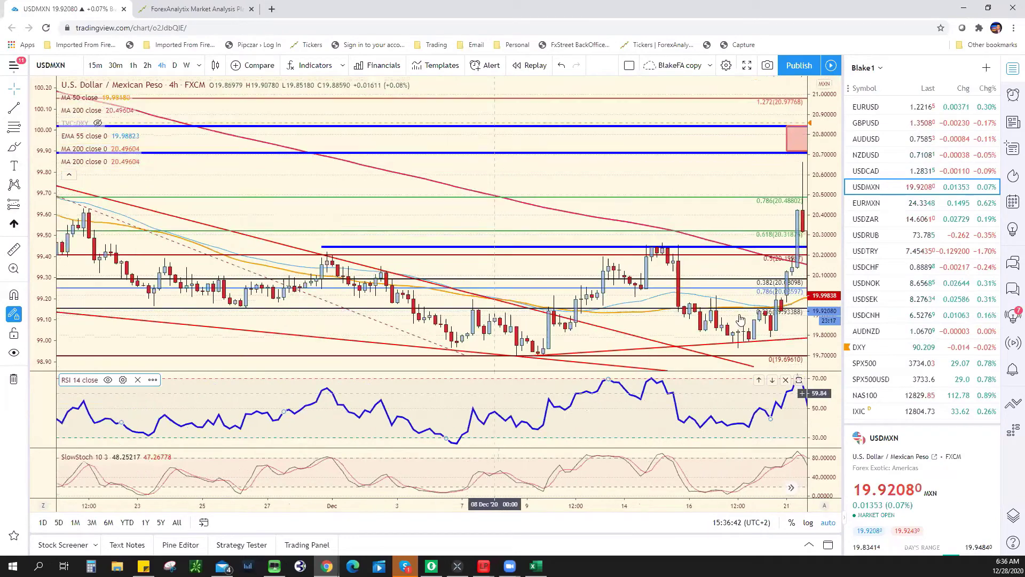
pyautogui.scroll(3, 495, 388)
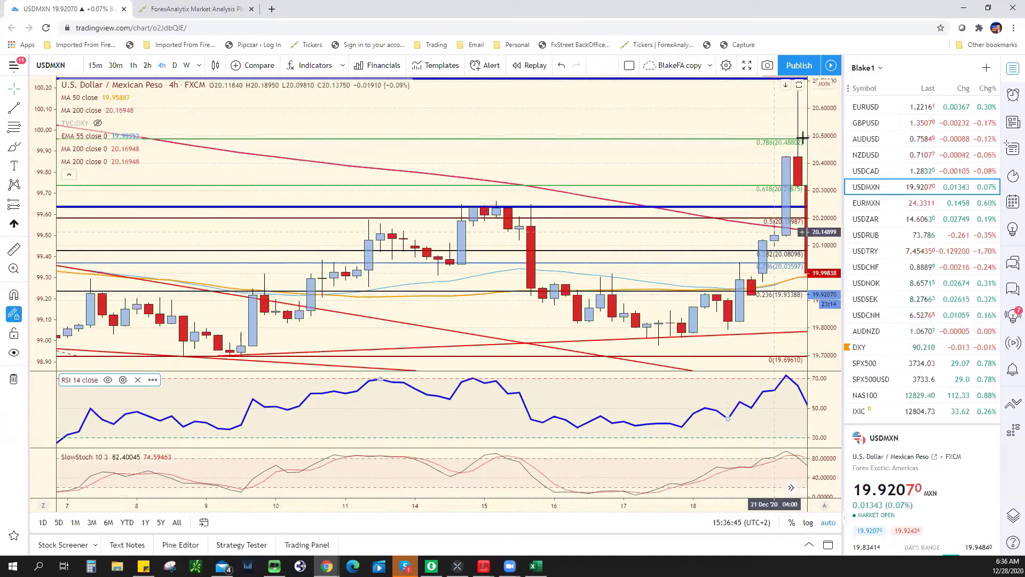
pyautogui.moveTo(831, 128); pyautogui.dragTo(829, 163)
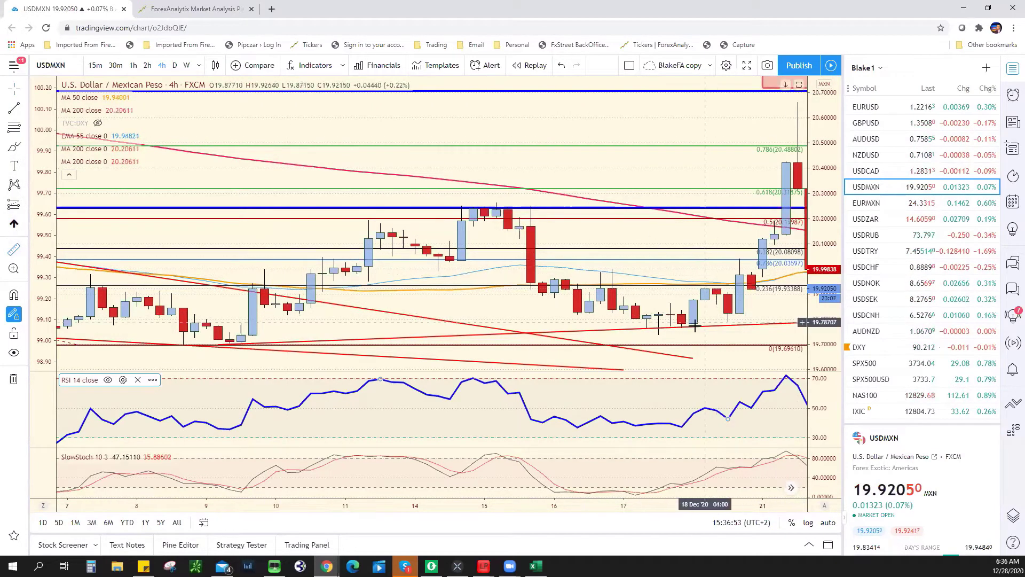
pyautogui.click(727, 323)
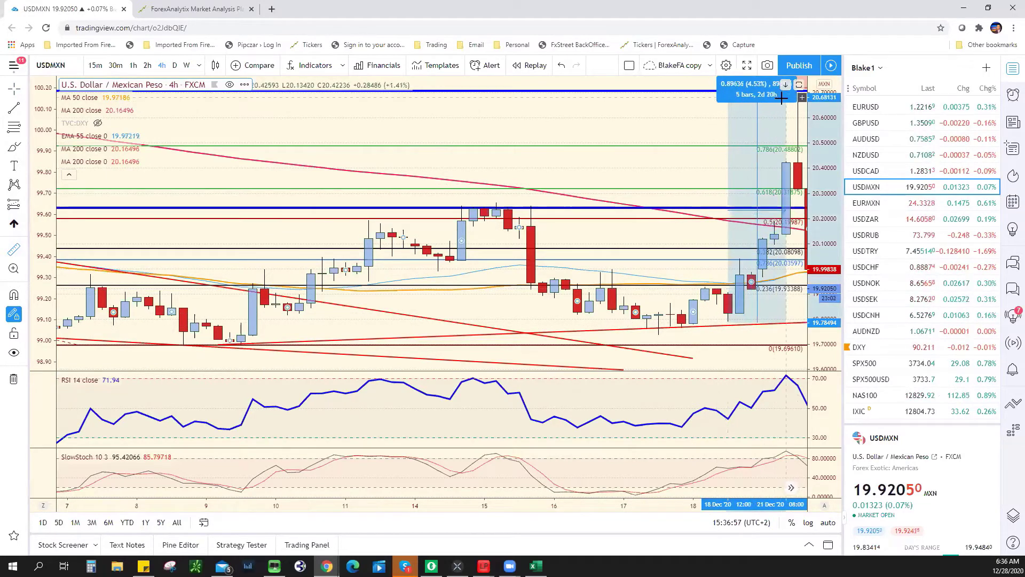
pyautogui.click(776, 106)
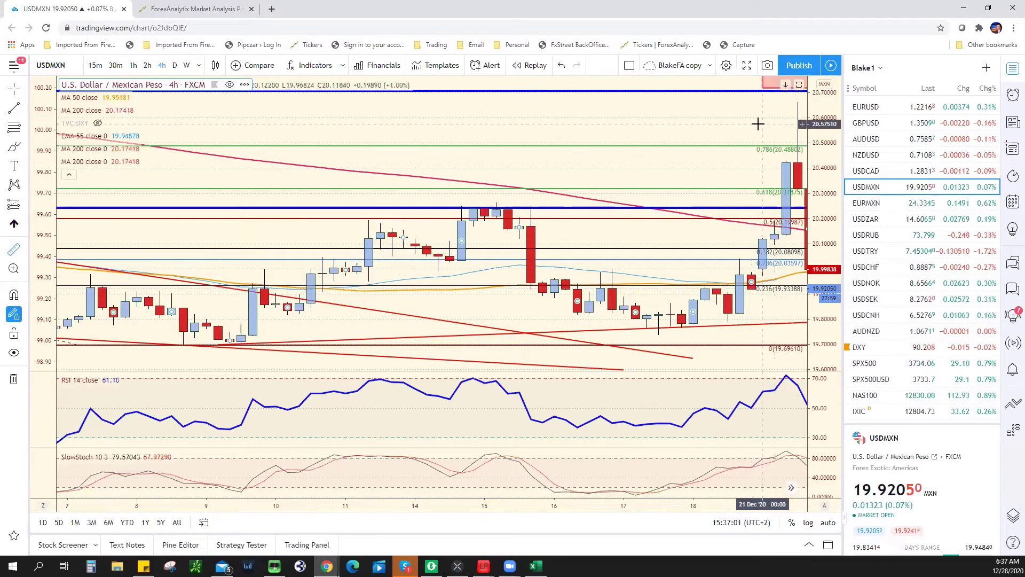
pyautogui.moveTo(758, 119); pyautogui.dragTo(508, 130)
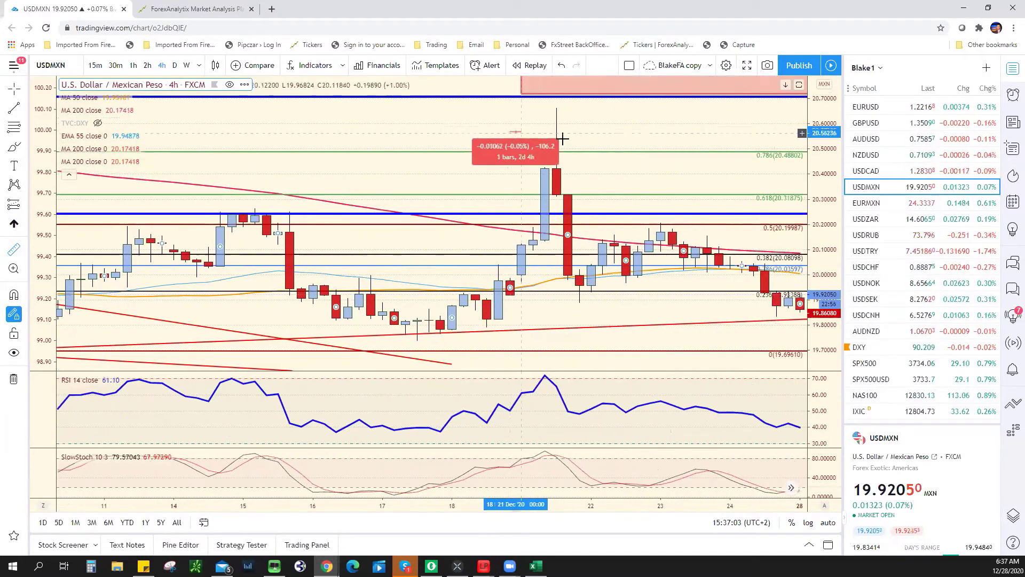
pyautogui.click(577, 144)
pyautogui.scroll(-2, 645, 184)
pyautogui.scroll(-2, 598, 200)
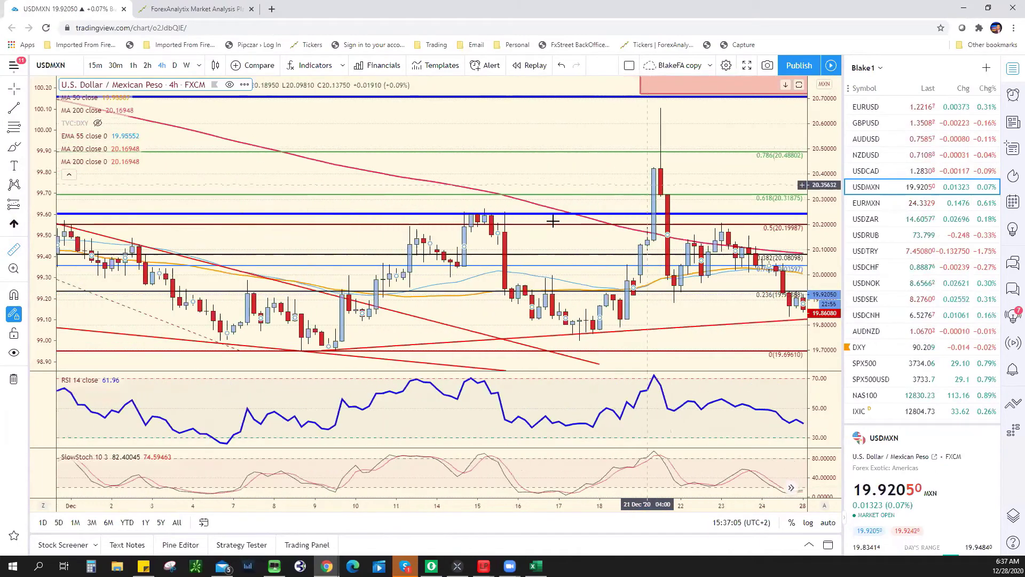
pyautogui.scroll(-1, 550, 217)
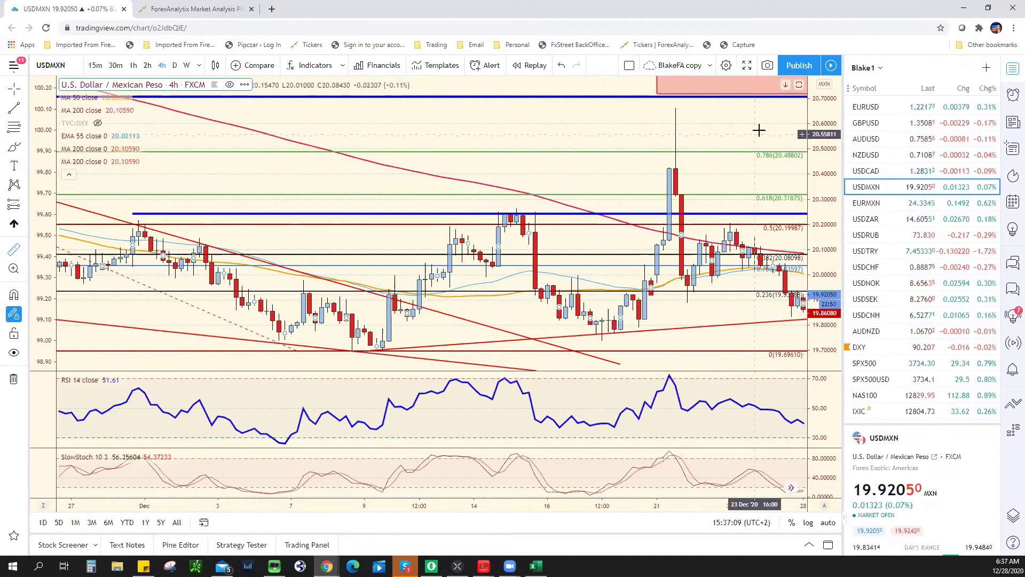
pyautogui.hscroll(1, 590, 133)
pyautogui.hscroll(4, 723, 291)
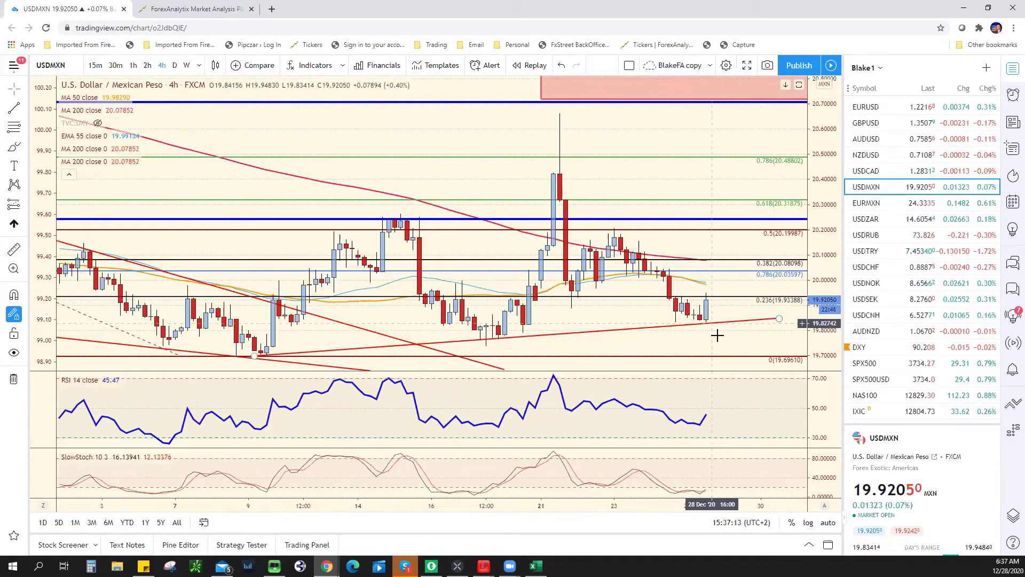
pyautogui.hscroll(-1, 717, 335)
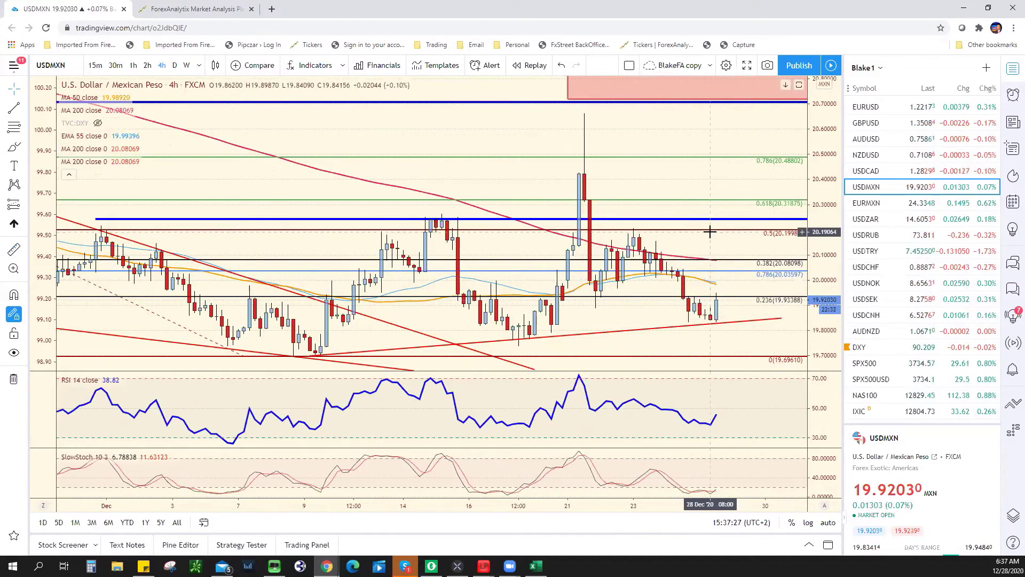
# - Commit the 19.8200 support and enter 20.20 as USD/MXN resistance in F17
pyautogui.hotkey('alt', 'Tab')
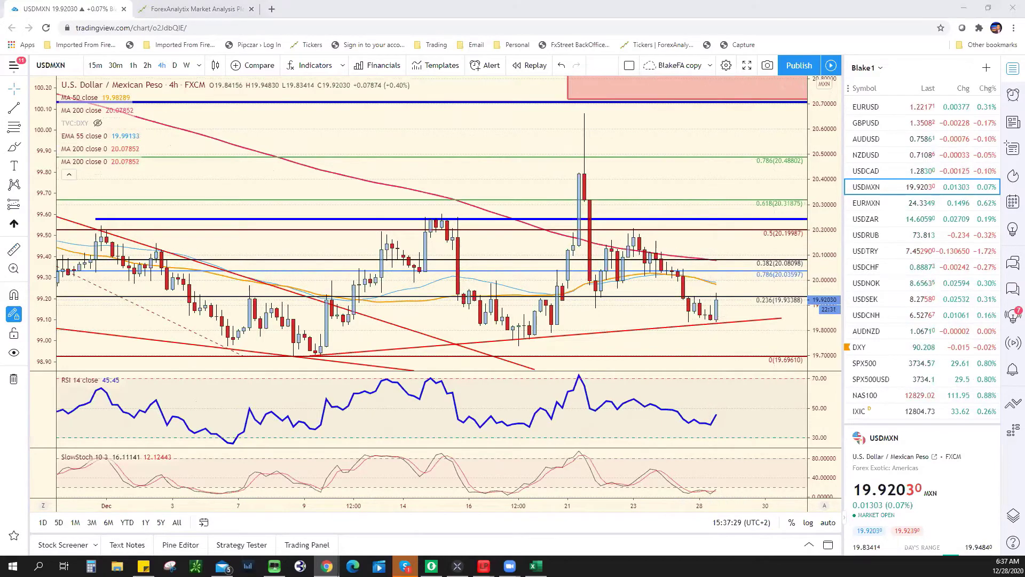
pyautogui.click(422, 366)
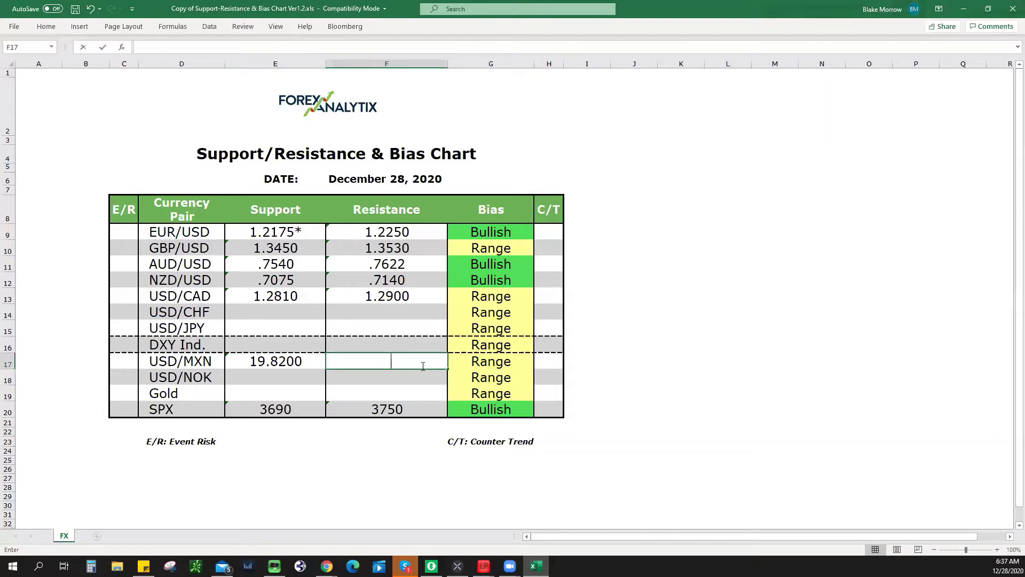
pyautogui.write('20.20')
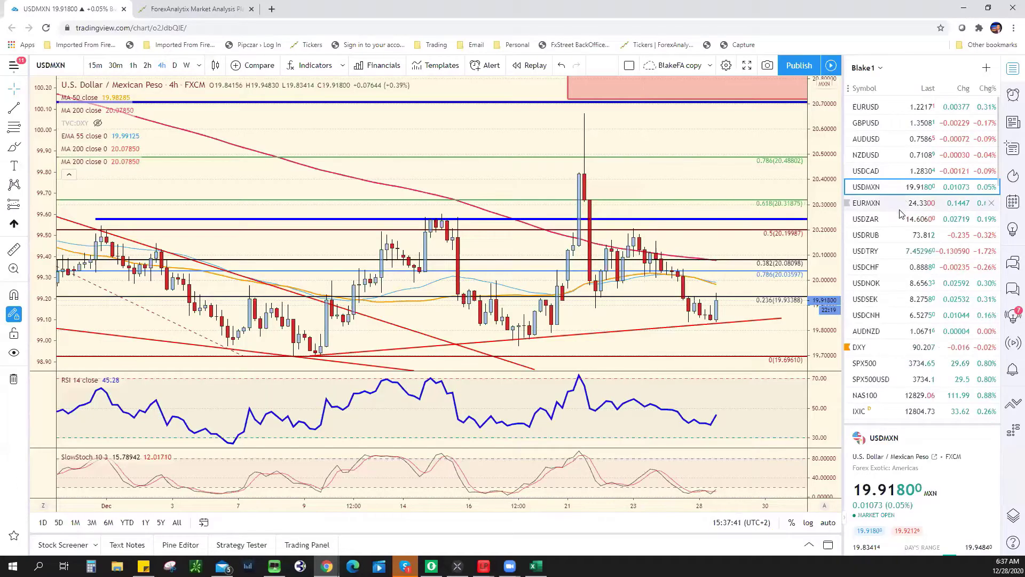
# - Reposition the blue horizontal resistance line on the USDMXN chart
pyautogui.scroll(-2, 660, 334)
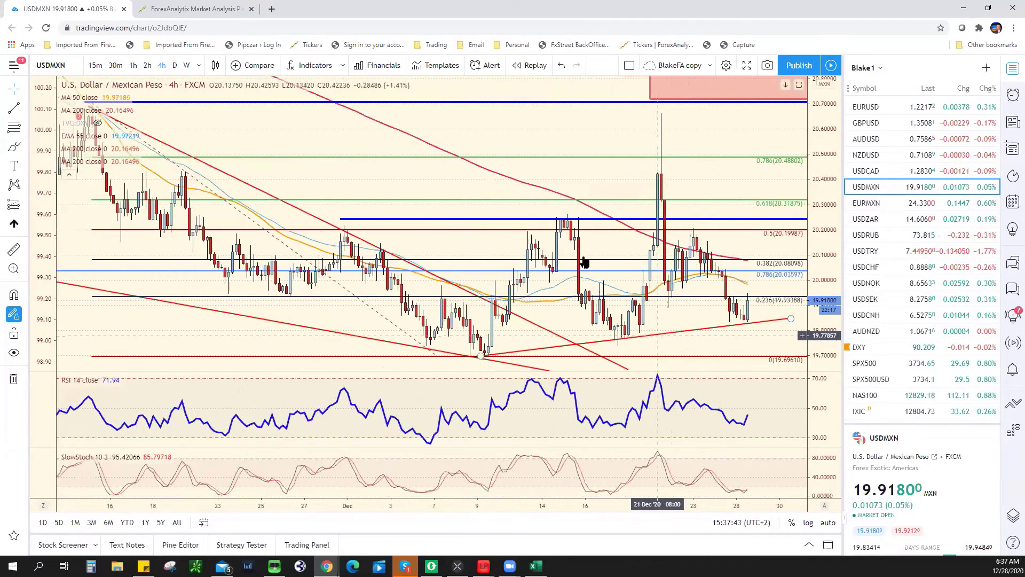
pyautogui.scroll(-2, 608, 299)
pyautogui.scroll(-2, 555, 256)
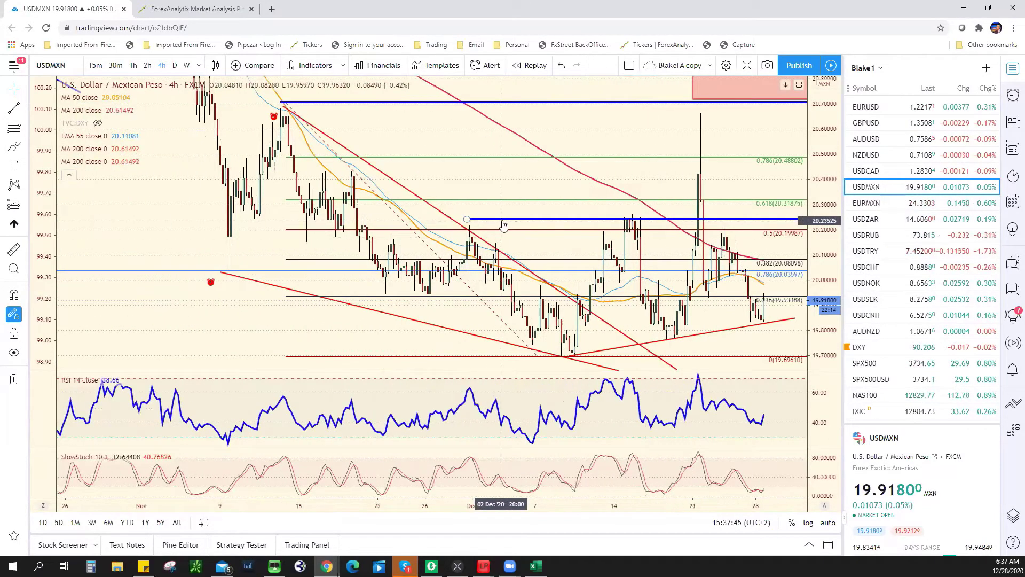
pyautogui.moveTo(500, 220)
pyautogui.mouseDown()
pyautogui.moveTo(415, 224)
pyautogui.moveTo(512, 222)
pyautogui.mouseUp()
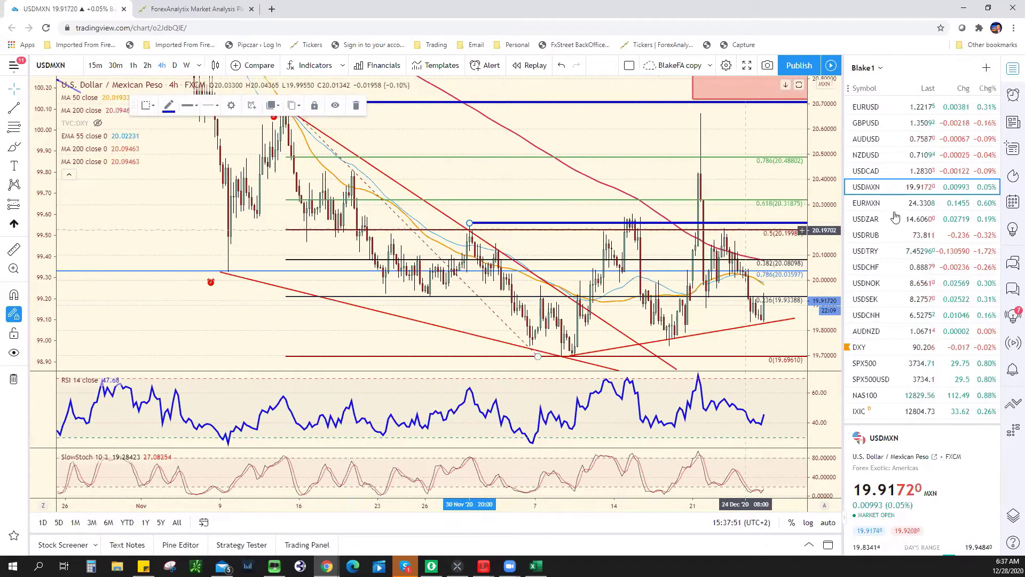
# - Load the USDCHF 4-hour chart and zoom and pan to earlier October price history
pyautogui.click(906, 272)
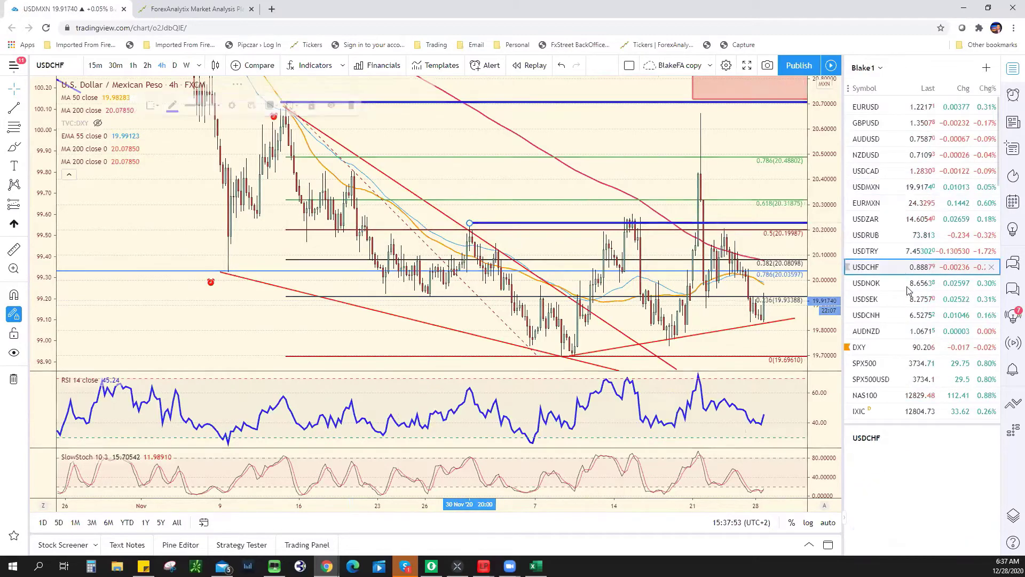
pyautogui.scroll(-1, 701, 378)
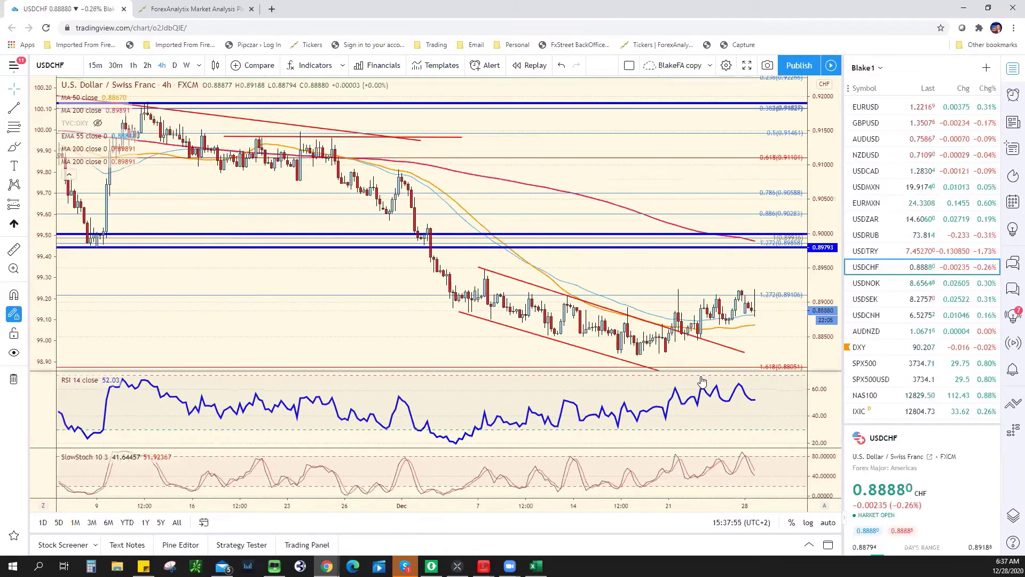
pyautogui.scroll(-1, 705, 377)
pyautogui.scroll(-1, 710, 374)
pyautogui.scroll(-1, 721, 370)
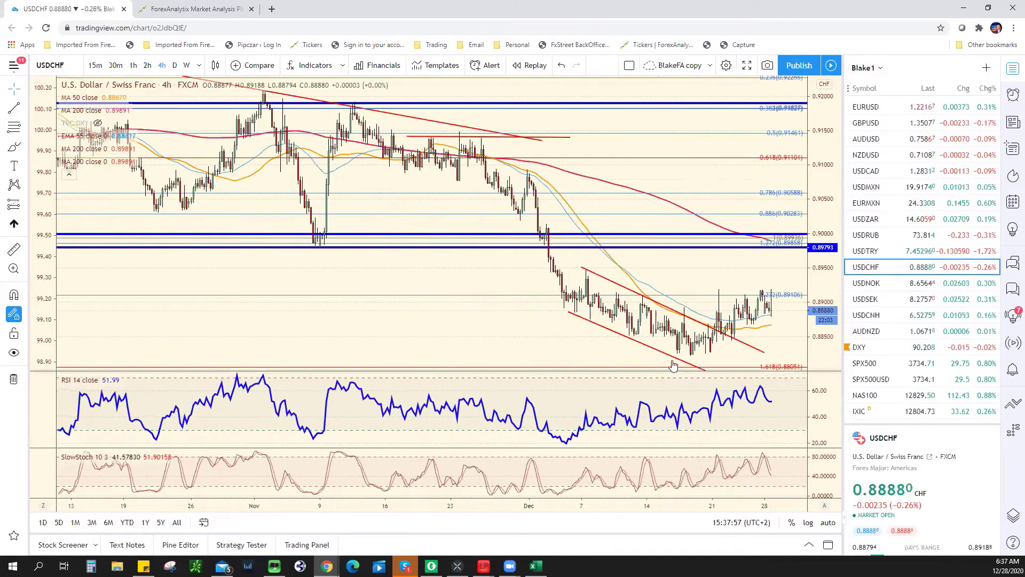
pyautogui.rightClick(536, 332)
pyautogui.moveTo(494, 330); pyautogui.dragTo(291, 338)
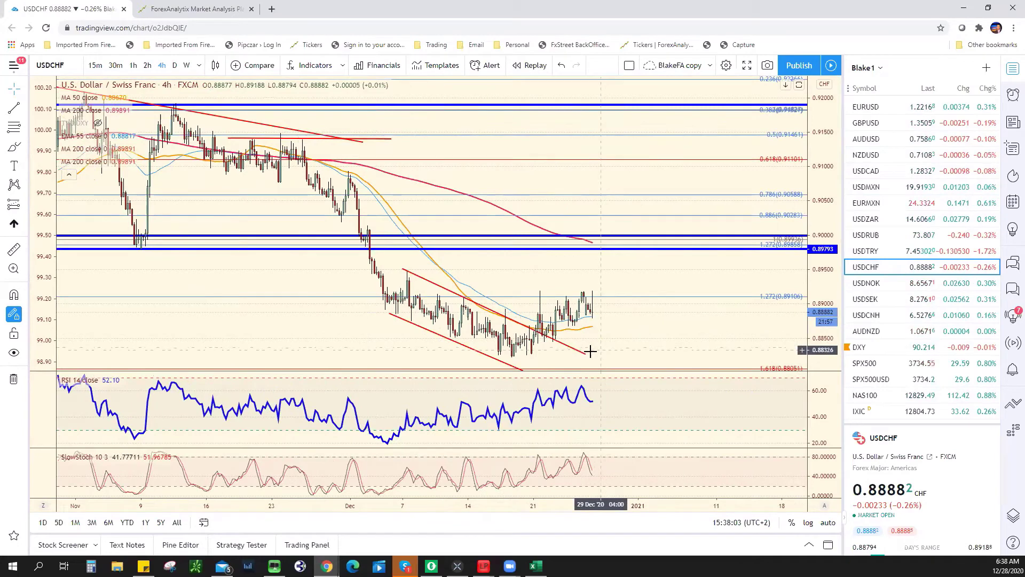
pyautogui.moveTo(570, 348); pyautogui.dragTo(694, 253)
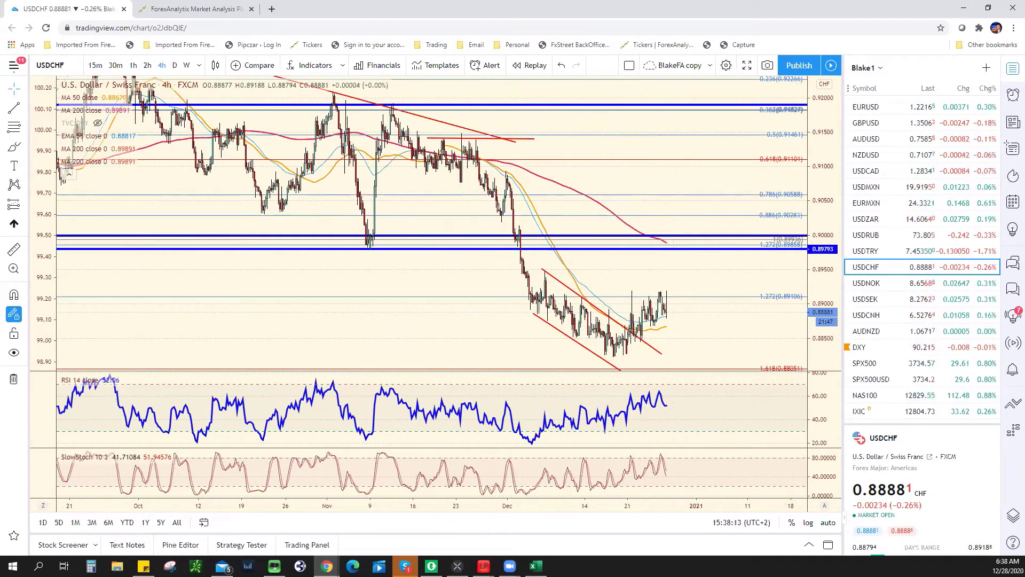
# - Enter .8950 as the USD/CHF resistance and set its bias to Bearish
pyautogui.hotkey('alt', 'Tab')
pyautogui.click(367, 311)
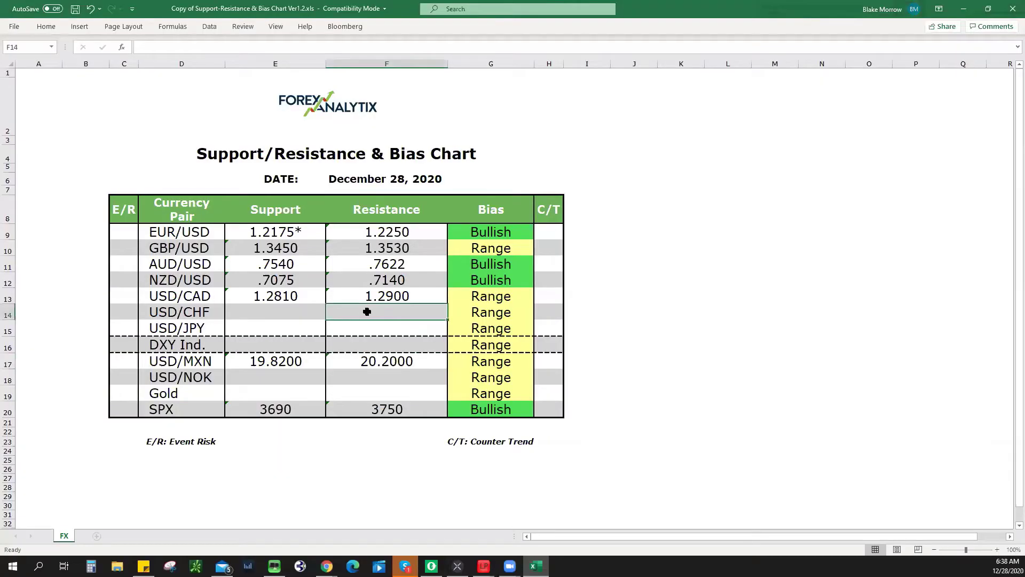
pyautogui.write('.8950')
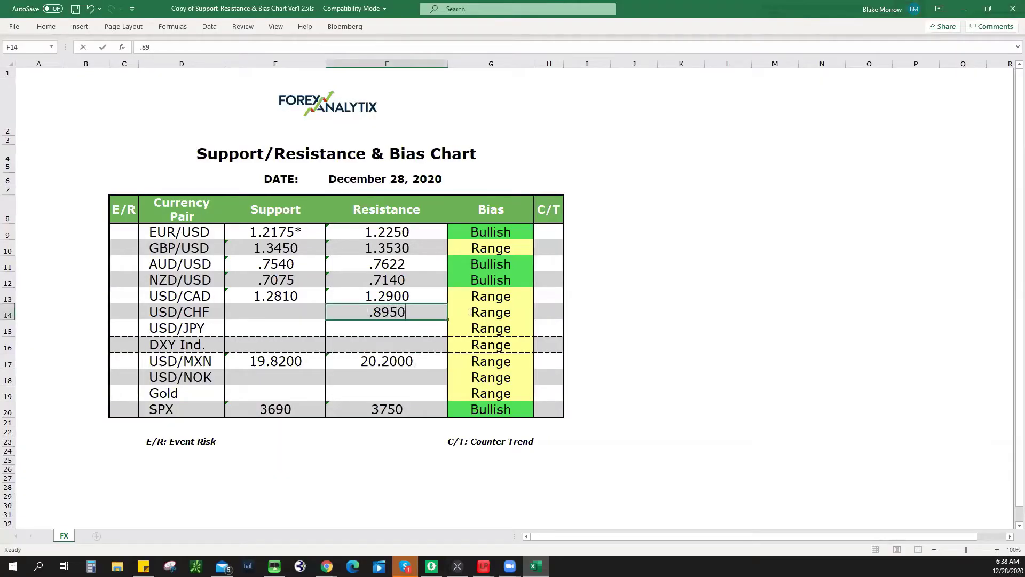
pyautogui.click(515, 313)
pyautogui.click(539, 314)
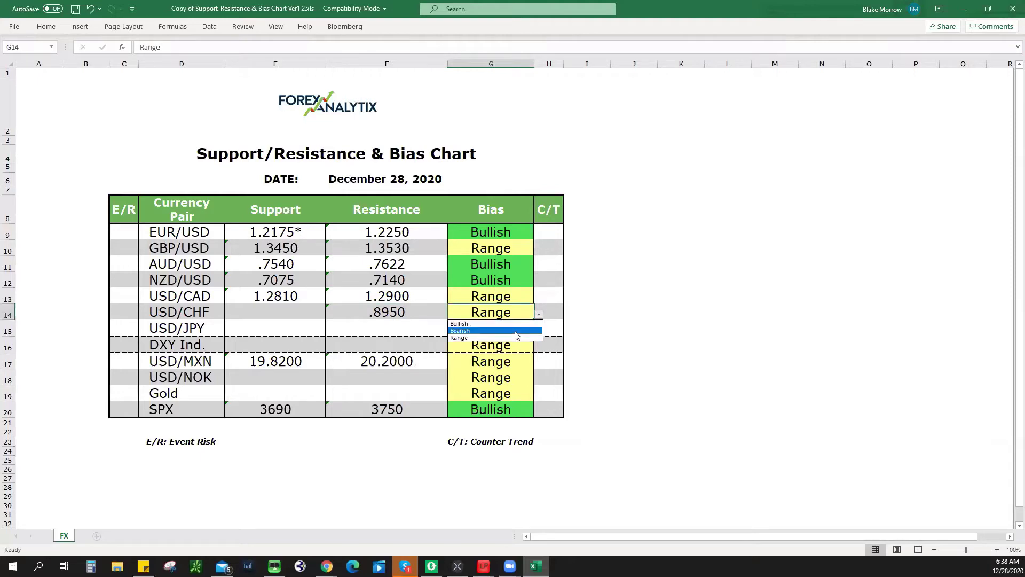
pyautogui.click(507, 334)
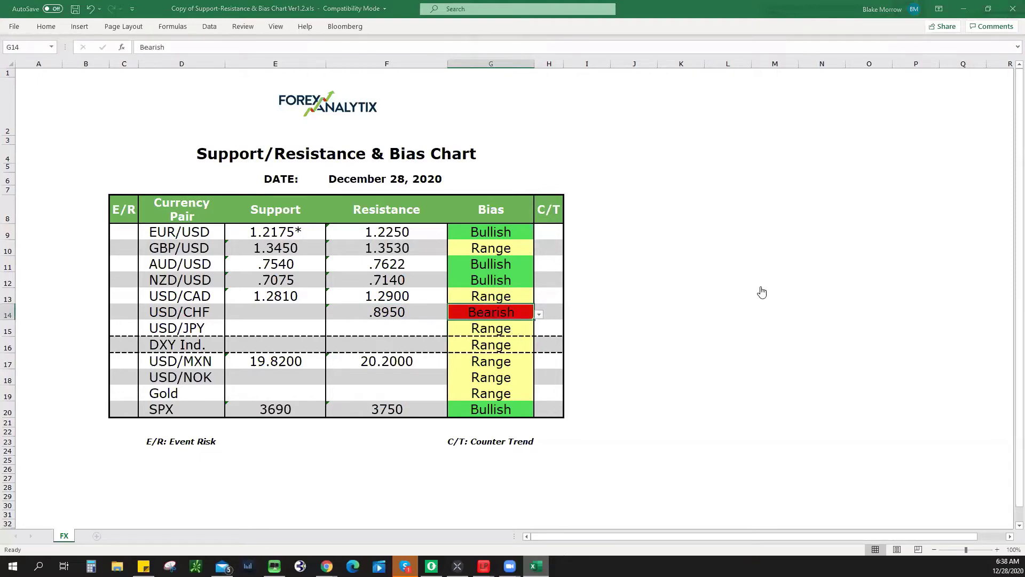
# - Check the red channel trend line level on the USDCHF chart for support
pyautogui.hotkey('alt', 'Tab')
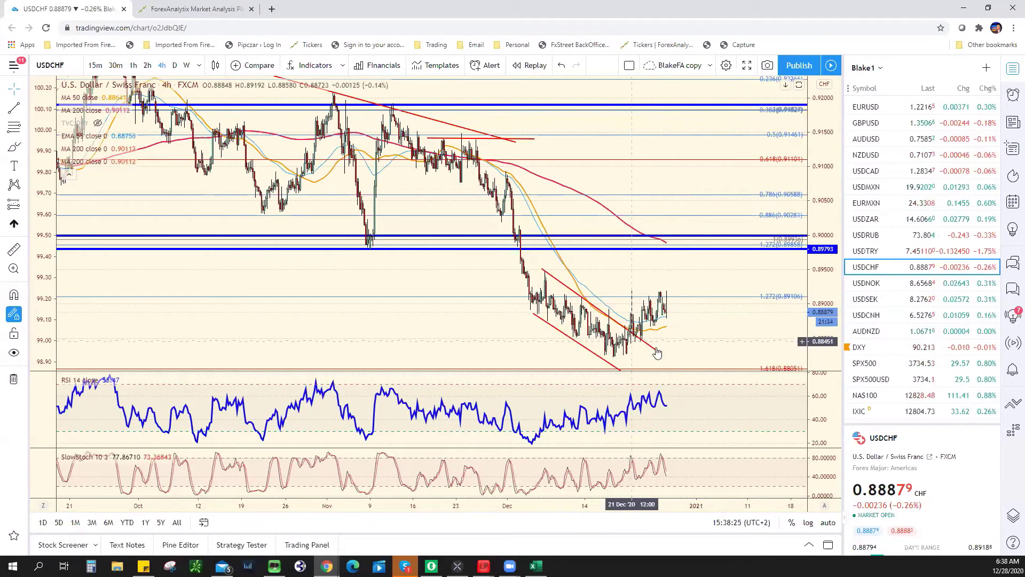
pyautogui.scroll(2, 641, 355)
pyautogui.scroll(2, 587, 352)
pyautogui.scroll(2, 534, 347)
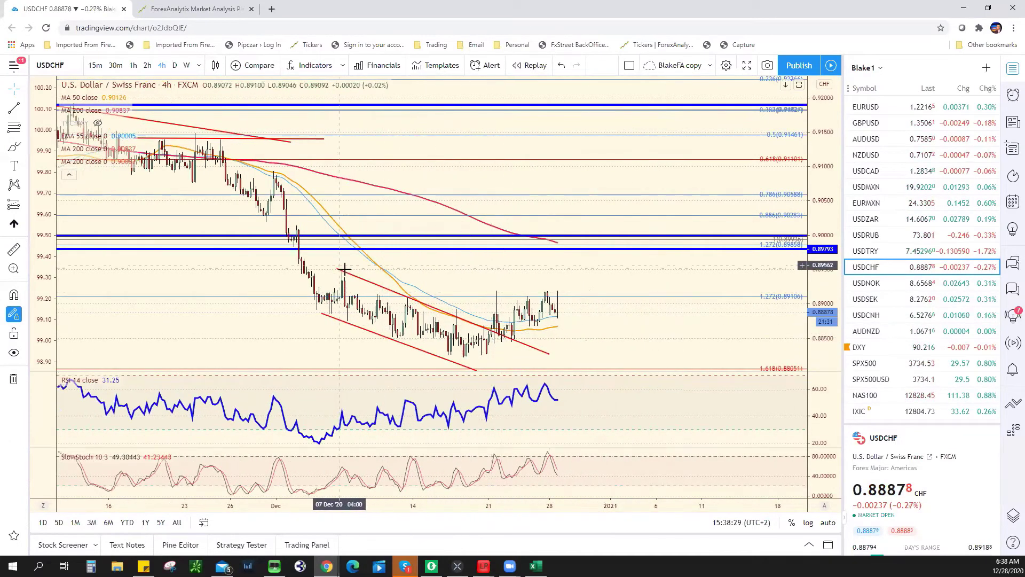
pyautogui.click(550, 353)
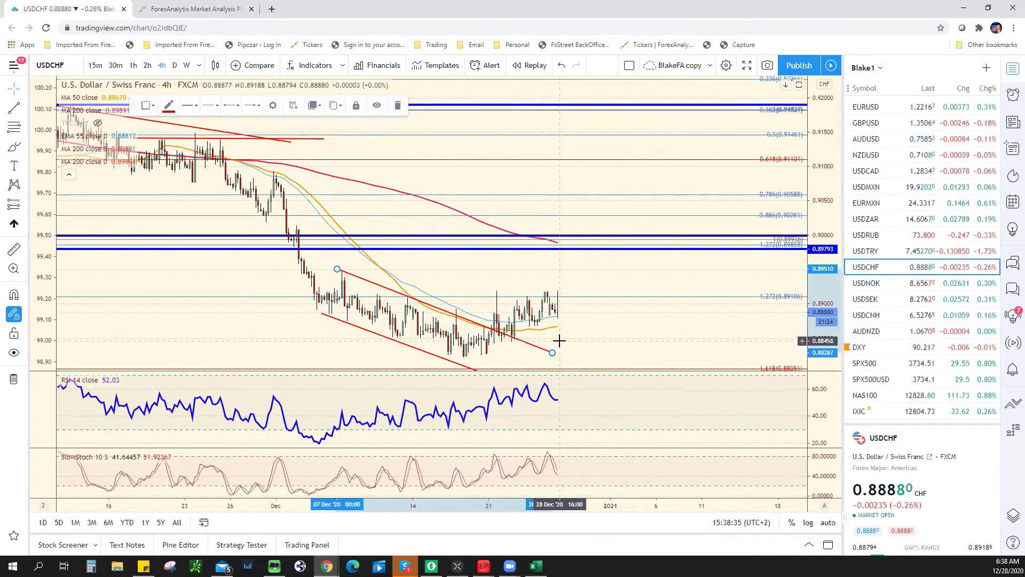
# - Enter .8850 as the USD/CHF support, then switch the chart to USDNOK
pyautogui.hotkey('alt', 'Tab')
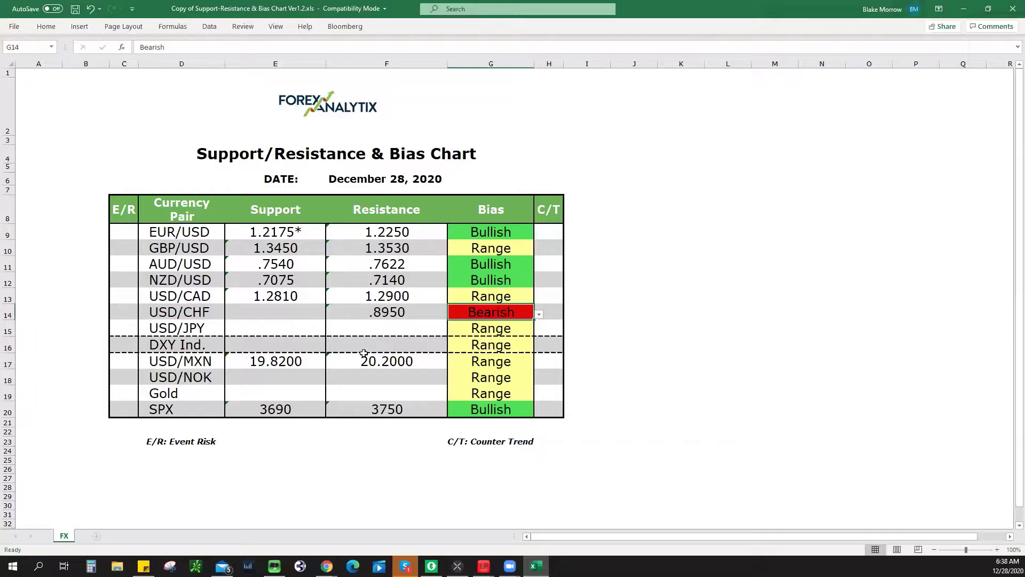
pyautogui.click(294, 313)
pyautogui.write('.')
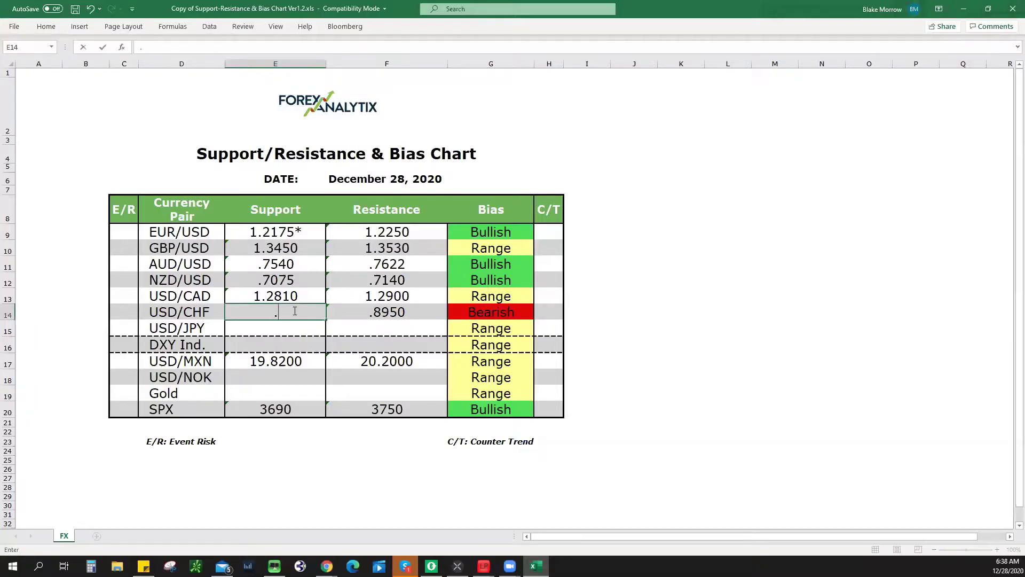
pyautogui.write('8850')
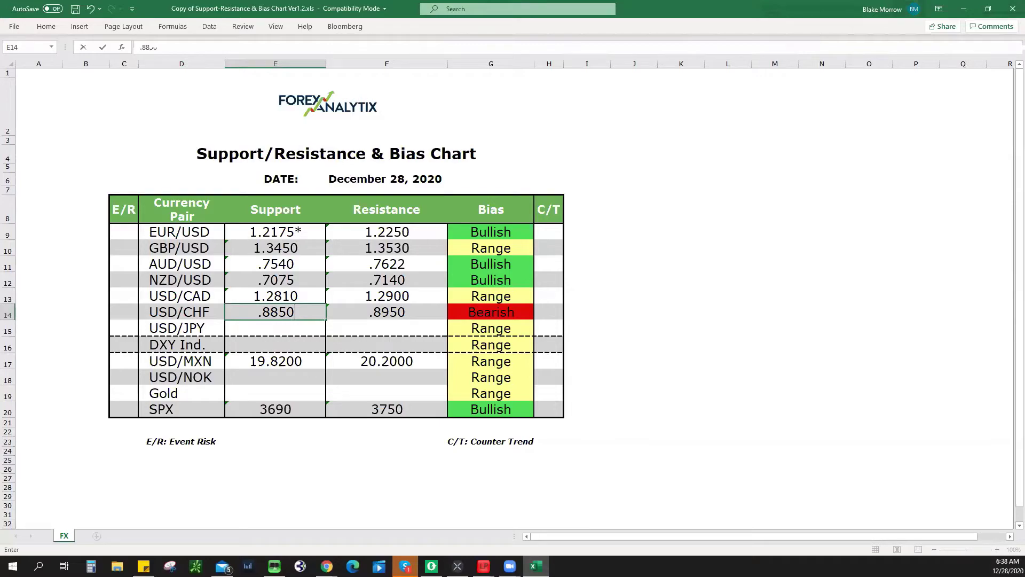
pyautogui.click(908, 283)
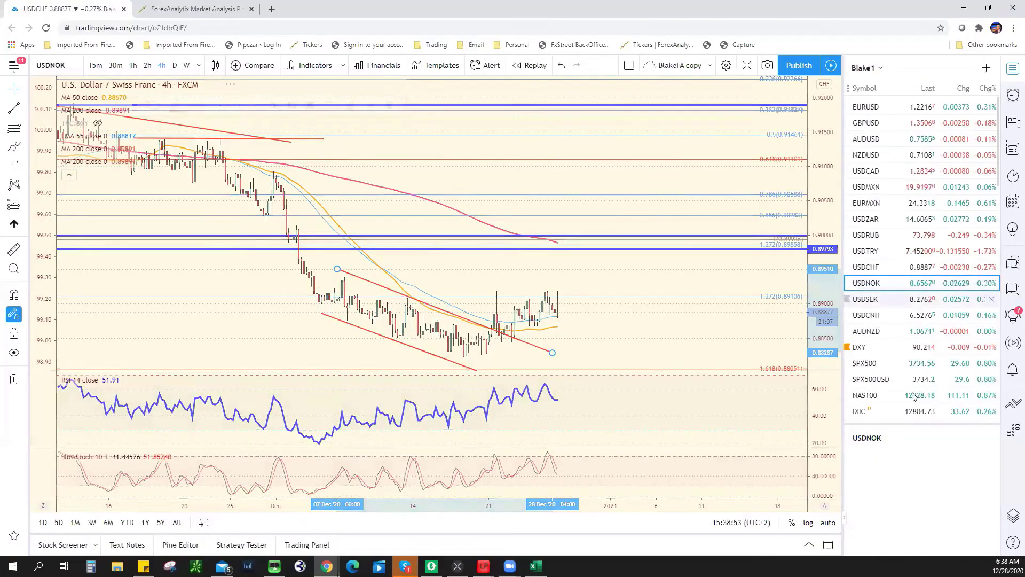
# - Zoom in and out on the USDNOK chart to review recent price action
pyautogui.scroll(-2, 572, 324)
pyautogui.scroll(-2, 732, 384)
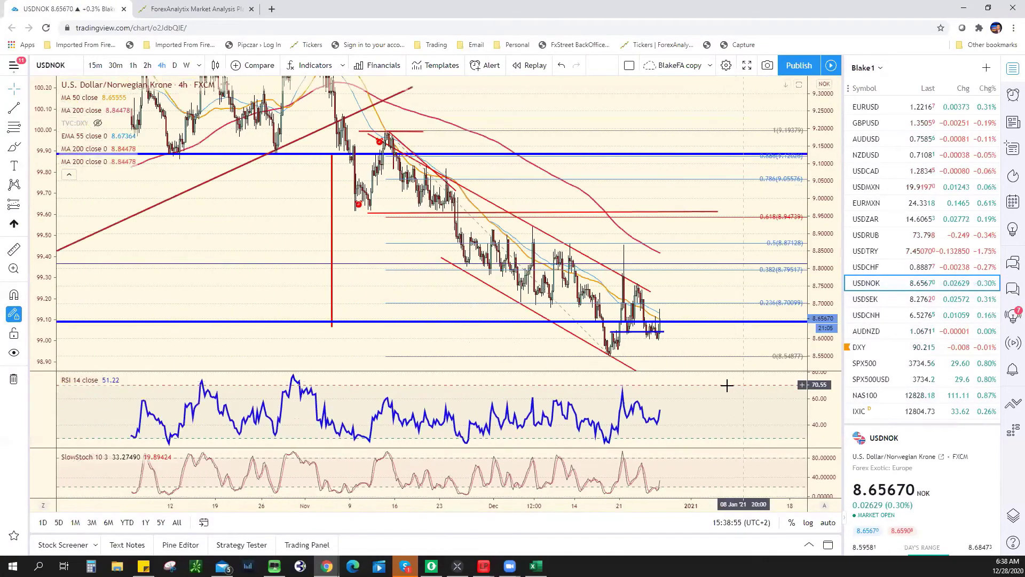
pyautogui.scroll(-2, 723, 384)
pyautogui.scroll(-2, 611, 344)
pyautogui.scroll(2, 610, 344)
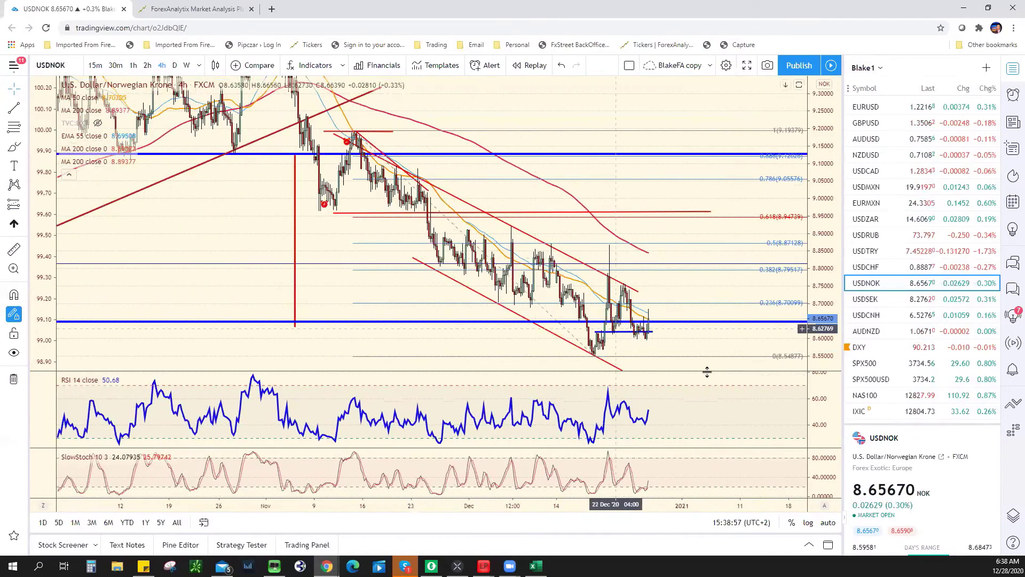
pyautogui.scroll(-2, 657, 355)
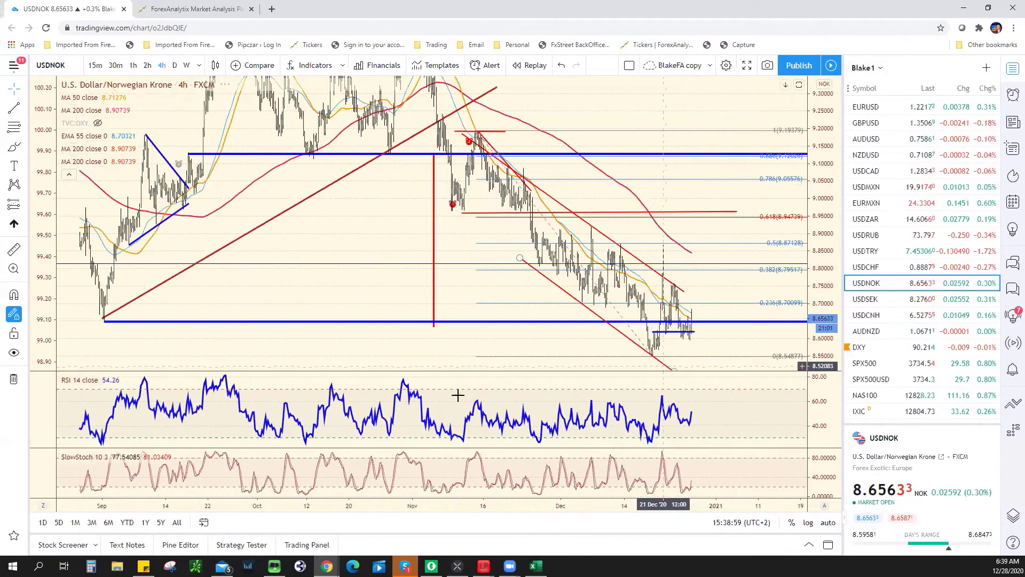
pyautogui.scroll(-2, 457, 393)
pyautogui.scroll(2, 468, 423)
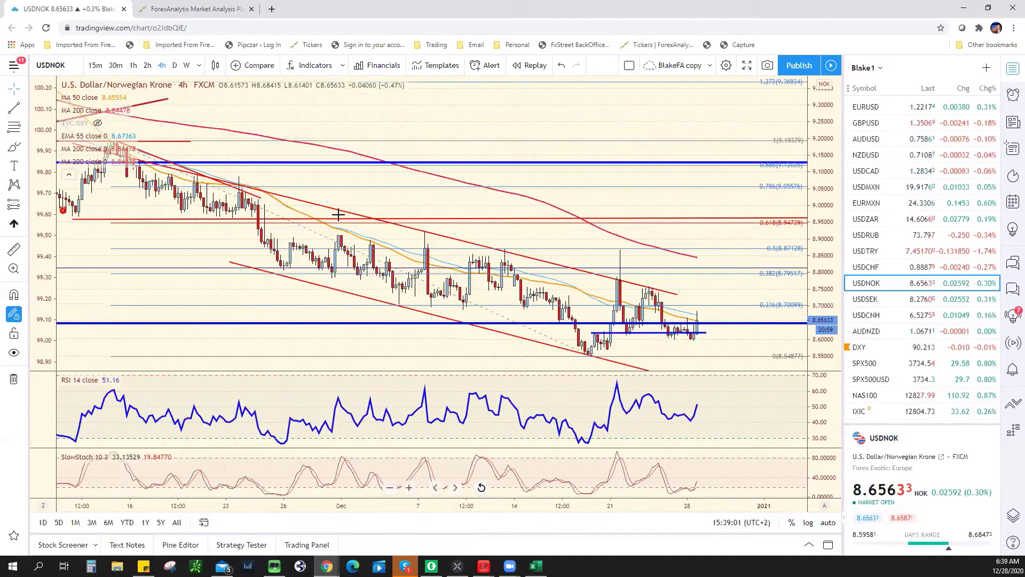
pyautogui.scroll(2, 443, 320)
pyautogui.scroll(2, 427, 267)
pyautogui.scroll(-2, 416, 213)
pyautogui.scroll(-2, 598, 251)
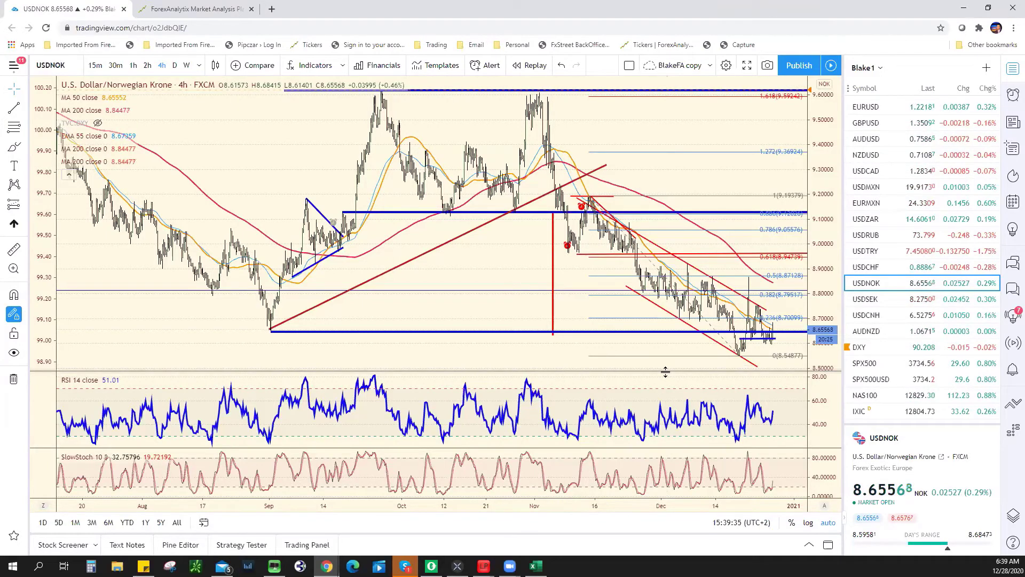
# - Switch USDNOK to the daily timeframe and zoom out to review it
pyautogui.click(175, 65)
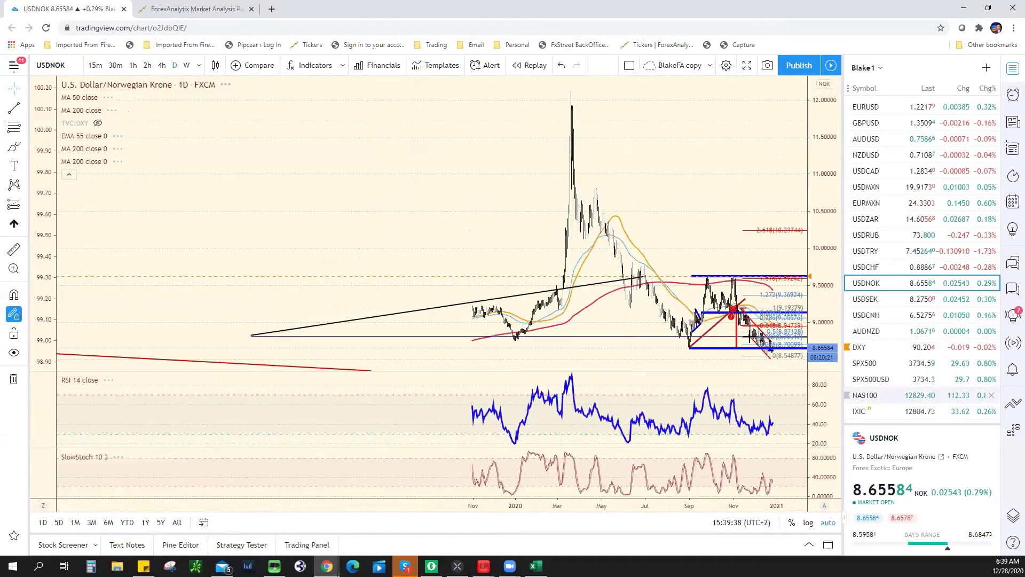
pyautogui.scroll(3, 709, 342)
pyautogui.scroll(2, 707, 350)
pyautogui.scroll(2, 707, 352)
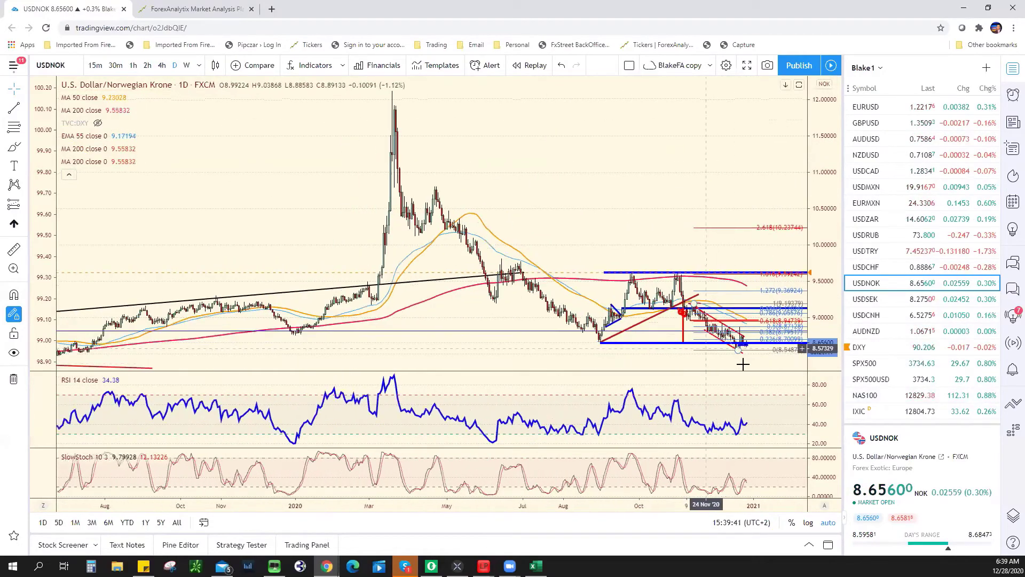
pyautogui.scroll(2, 706, 352)
pyautogui.scroll(1, 704, 353)
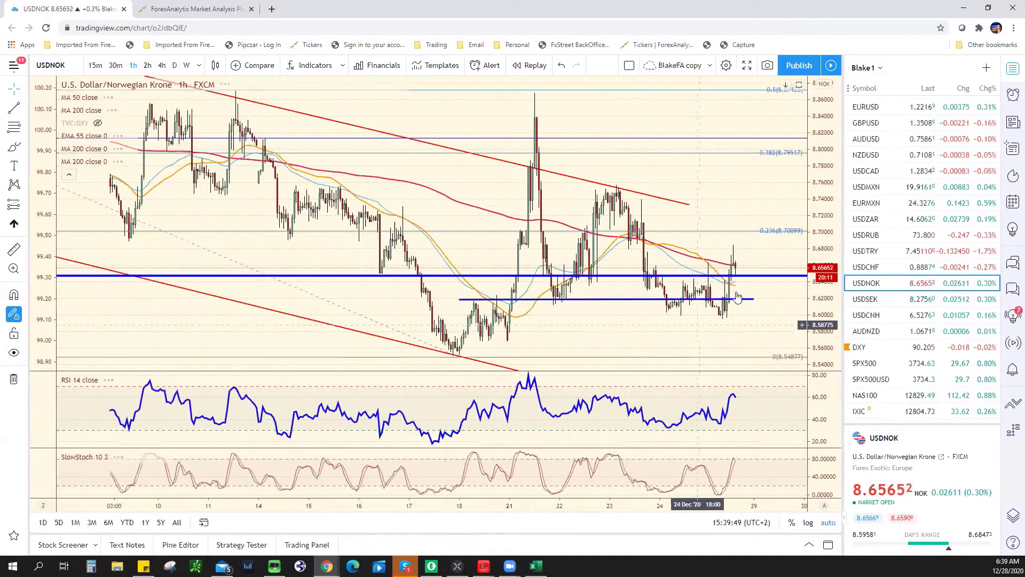
pyautogui.scroll(-3, 758, 288)
# - Nudge the upper red channel line slightly upward, then return to the spreadsheet
pyautogui.click(802, 279)
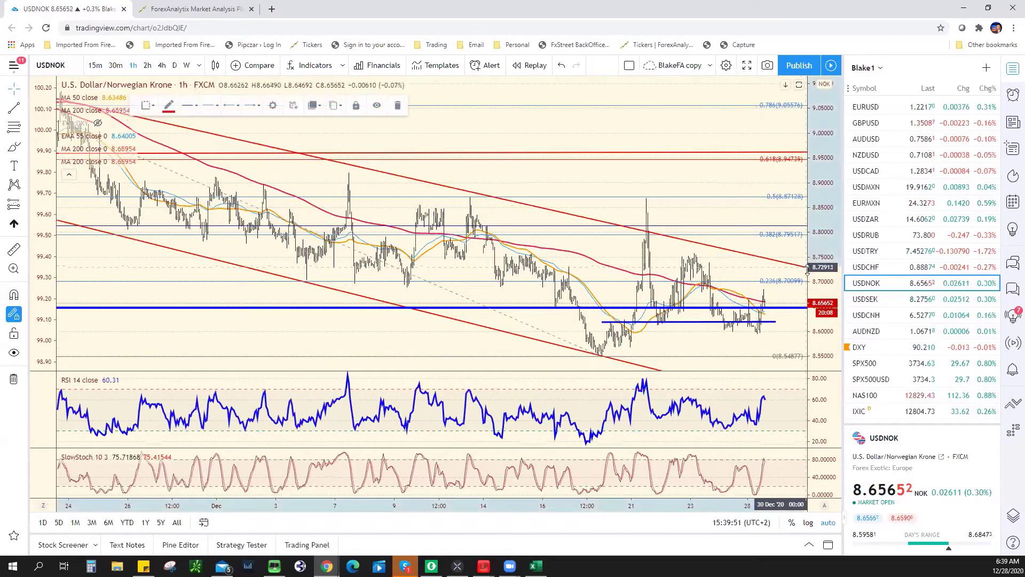
pyautogui.moveTo(802, 279); pyautogui.dragTo(768, 273)
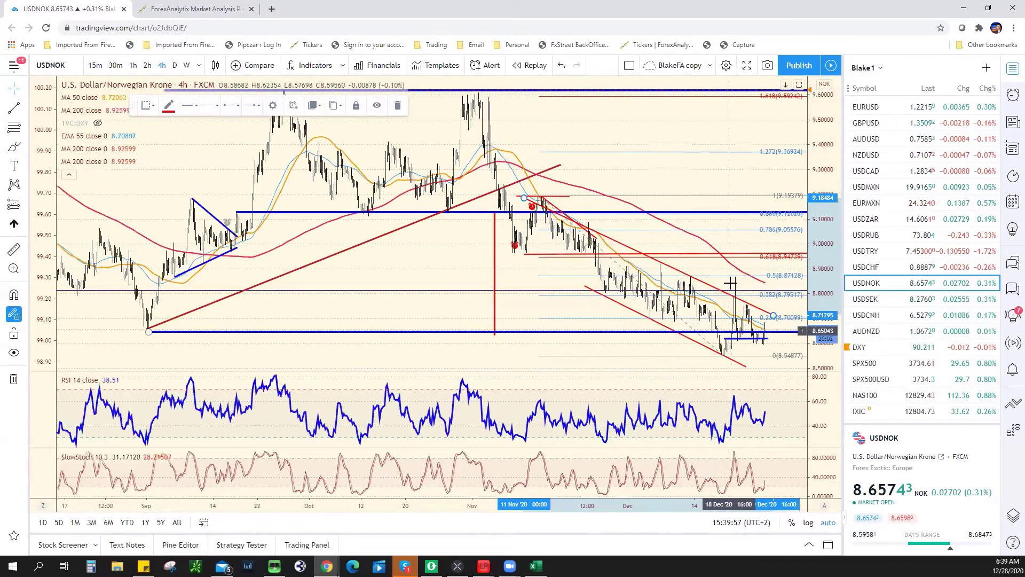
pyautogui.scroll(1, 721, 285)
pyautogui.scroll(1, 713, 287)
pyautogui.scroll(1, 704, 290)
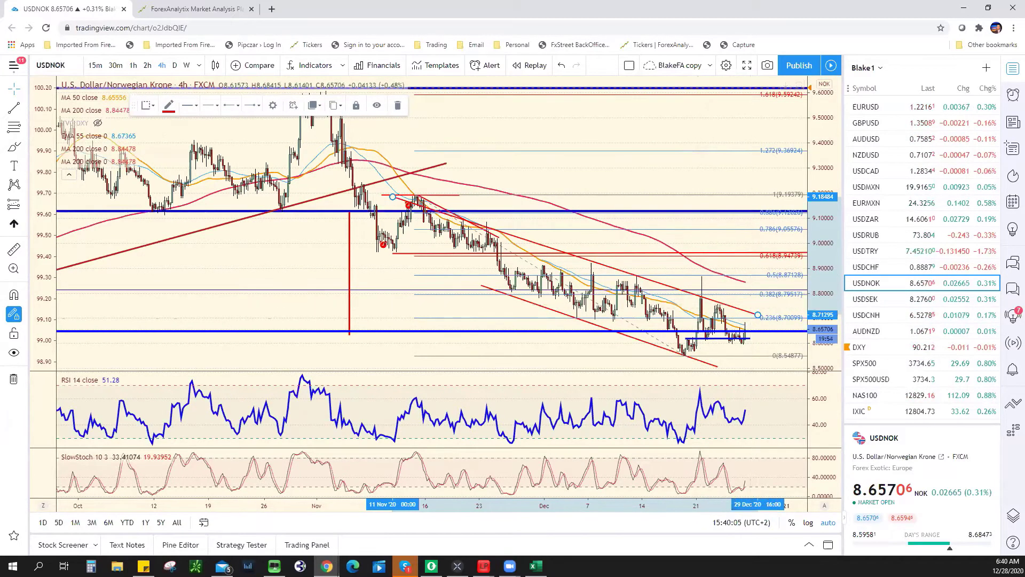
pyautogui.hotkey('alt', 'Tab')
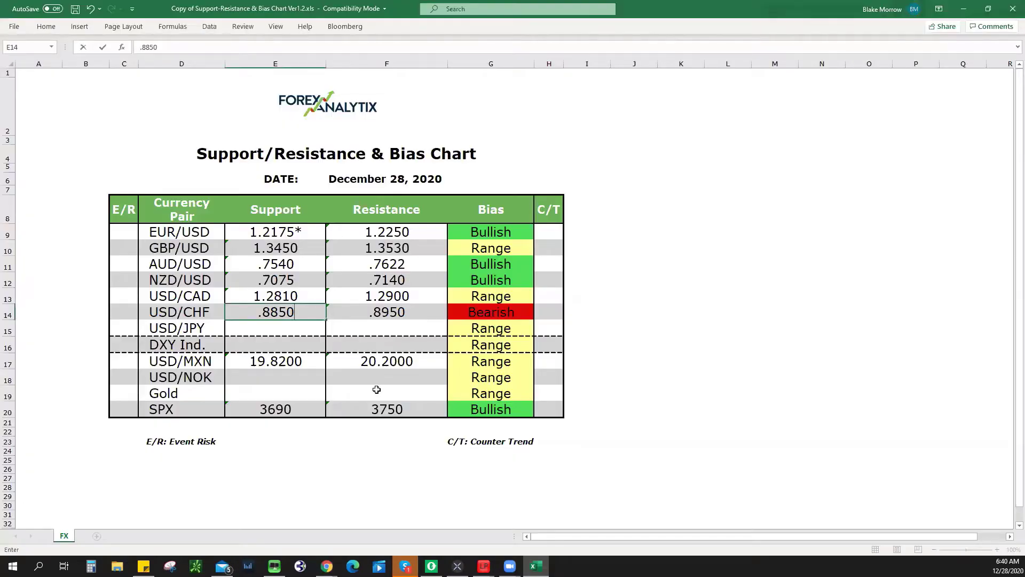
# - Type 8.7500 into F18 as USD/NOK resistance and pick Bearish in G18
pyautogui.click(377, 383)
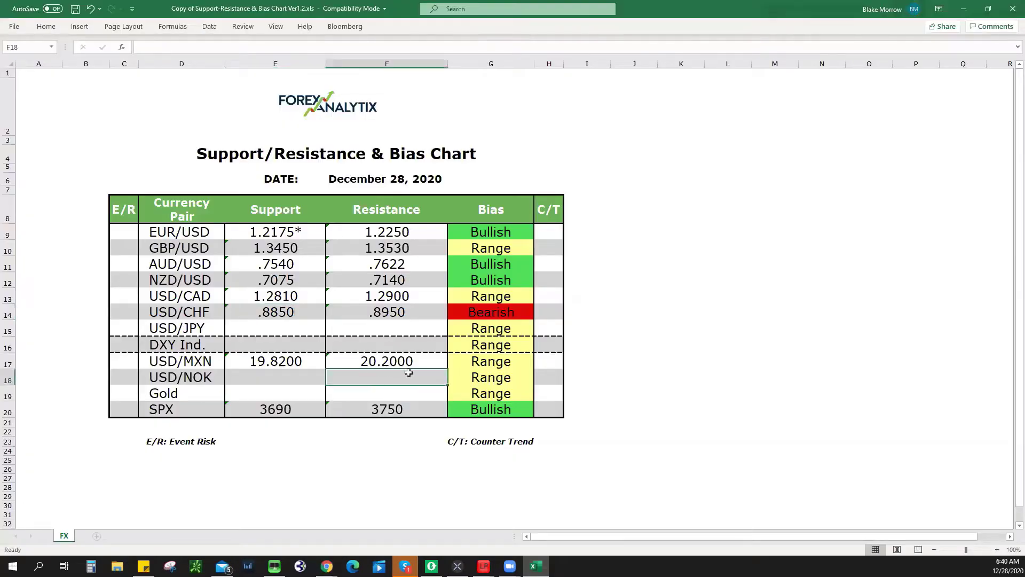
pyautogui.write('8.75')
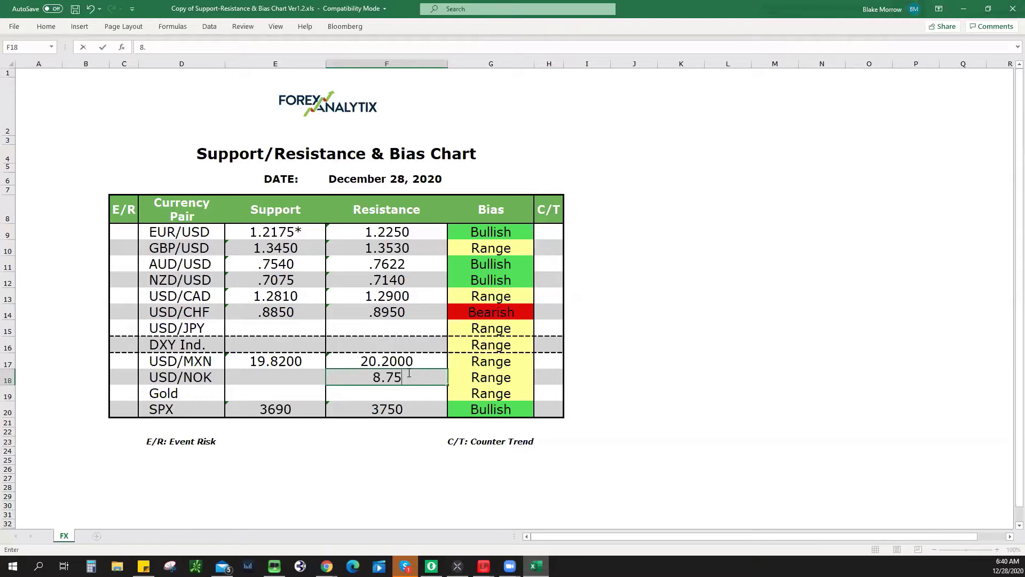
pyautogui.write('00')
pyautogui.click(491, 381)
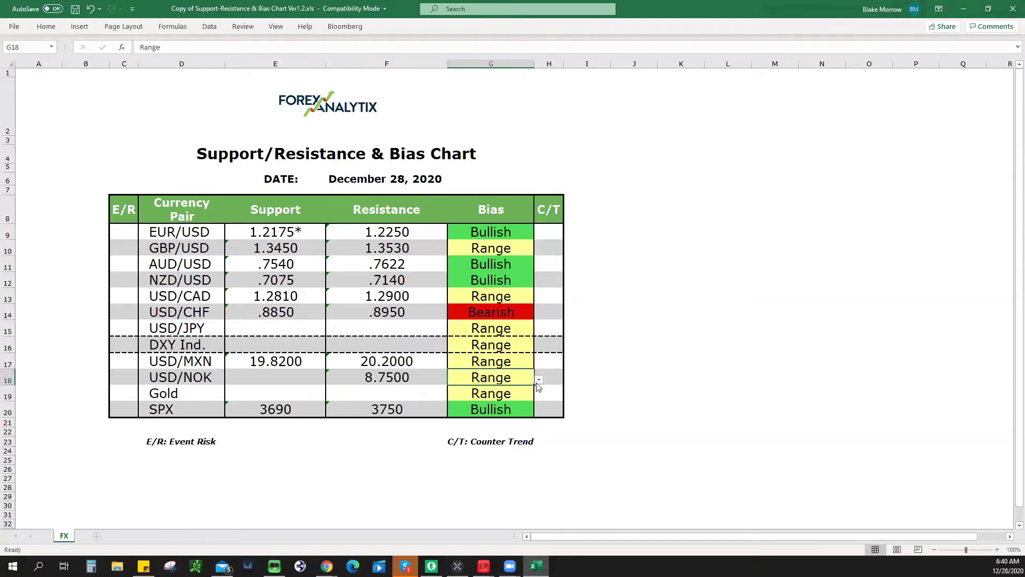
pyautogui.click(539, 379)
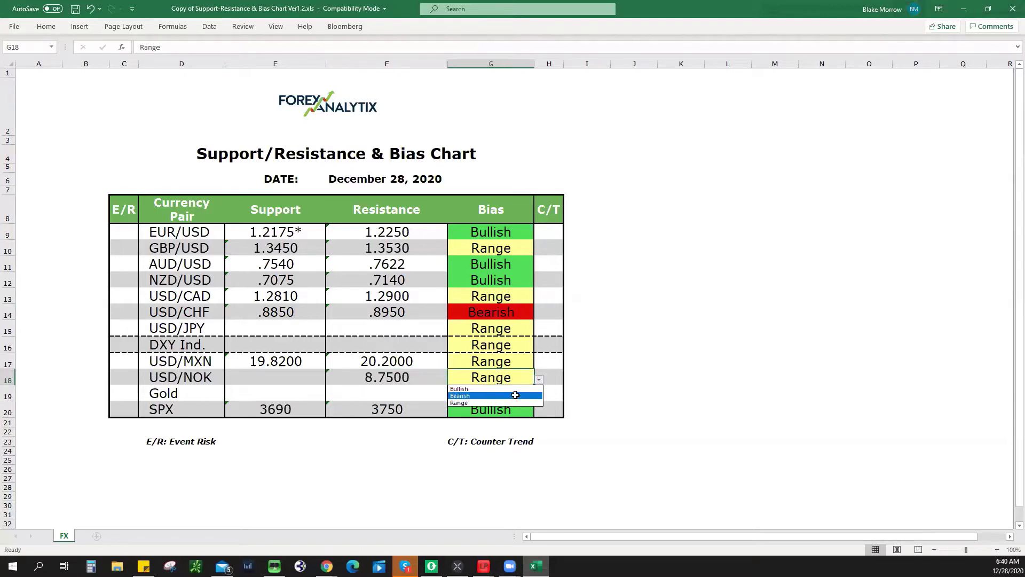
pyautogui.click(469, 389)
# - Drag the short blue support line near 8.60 to the right on USDNOK
pyautogui.hotkey('alt', 'Tab')
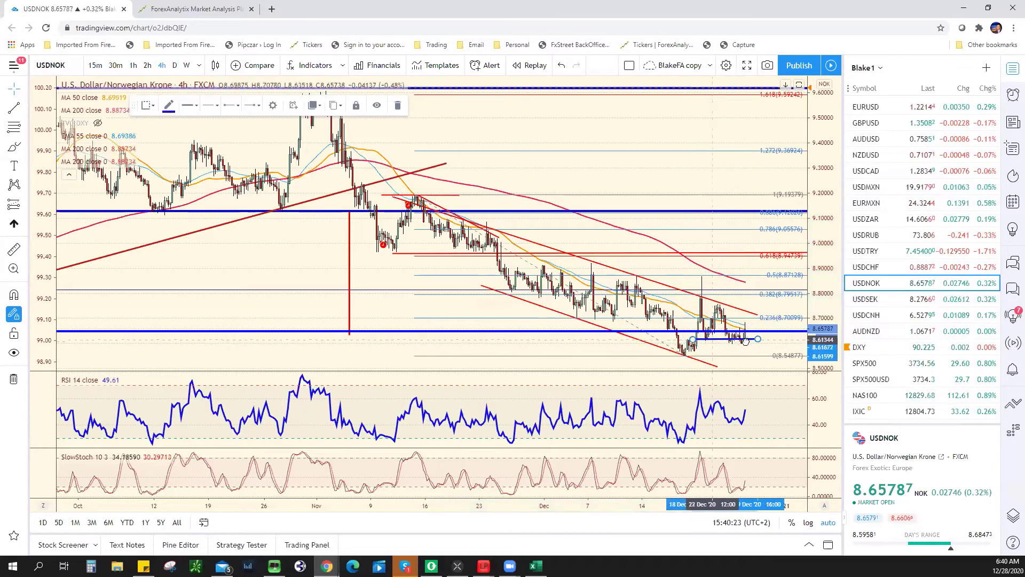
pyautogui.moveTo(706, 339); pyautogui.dragTo(746, 346)
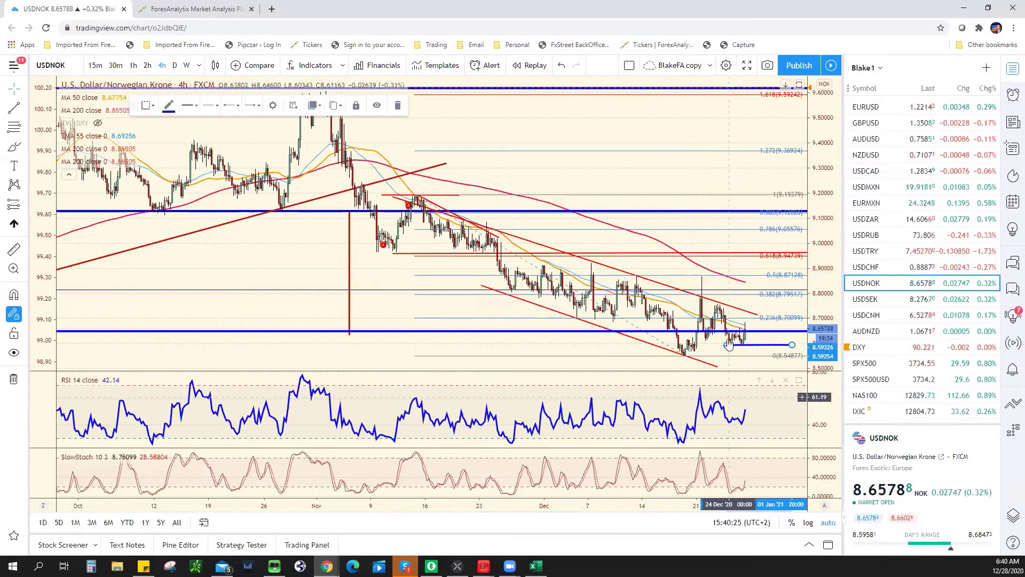
pyautogui.scroll(2, 597, 340)
pyautogui.scroll(3, 597, 340)
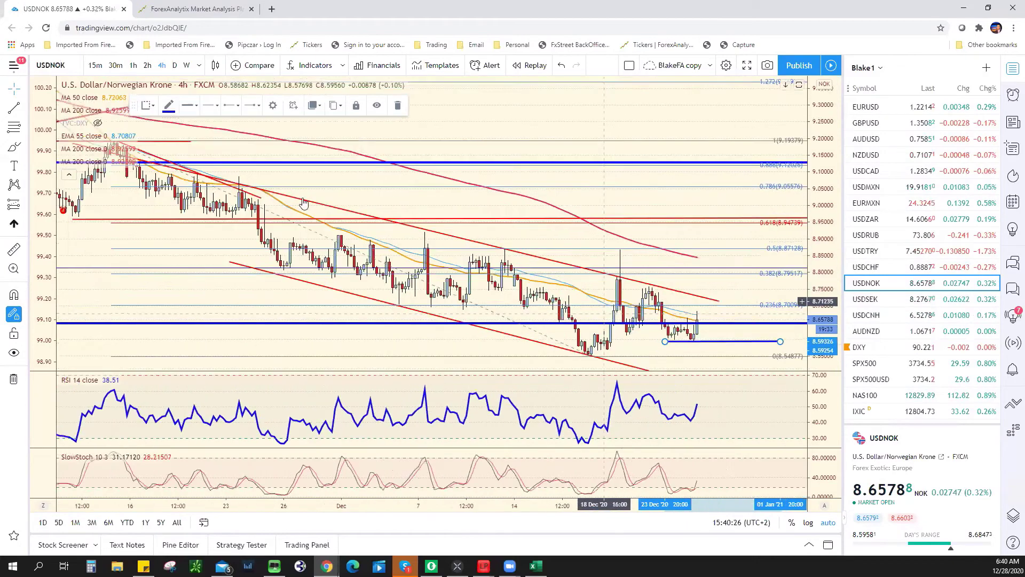
# - Draw a Fibonacci retracement from the December low to the December 21 high, then delete it
pyautogui.click(14, 129)
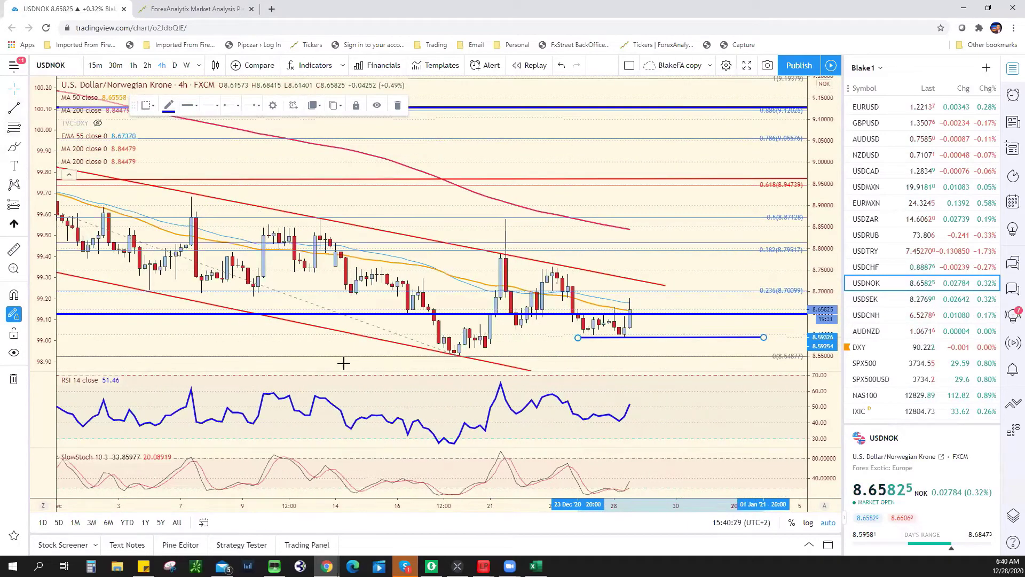
pyautogui.click(454, 356)
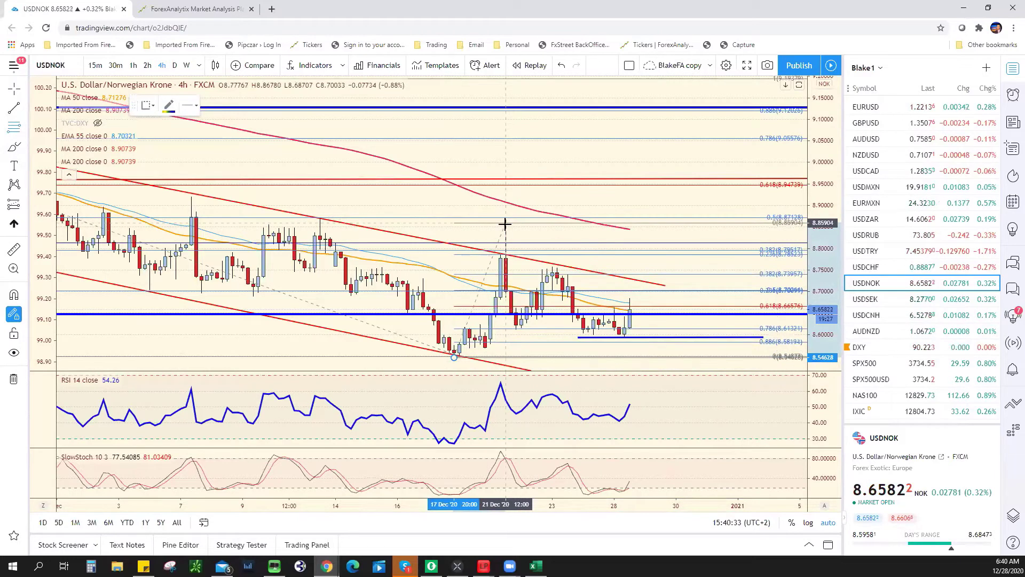
pyautogui.click(505, 225)
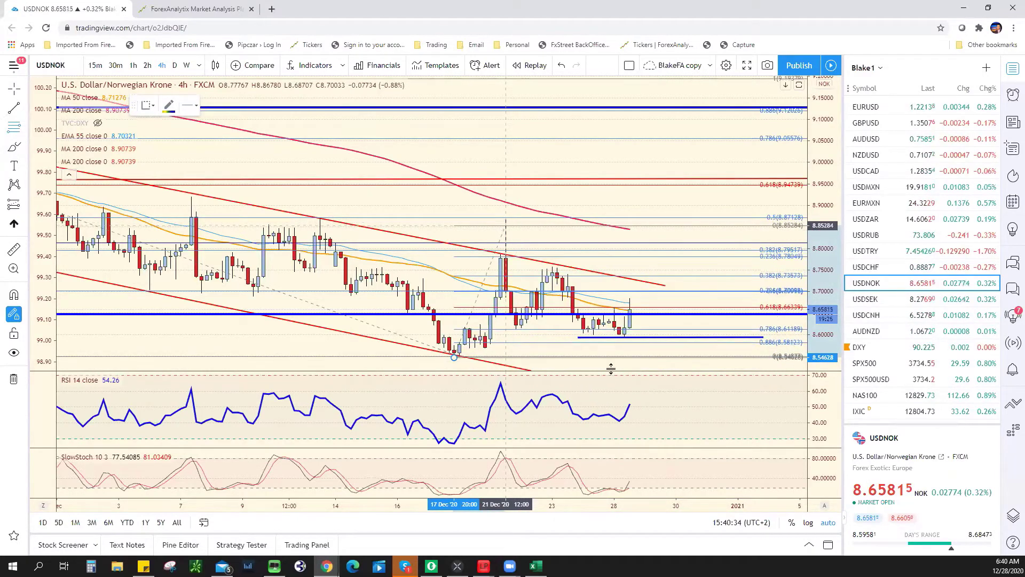
pyautogui.press('Delete')
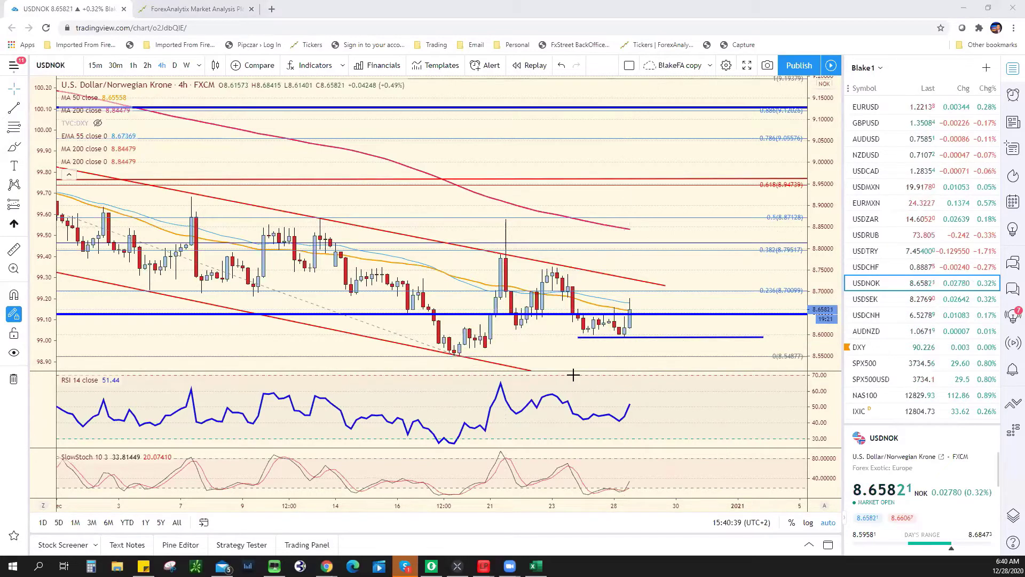
# - Type 8.6000 into USD/NOK support cell E18, then return to TradingView
pyautogui.hotkey('alt', 'Tab')
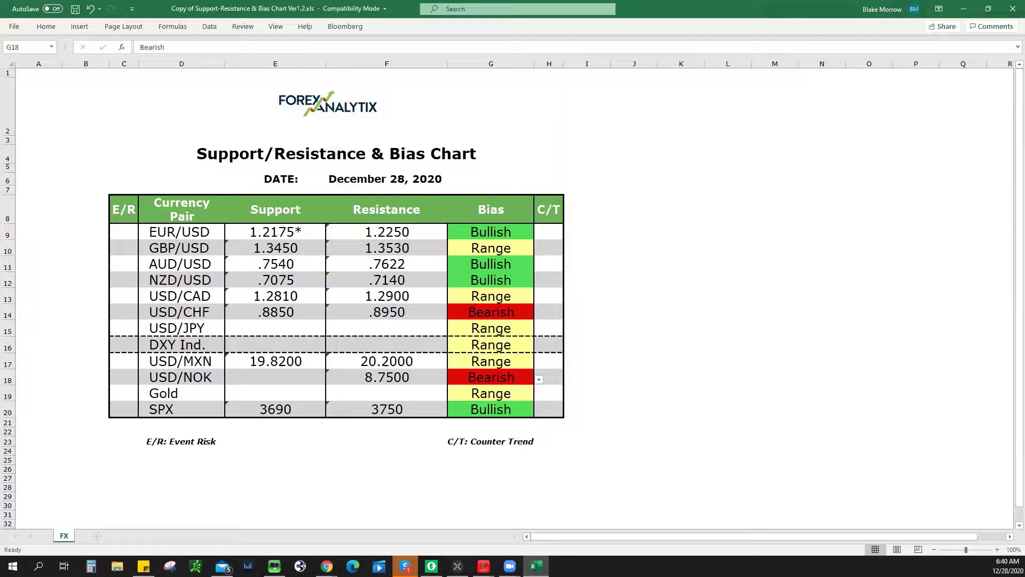
pyautogui.click(272, 380)
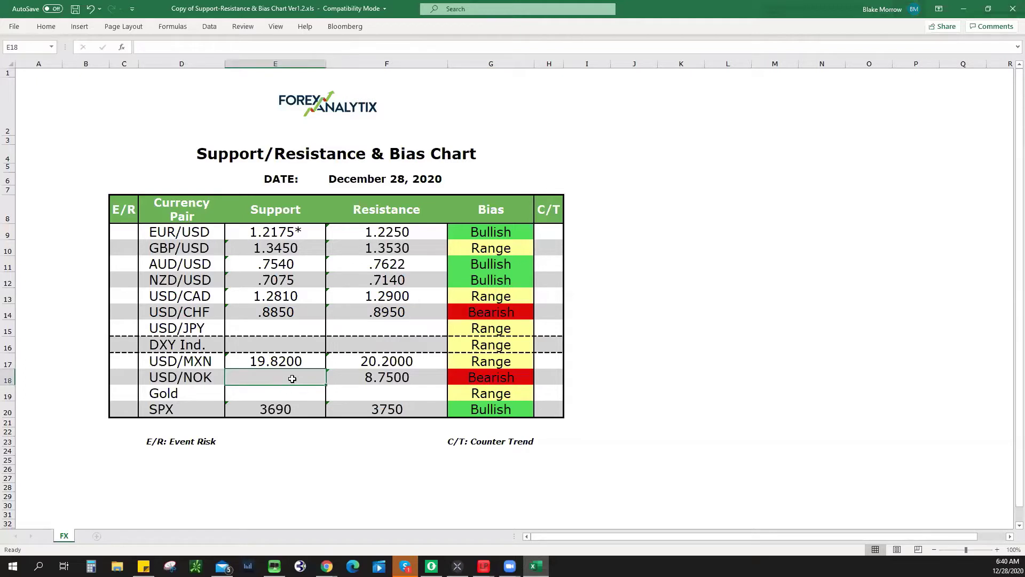
pyautogui.write('8.6000')
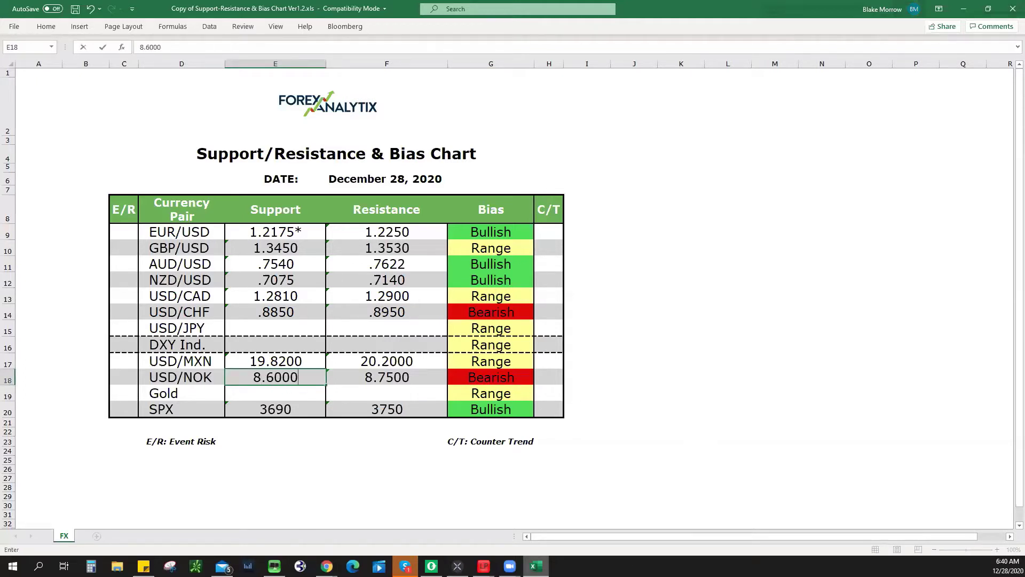
pyautogui.hotkey('alt', 'Tab')
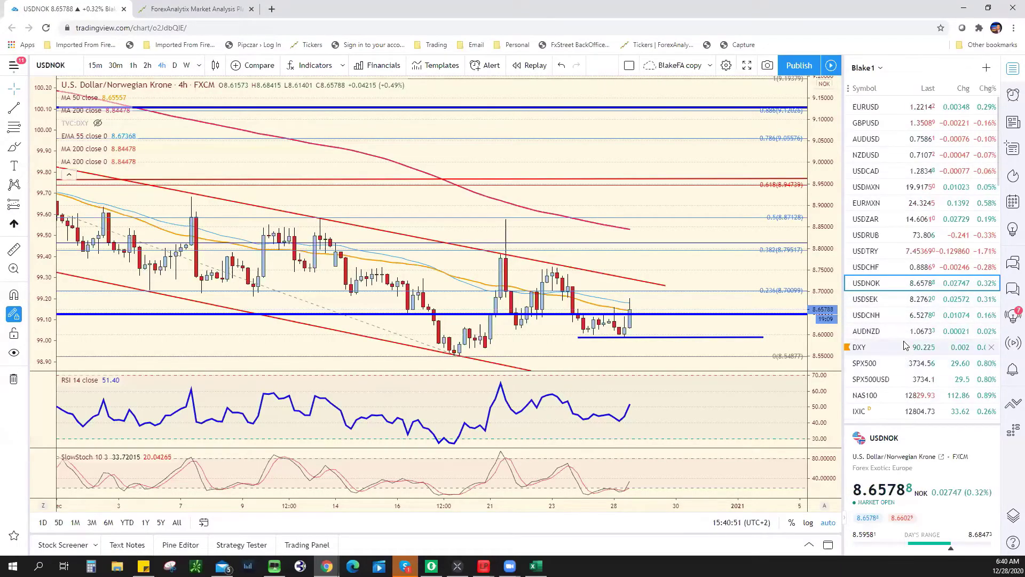
# - Switch the chart to USDJPY, select its existing Fibonacci retracement, and pan slightly
pyautogui.scroll(-2, 907, 337)
pyautogui.scroll(-4, 909, 318)
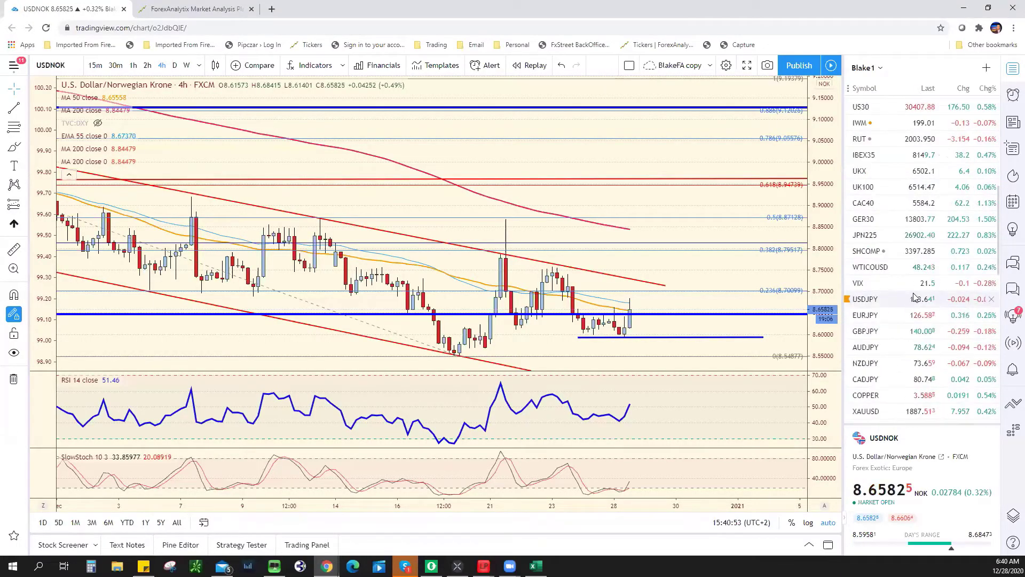
pyautogui.click(910, 301)
pyautogui.scroll(-2, 582, 315)
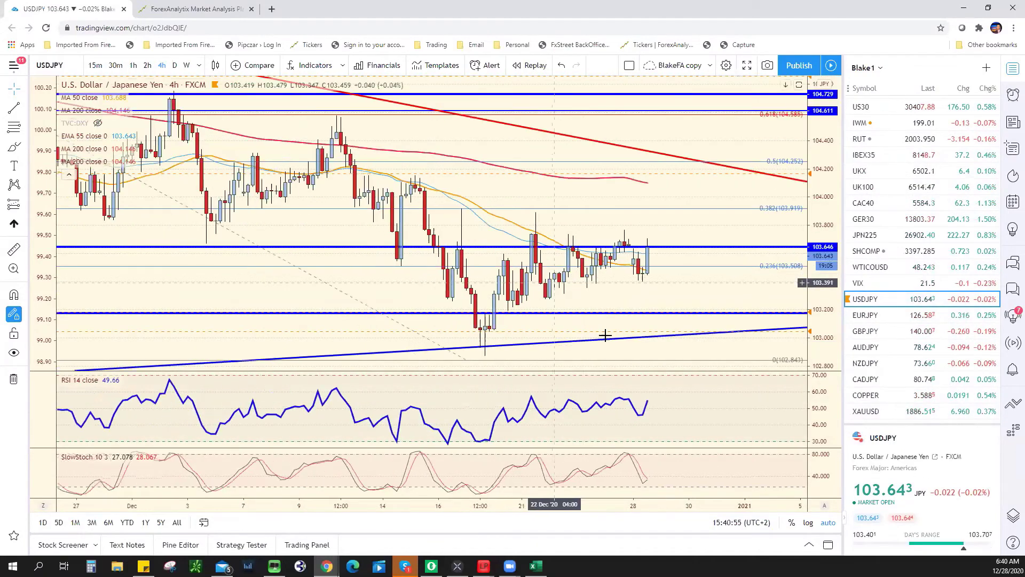
pyautogui.scroll(-2, 619, 379)
pyautogui.scroll(-2, 630, 374)
pyautogui.scroll(-2, 685, 365)
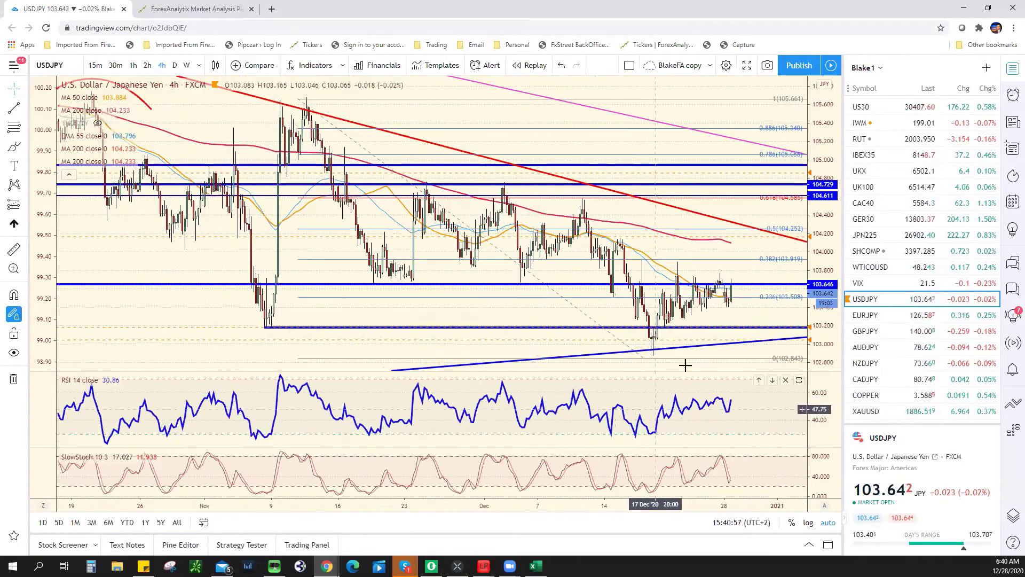
pyautogui.click(697, 262)
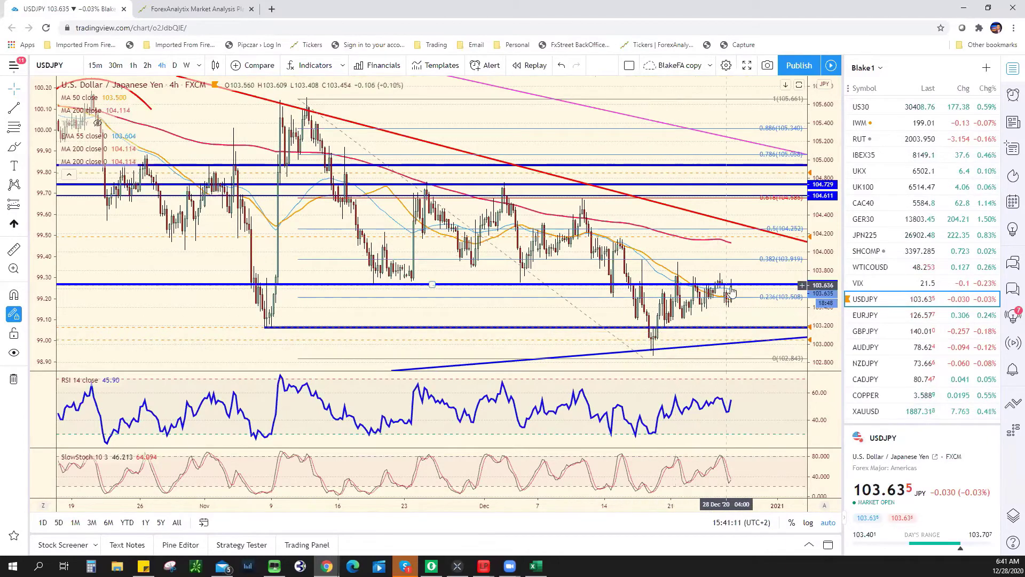
pyautogui.moveTo(647, 334); pyautogui.dragTo(669, 334)
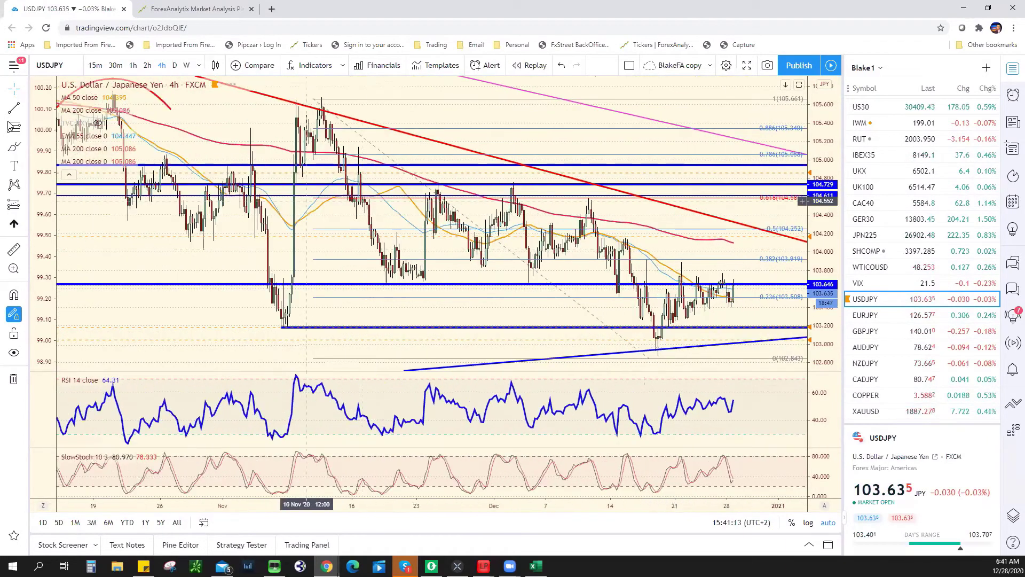
# - Draw a red trend line toward late December and a short upward red line
pyautogui.click(13, 108)
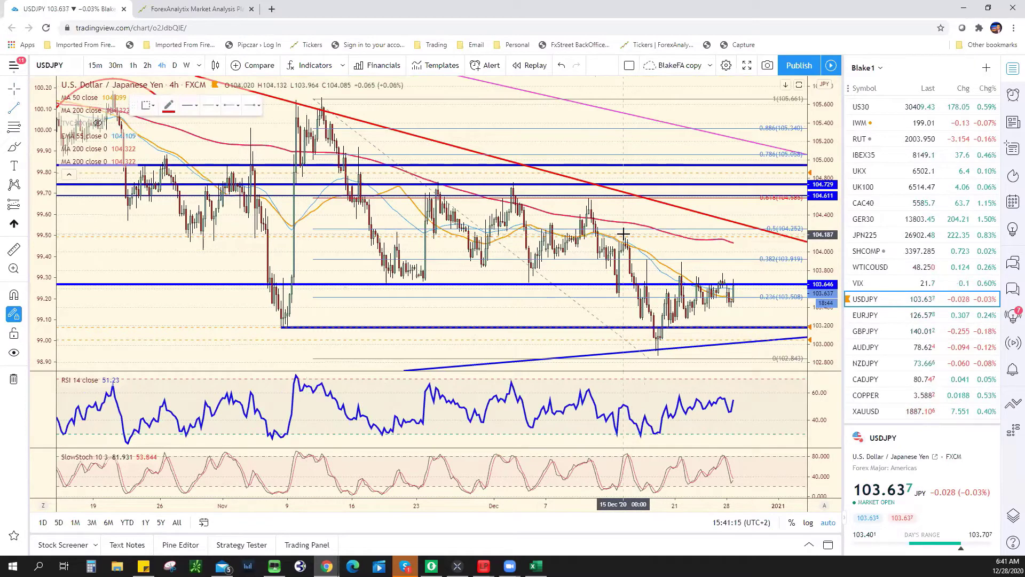
pyautogui.moveTo(623, 235); pyautogui.dragTo(752, 283)
pyautogui.click(754, 285)
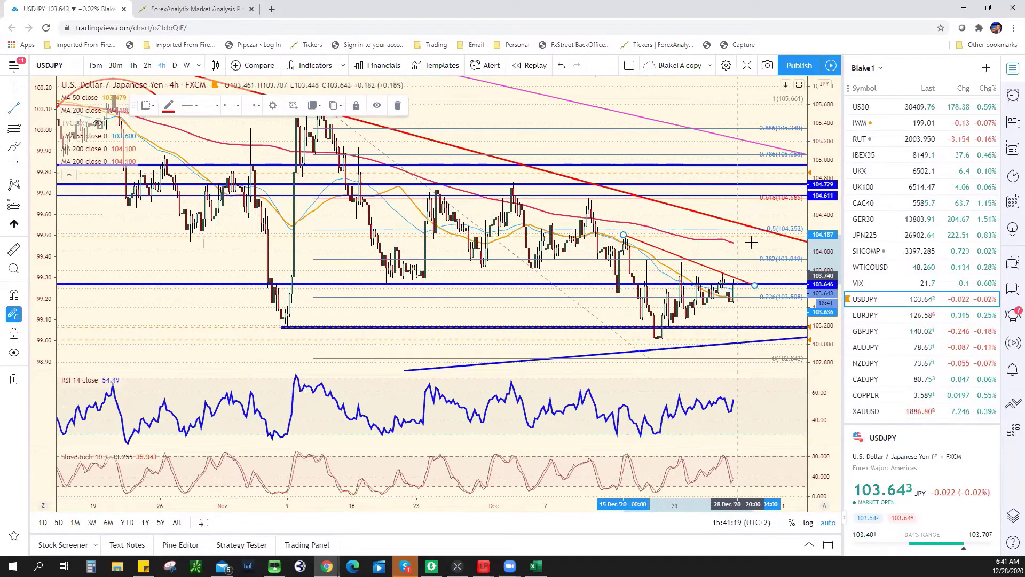
pyautogui.moveTo(737, 276); pyautogui.dragTo(754, 231)
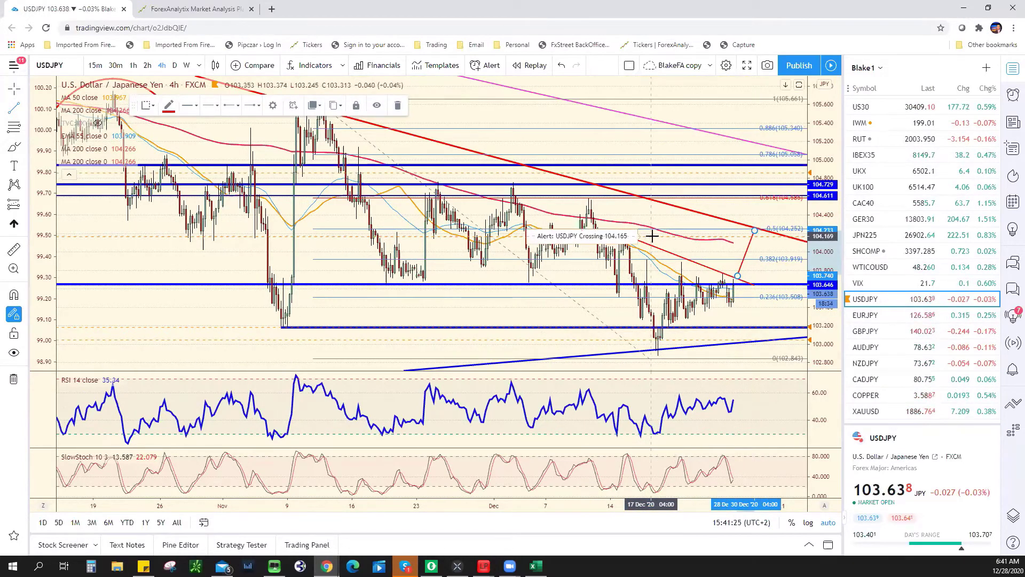
# - Zoom the USDJPY chart out and in to review levels, then return to Excel
pyautogui.scroll(-2, 756, 240)
pyautogui.scroll(-2, 762, 254)
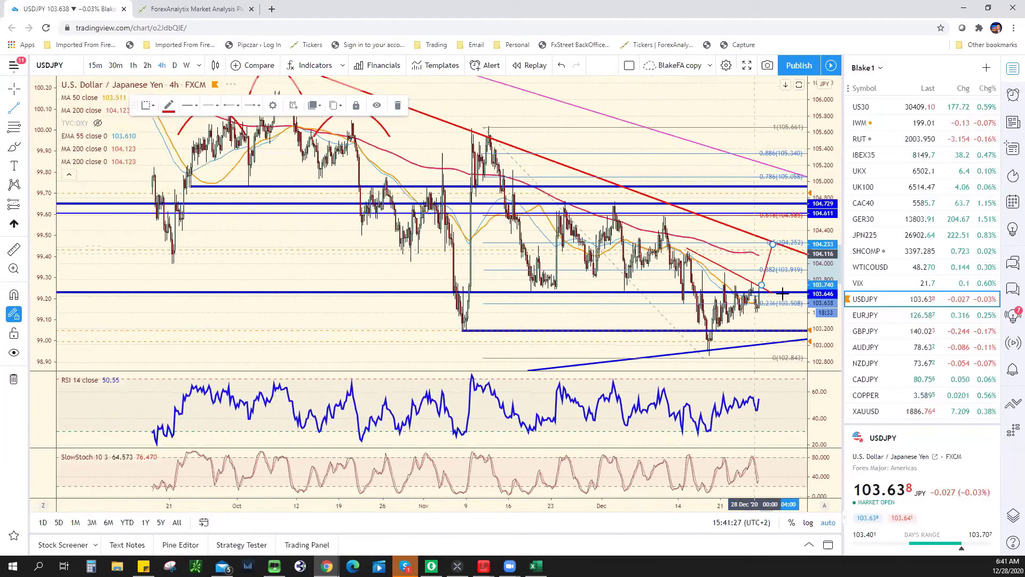
pyautogui.scroll(-2, 769, 270)
pyautogui.scroll(-2, 771, 278)
pyautogui.scroll(-2, 780, 299)
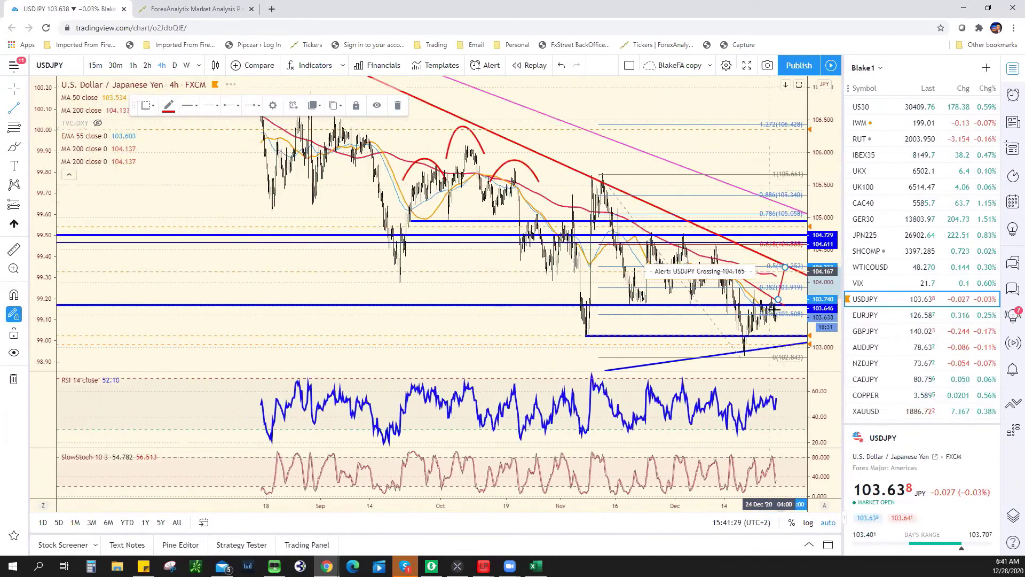
pyautogui.scroll(-2, 787, 320)
pyautogui.scroll(2, 779, 323)
pyautogui.scroll(2, 758, 312)
pyautogui.scroll(2, 739, 299)
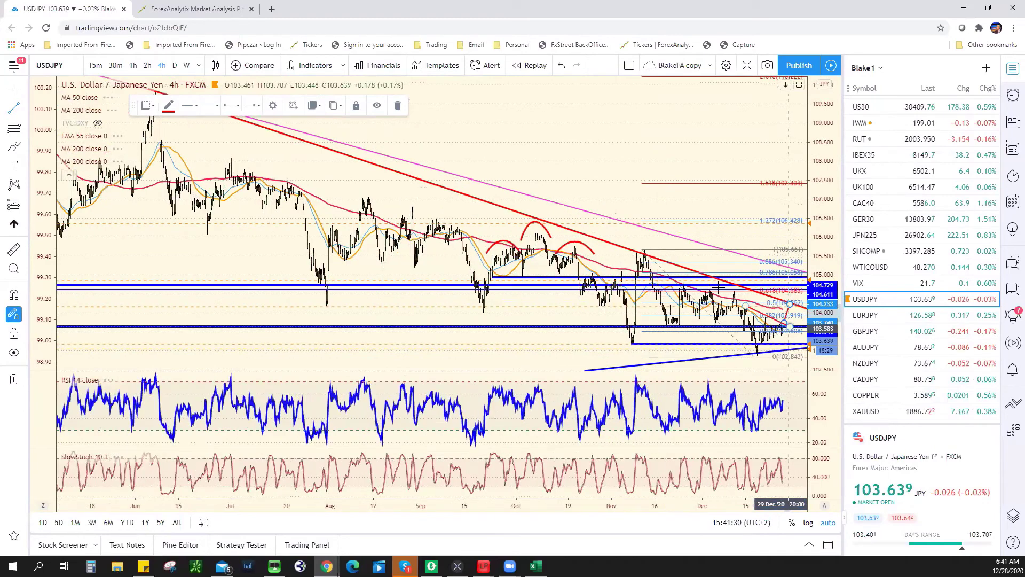
pyautogui.scroll(2, 716, 286)
pyautogui.scroll(2, 710, 283)
pyautogui.scroll(2, 694, 275)
pyautogui.scroll(2, 668, 264)
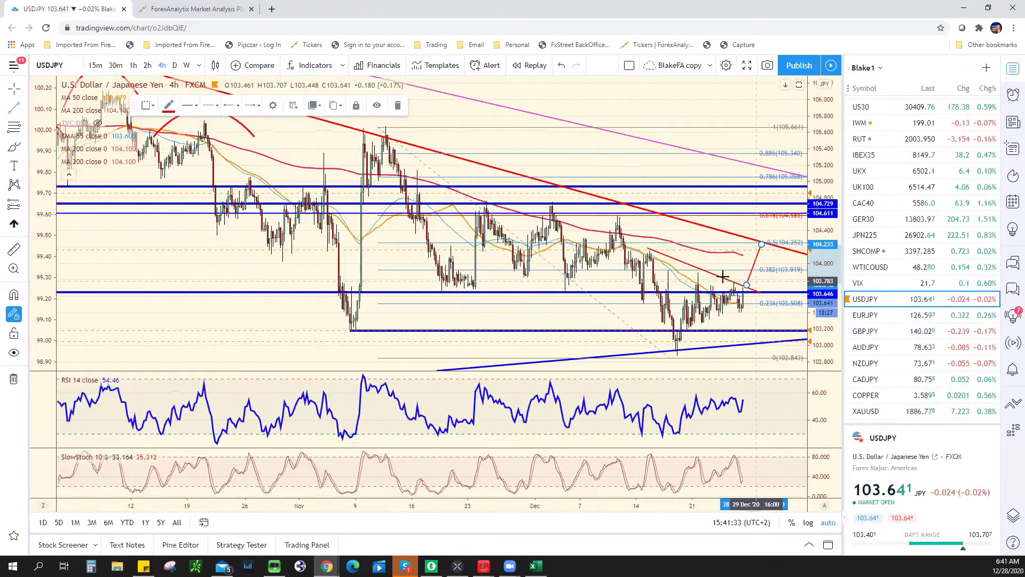
pyautogui.scroll(2, 568, 220)
pyautogui.scroll(-2, 568, 220)
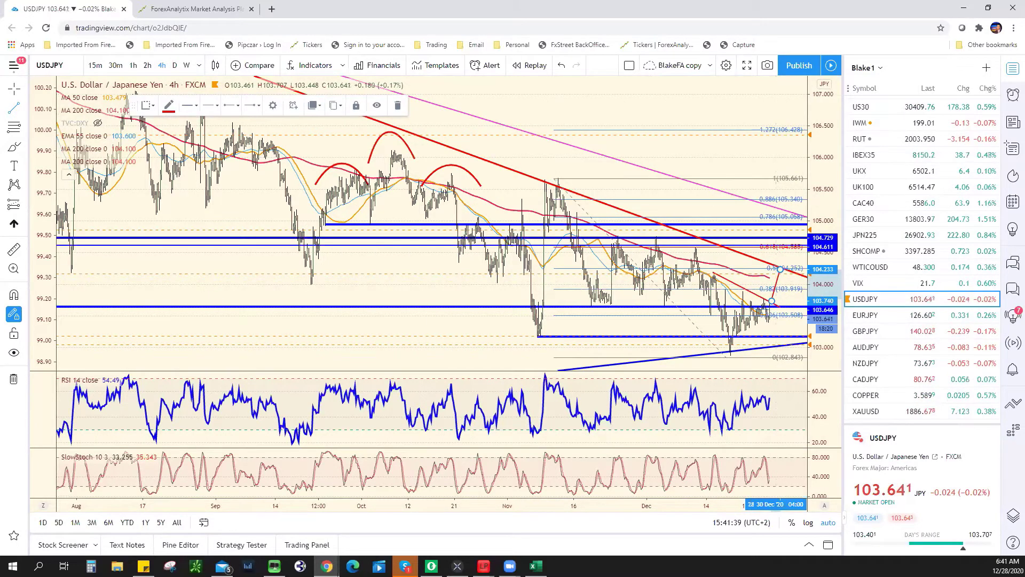
pyautogui.hotkey('alt', 'Tab')
# - Enter 104.00 in F15 and 103.00 in E15 for USD/JPY, then return to TradingView
pyautogui.click(393, 330)
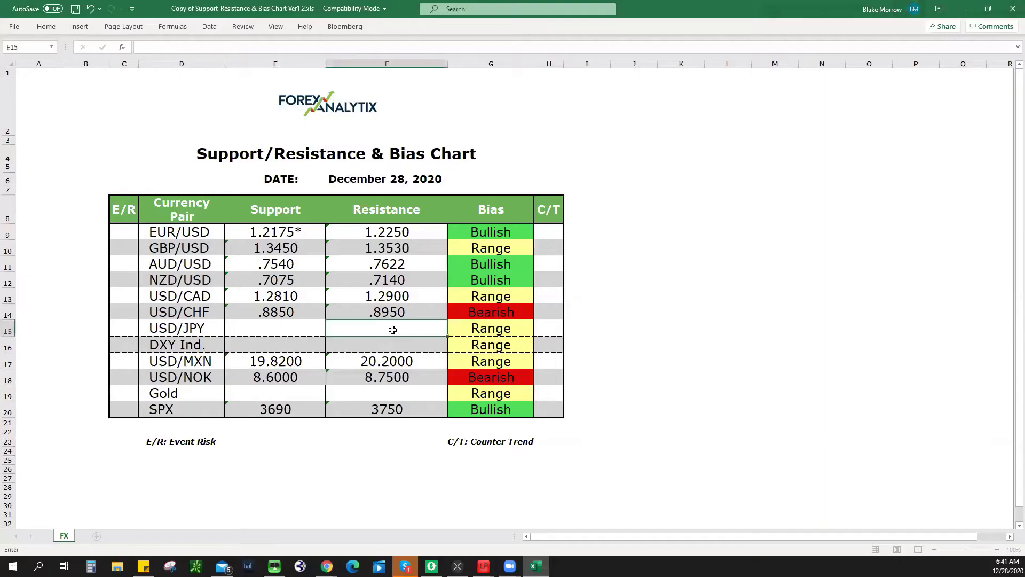
pyautogui.write('104')
pyautogui.write('.00')
pyautogui.click(292, 333)
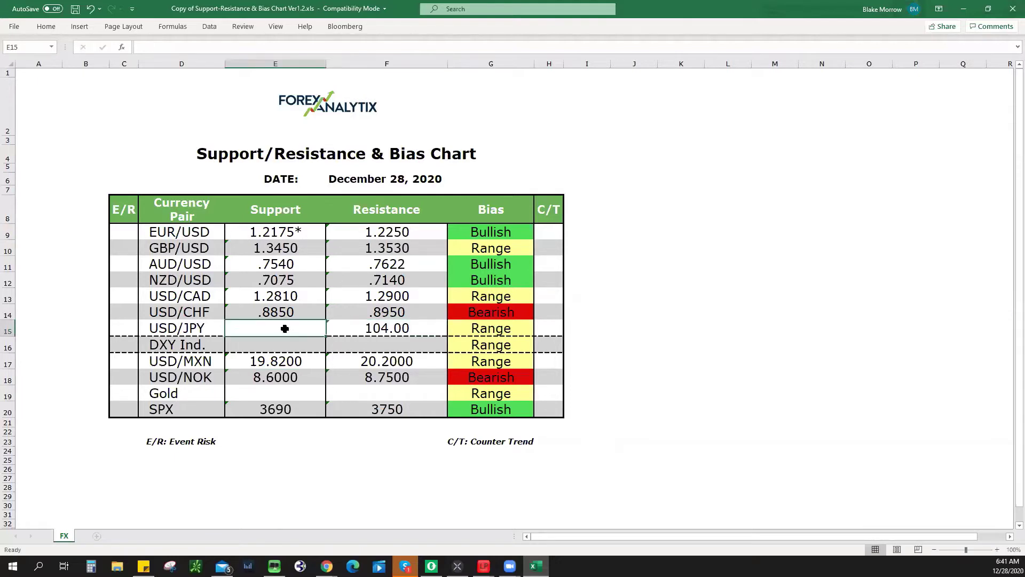
pyautogui.write('103.00')
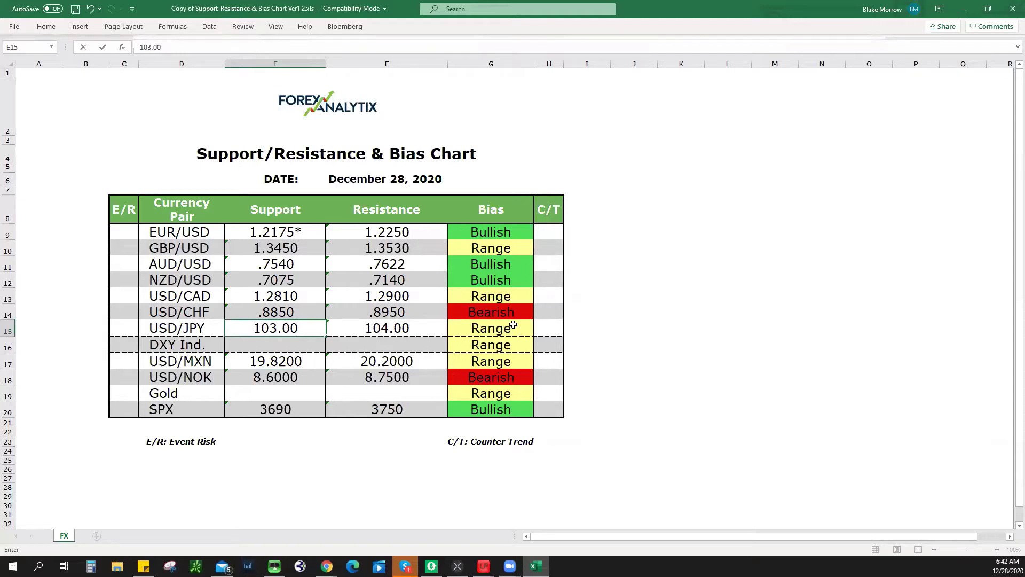
pyautogui.hotkey('alt', 'Tab')
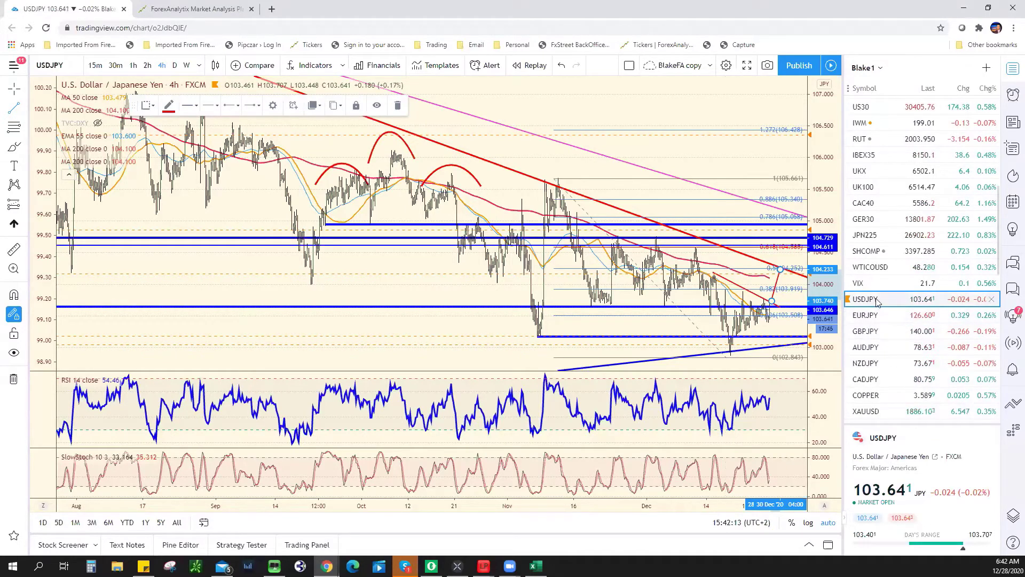
# - Scroll the watchlist to DXY, open its chart and zoom to review recent levels
pyautogui.scroll(1, 890, 319)
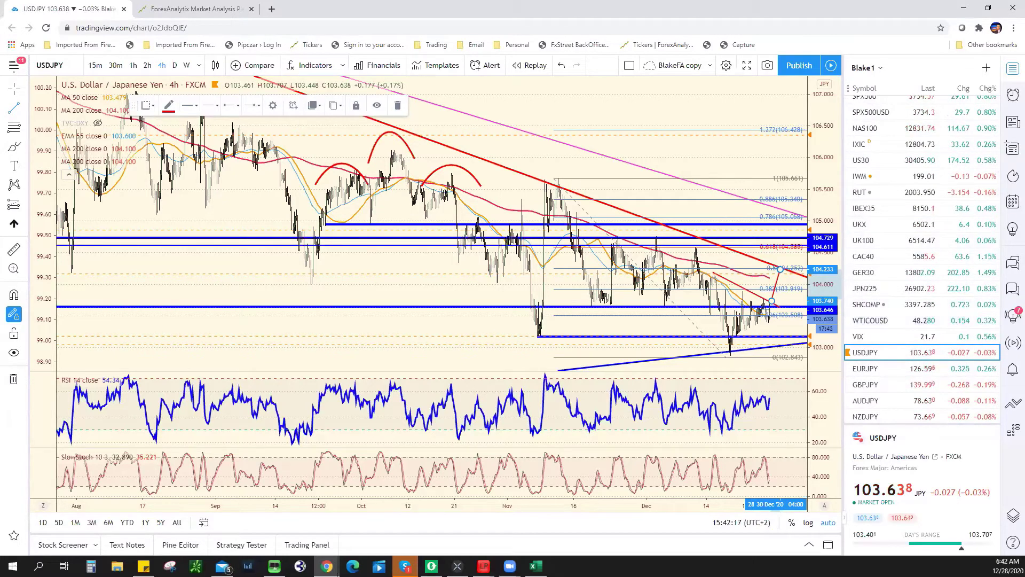
pyautogui.scroll(1, 903, 273)
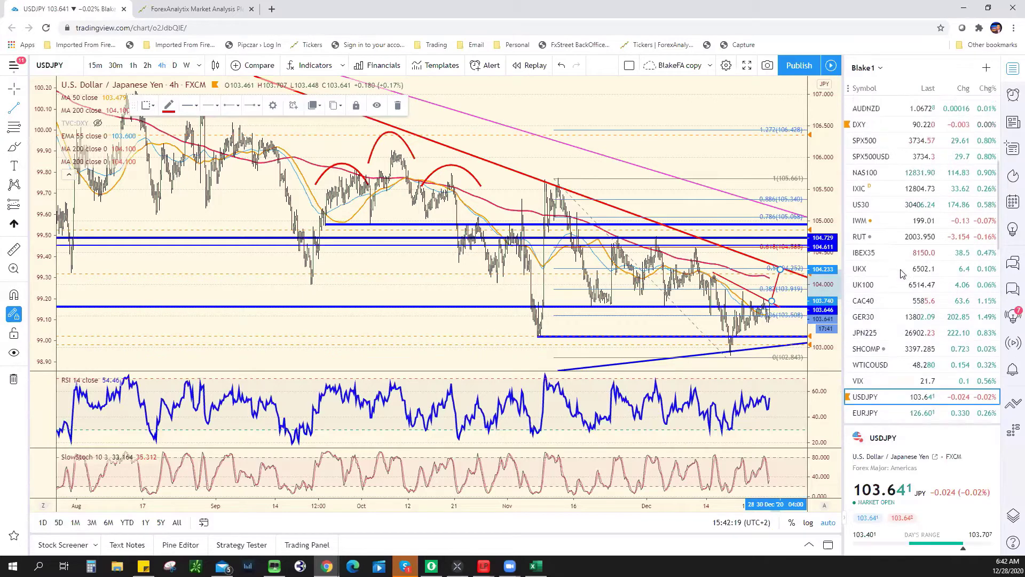
pyautogui.scroll(3, 902, 273)
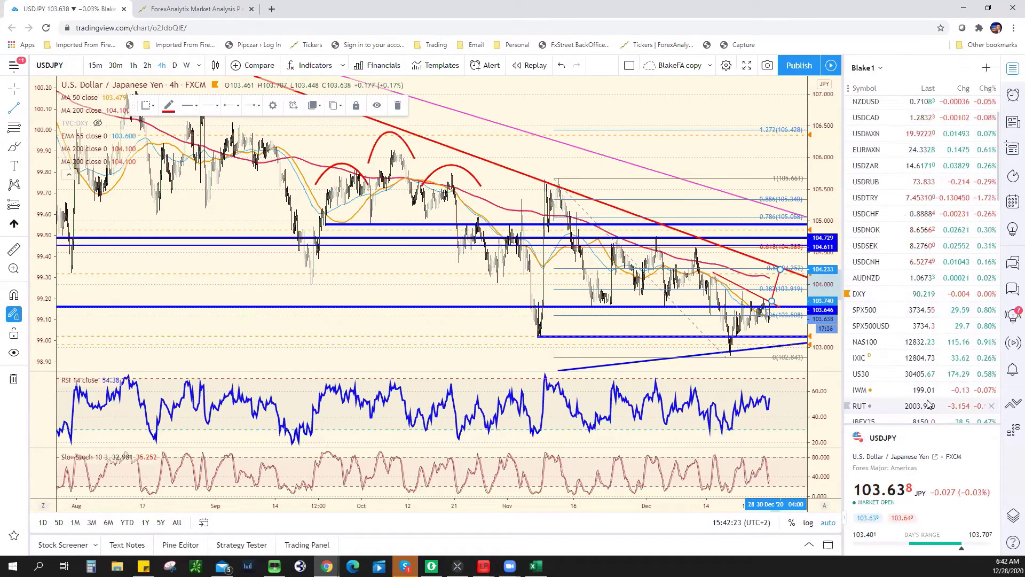
pyautogui.click(961, 299)
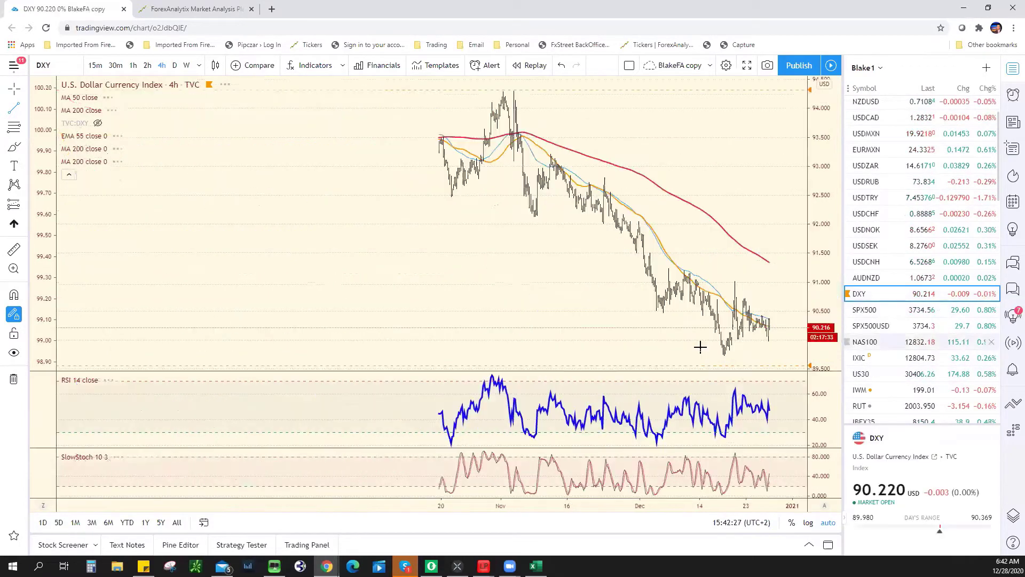
pyautogui.scroll(2, 701, 354)
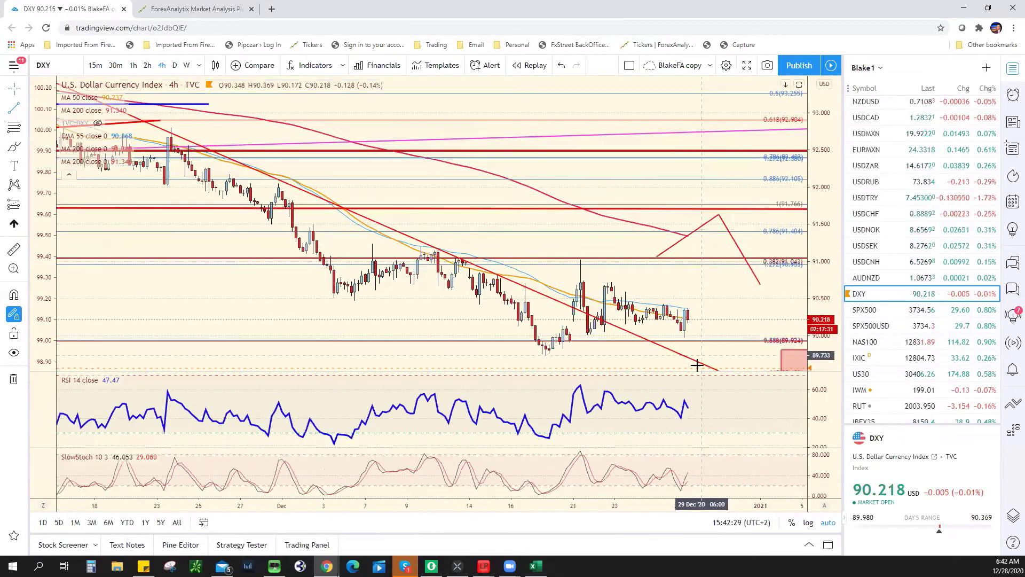
pyautogui.scroll(2, 700, 358)
pyautogui.scroll(2, 700, 362)
pyautogui.scroll(2, 699, 367)
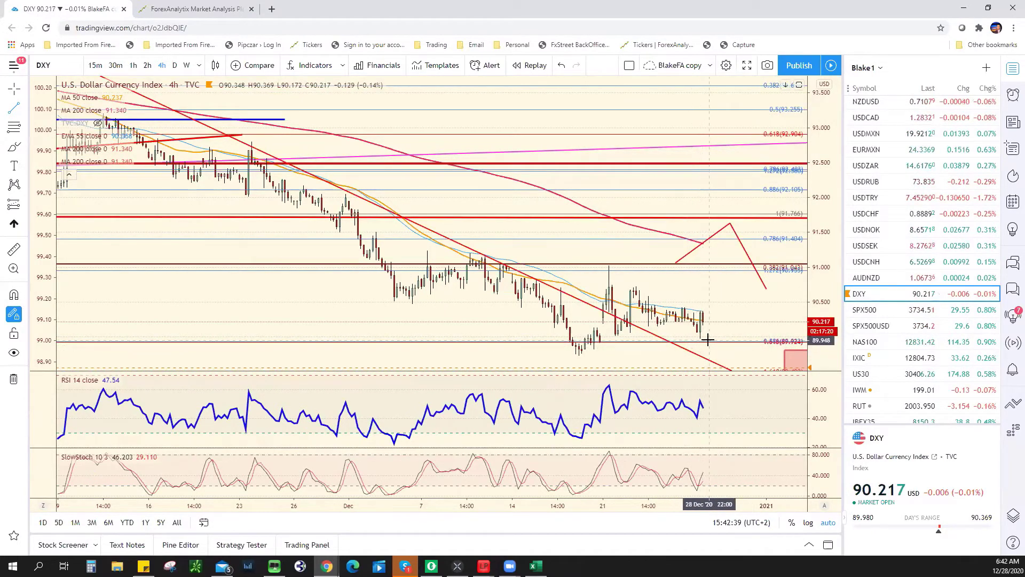
pyautogui.scroll(-1, 707, 340)
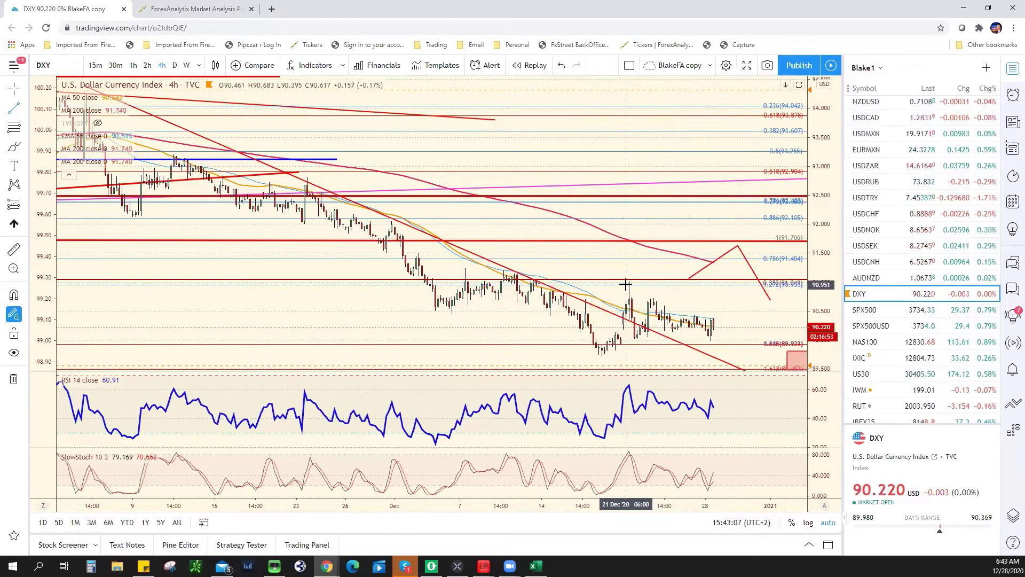
pyautogui.hotkey('alt', 'Tab')
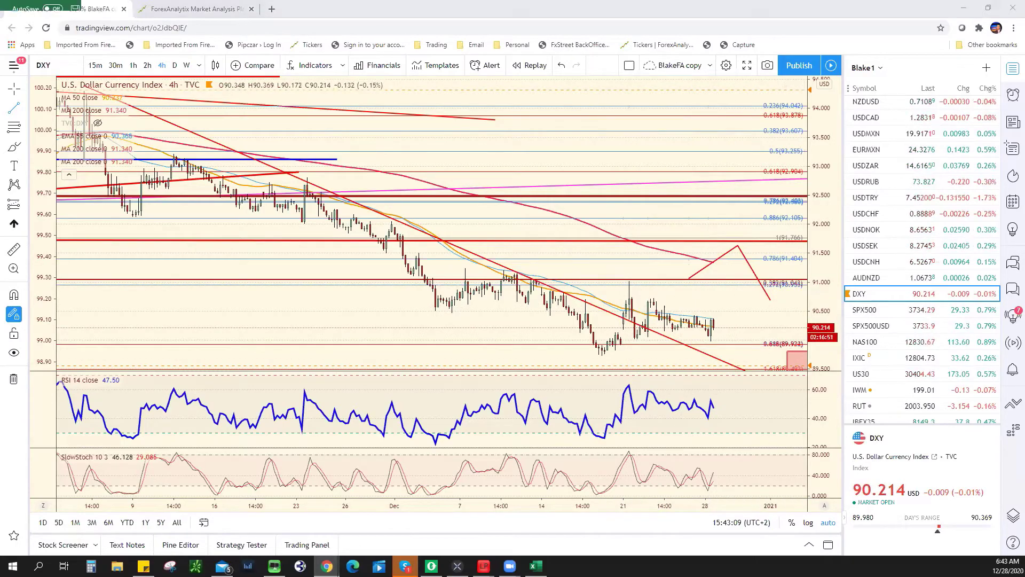
# - Enter DXY support 90.00 in E16, resistance 91.00 in F16, and pick Bearish in G16
pyautogui.click(281, 342)
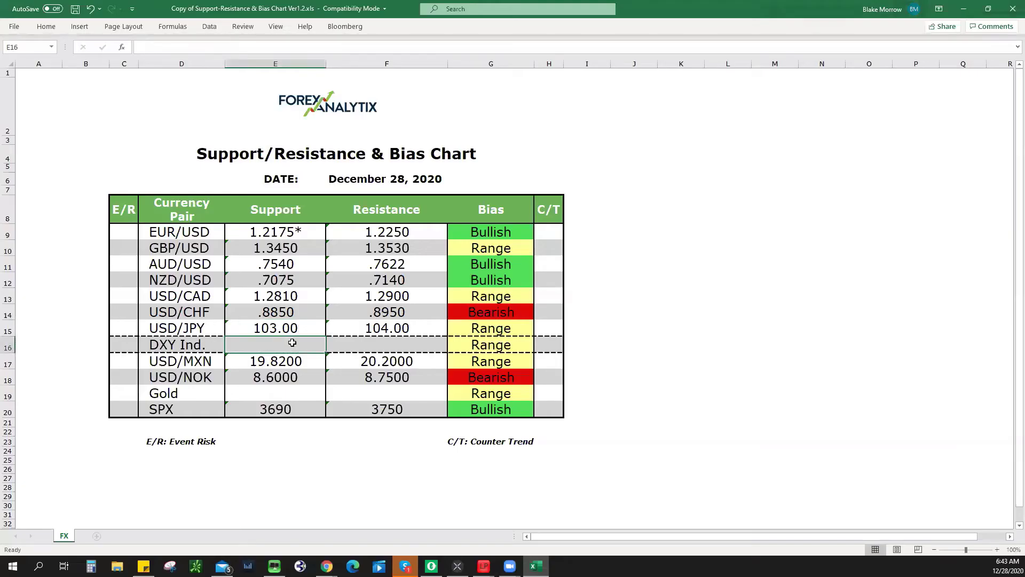
pyautogui.write('90.00')
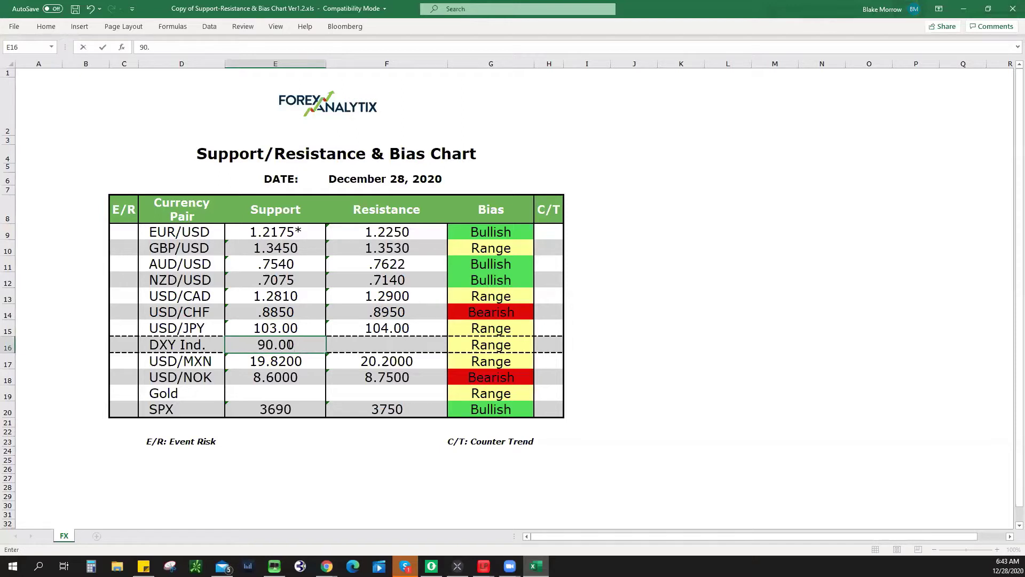
pyautogui.press('Tab')
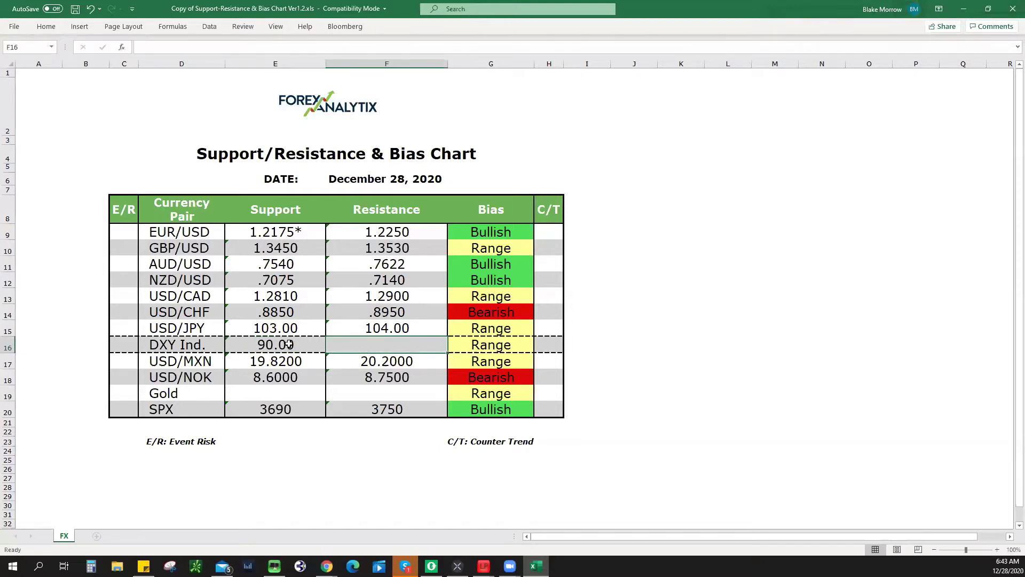
pyautogui.write('91.00')
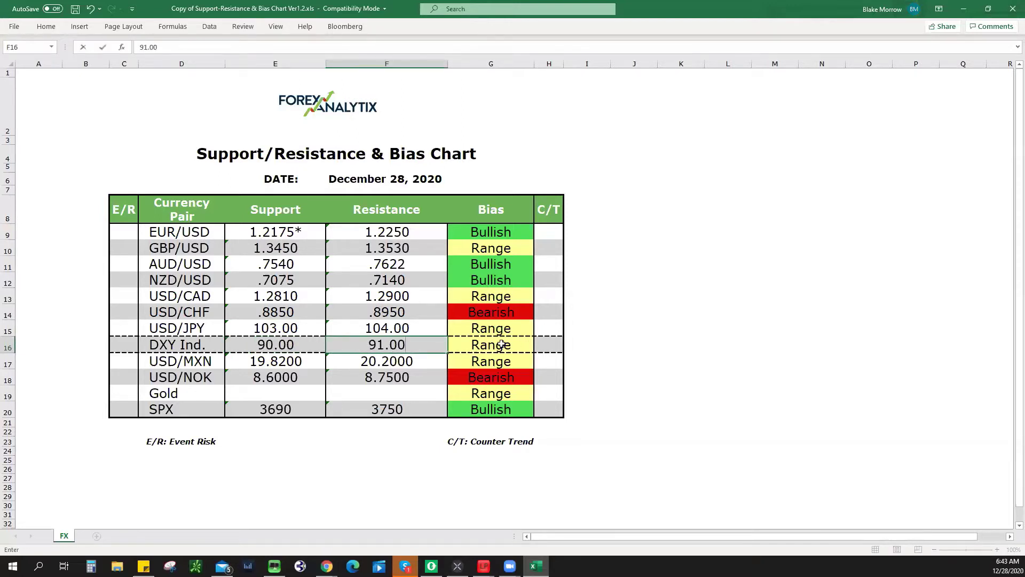
pyautogui.click(501, 344)
pyautogui.click(539, 348)
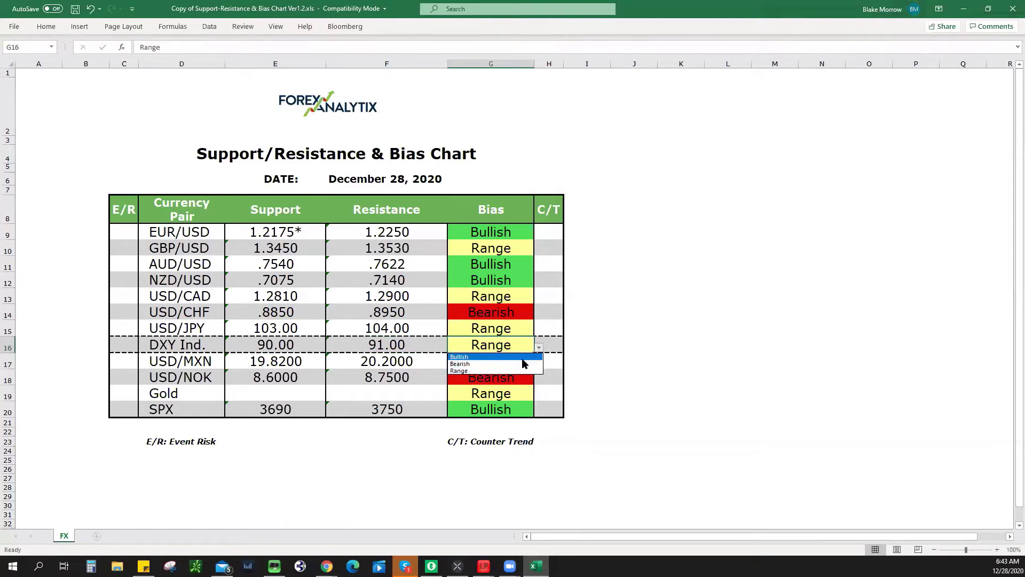
pyautogui.click(521, 366)
pyautogui.click(683, 305)
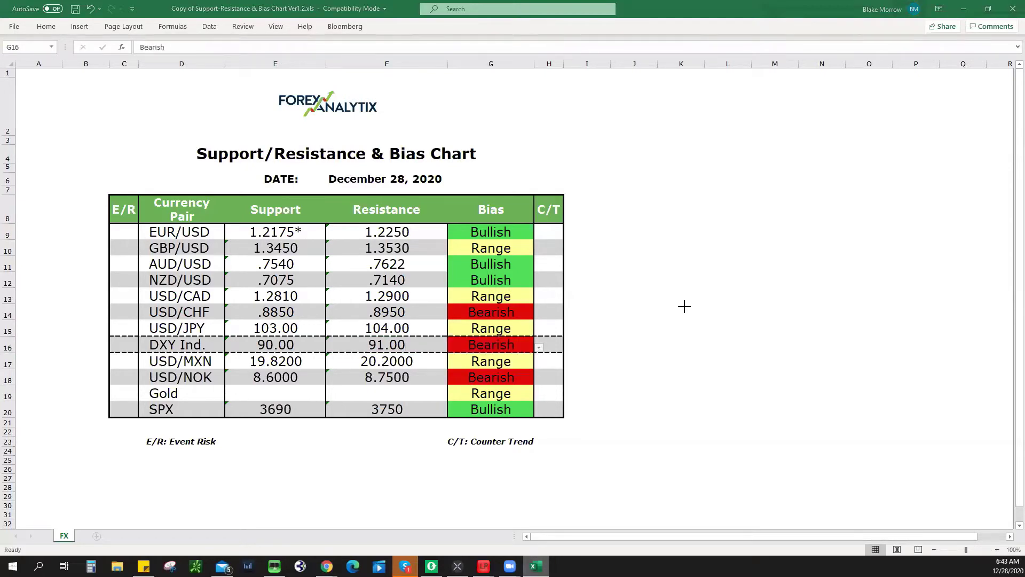
# - Return to the DXY 4-hour chart and zoom in and out to review it
pyautogui.hotkey('alt', 'Tab')
pyautogui.scroll(-1, 671, 330)
pyautogui.scroll(-2, 694, 326)
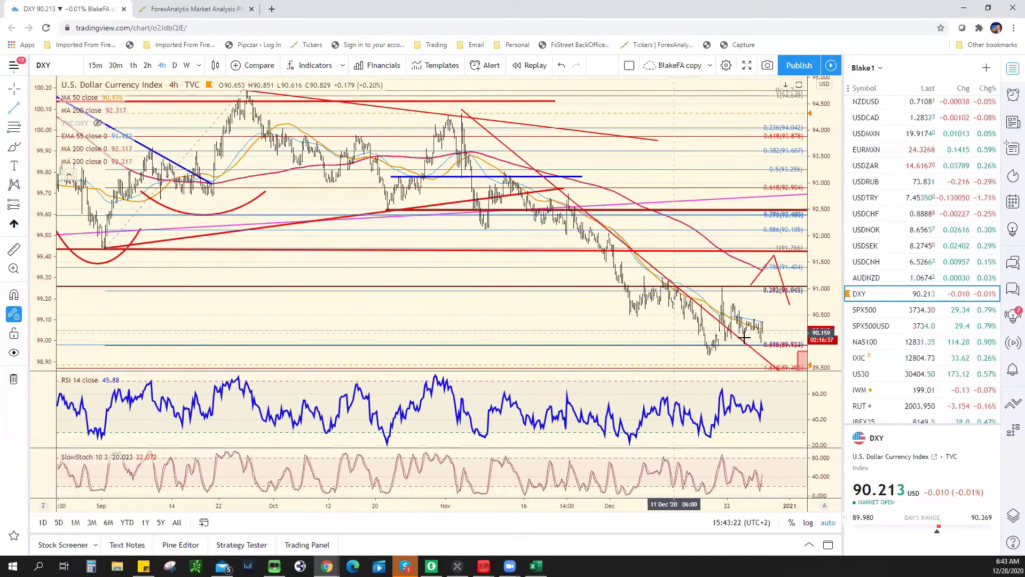
pyautogui.scroll(-2, 748, 315)
pyautogui.scroll(-1, 780, 304)
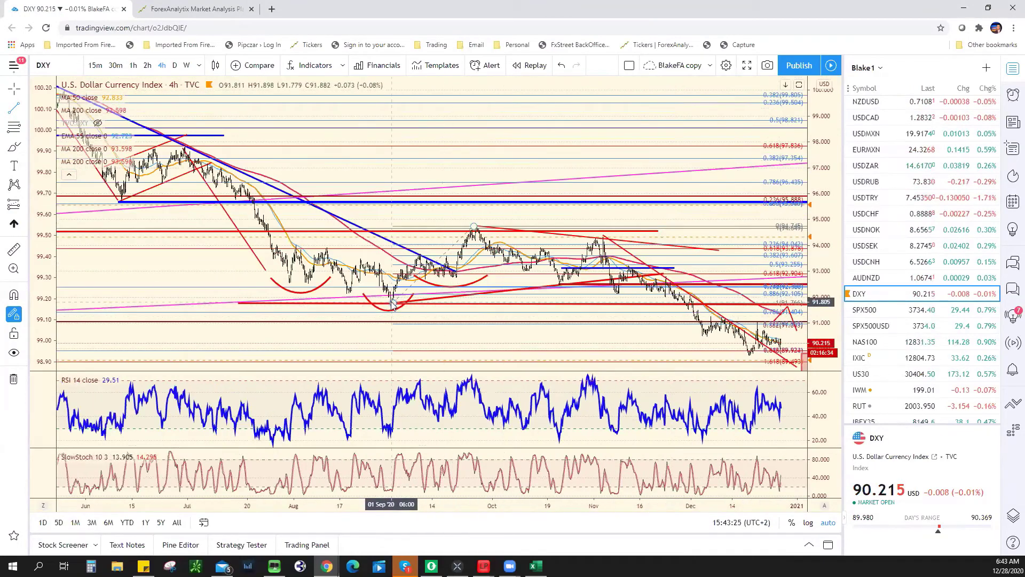
pyautogui.scroll(1, 750, 328)
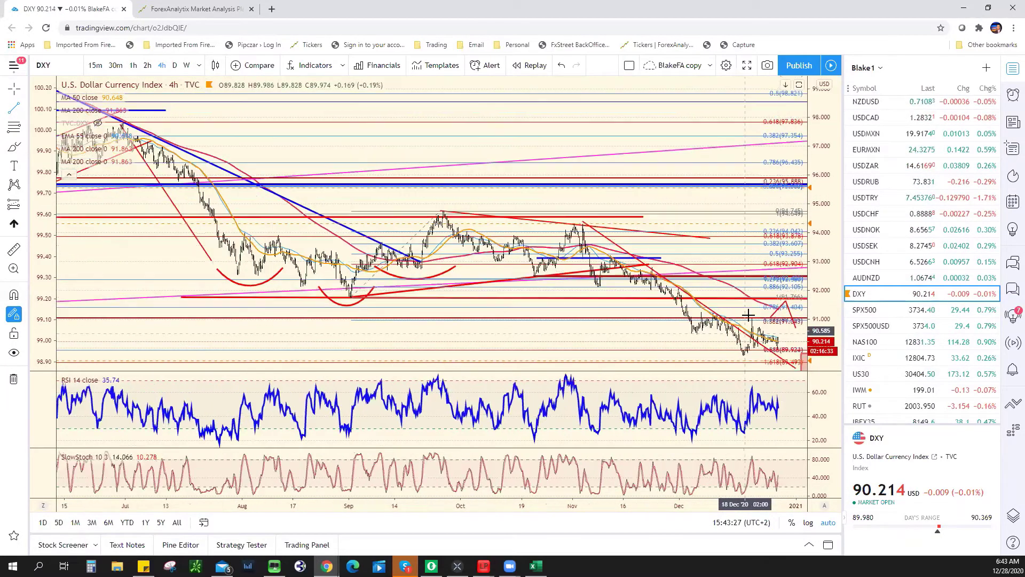
pyautogui.scroll(1, 748, 307)
pyautogui.scroll(1, 724, 299)
pyautogui.scroll(-1, 491, 272)
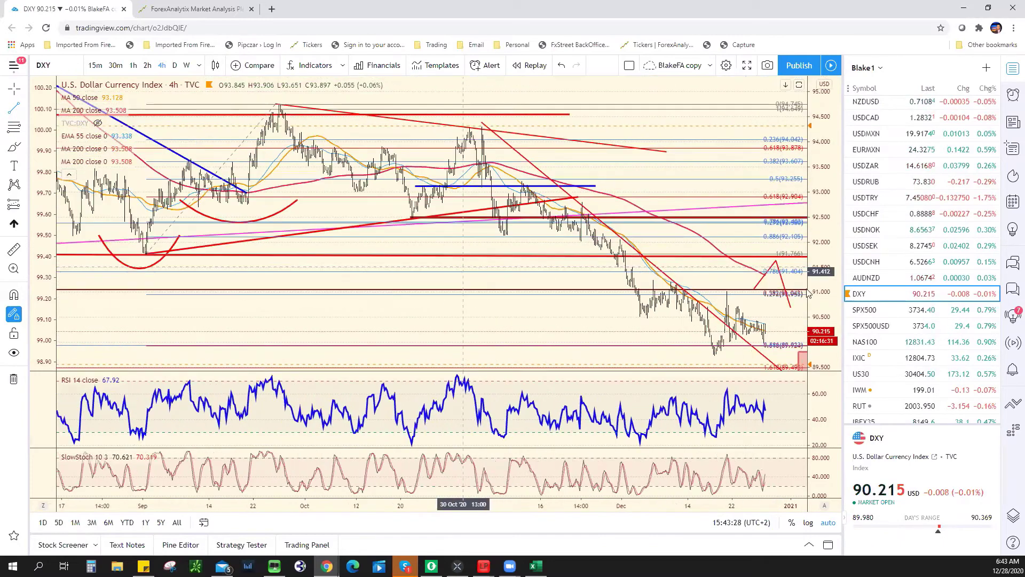
pyautogui.scroll(-1, 533, 304)
pyautogui.scroll(-1, 532, 326)
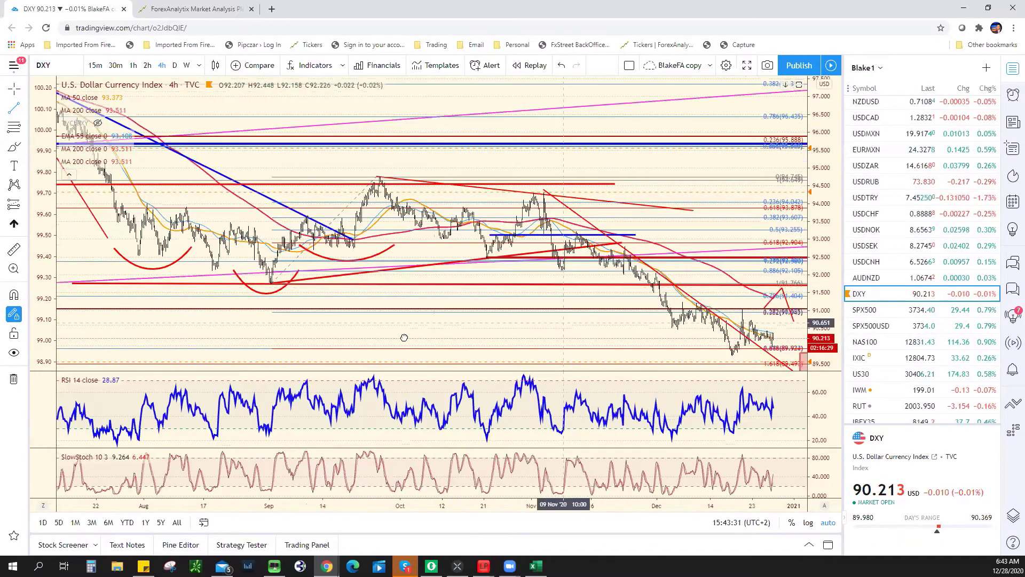
# - Pan the DXY chart and shift the red projected arrow slightly later in time
pyautogui.moveTo(508, 327); pyautogui.dragTo(214, 281)
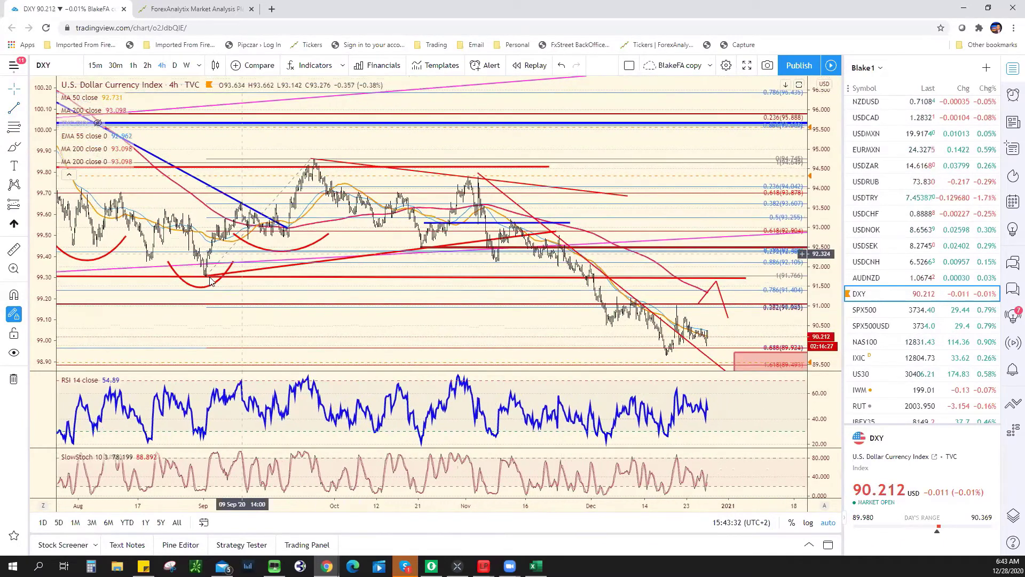
pyautogui.click(715, 290)
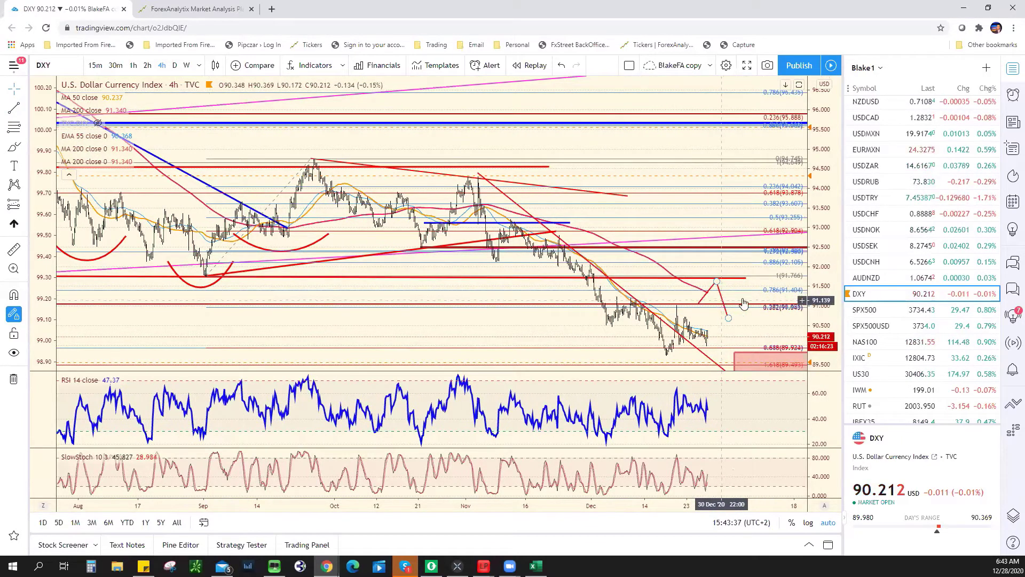
pyautogui.moveTo(723, 297)
pyautogui.mouseDown()
pyautogui.moveTo(750, 301)
pyautogui.moveTo(736, 303)
pyautogui.mouseUp()
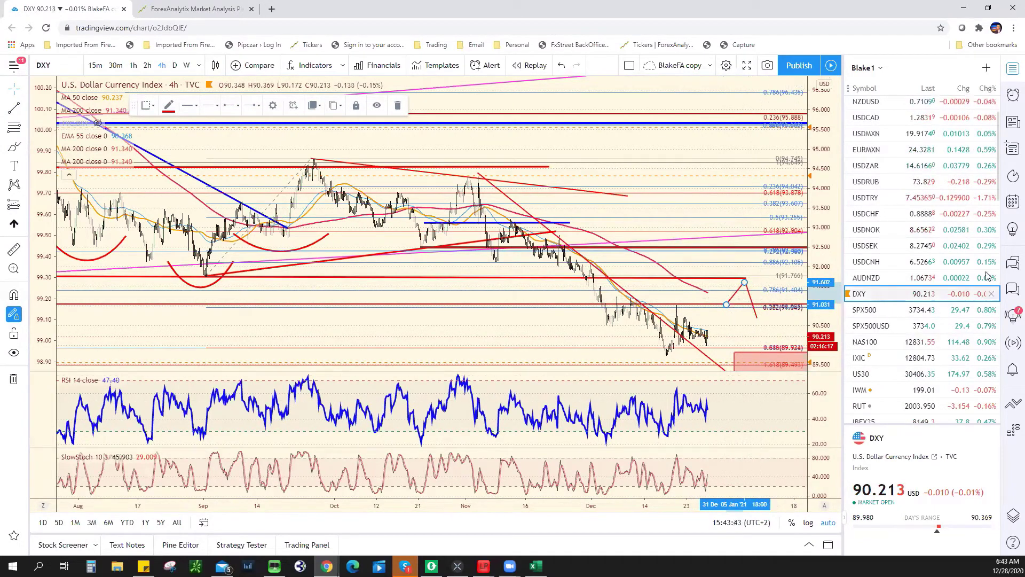
pyautogui.scroll(-5, 947, 274)
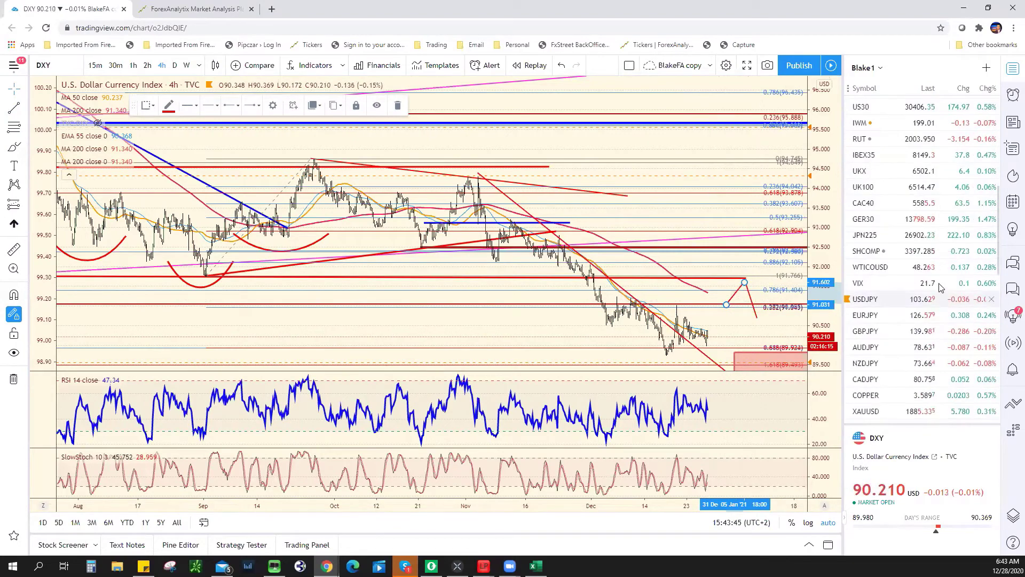
pyautogui.scroll(-2, 937, 275)
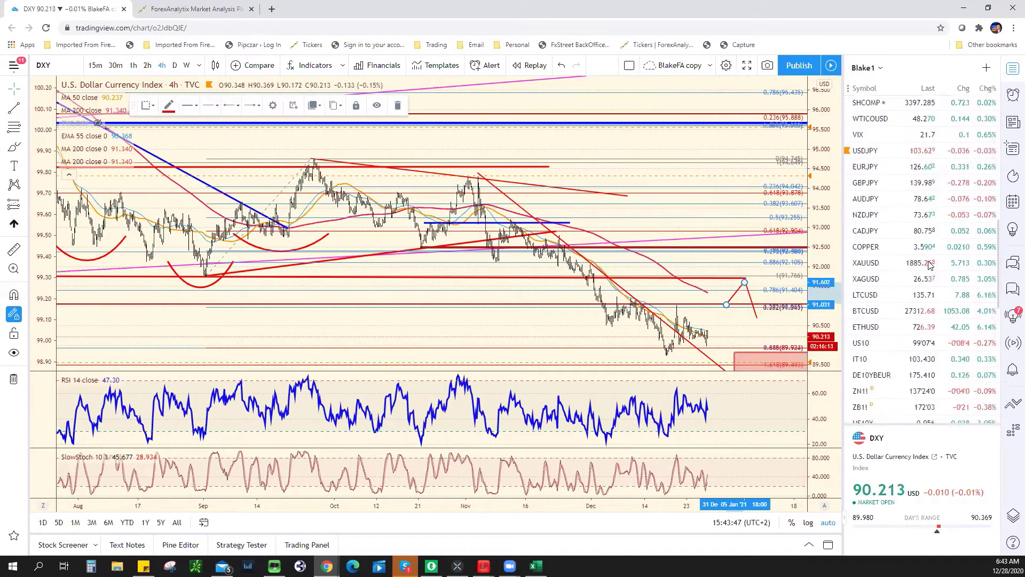
pyautogui.scroll(-1, 926, 264)
# - Load XAUUSD, nudge the blue rising trendline's right end slightly higher, then return to the Excel sheet
pyautogui.click(919, 259)
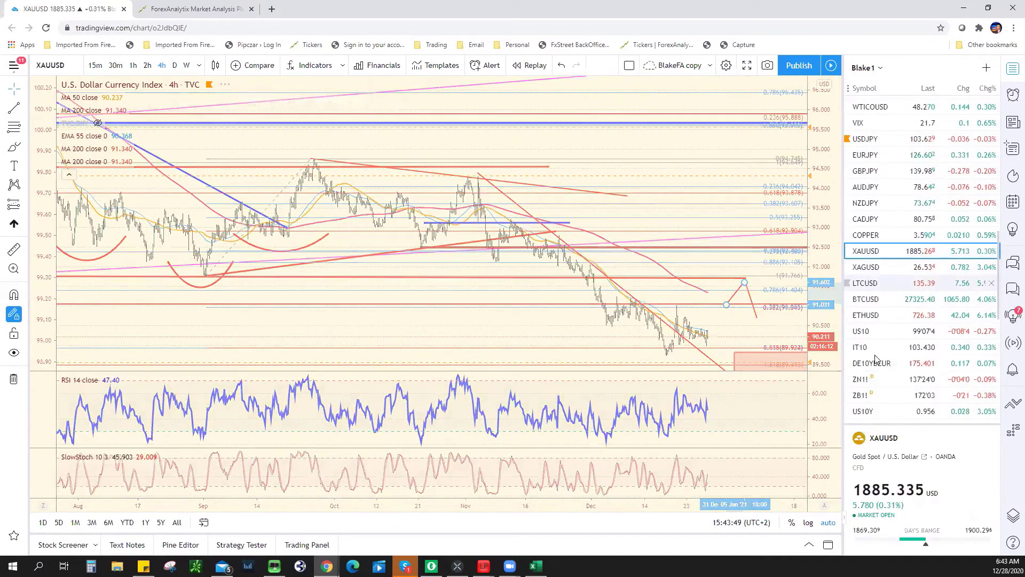
pyautogui.scroll(5, 639, 331)
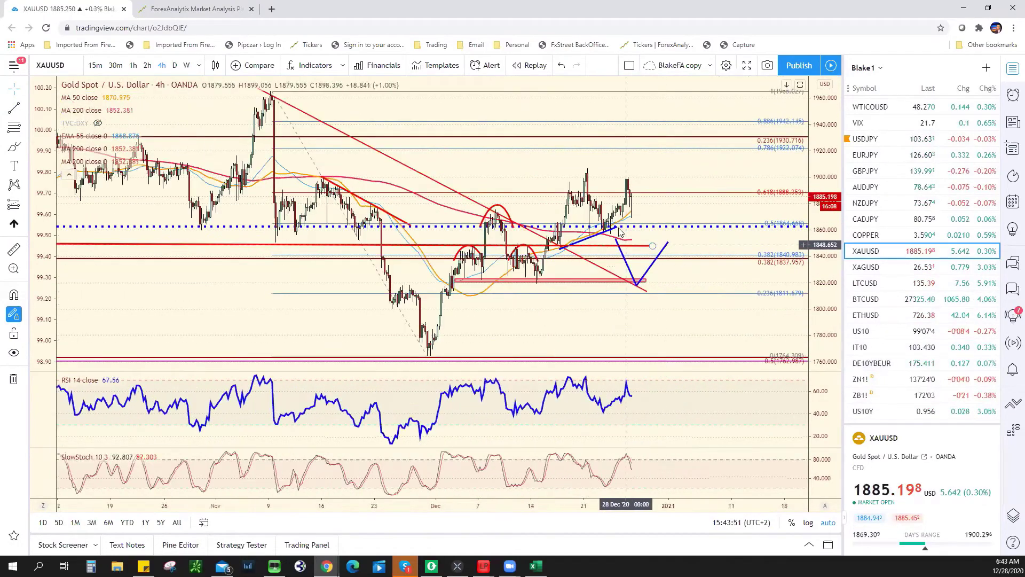
pyautogui.click(645, 221)
pyautogui.moveTo(645, 220); pyautogui.dragTo(652, 214)
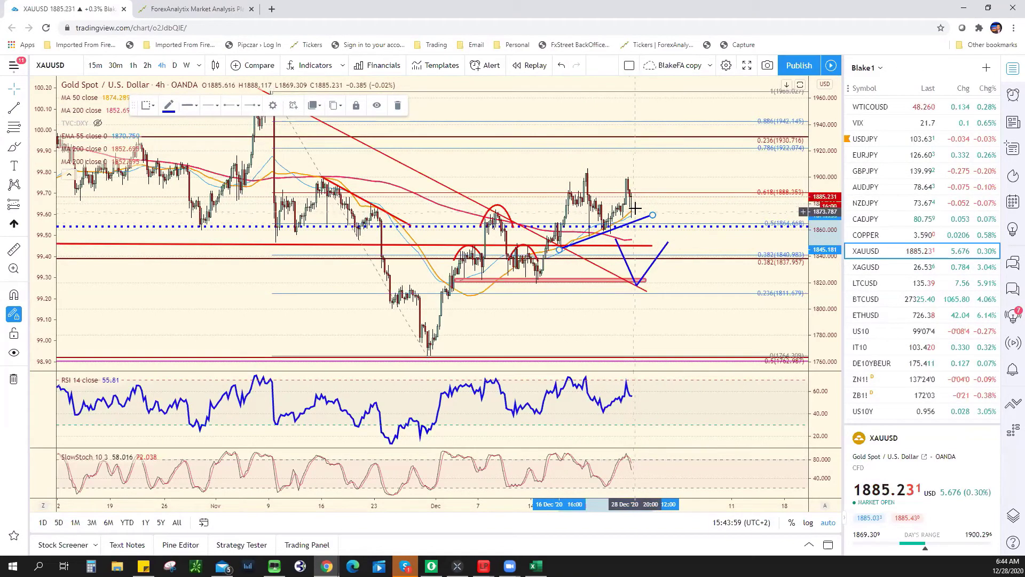
pyautogui.scroll(-2, 662, 267)
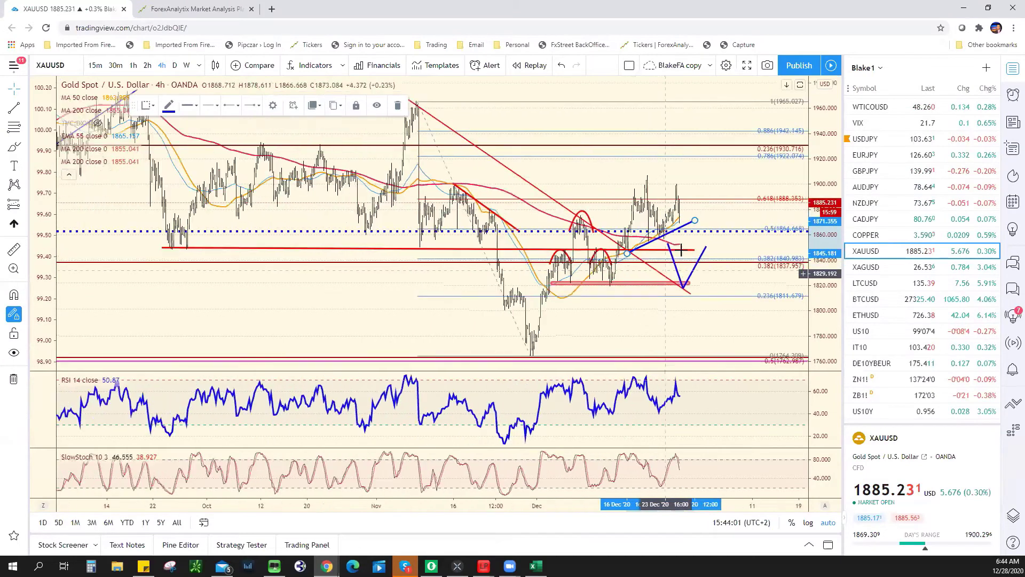
pyautogui.scroll(-1, 673, 264)
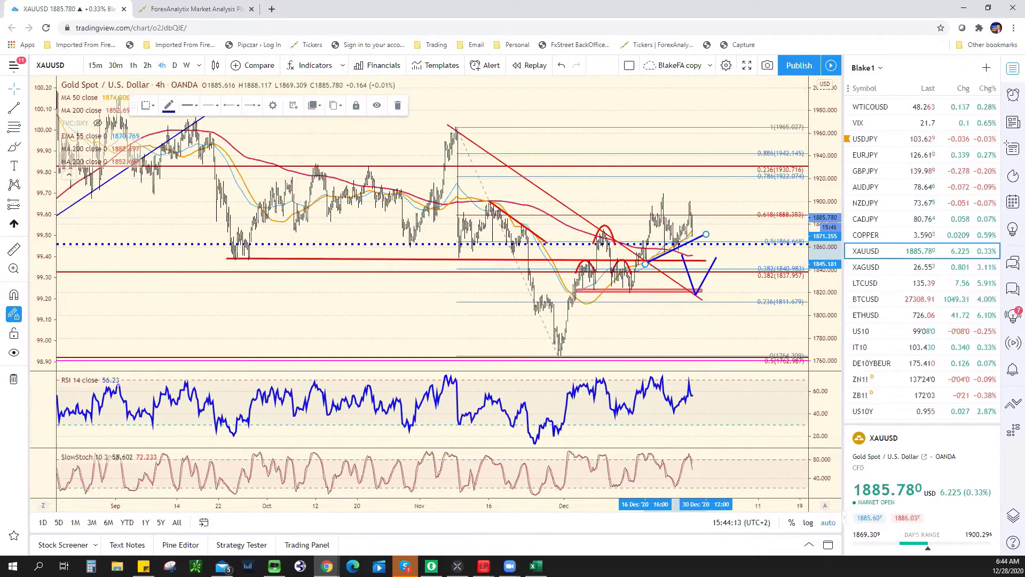
pyautogui.hotkey('alt', 'Tab')
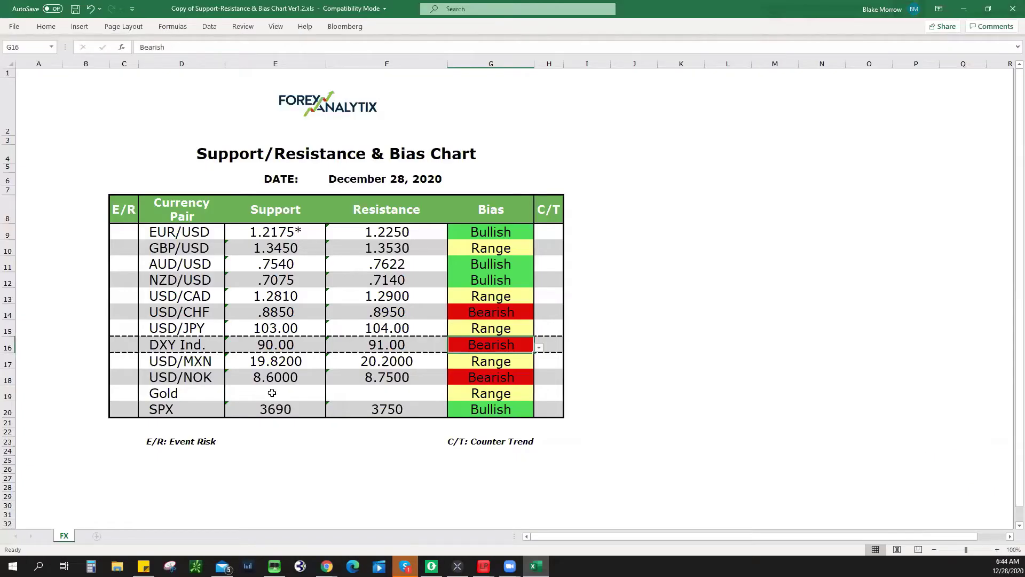
# - Enter Gold's support 1865 in E19 and resistance 1900 in F19
pyautogui.click(266, 393)
pyautogui.write('18')
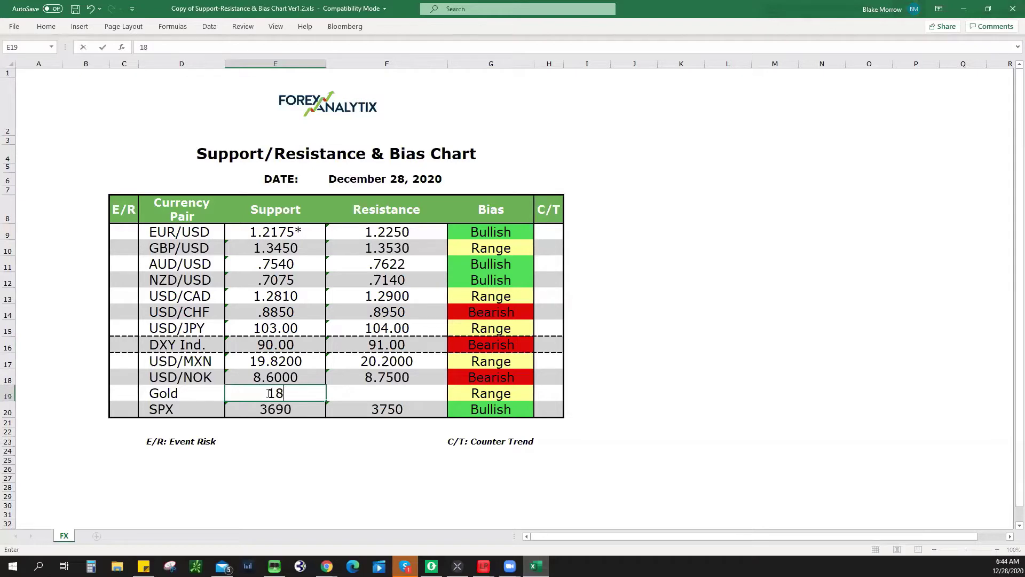
pyautogui.write('65')
pyautogui.click(384, 392)
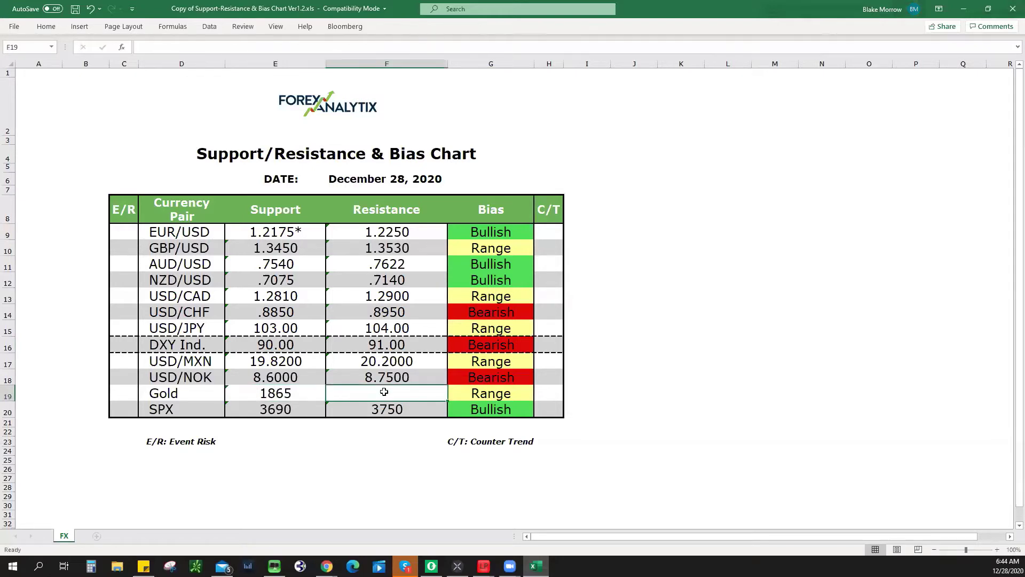
pyautogui.write('1900')
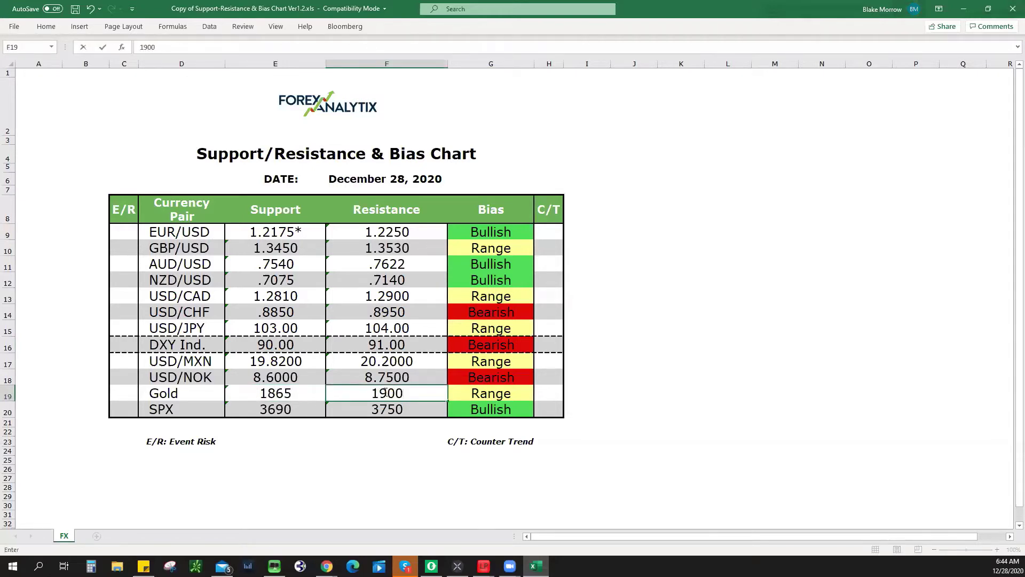
pyautogui.press('Return')
pyautogui.hotkey('alt', 'Tab')
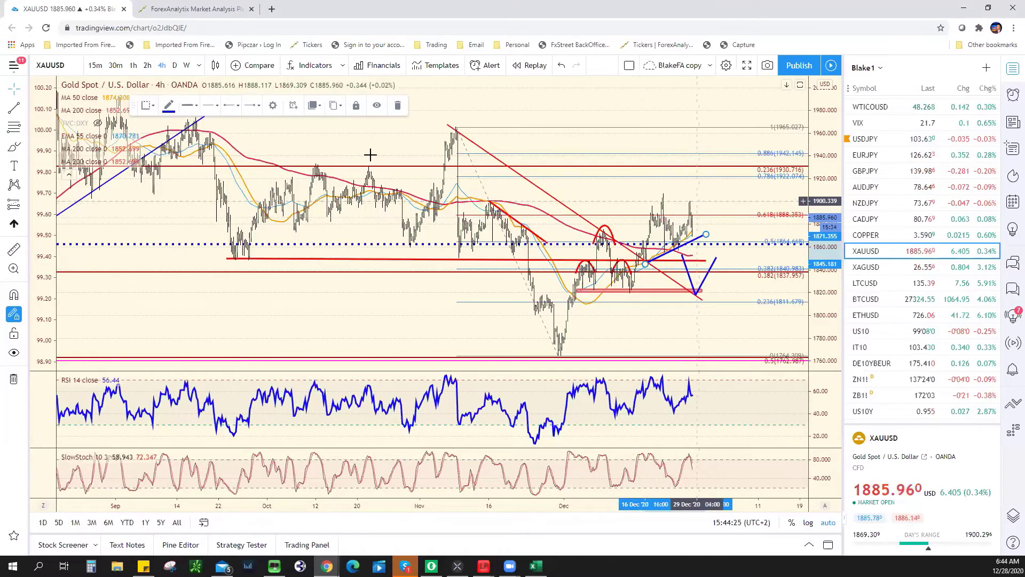
pyautogui.click(200, 7)
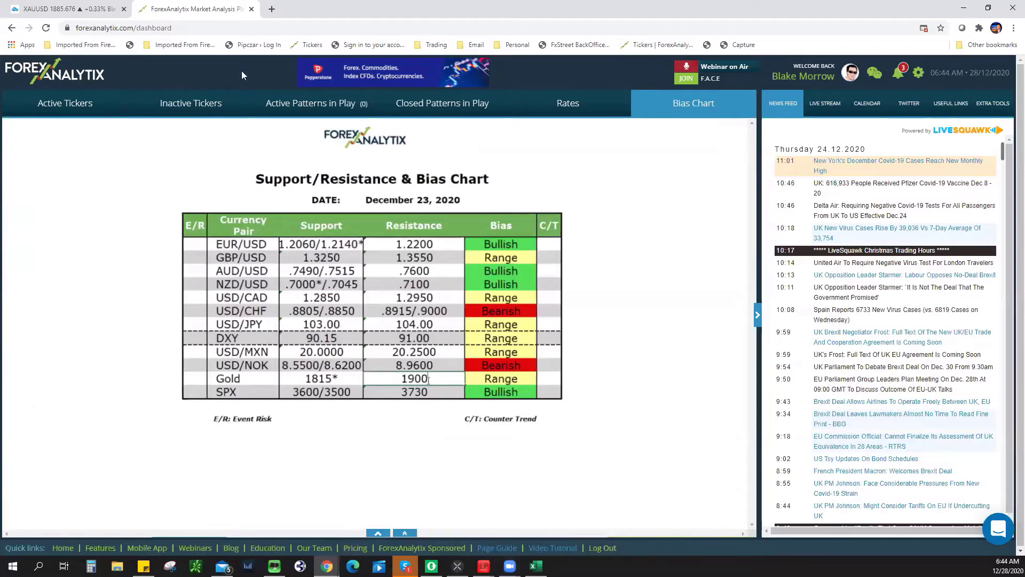
pyautogui.click(68, 9)
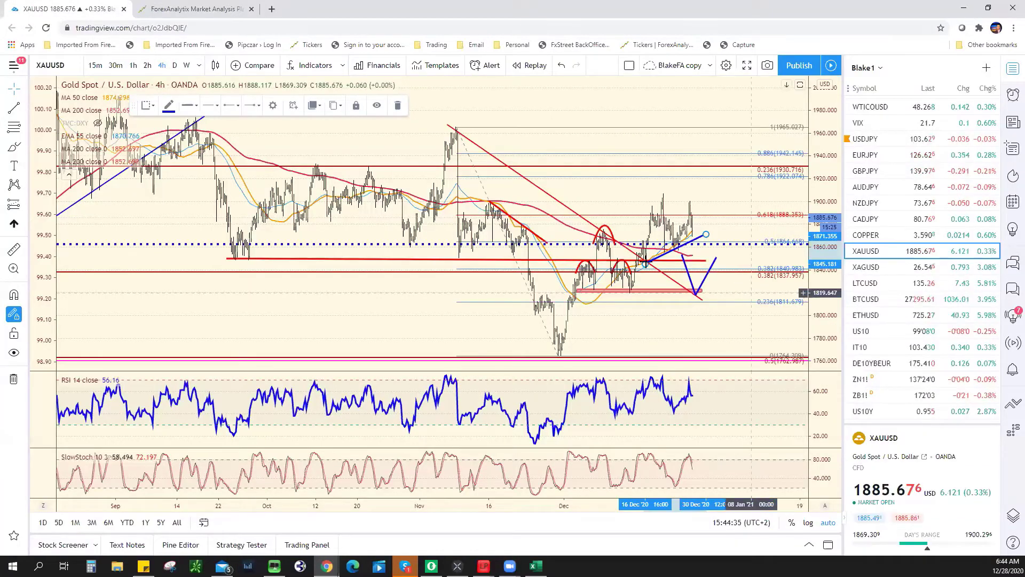
pyautogui.scroll(3, 656, 192)
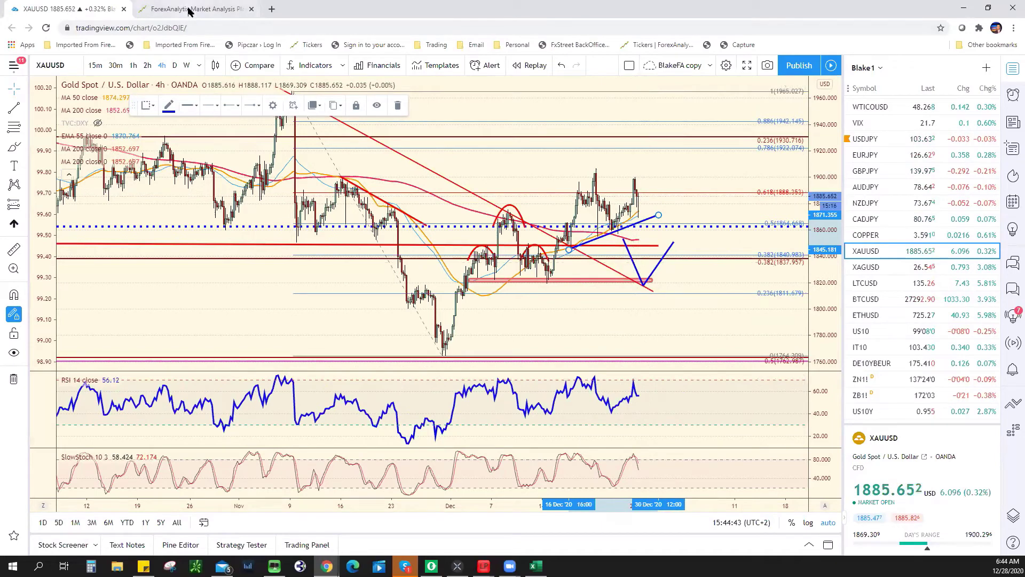
pyautogui.hotkey('ctrl', 'Tab')
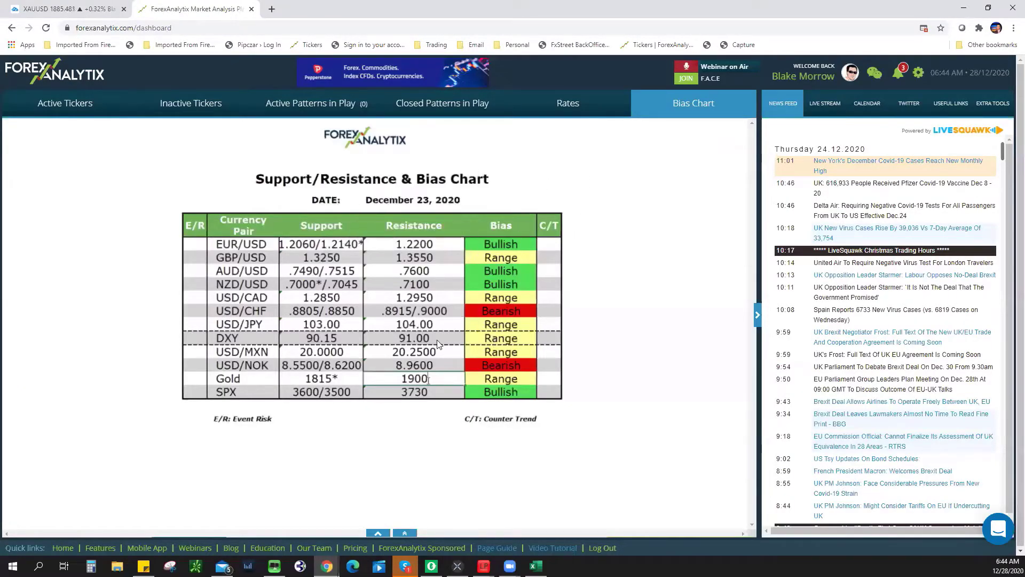
pyautogui.hotkey('ctrl', 'Tab')
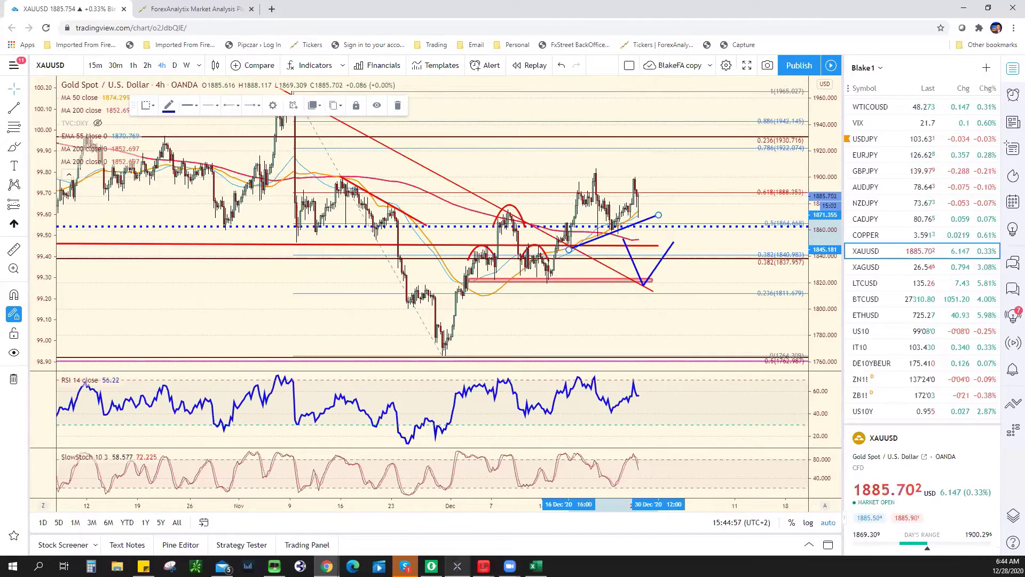
# - Bring the Excel bias chart workbook forward from the taskbar
pyautogui.click(536, 566)
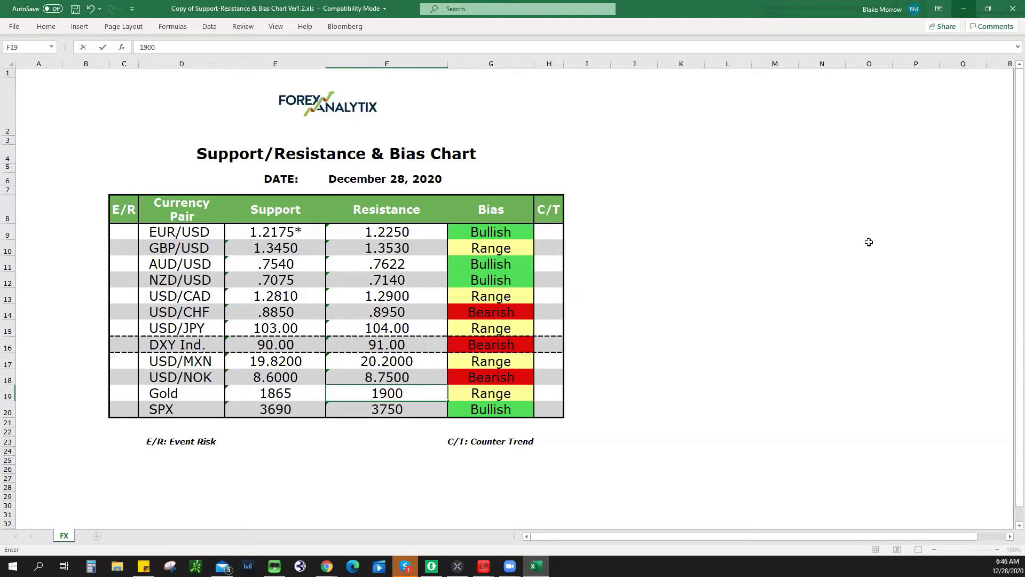
# - Minimize the Excel window to reveal the XAUUSD 4-hour gold chart
pyautogui.click(963, 8)
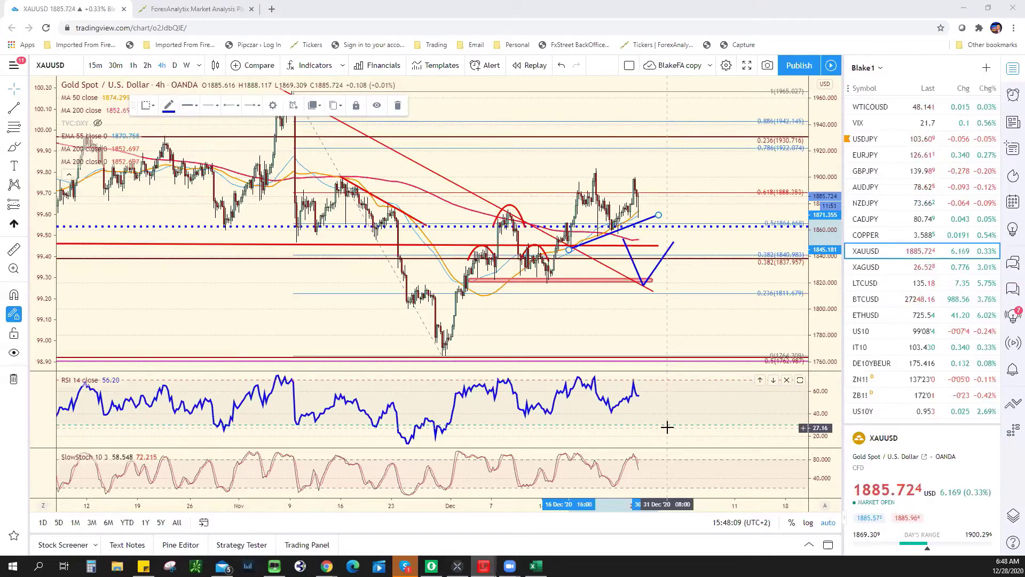
# - Load GBPUSD from the top of the watchlist and set the timeframe to 15 minutes
pyautogui.scroll(5, 919, 230)
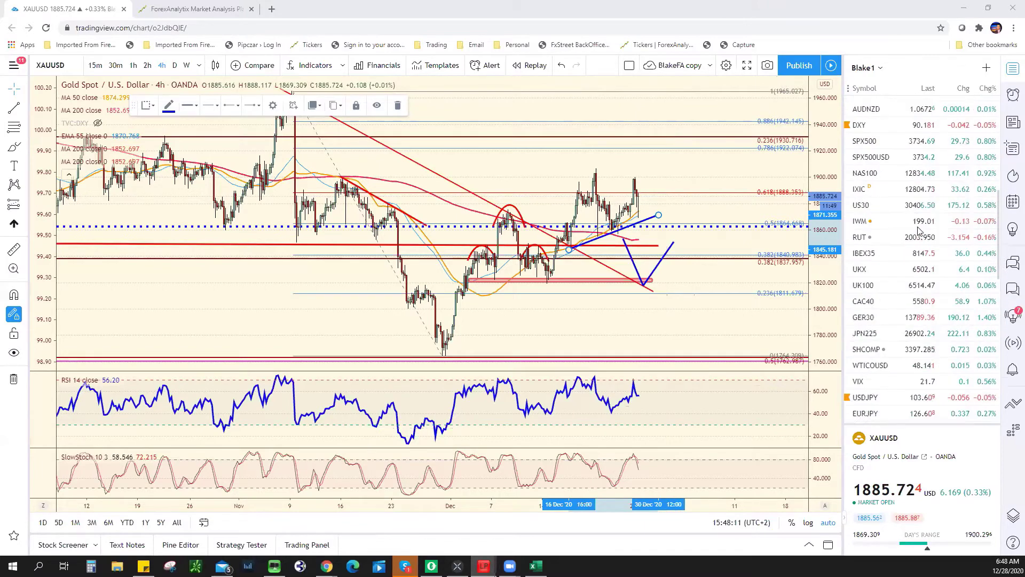
pyautogui.scroll(5, 918, 224)
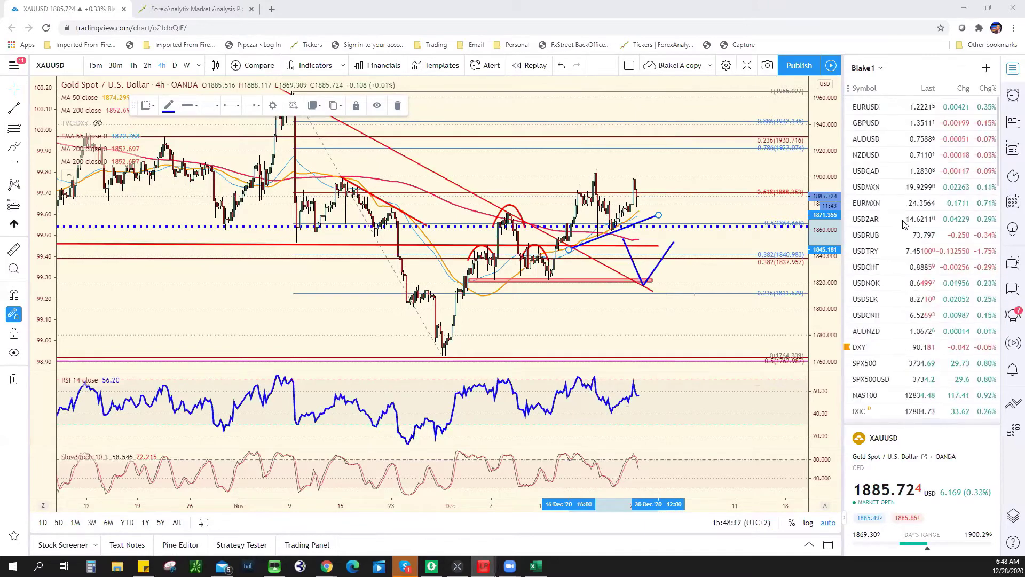
pyautogui.click(911, 127)
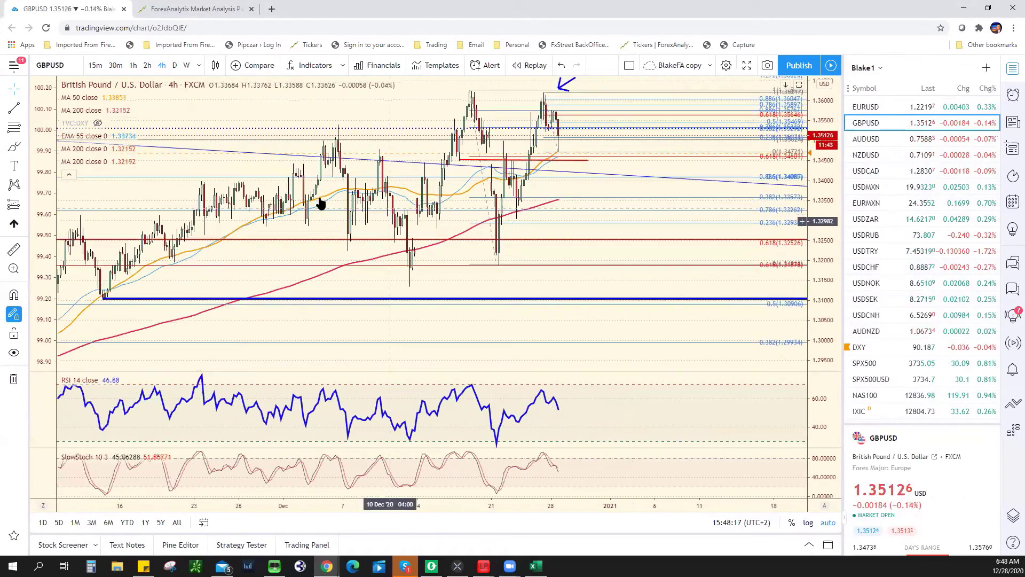
pyautogui.scroll(2, 321, 203)
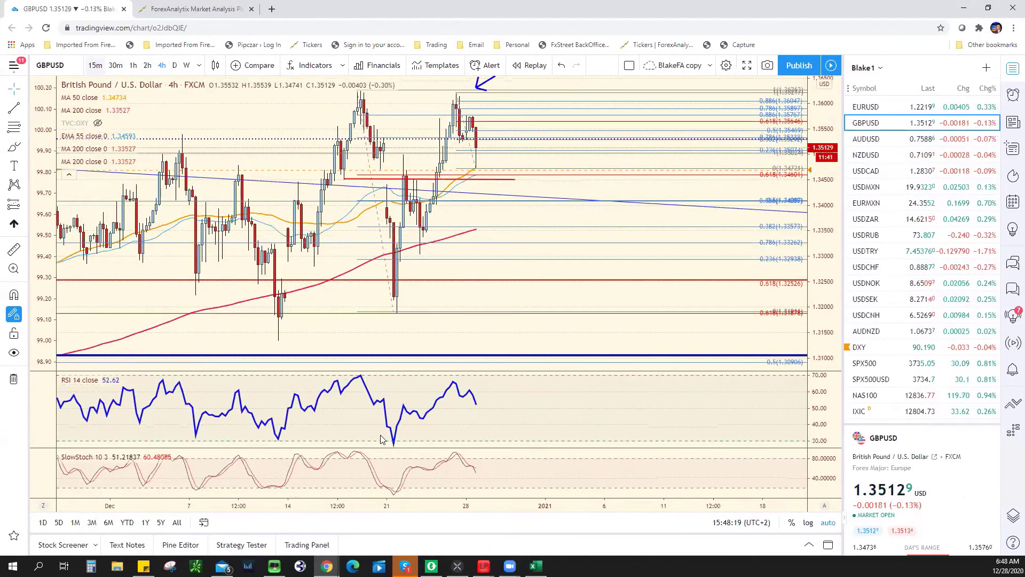
pyautogui.write('15')
pyautogui.press('Return')
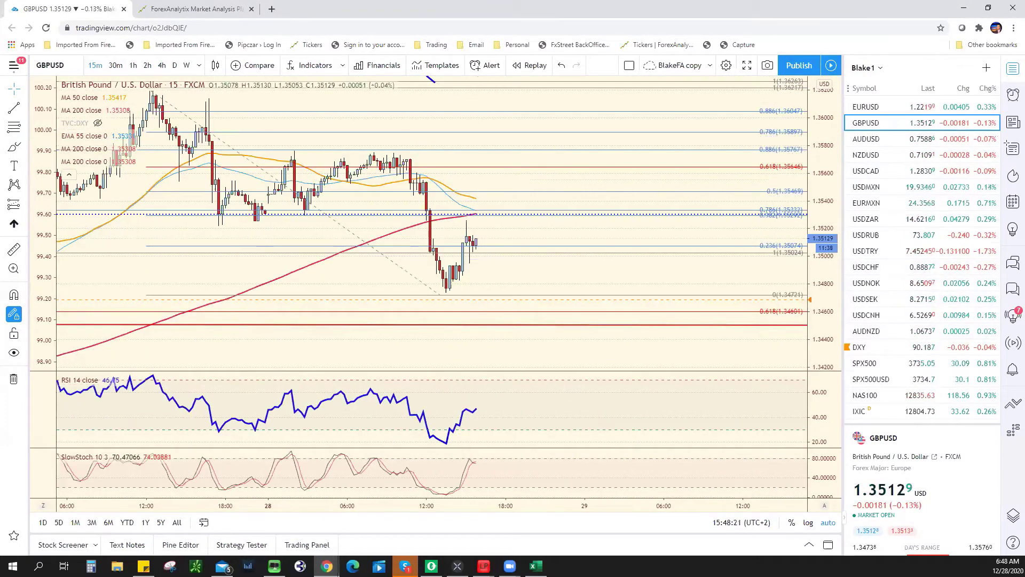
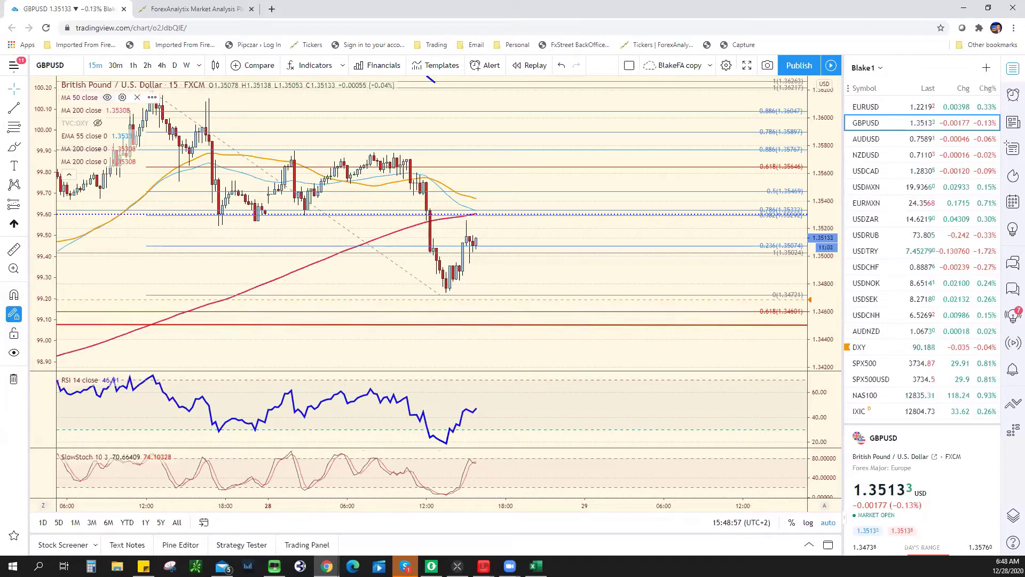
# - Review the ForexAnalytix Active Tickers biases and levels, then return to the GBPUSD 15-minute chart
pyautogui.hotkey('ctrl', 'Tab')
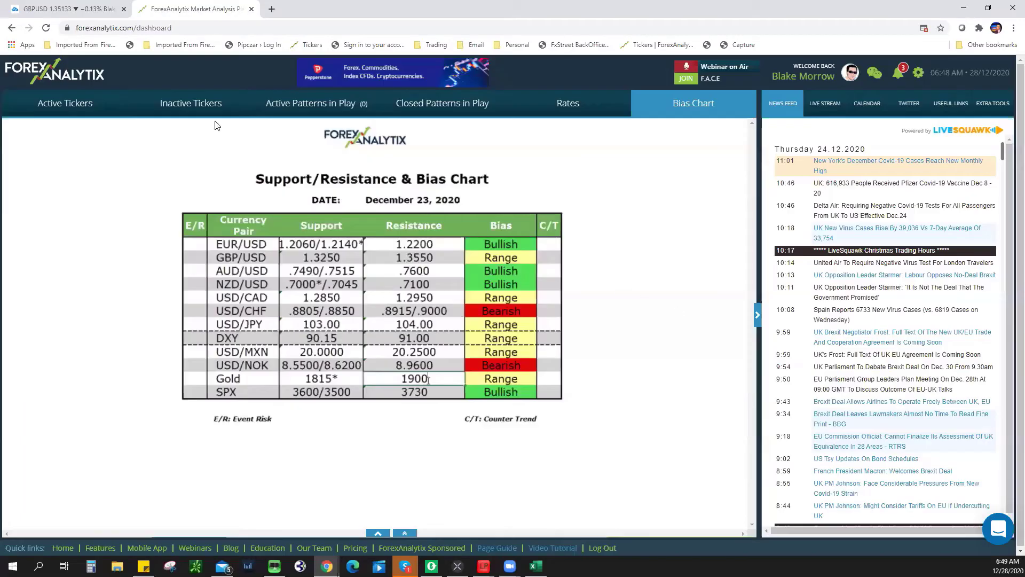
pyautogui.click(59, 105)
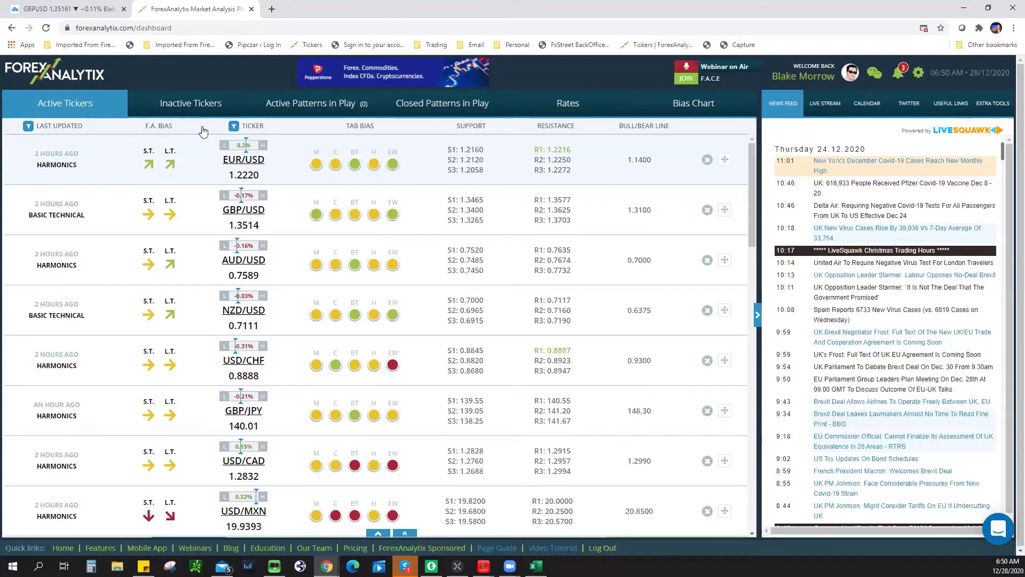
pyautogui.click(69, 8)
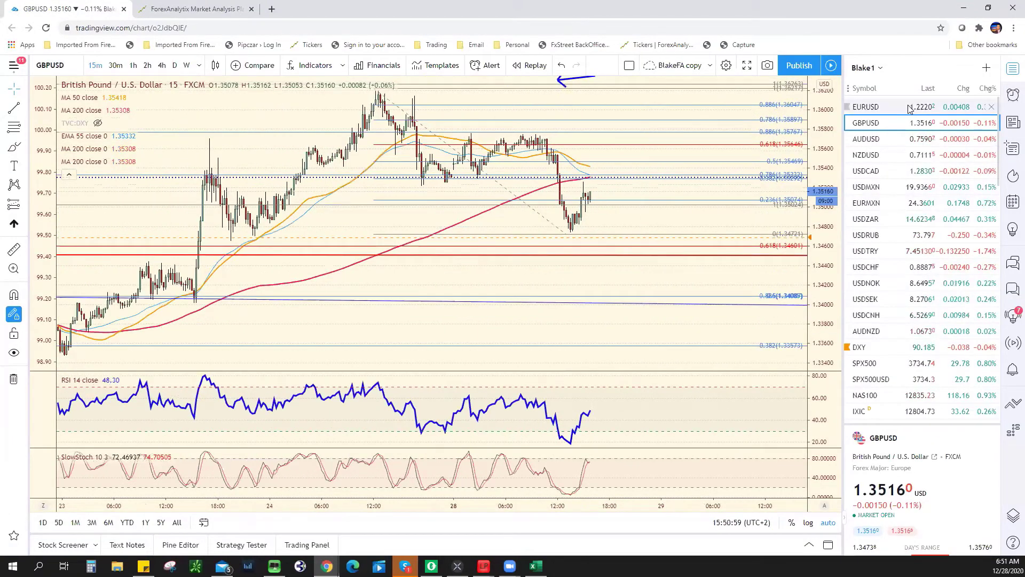
pyautogui.moveTo(921, 154)
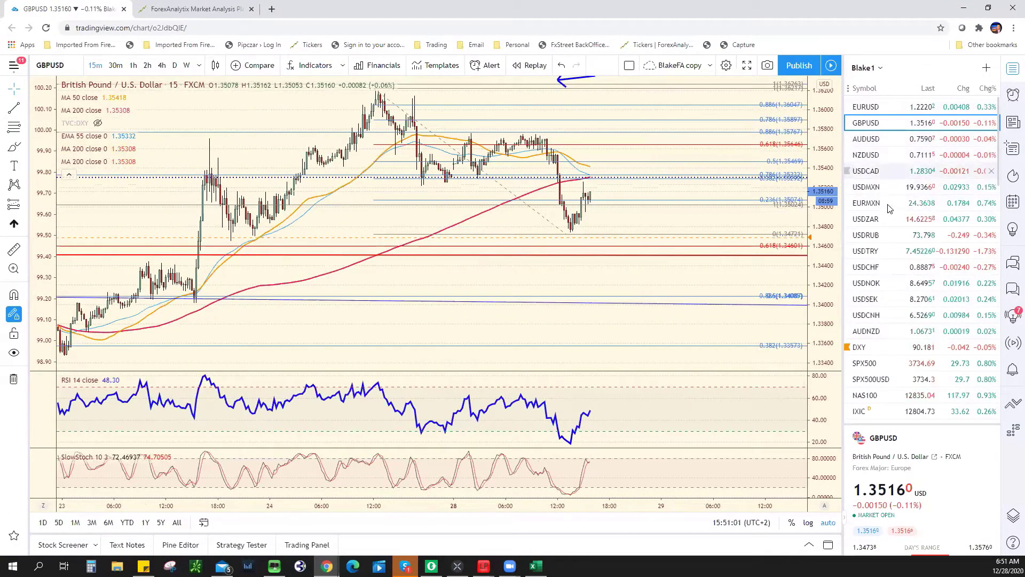
# - Load the DXY dollar index 15-minute chart and zoom out to show 23–28 December
pyautogui.click(881, 347)
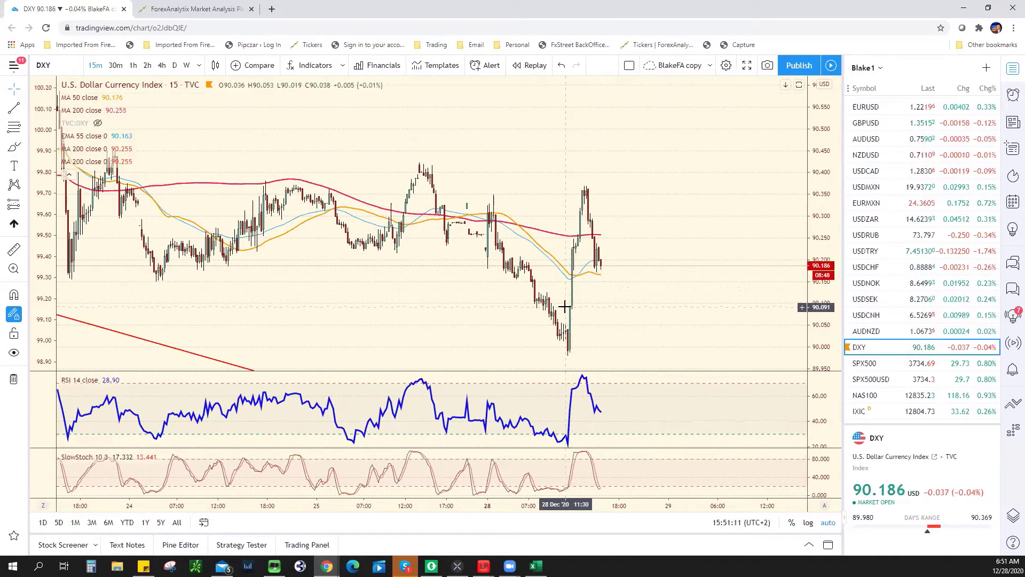
pyautogui.scroll(-1, 423, 310)
pyautogui.scroll(-1, 342, 301)
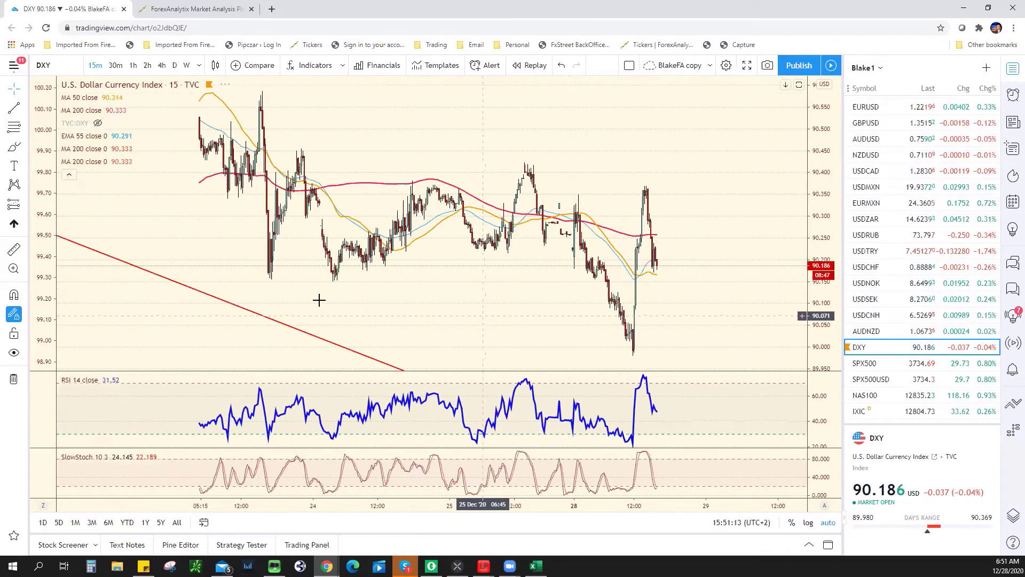
pyautogui.scroll(-2, 299, 298)
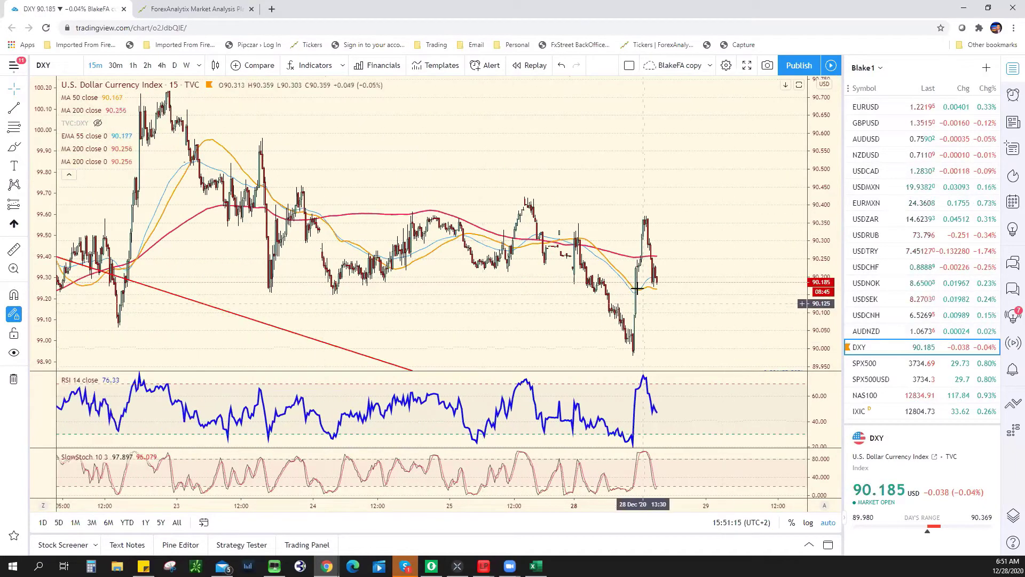
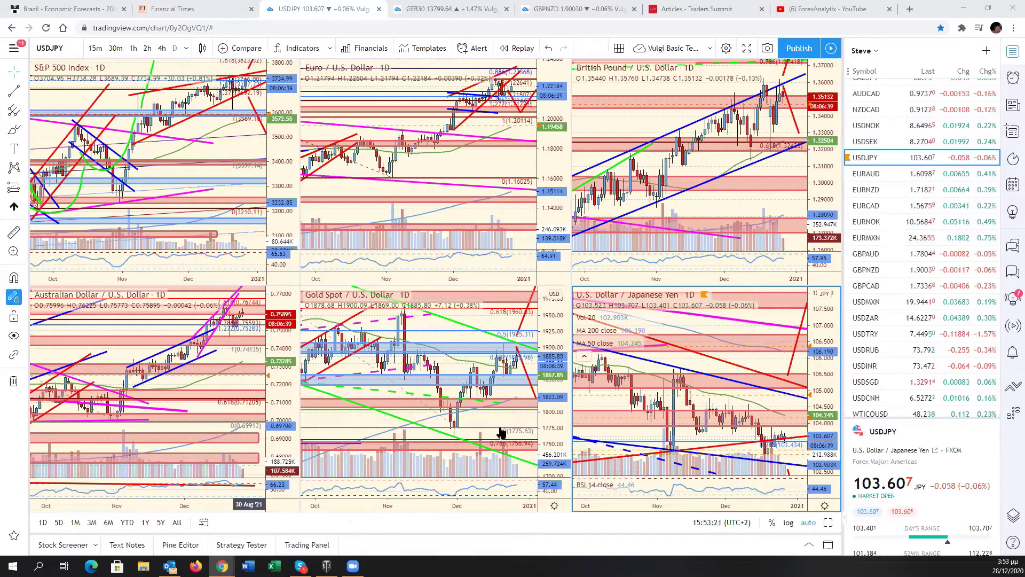
# - In the gold pane, cycle through WTI oil, platinum, palladium and natural gas, ending on WTI oil
pyautogui.click(450, 334)
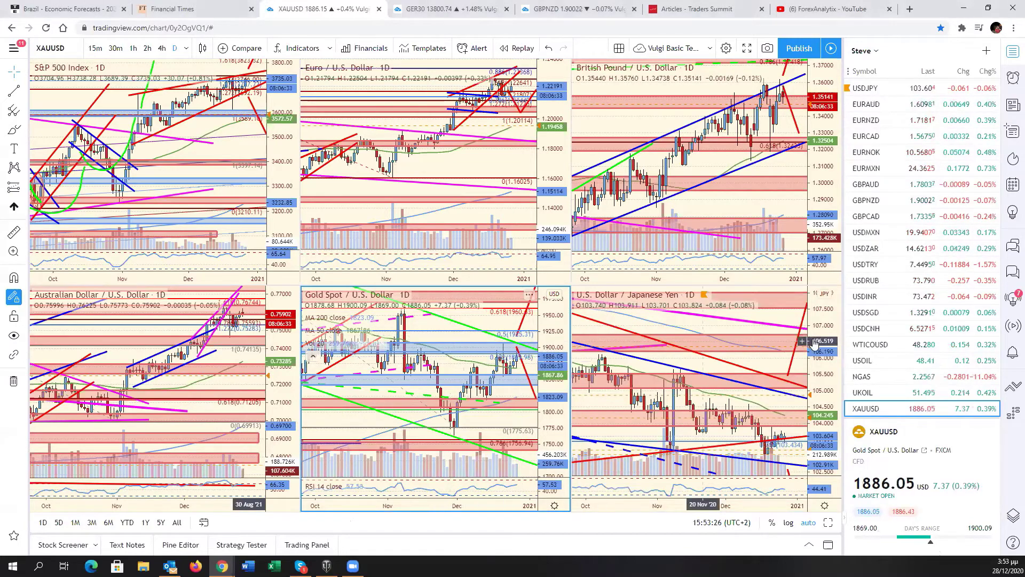
pyautogui.click(886, 344)
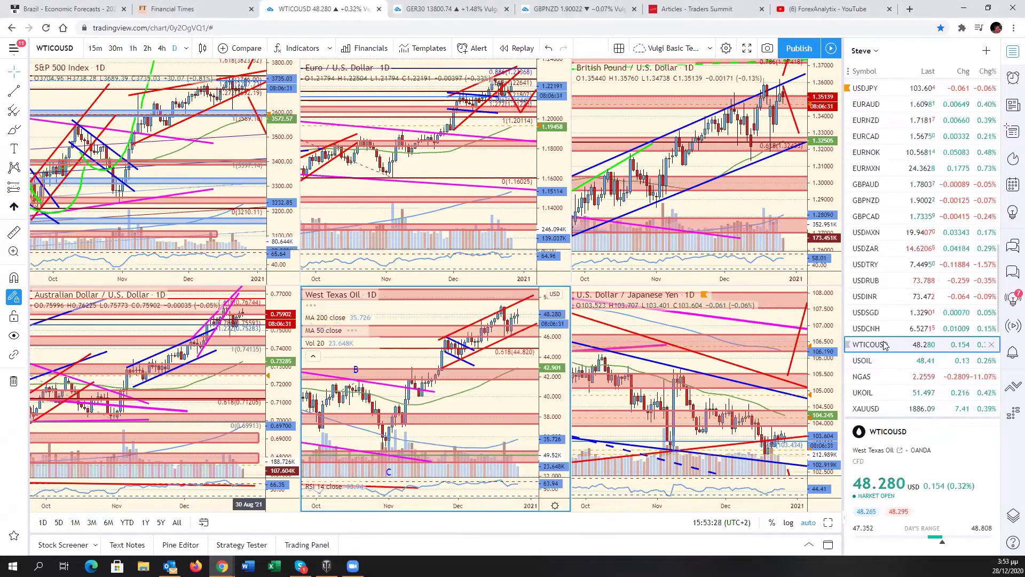
pyautogui.scroll(-2, 891, 372)
pyautogui.click(883, 382)
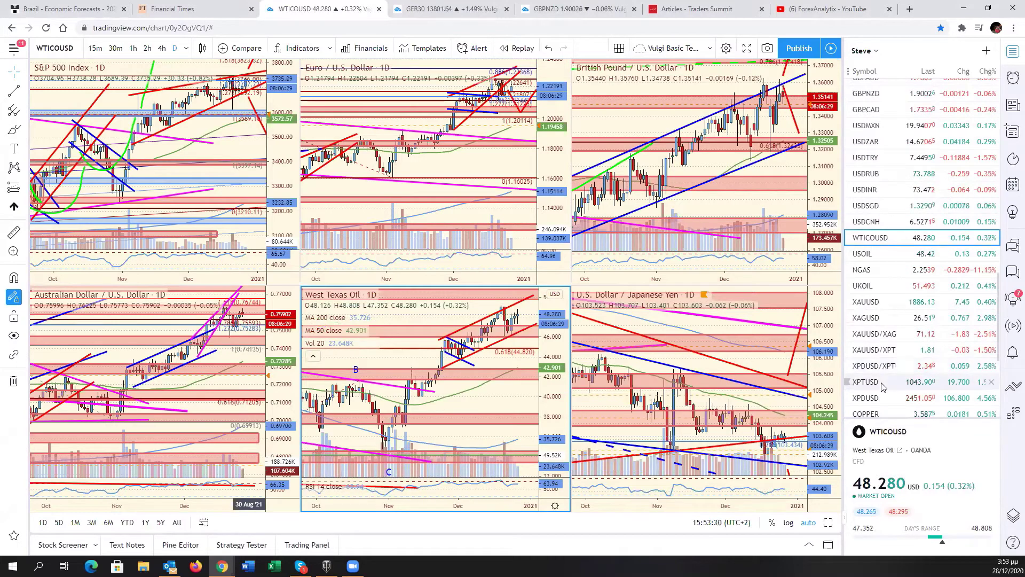
pyautogui.click(880, 399)
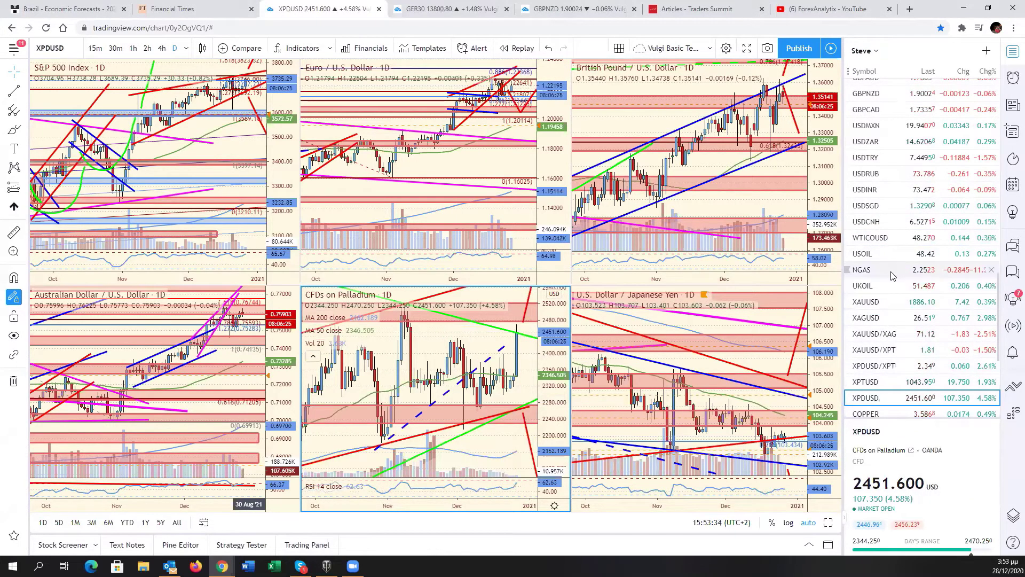
pyautogui.click(892, 270)
pyautogui.click(891, 238)
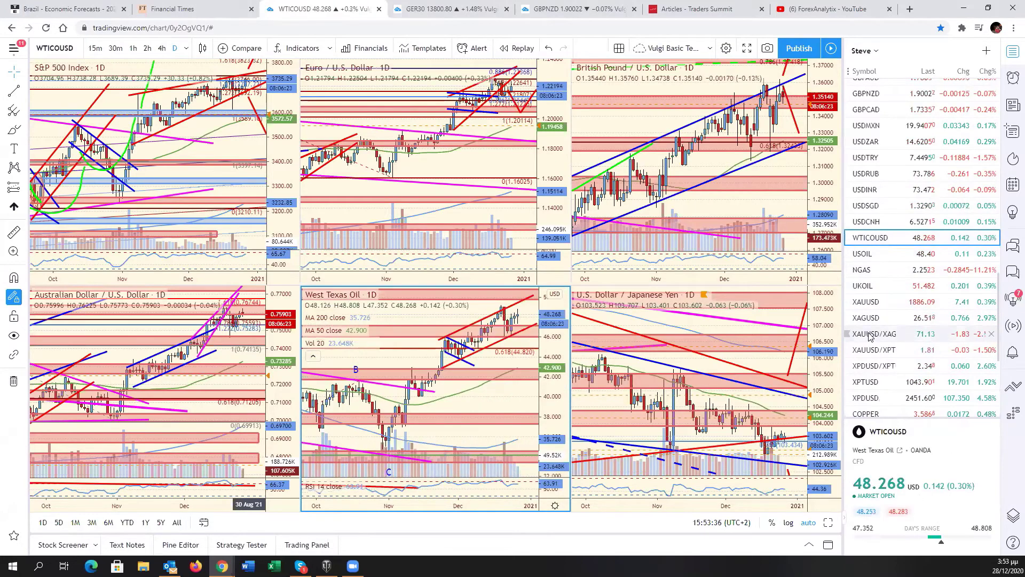
# - Check USD/INR, USD/RUB and copper, then put Gold Spot (XAUUSD) back in the pane
pyautogui.click(904, 190)
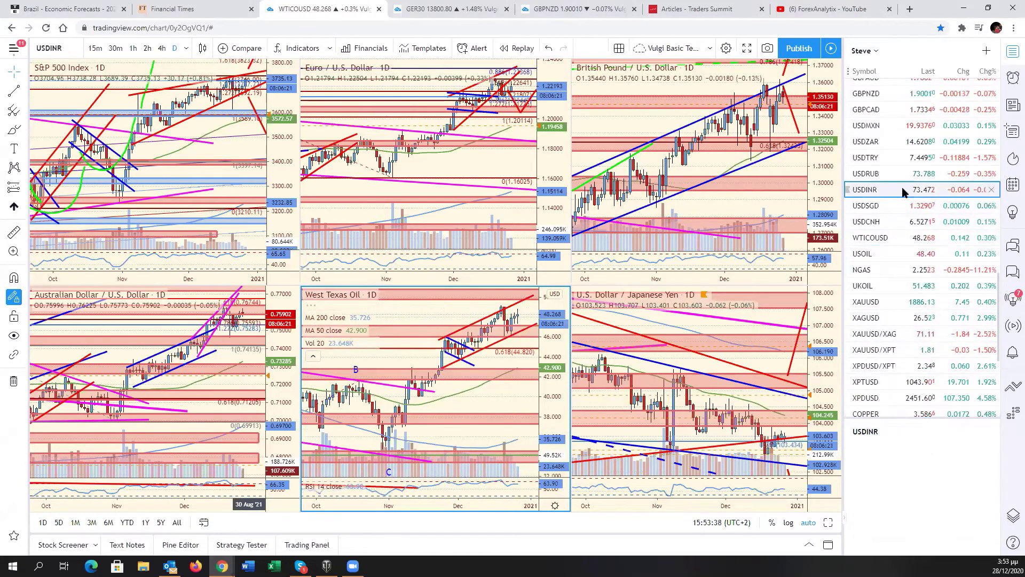
pyautogui.click(904, 175)
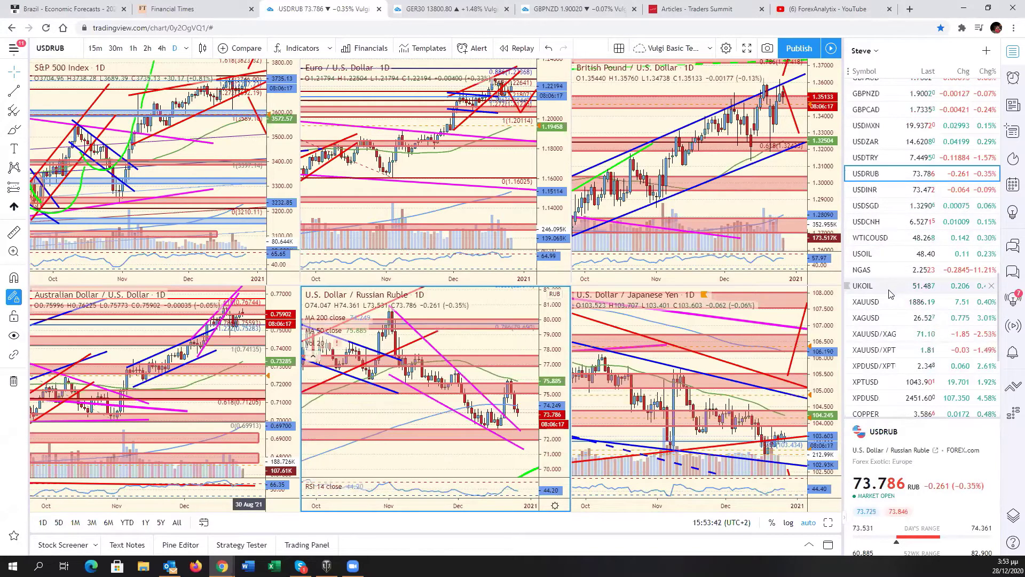
pyautogui.scroll(-1, 888, 320)
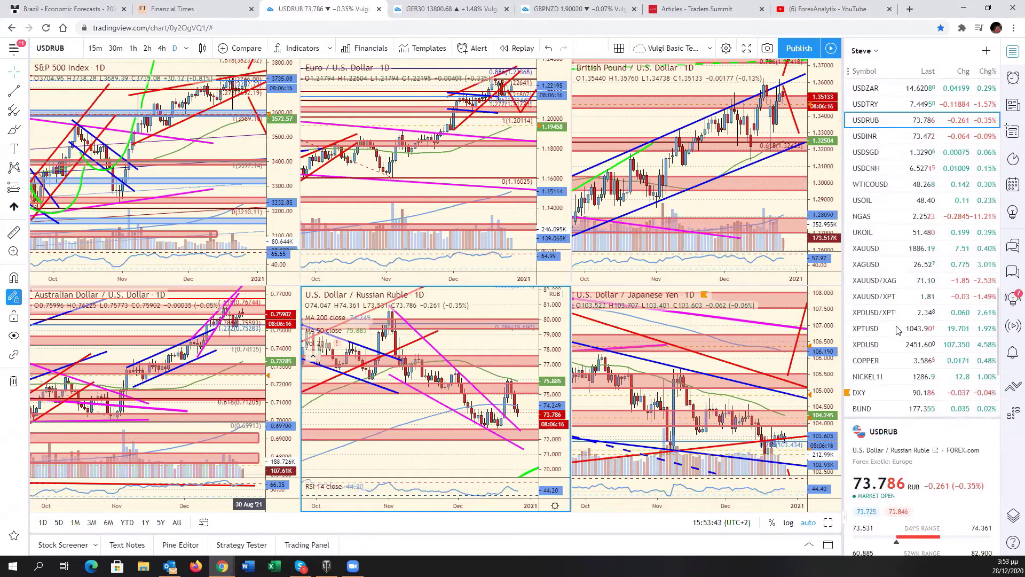
pyautogui.click(888, 360)
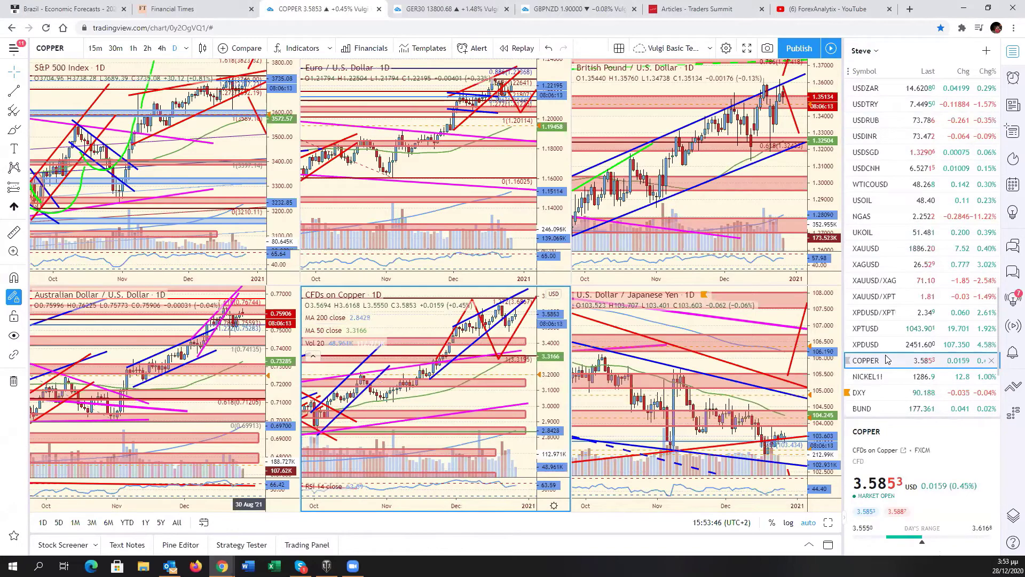
pyautogui.scroll(1, 884, 325)
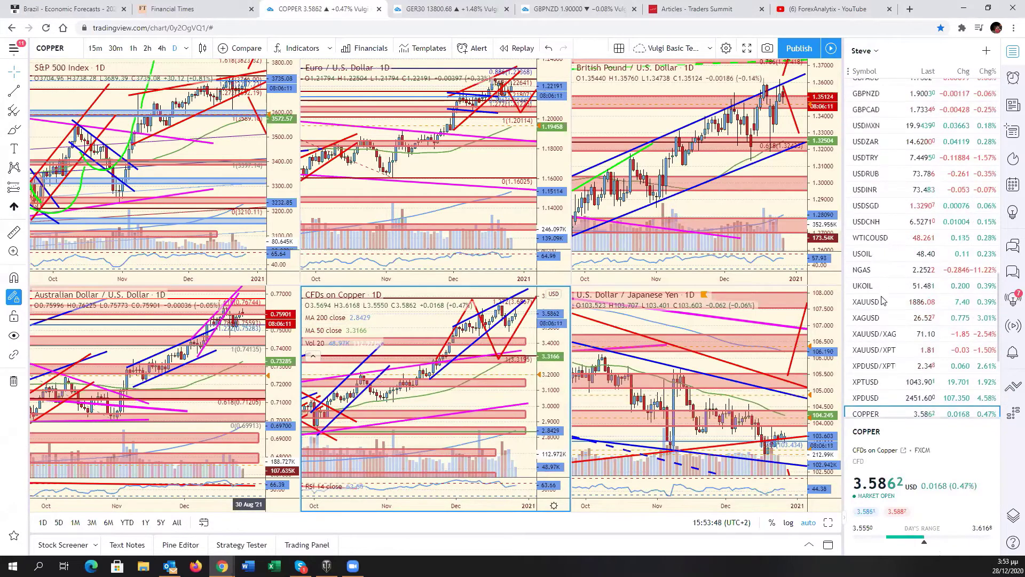
pyautogui.click(880, 302)
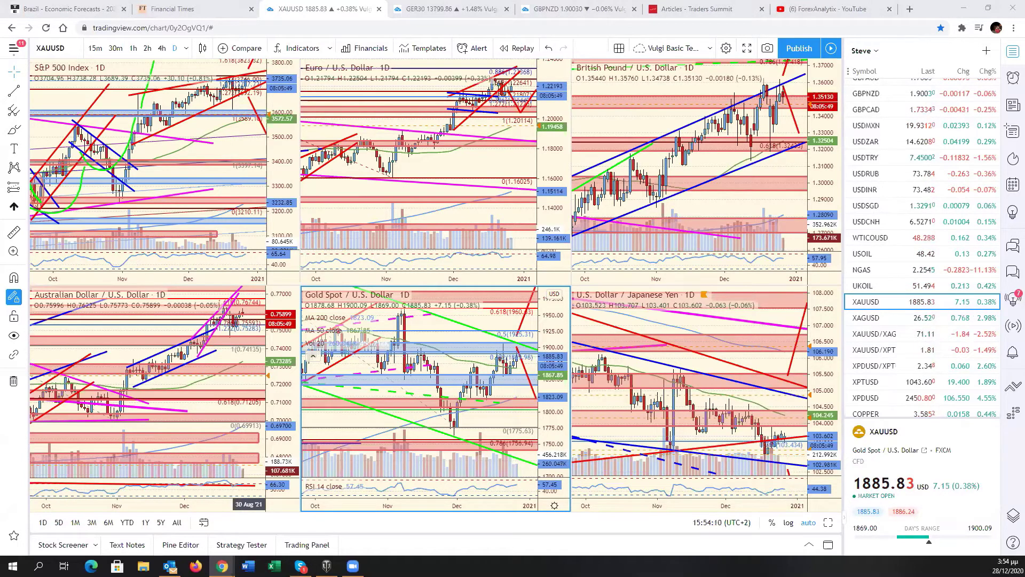
# - Activate the top-right GBP/USD pane and scroll the watchlist back to the top
pyautogui.click(775, 201)
pyautogui.scroll(3, 898, 231)
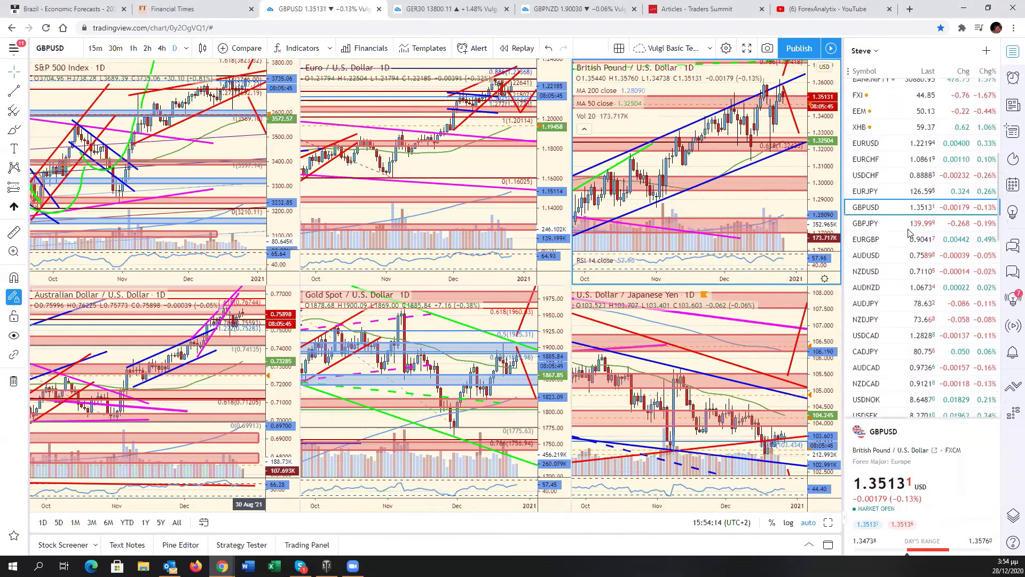
pyautogui.scroll(2, 909, 232)
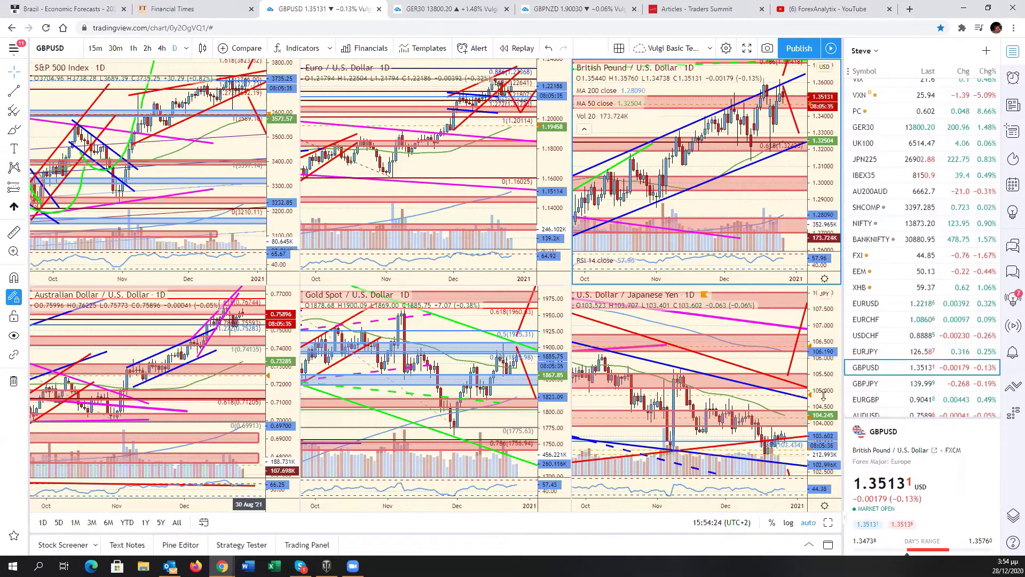
# - Maximize the GBP/USD chart, add space after the latest candle, and widen the price scale to about 1.06–1.48
pyautogui.hotkey('alt', 'Return')
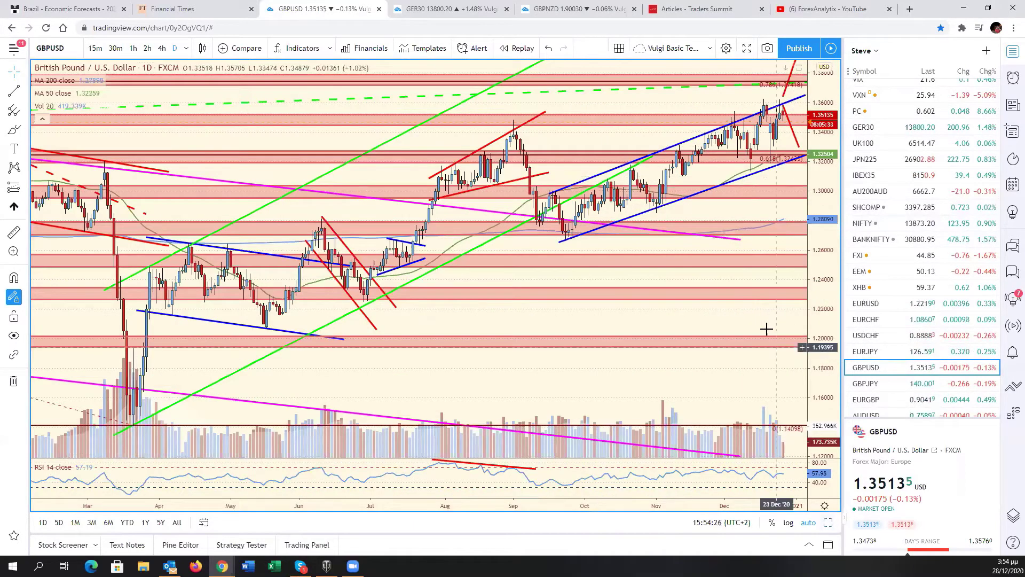
pyautogui.moveTo(728, 325); pyautogui.dragTo(695, 325)
pyautogui.moveTo(819, 383); pyautogui.dragTo(817, 400)
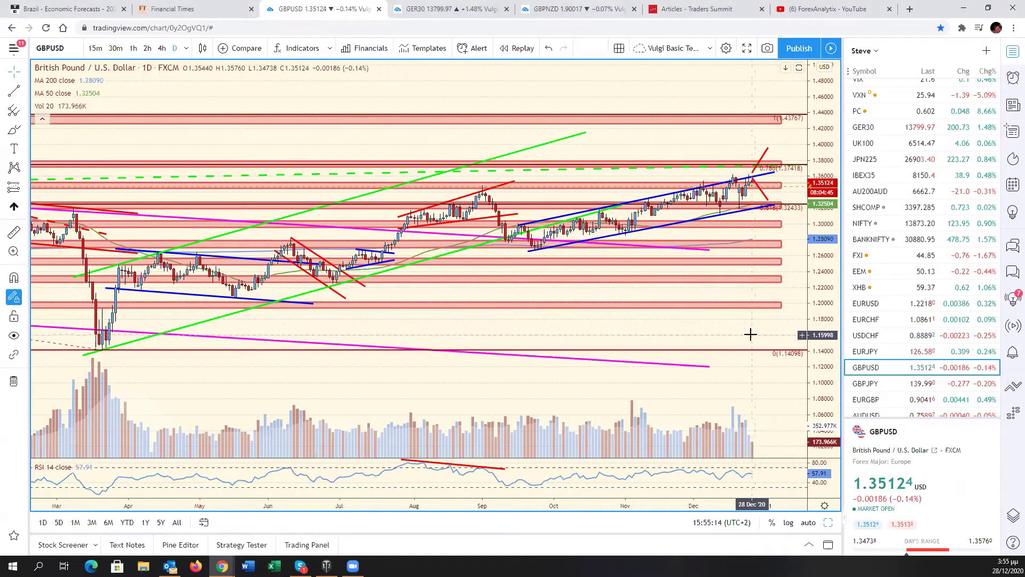
pyautogui.scroll(-2, 750, 334)
pyautogui.scroll(-2, 749, 335)
pyautogui.scroll(-2, 748, 338)
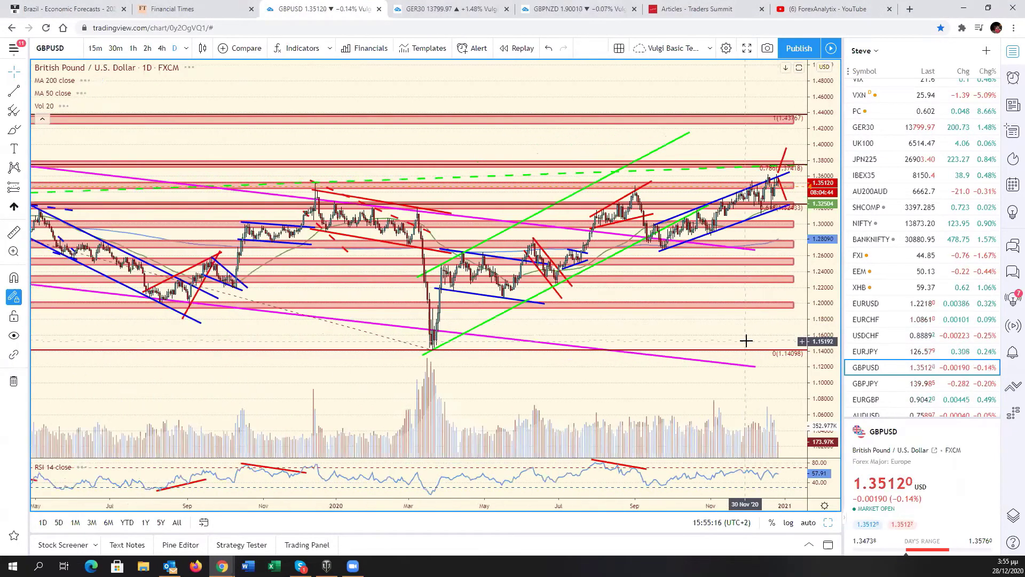
pyautogui.scroll(-2, 746, 341)
pyautogui.scroll(2, 746, 340)
pyautogui.scroll(2, 746, 341)
pyautogui.scroll(2, 746, 341)
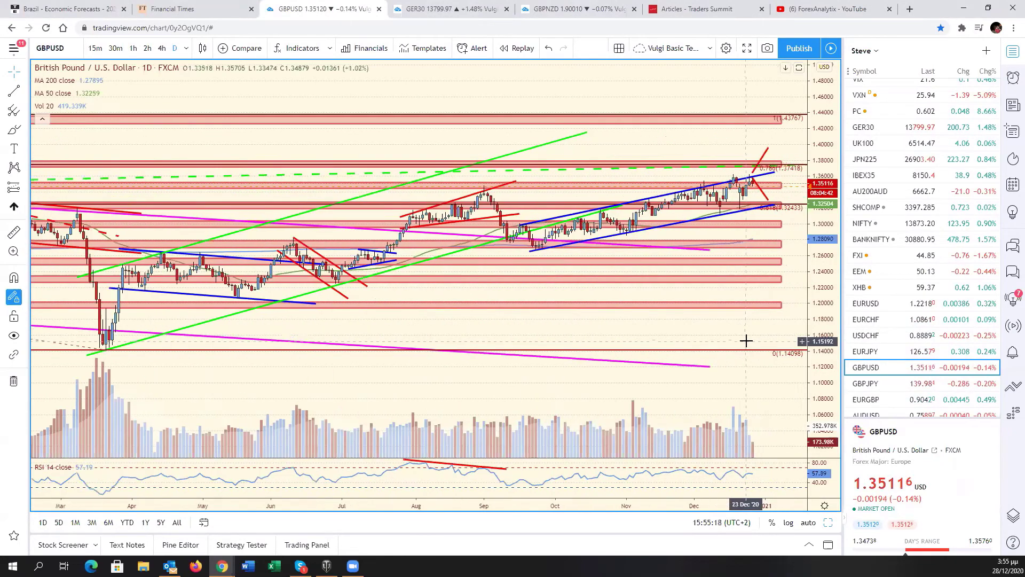
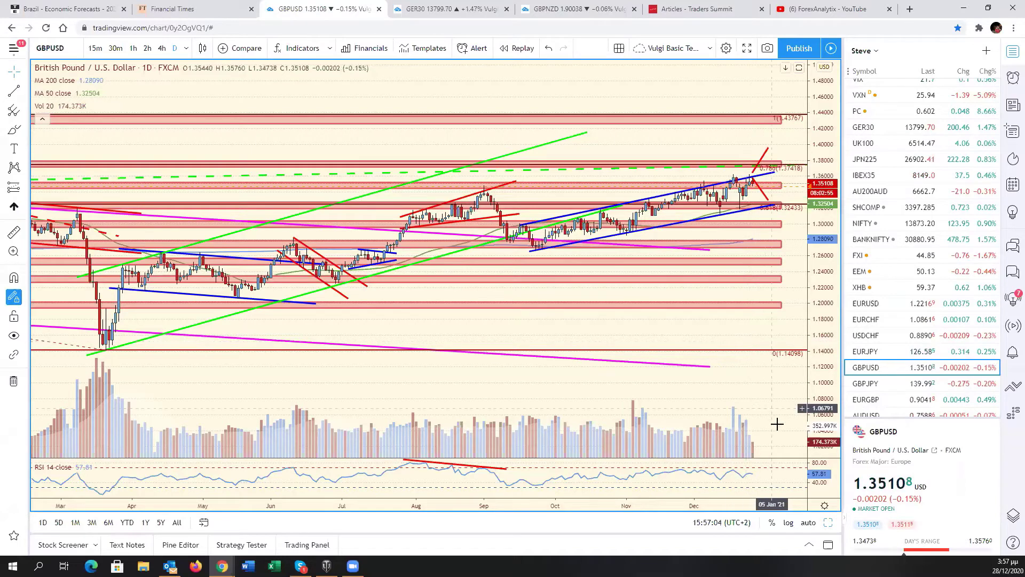
# - Maximize the S&P 500 pane, glance at NAS100, then switch back to SPX500
pyautogui.click(828, 523)
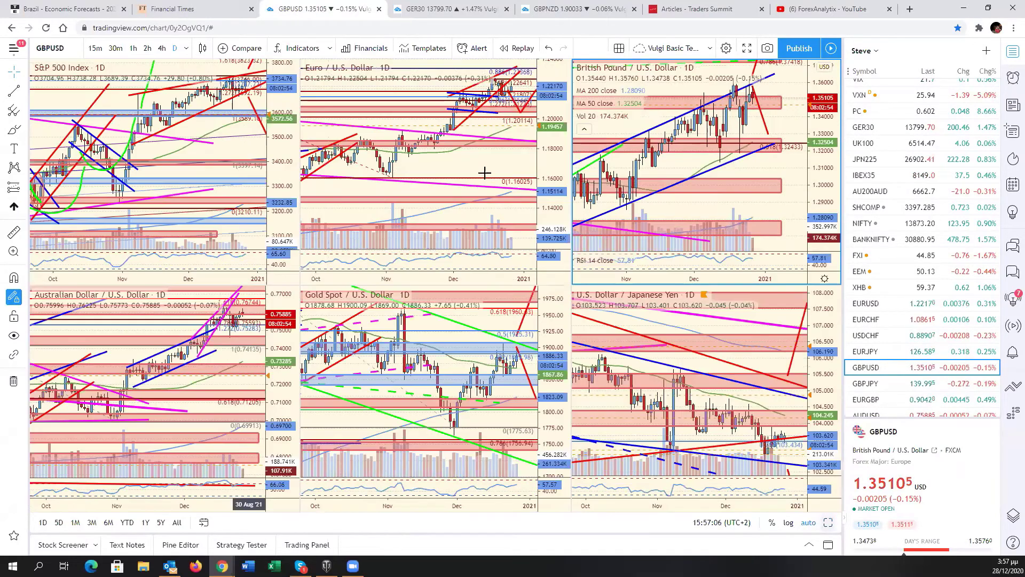
pyautogui.click(297, 179)
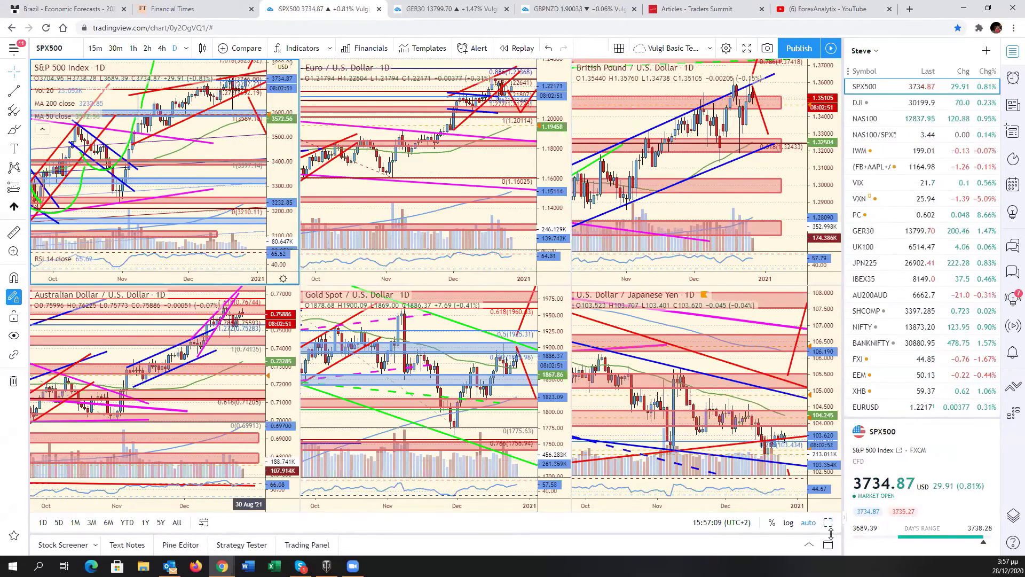
pyautogui.hotkey('alt', 'Return')
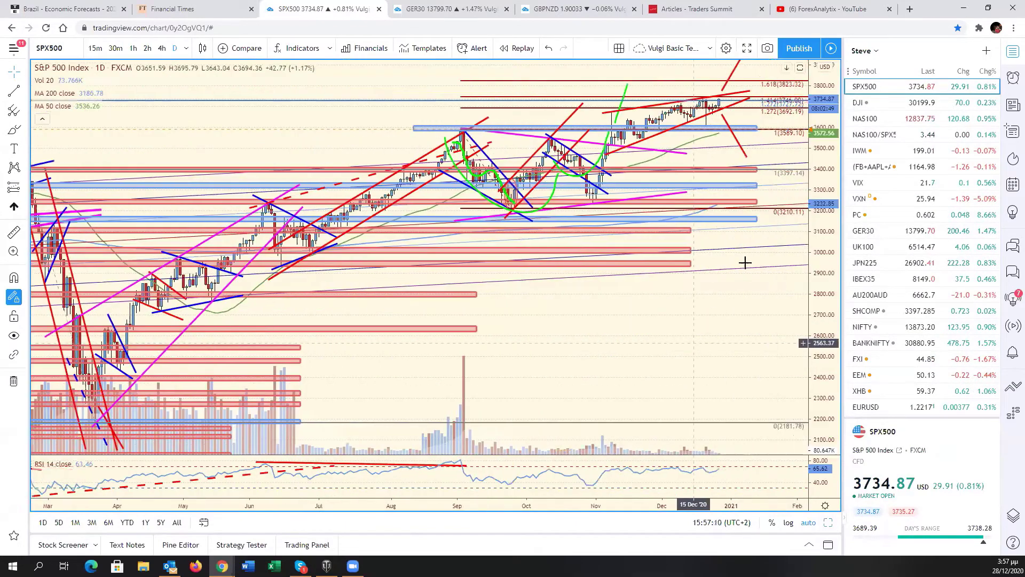
pyautogui.click(890, 119)
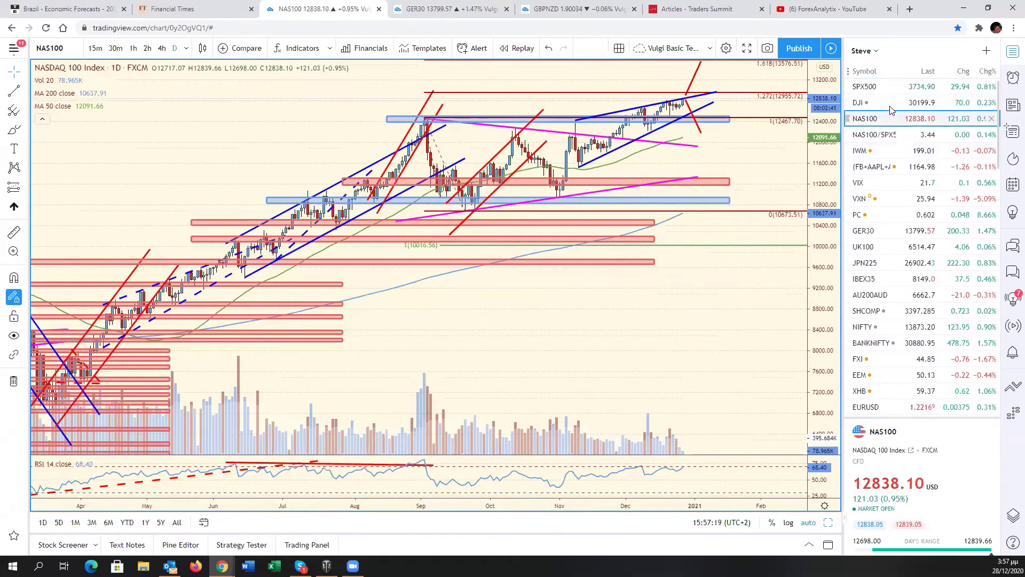
pyautogui.click(893, 89)
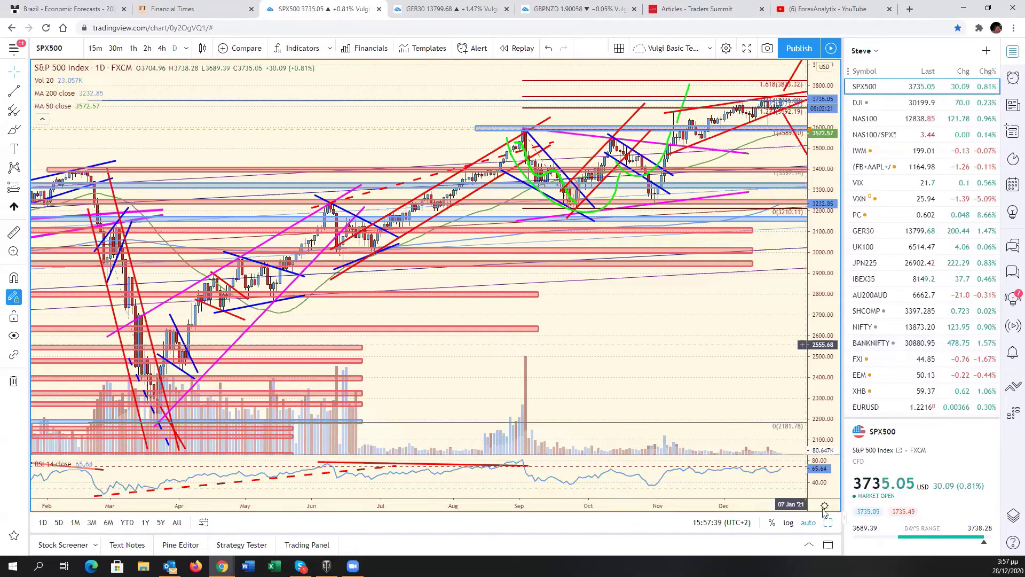
# - Load DXY into the USDJPY pane, maximize it, and compress the price scale to show lower levels
pyautogui.hotkey('alt', 'Return')
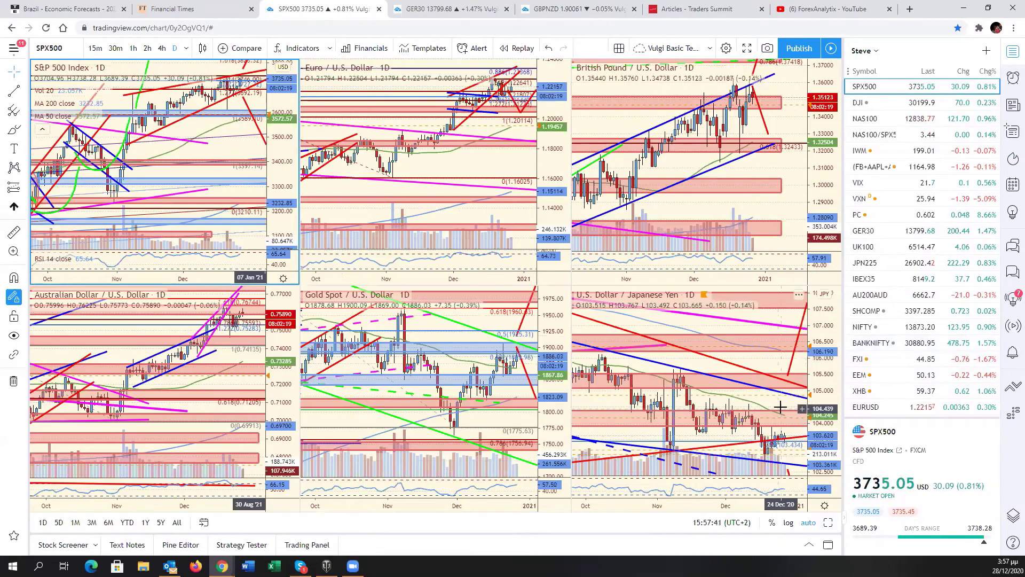
pyautogui.click(780, 408)
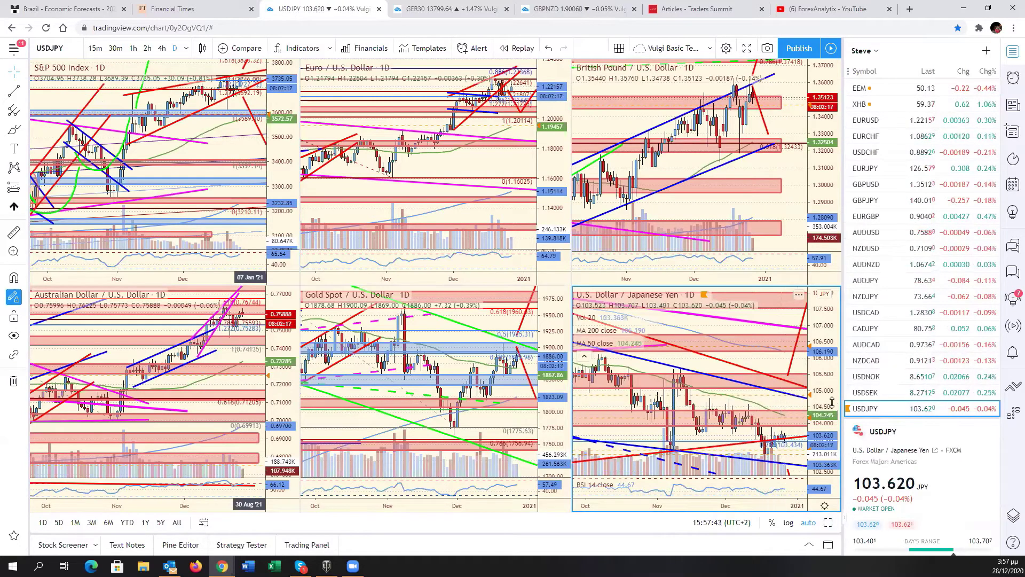
pyautogui.scroll(-5, 884, 367)
pyautogui.scroll(-3, 885, 360)
pyautogui.scroll(-3, 886, 354)
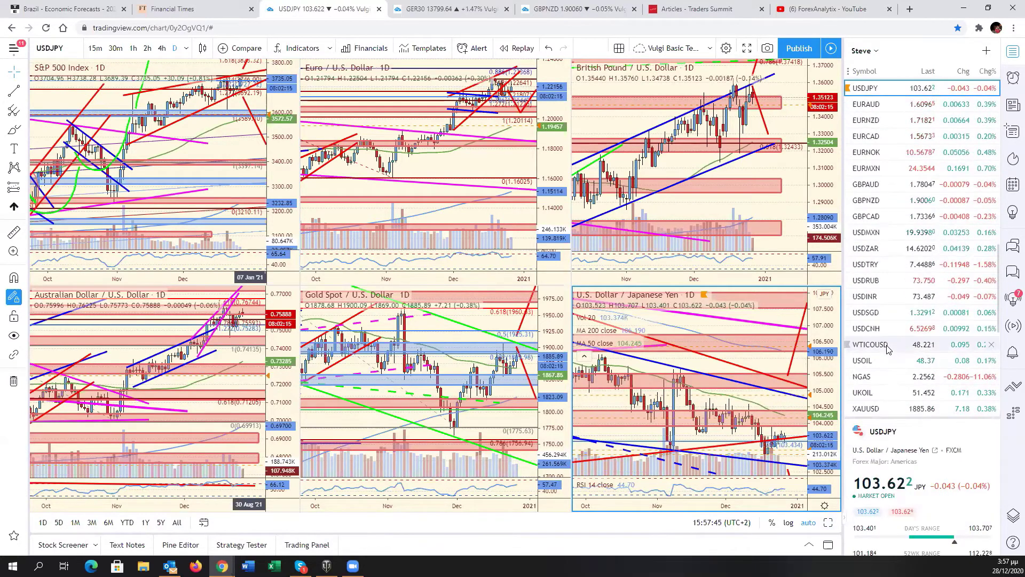
pyautogui.scroll(-3, 888, 348)
pyautogui.click(887, 393)
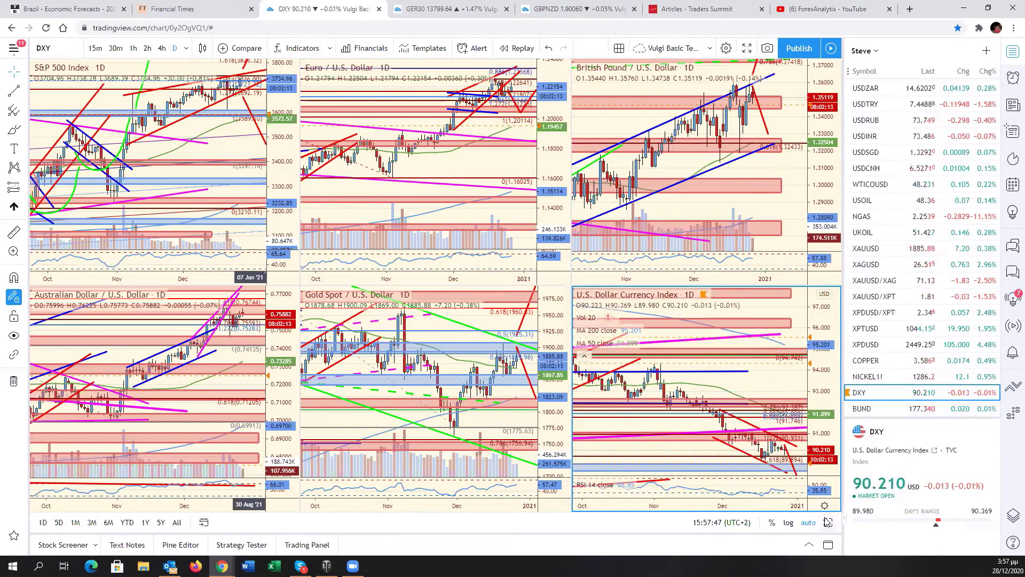
pyautogui.click(828, 523)
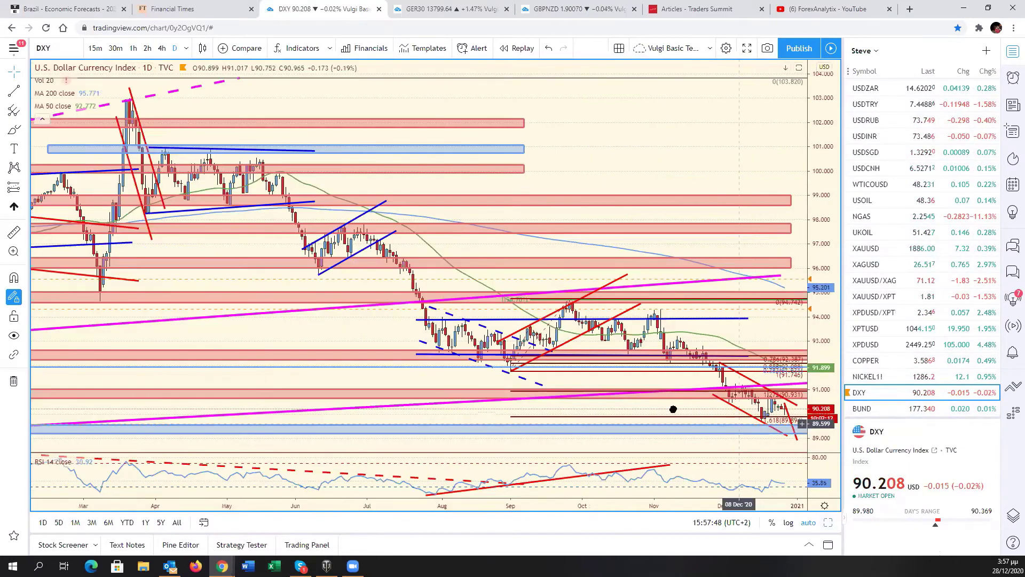
pyautogui.moveTo(824, 397); pyautogui.dragTo(755, 384)
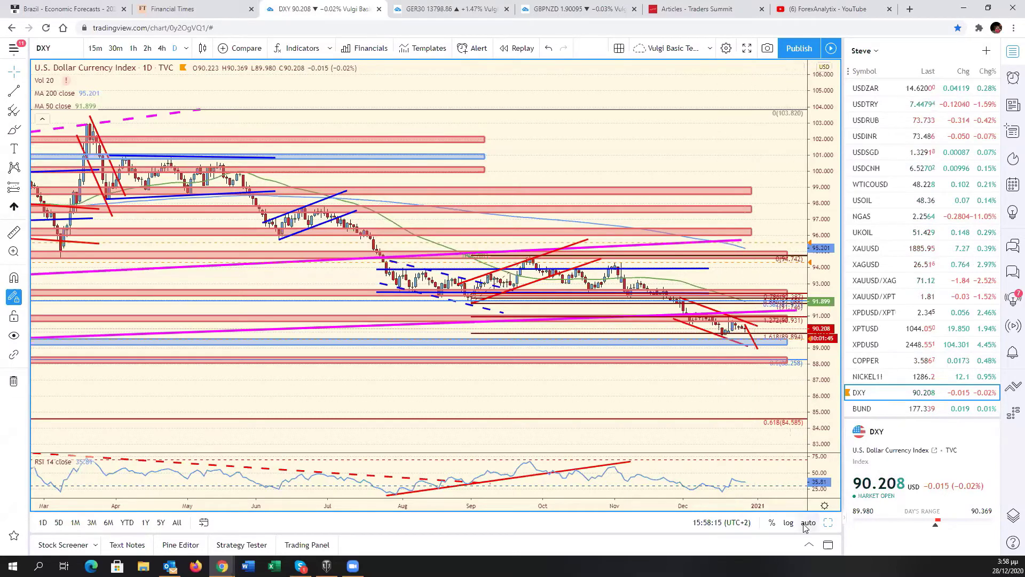
# - Maximize the EUR/USD daily chart for review, then go to the GBPNZD 4h chart
pyautogui.click(828, 523)
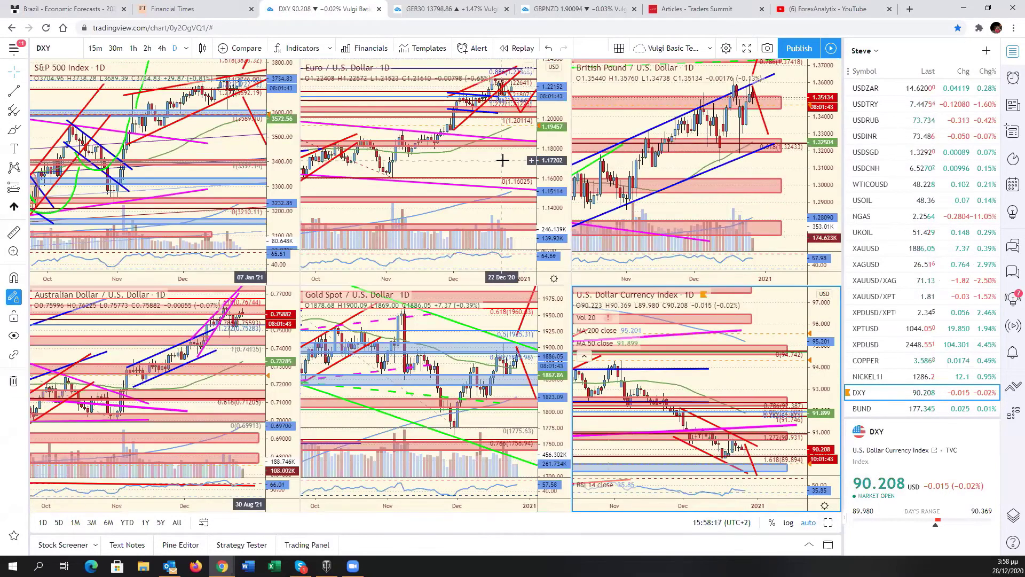
pyautogui.click(502, 160)
pyautogui.hotkey('alt', 'Return')
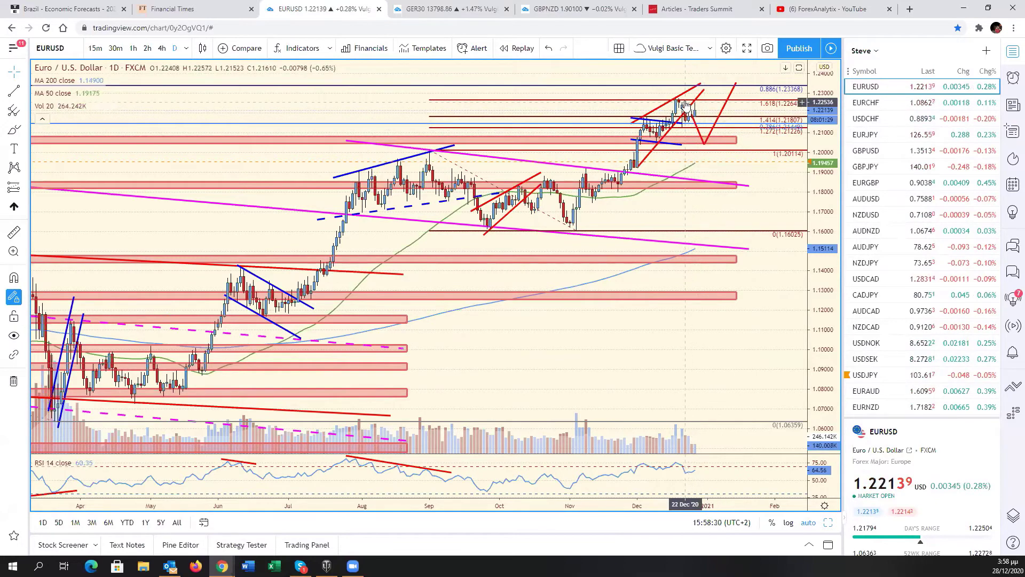
pyautogui.click(571, 9)
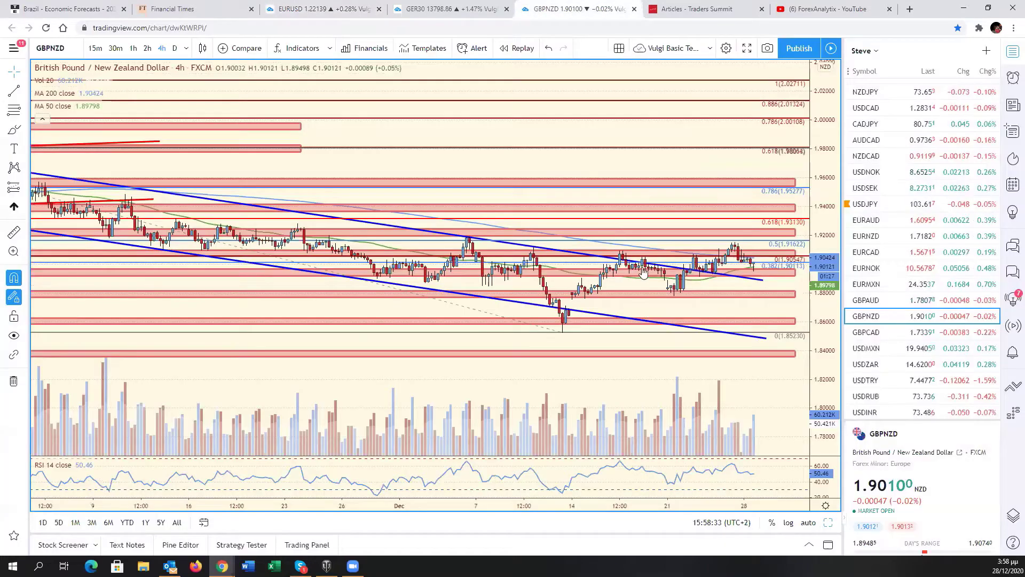
# - Auto-scale the chart, load EURUSD into the top-middle pane, and maximize it
pyautogui.click(830, 524)
pyautogui.click(507, 150)
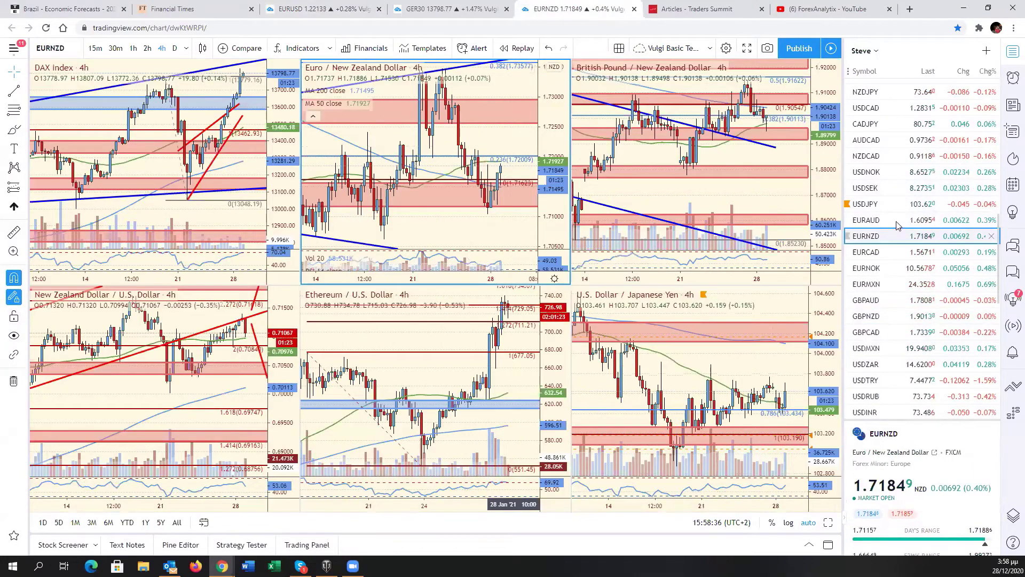
pyautogui.scroll(3, 894, 139)
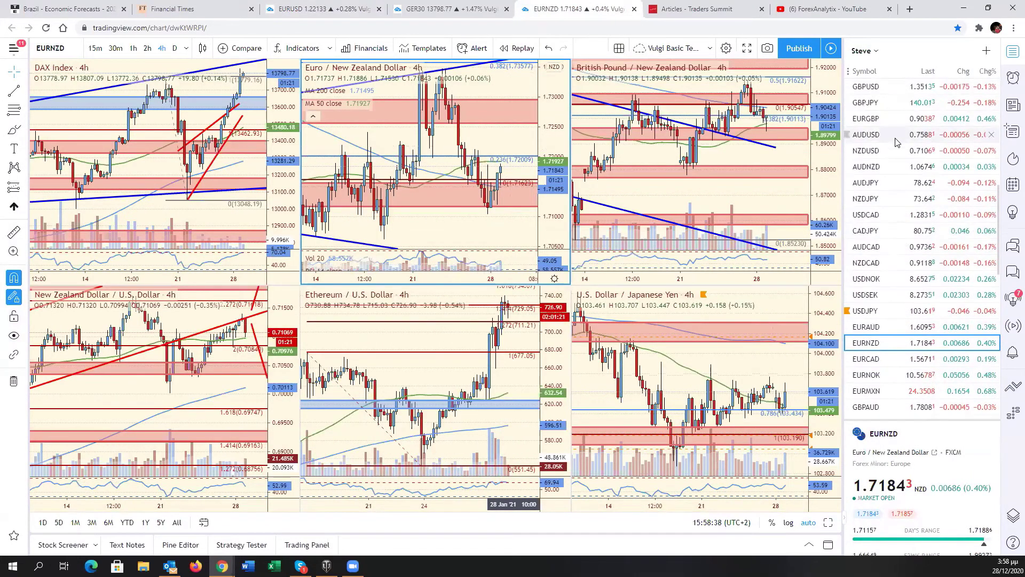
pyautogui.scroll(3, 895, 140)
pyautogui.click(895, 131)
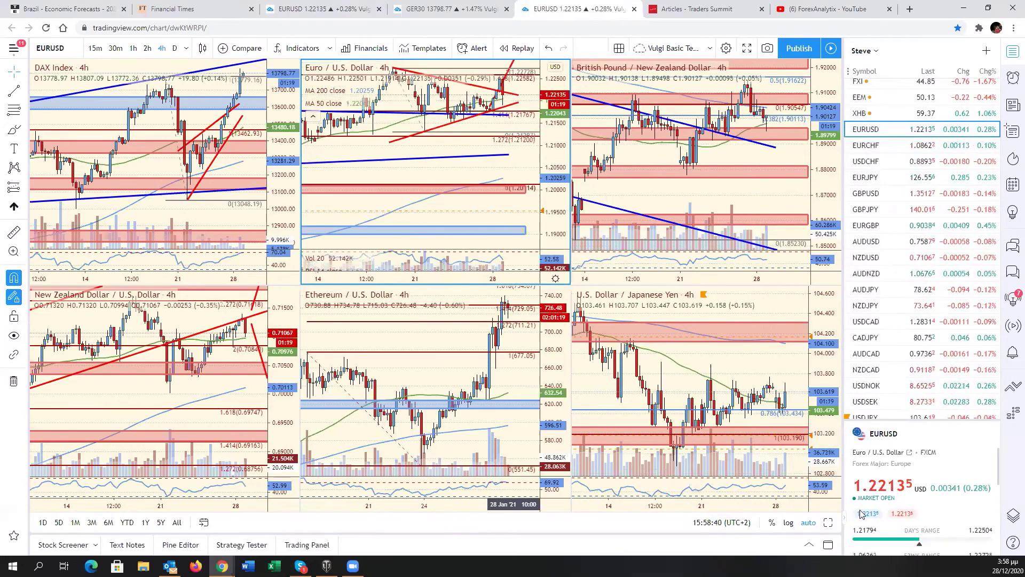
pyautogui.click(828, 522)
# - Widen the price range to 1.16–1.24 and re-anchor the red triangle's upper line at the 17 Dec high
pyautogui.scroll(-3, 689, 324)
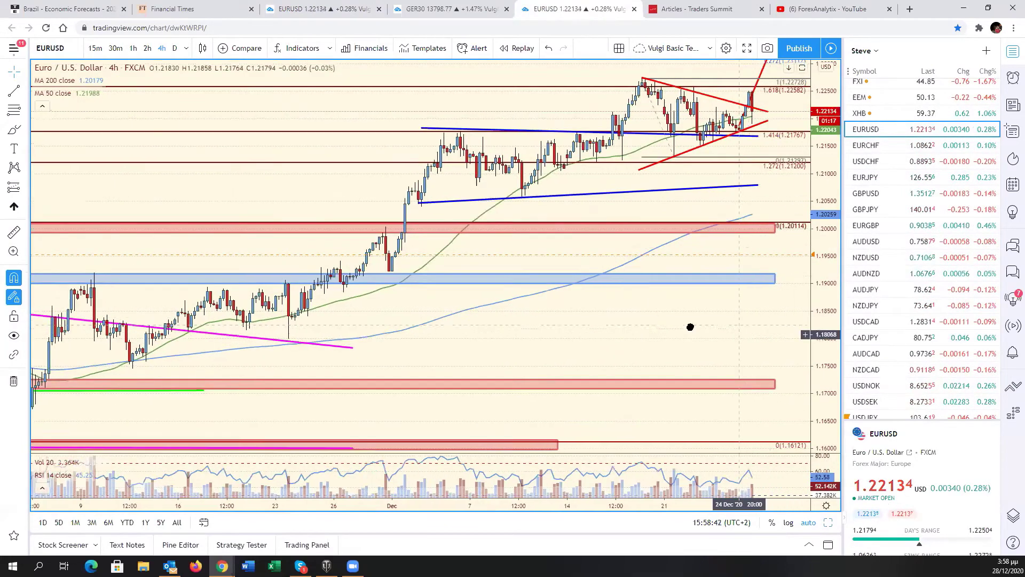
pyautogui.moveTo(807, 261); pyautogui.dragTo(736, 297)
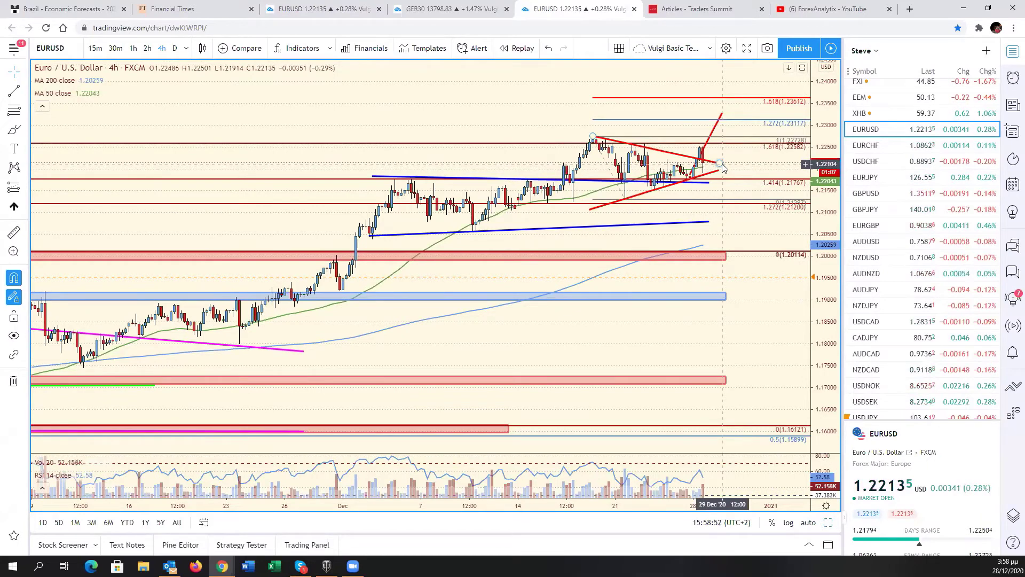
pyautogui.moveTo(720, 163); pyautogui.dragTo(723, 146)
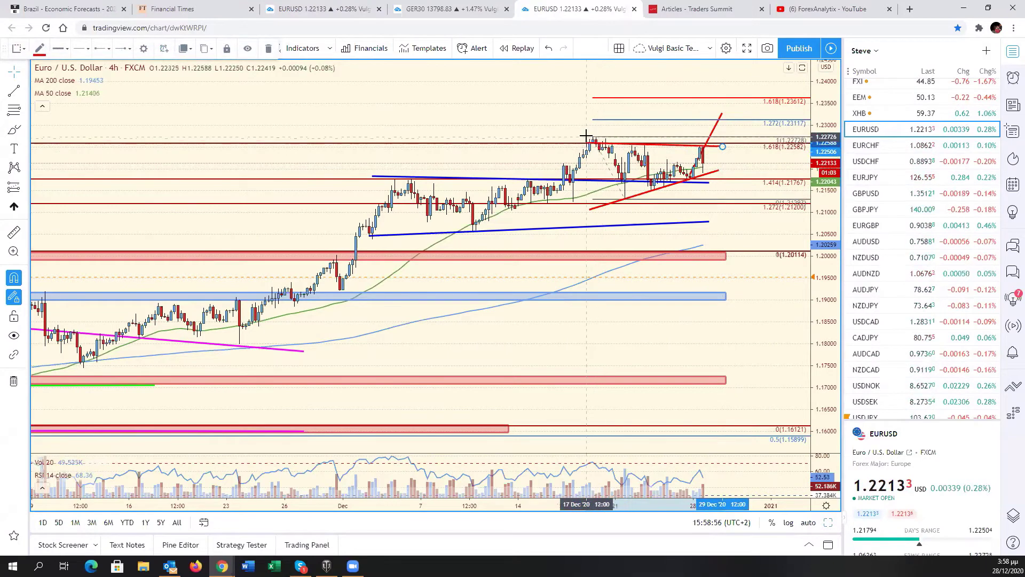
pyautogui.moveTo(592, 141); pyautogui.dragTo(593, 137)
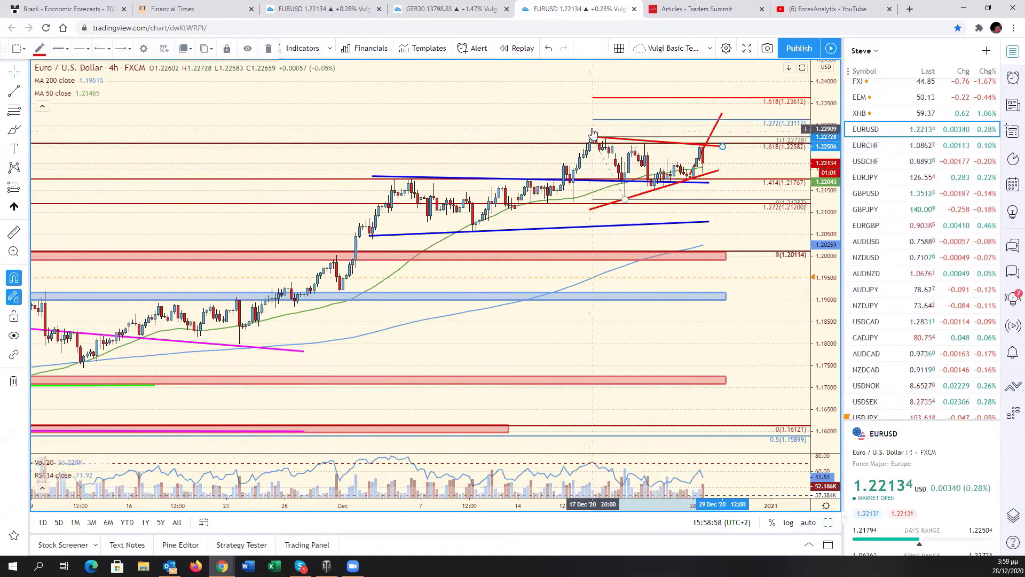
pyautogui.moveTo(723, 146); pyautogui.dragTo(730, 168)
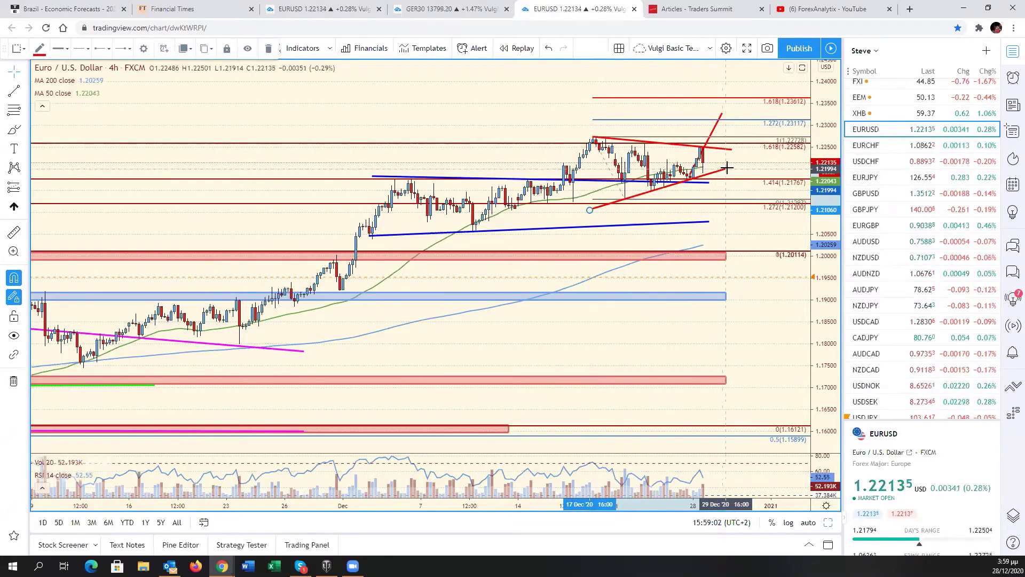
pyautogui.click(754, 169)
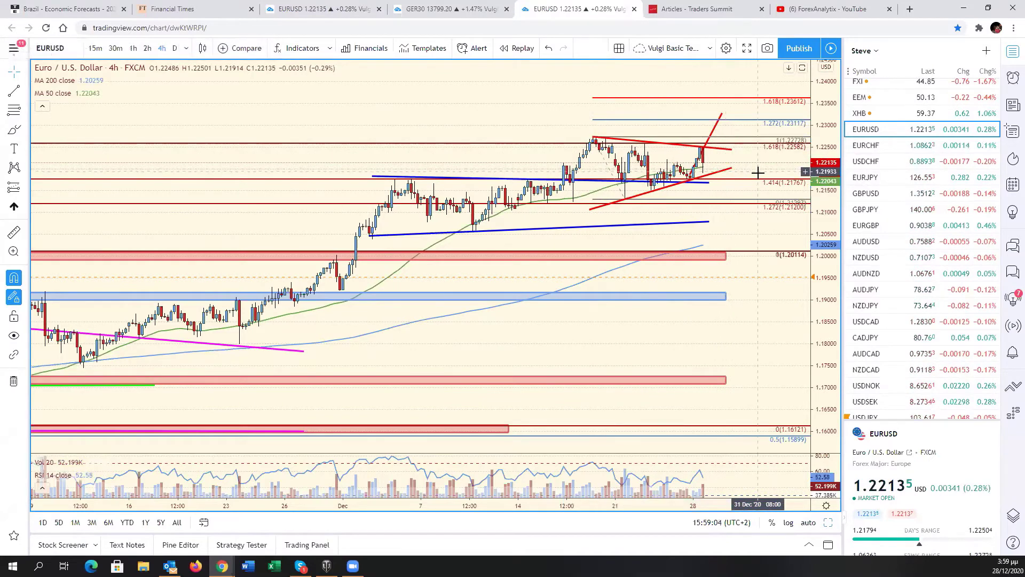
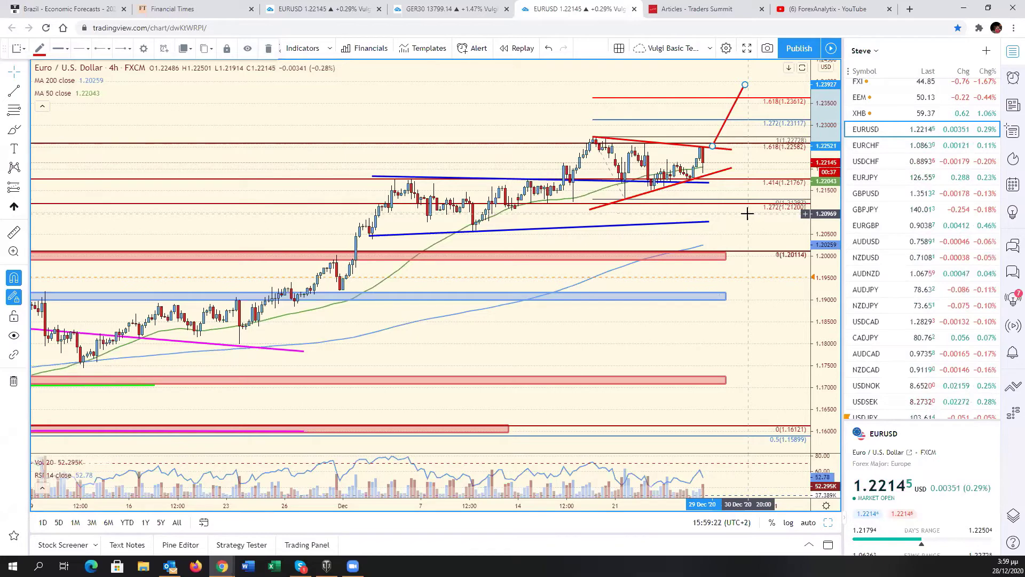
# - Lower the red projection line's top point and draw a red drop leg down from the peak
pyautogui.moveTo(745, 85); pyautogui.dragTo(736, 98)
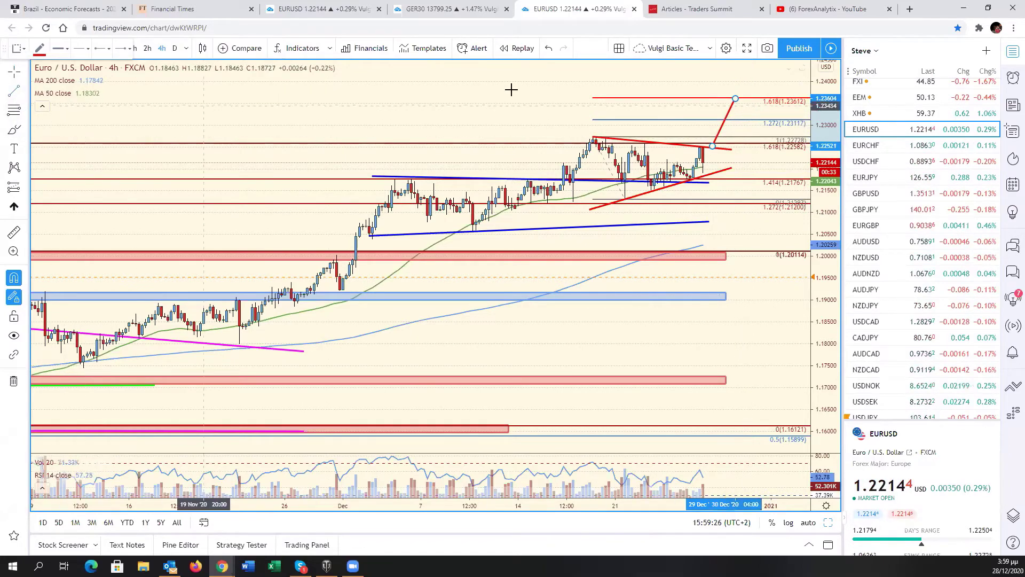
pyautogui.moveTo(735, 100)
pyautogui.mouseDown()
pyautogui.moveTo(787, 226)
pyautogui.moveTo(843, 203)
pyautogui.mouseUp()
pyautogui.click(770, 227)
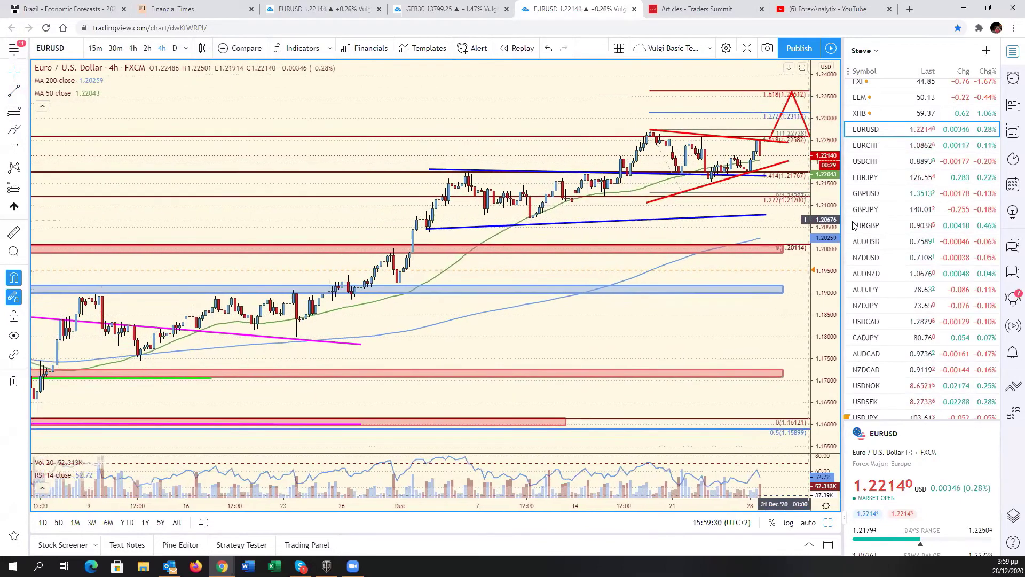
pyautogui.click(808, 522)
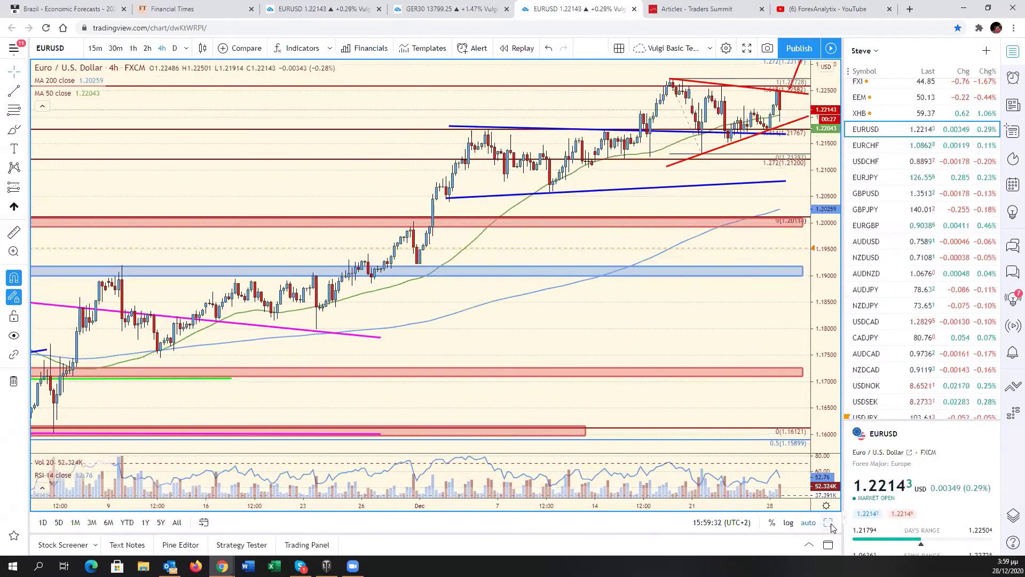
# - Switch to the six-chart layout and activate the GBPNZD, EUR/USD and Ethereum panes in turn
pyautogui.hotkey('alt', 'Return')
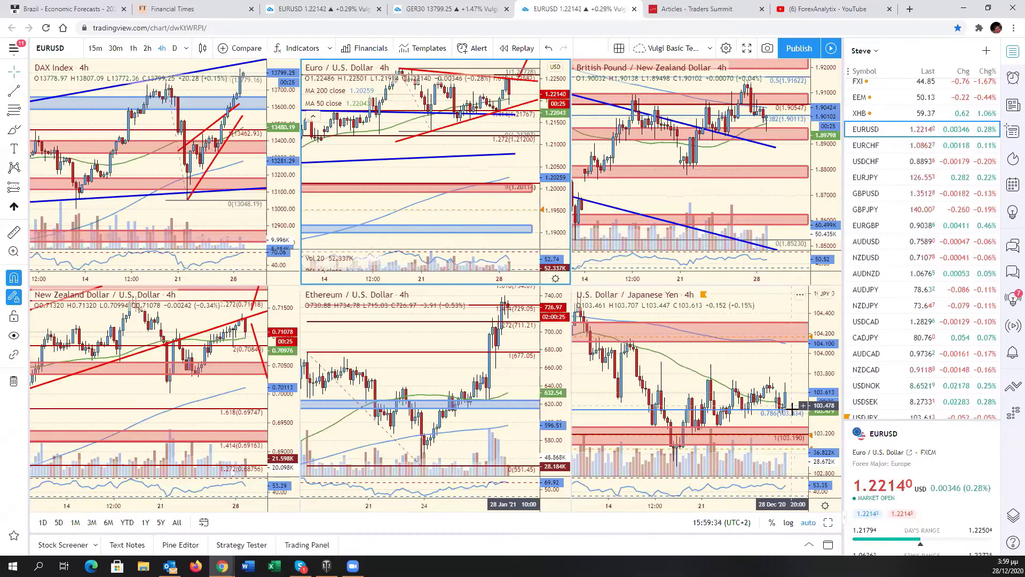
pyautogui.click(782, 192)
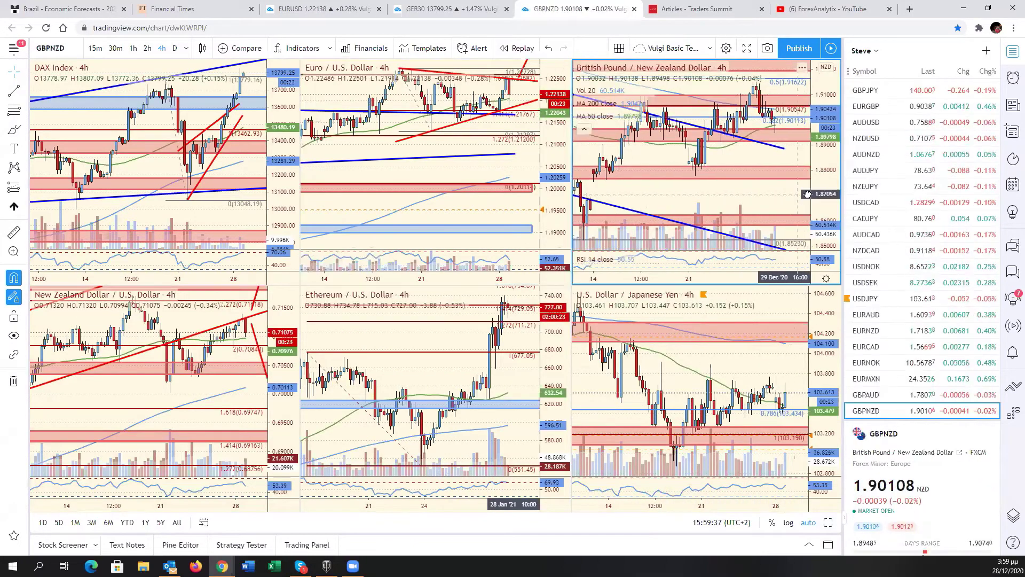
pyautogui.click(517, 174)
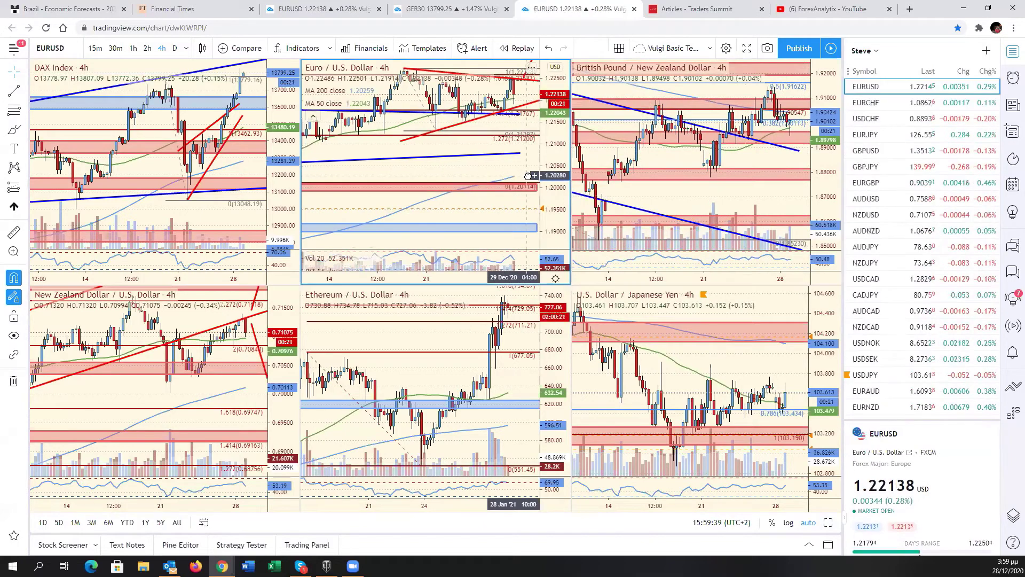
pyautogui.click(516, 341)
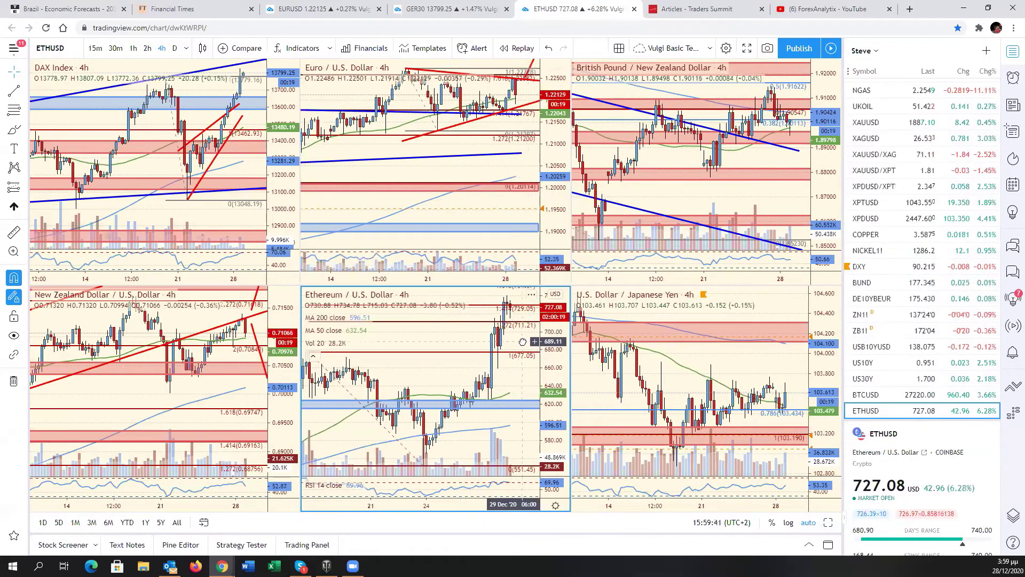
# - Switch to the single daily EUR/USD chart and zoom out and back in across its history
pyautogui.click(323, 11)
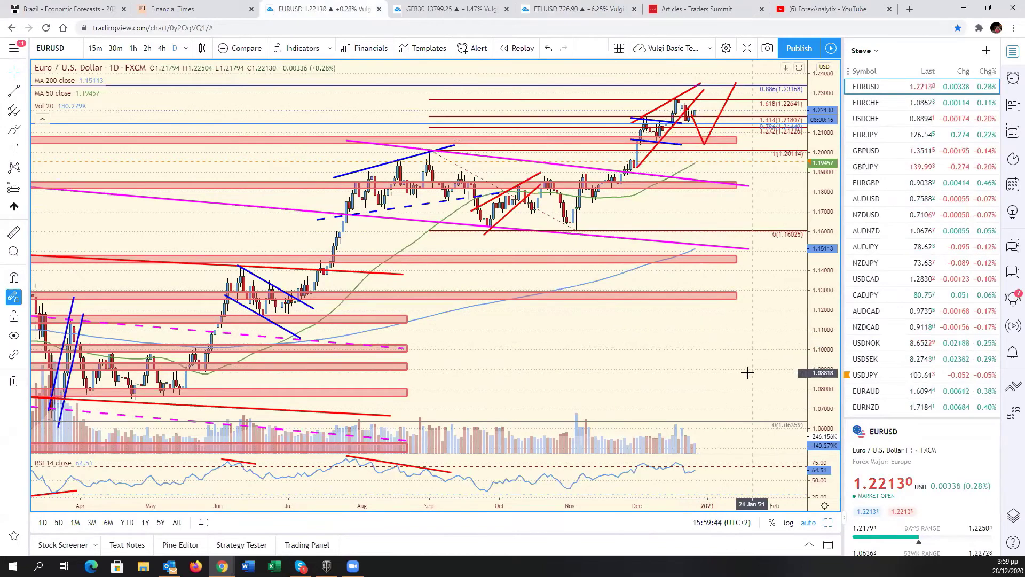
pyautogui.scroll(-2, 746, 435)
pyautogui.scroll(-2, 746, 435)
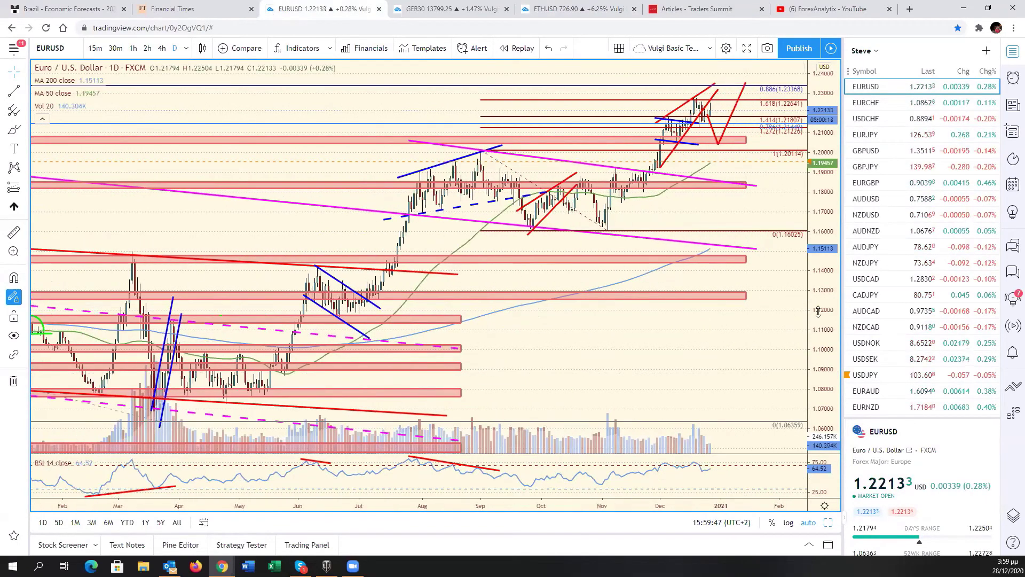
pyautogui.scroll(-3, 760, 351)
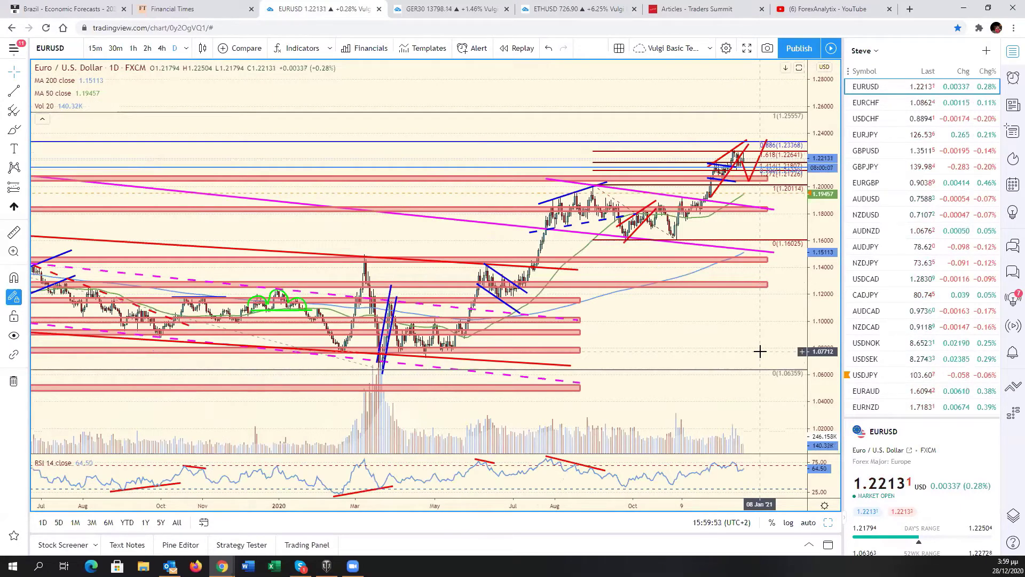
pyautogui.scroll(-2, 755, 344)
pyautogui.scroll(-1, 755, 344)
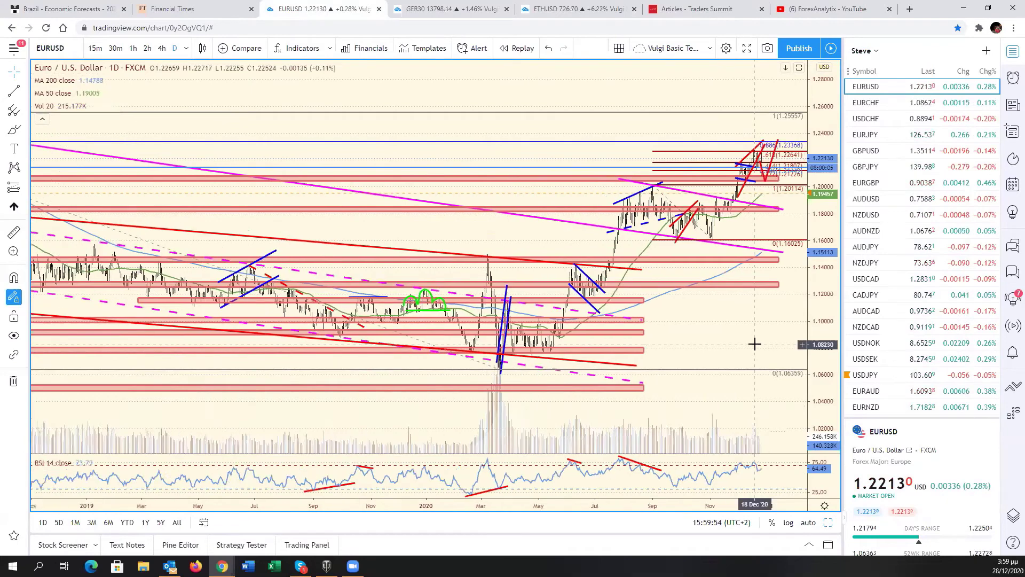
pyautogui.scroll(1, 755, 344)
pyautogui.scroll(2, 754, 344)
pyautogui.scroll(1, 754, 344)
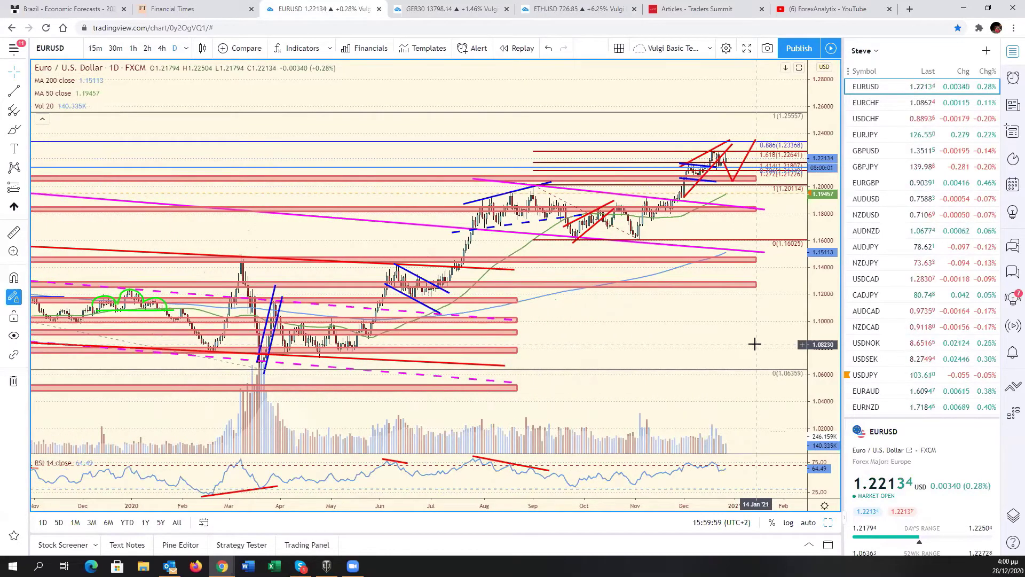
pyautogui.scroll(1, 754, 344)
pyautogui.scroll(1, 754, 344)
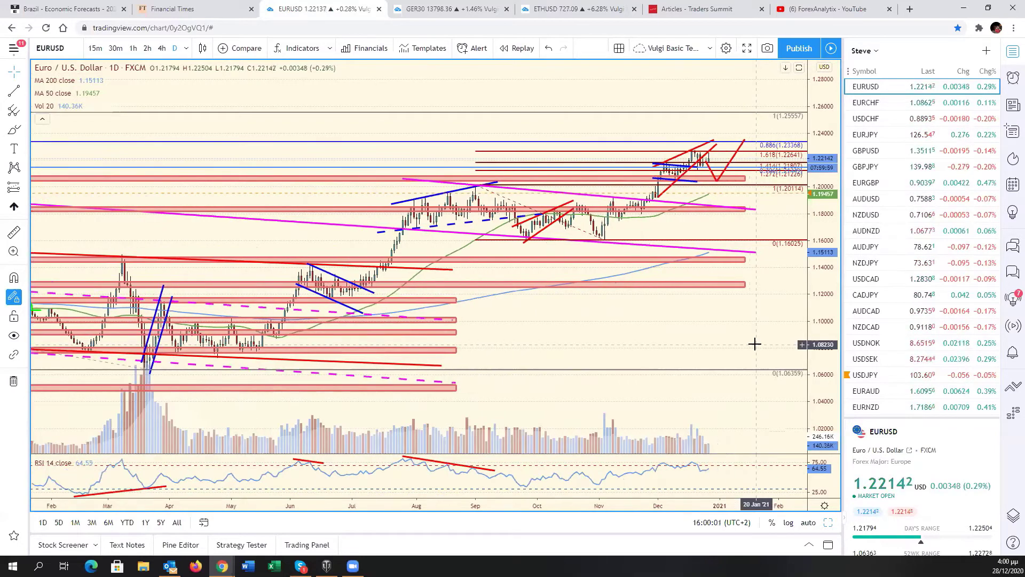
pyautogui.scroll(1, 755, 344)
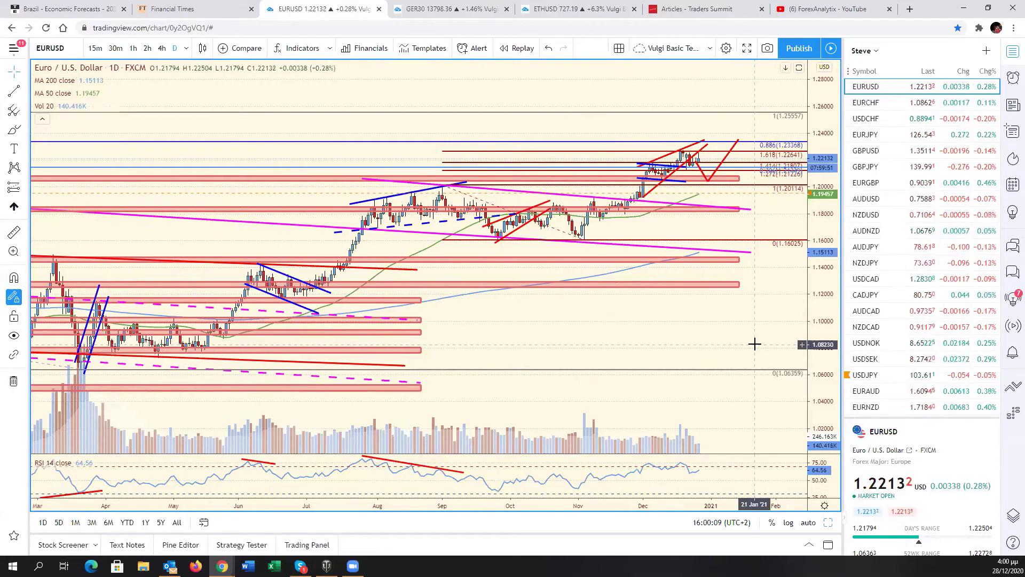
pyautogui.scroll(-3, 716, 211)
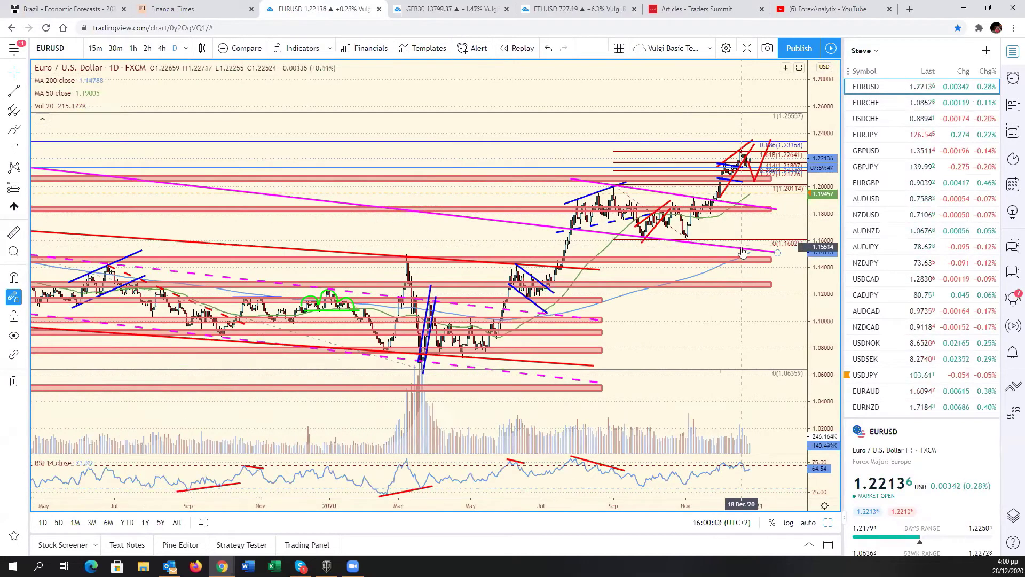
pyautogui.scroll(3, 769, 294)
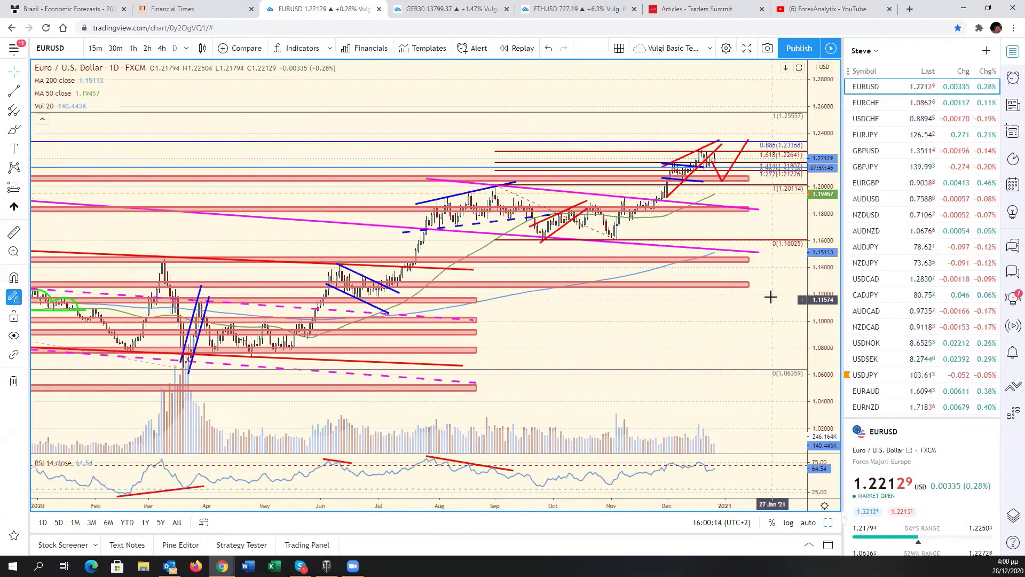
pyautogui.scroll(1, 771, 297)
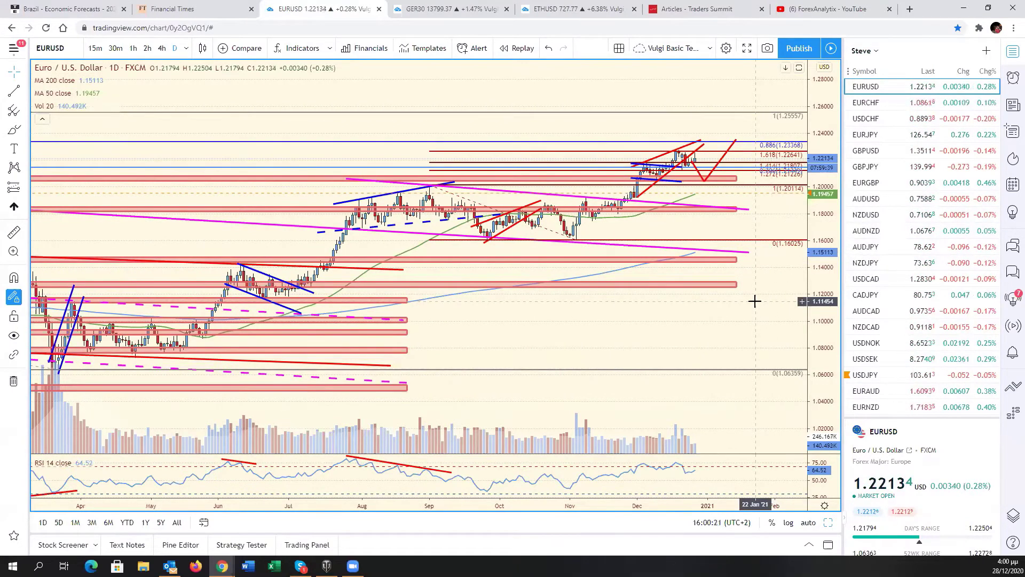
# - Switch to EURGBP, squeeze its price scale to 0.82–1.01 and view February to December
pyautogui.click(866, 183)
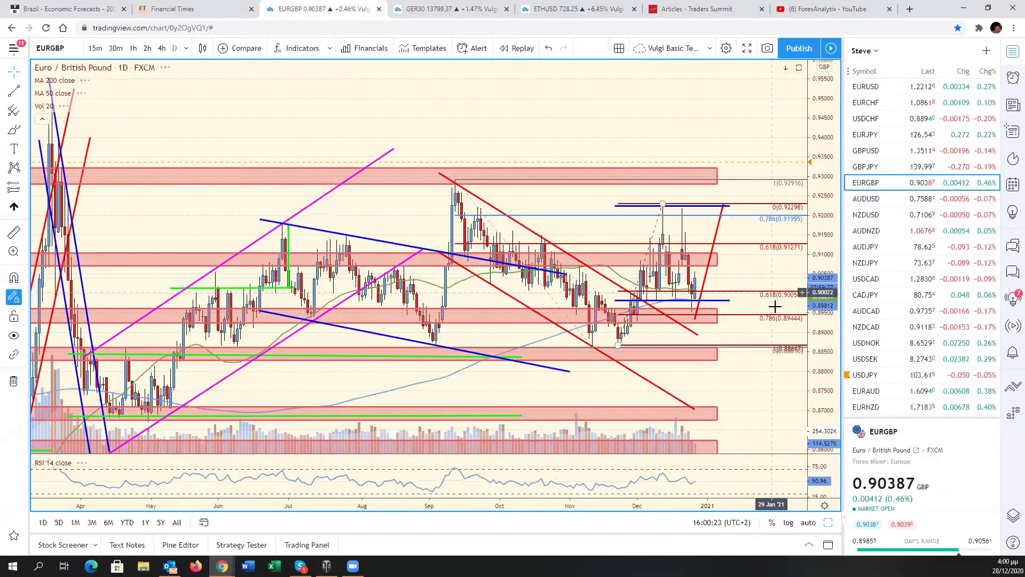
pyautogui.moveTo(815, 306); pyautogui.dragTo(779, 418)
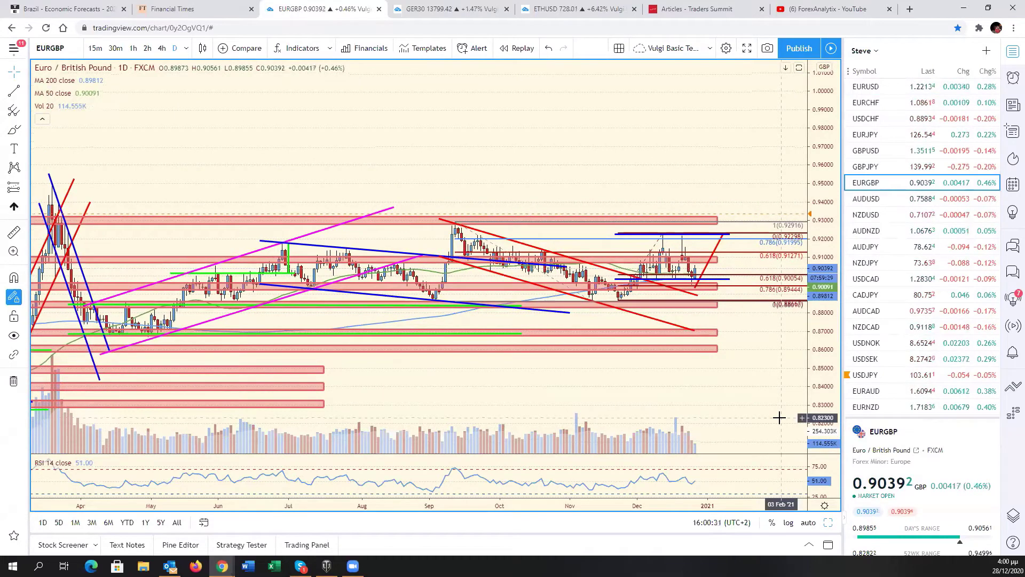
pyautogui.moveTo(803, 384); pyautogui.dragTo(822, 524)
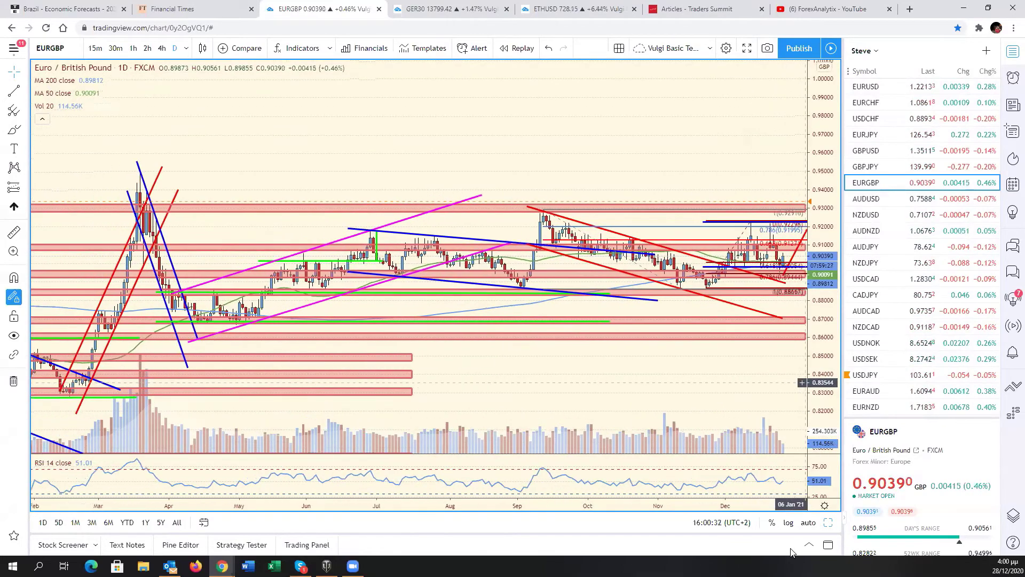
# - Back in the grid, re-save the DXY alert at 95.56 and maximize the Gold chart
pyautogui.hotkey('alt', 'Return')
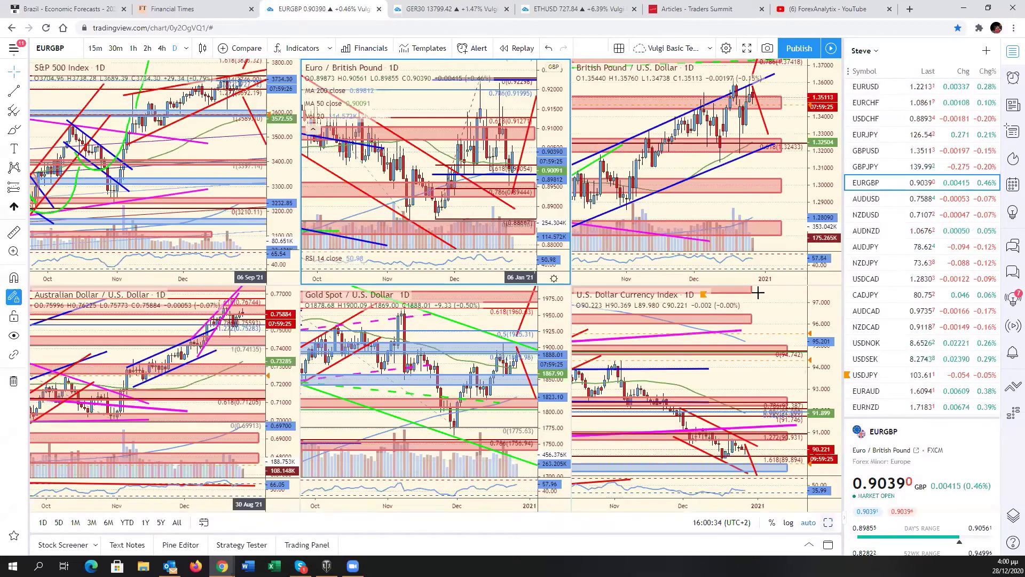
pyautogui.click(804, 333)
pyautogui.click(804, 333)
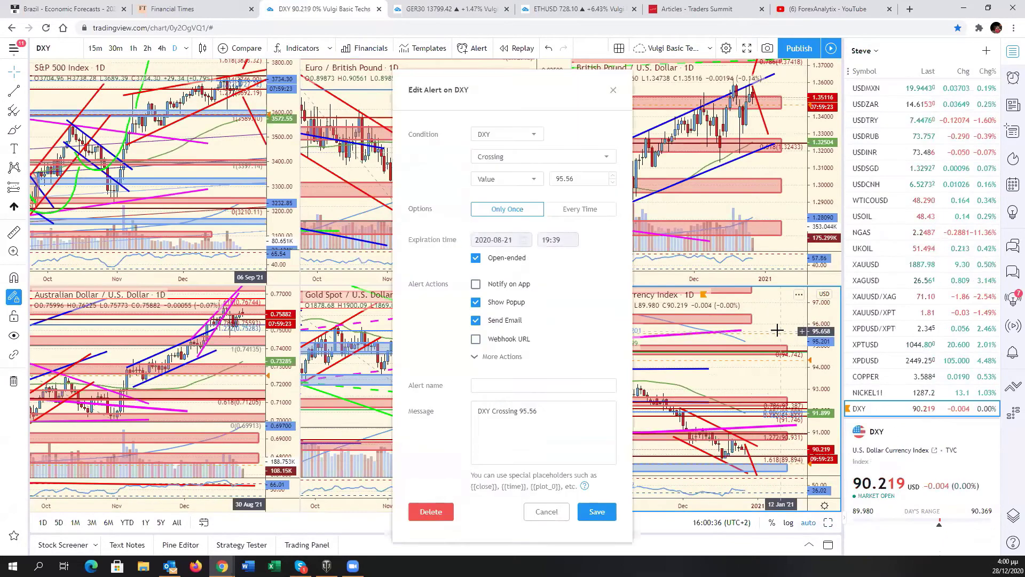
pyautogui.click(593, 490)
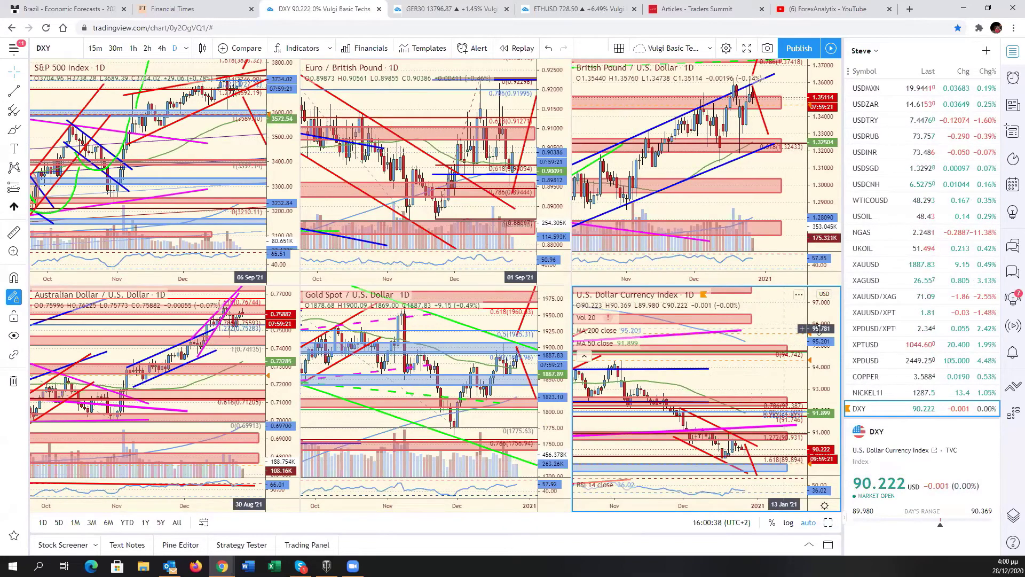
pyautogui.moveTo(786, 328); pyautogui.dragTo(831, 327)
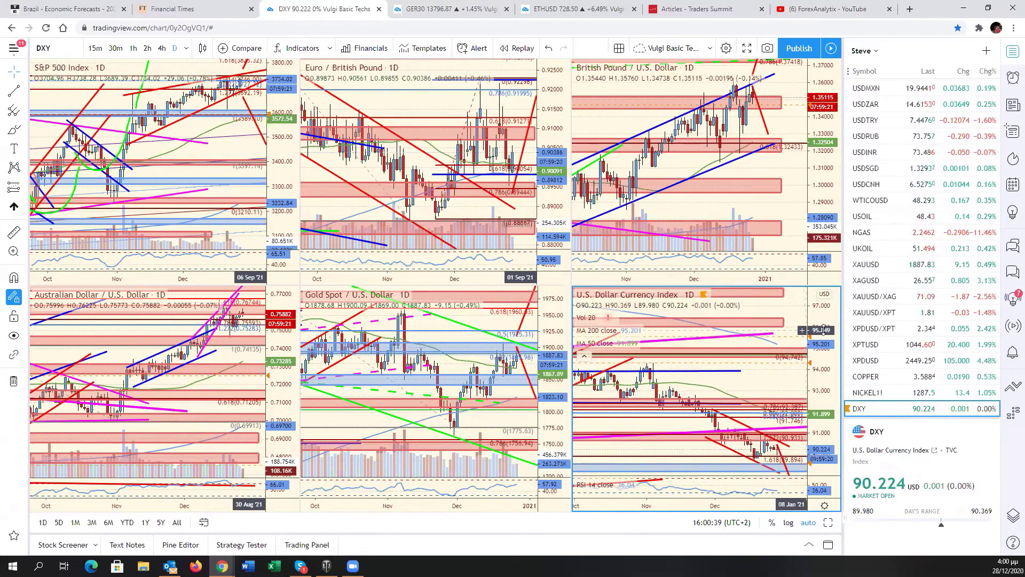
pyautogui.click(512, 439)
pyautogui.click(828, 523)
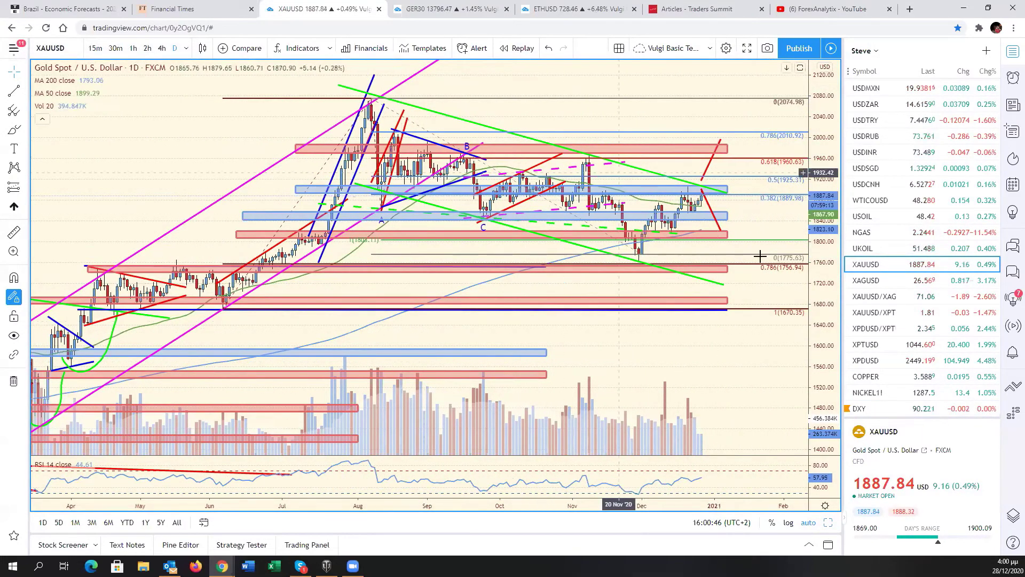
# - Step through the Silver and Platinum charts, compressing each price scale to see more range
pyautogui.press('Down')
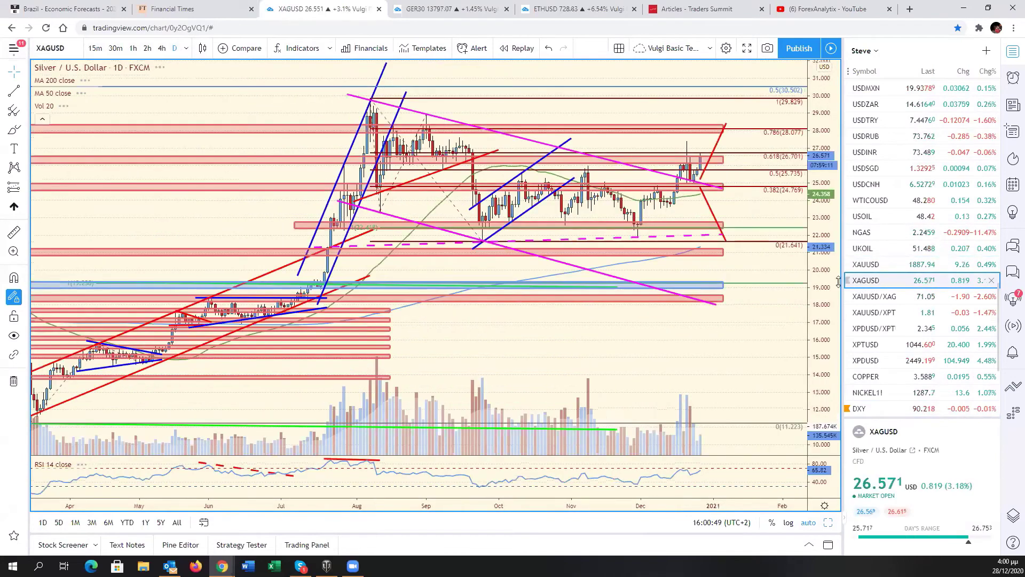
pyautogui.moveTo(838, 255)
pyautogui.mouseDown()
pyautogui.moveTo(668, 210)
pyautogui.moveTo(686, 179)
pyautogui.mouseUp()
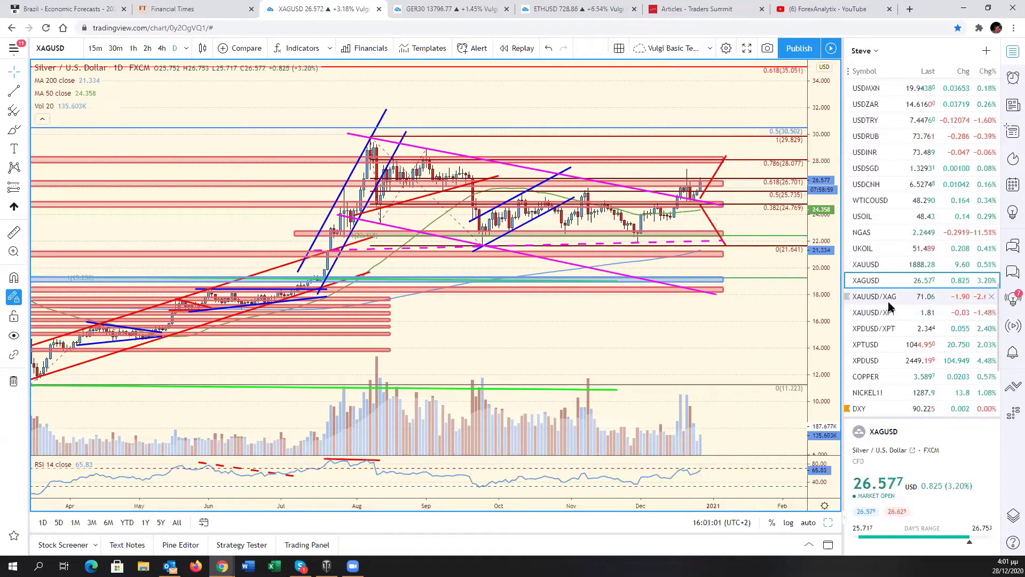
pyautogui.click(897, 345)
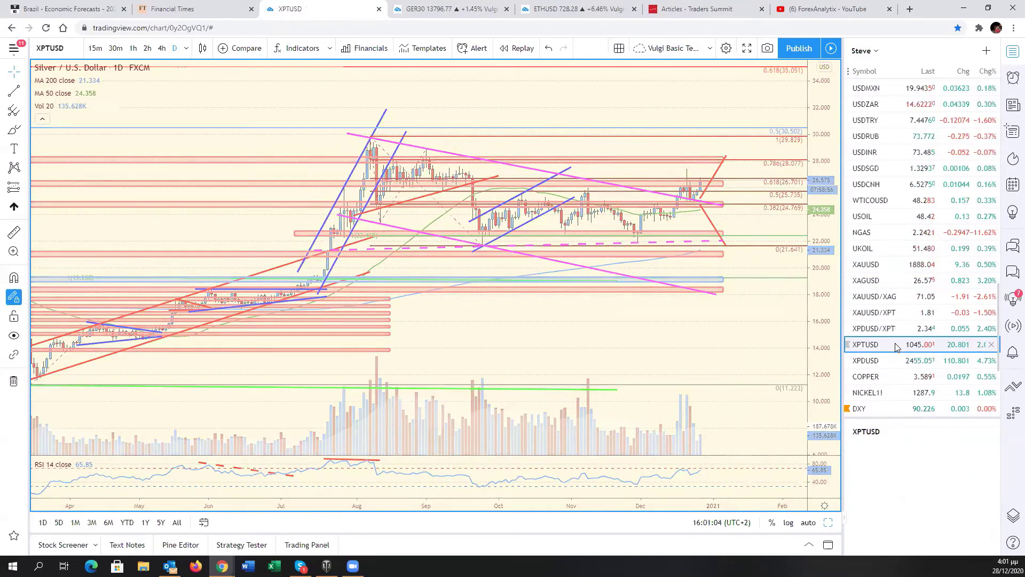
pyautogui.moveTo(831, 255); pyautogui.dragTo(822, 384)
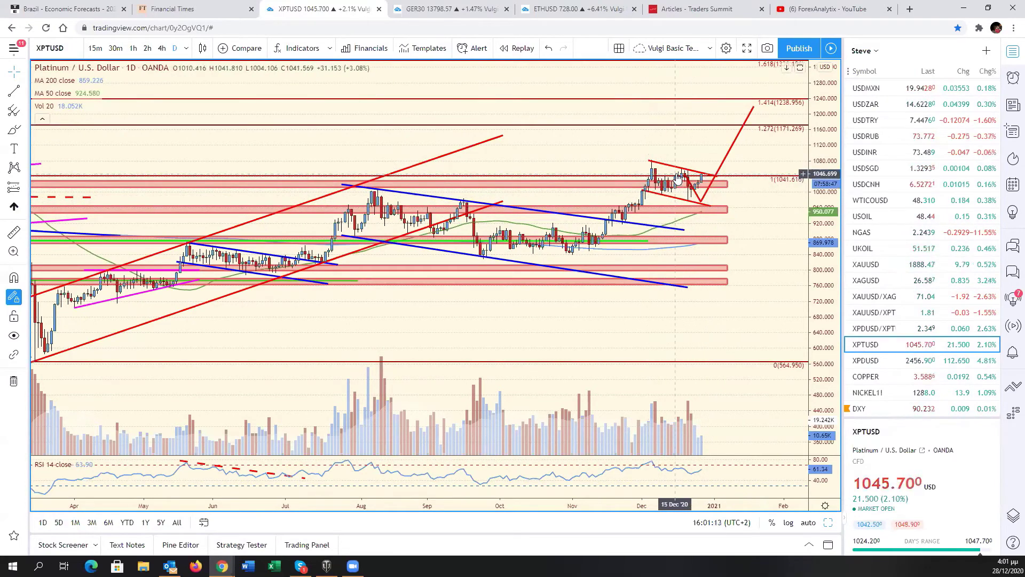
# - Load the Palladium chart, zoom through its history and refit the price scale
pyautogui.press('Down')
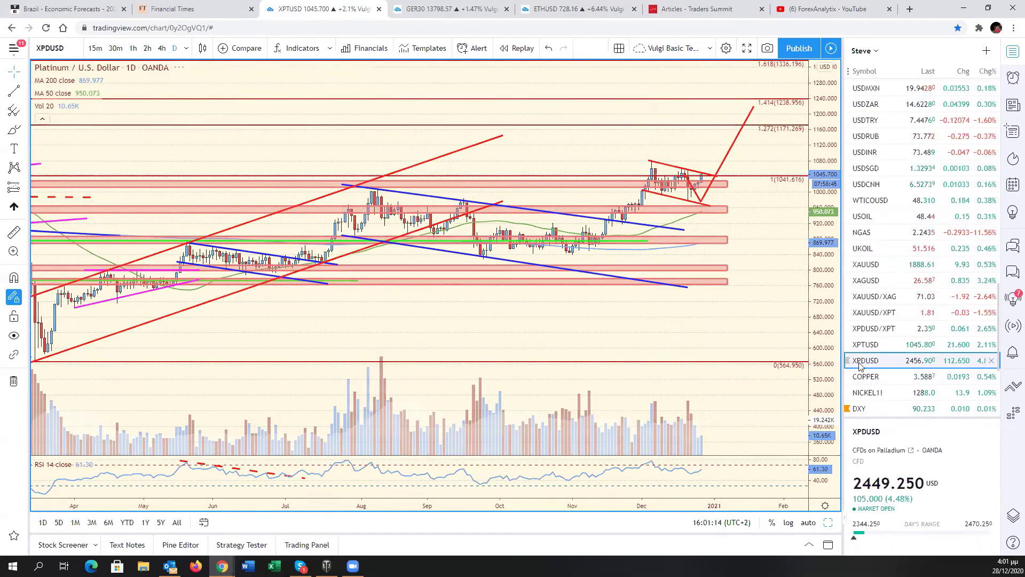
pyautogui.scroll(-3, 747, 335)
pyautogui.scroll(-2, 753, 347)
pyautogui.scroll(-2, 760, 363)
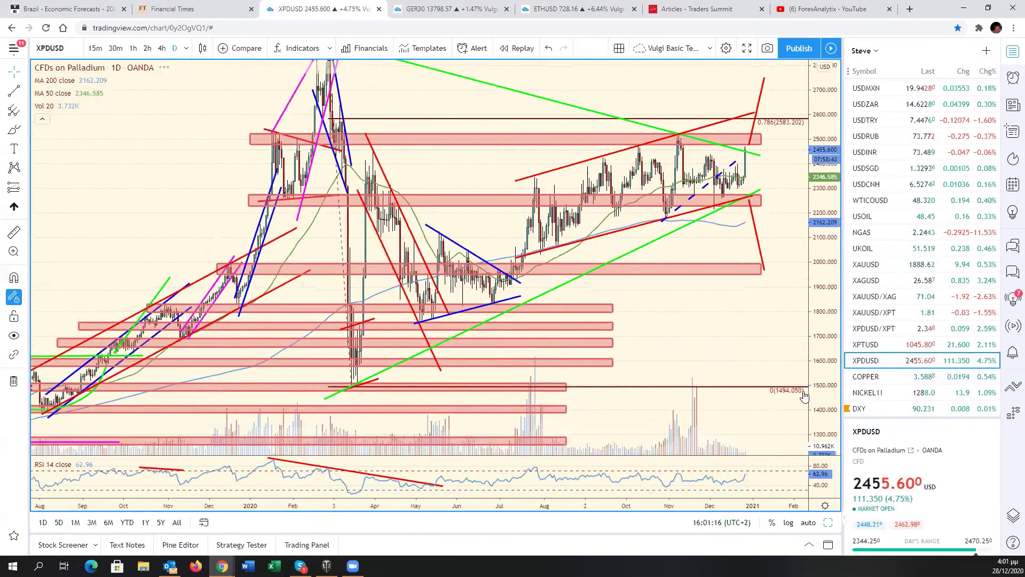
pyautogui.scroll(-1, 769, 375)
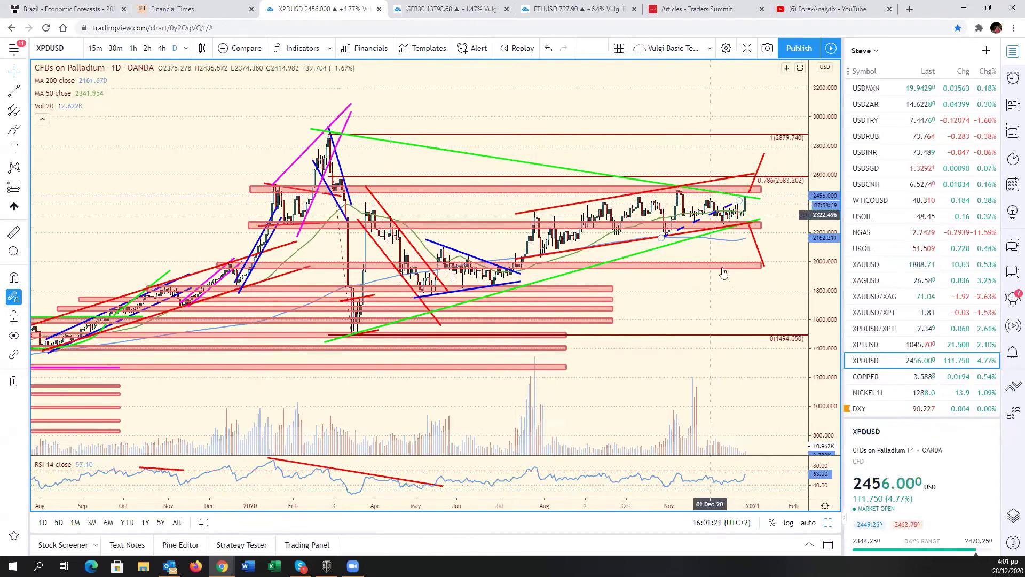
pyautogui.scroll(2, 748, 313)
pyautogui.scroll(2, 748, 314)
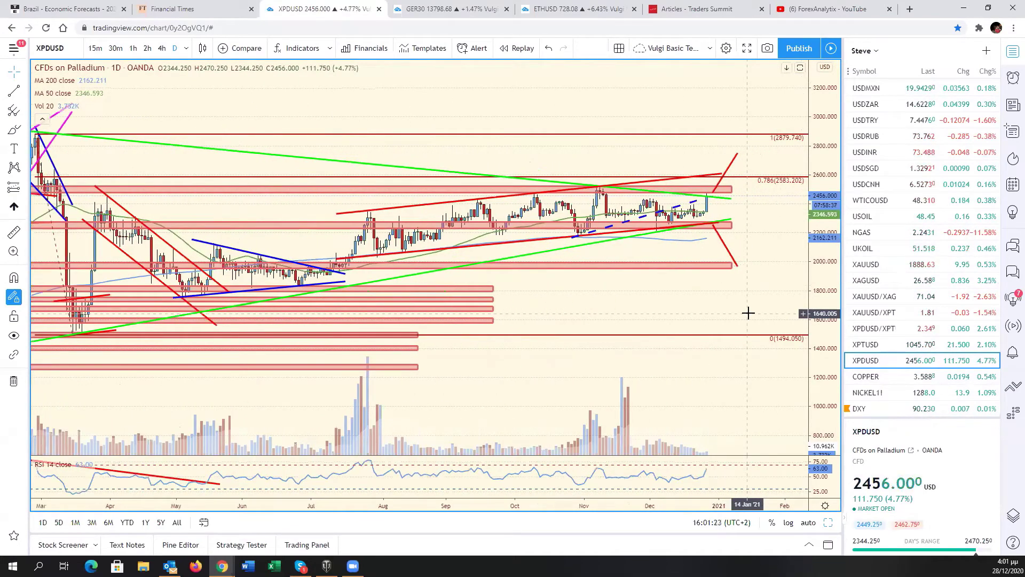
pyautogui.hscroll(-2, 822, 331)
pyautogui.hscroll(-2, 822, 331)
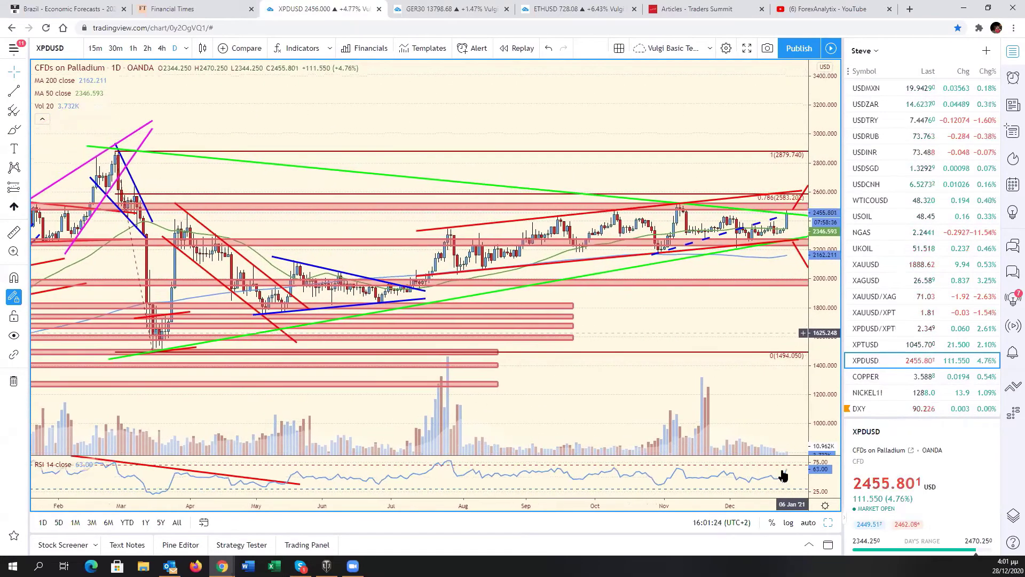
pyautogui.click(809, 522)
# - Return to the six-chart grid and make the GBP/USD pane active
pyautogui.click(828, 523)
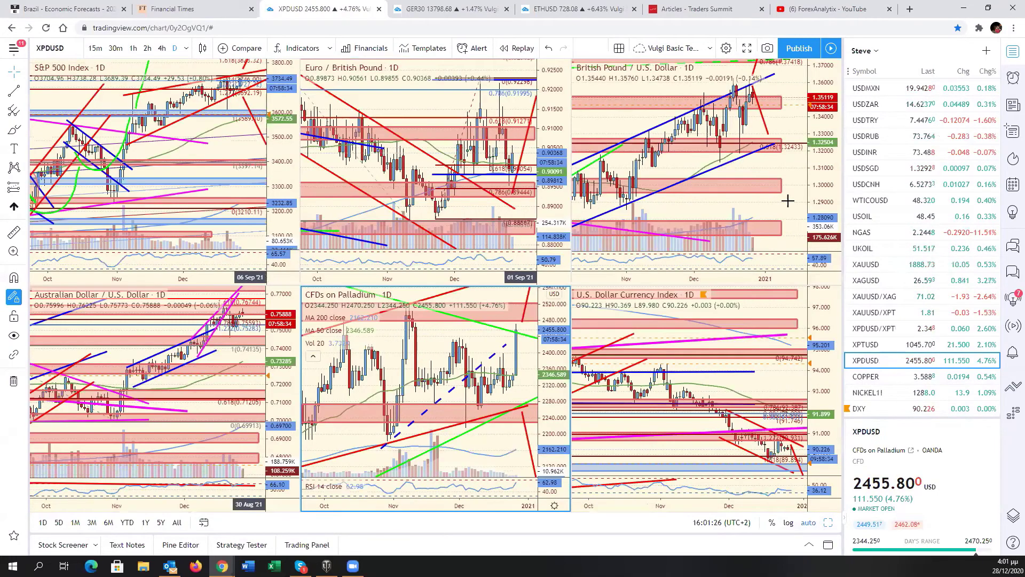
pyautogui.click(798, 208)
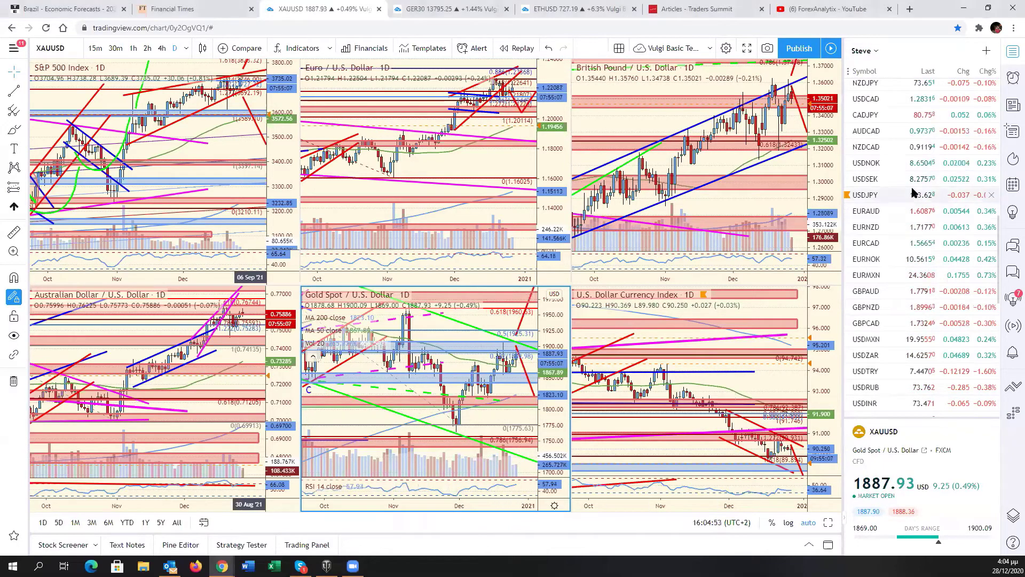
# - Load Natural Gas, expand it to fill the chart area and compress its price scale
pyautogui.scroll(-3, 887, 237)
pyautogui.scroll(-7, 889, 246)
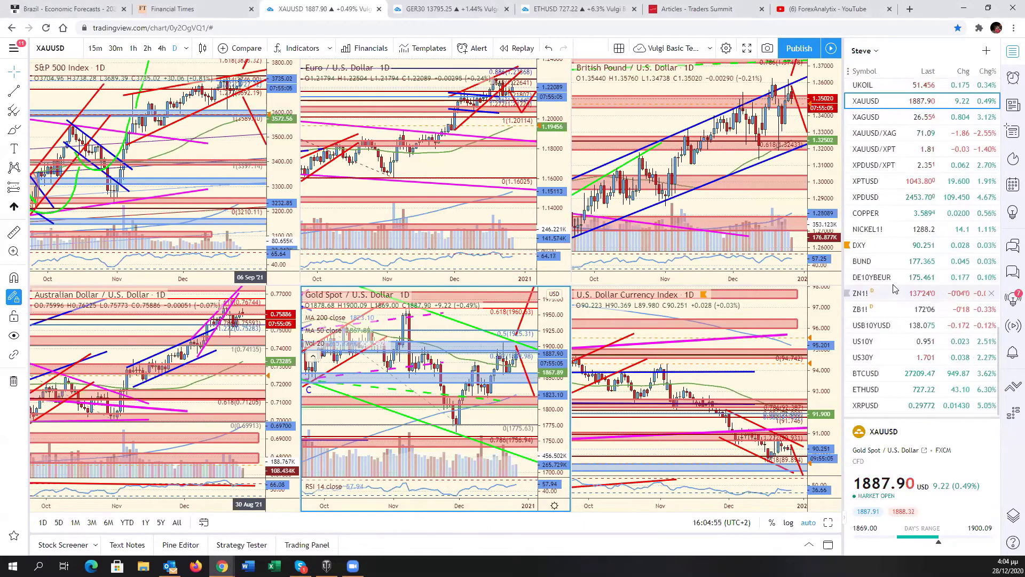
pyautogui.scroll(2, 895, 288)
pyautogui.scroll(2, 886, 224)
pyautogui.click(878, 176)
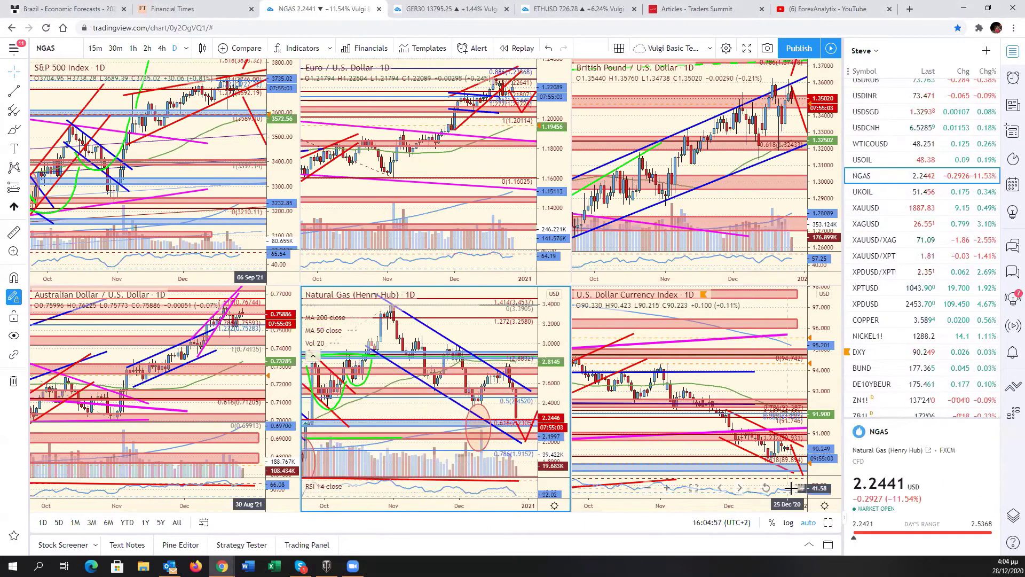
pyautogui.click(828, 523)
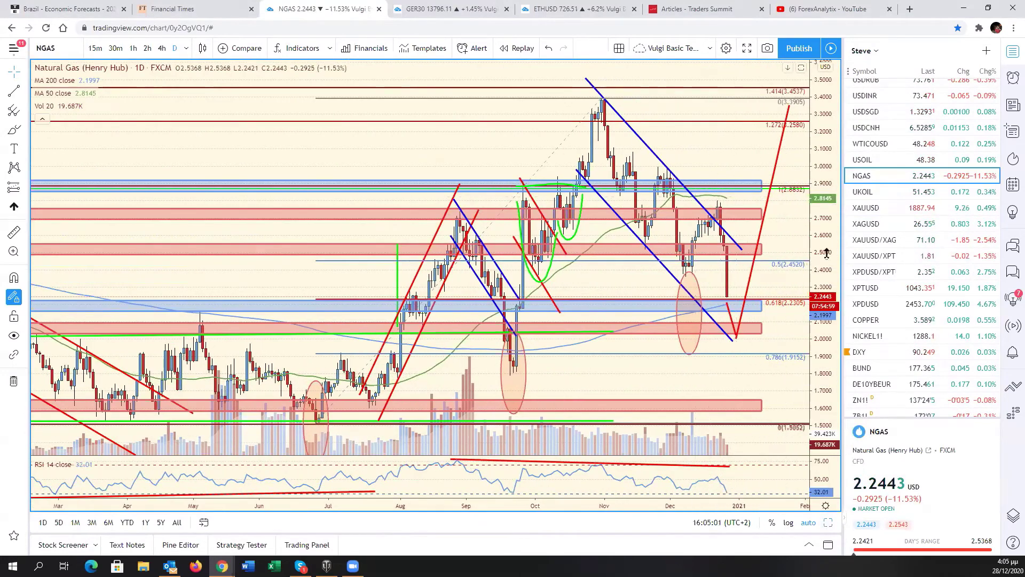
pyautogui.moveTo(823, 342); pyautogui.dragTo(808, 435)
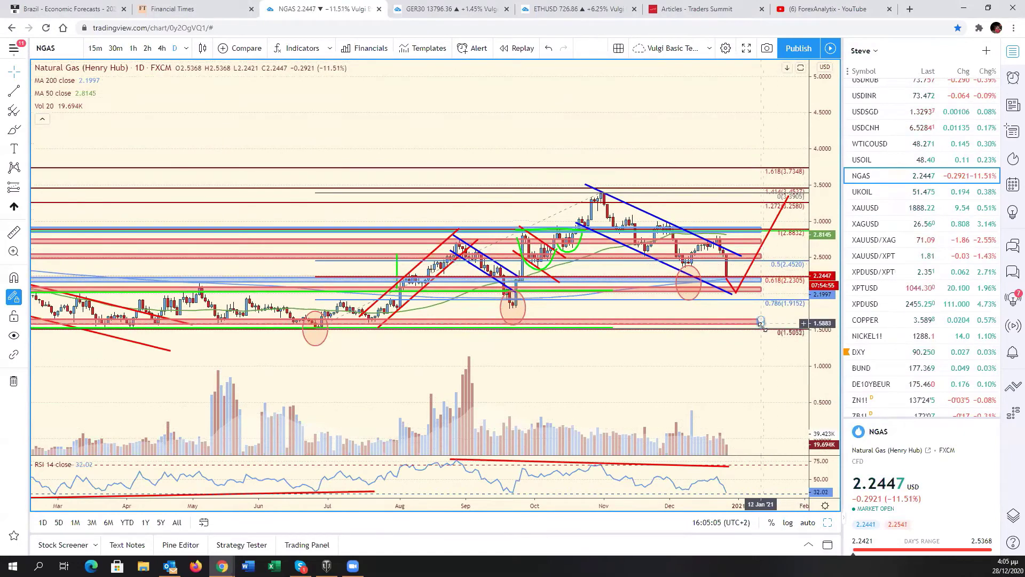
# - Extend the upper and lower blue channel lines further down and right
pyautogui.moveTo(741, 256); pyautogui.dragTo(758, 263)
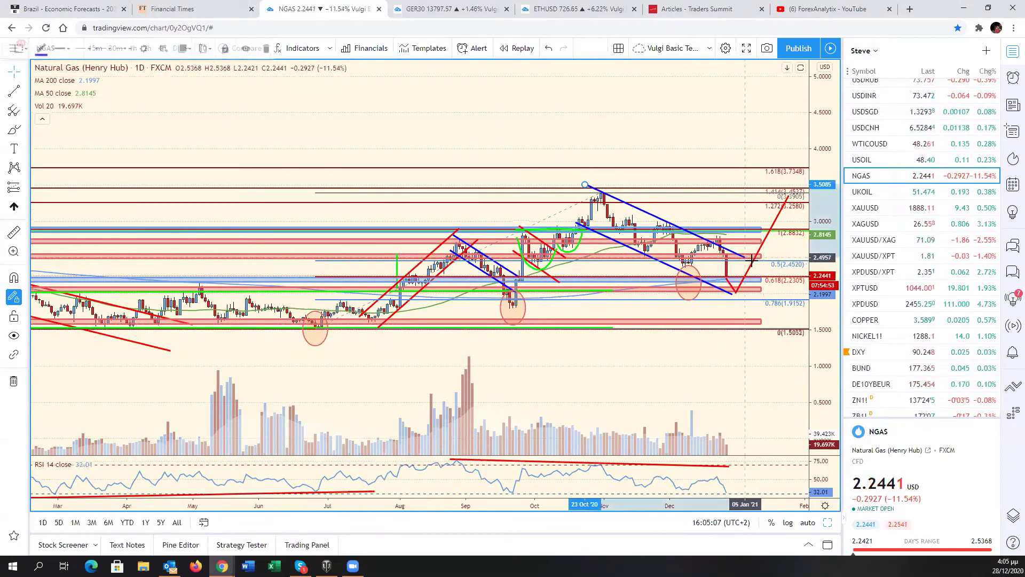
pyautogui.click(731, 293)
pyautogui.moveTo(731, 295); pyautogui.dragTo(753, 304)
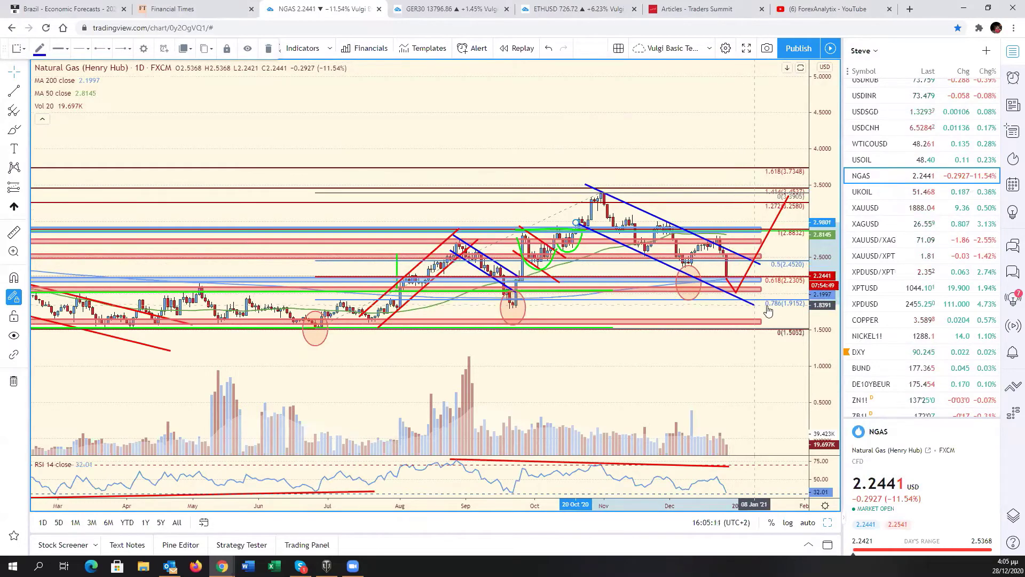
pyautogui.click(792, 308)
# - Place a point of the red projection path and pan to show more future space
pyautogui.scroll(-2, 736, 344)
pyautogui.scroll(-2, 732, 347)
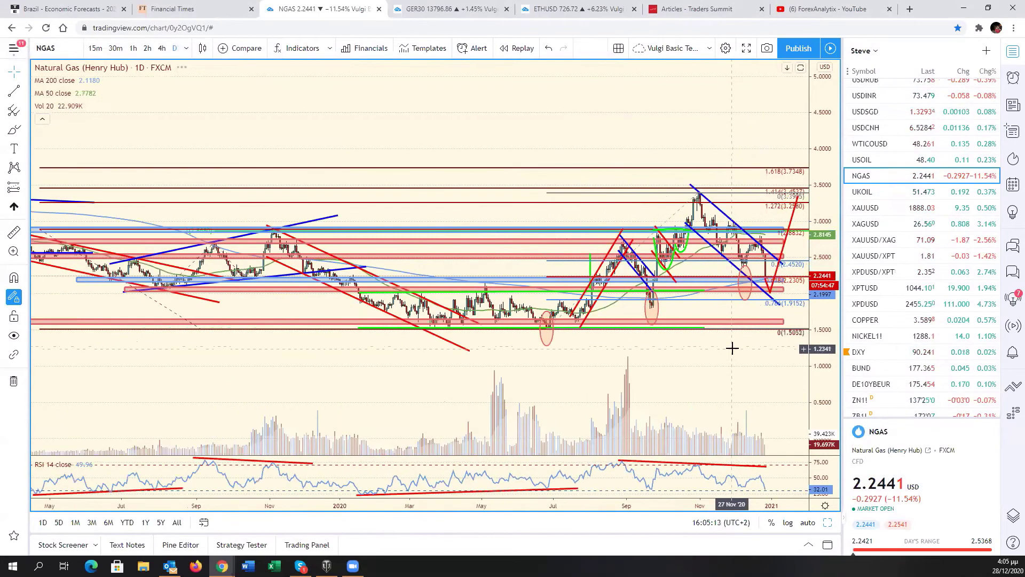
pyautogui.scroll(2, 739, 339)
pyautogui.scroll(2, 739, 339)
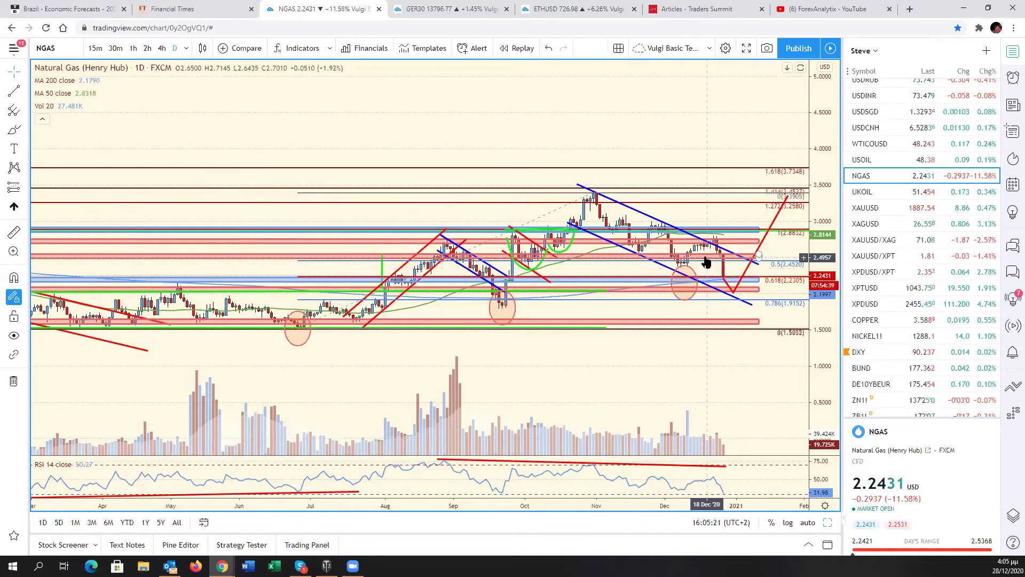
pyautogui.click(734, 292)
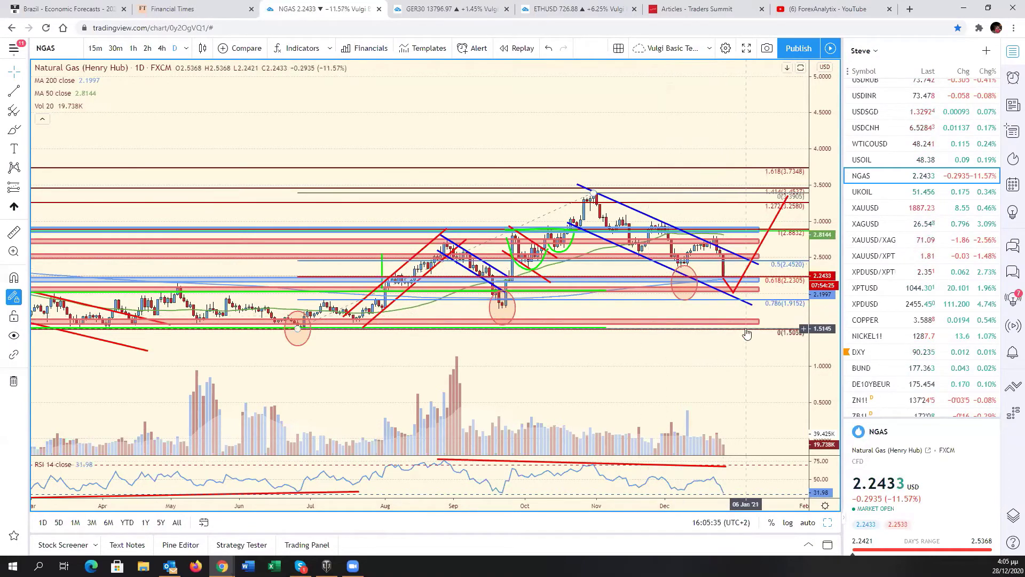
pyautogui.moveTo(772, 324); pyautogui.dragTo(811, 383)
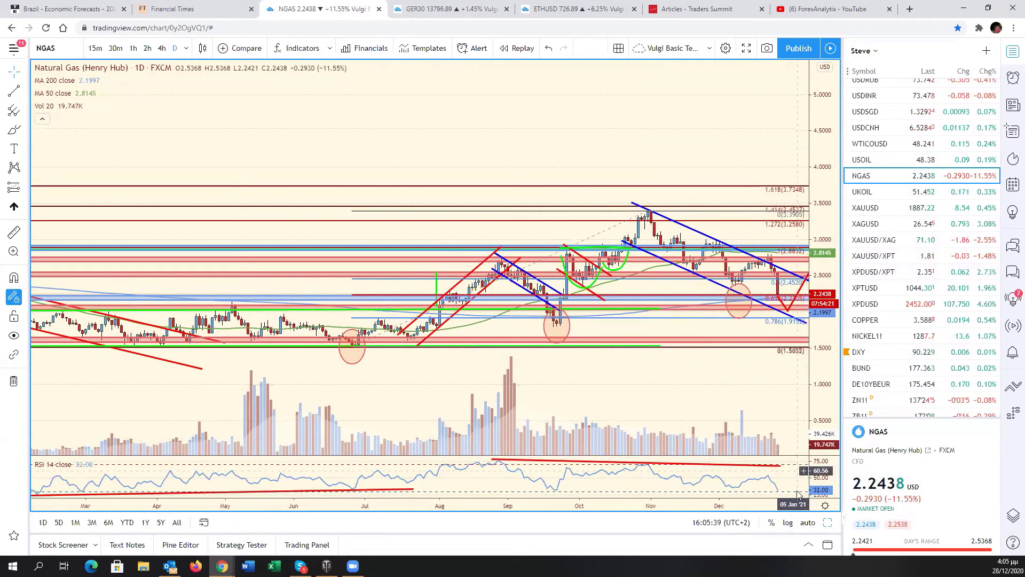
# - Return to the six-chart layout and look over the US Dollar Index and S&P 500 charts
pyautogui.hotkey('alt', 'Return')
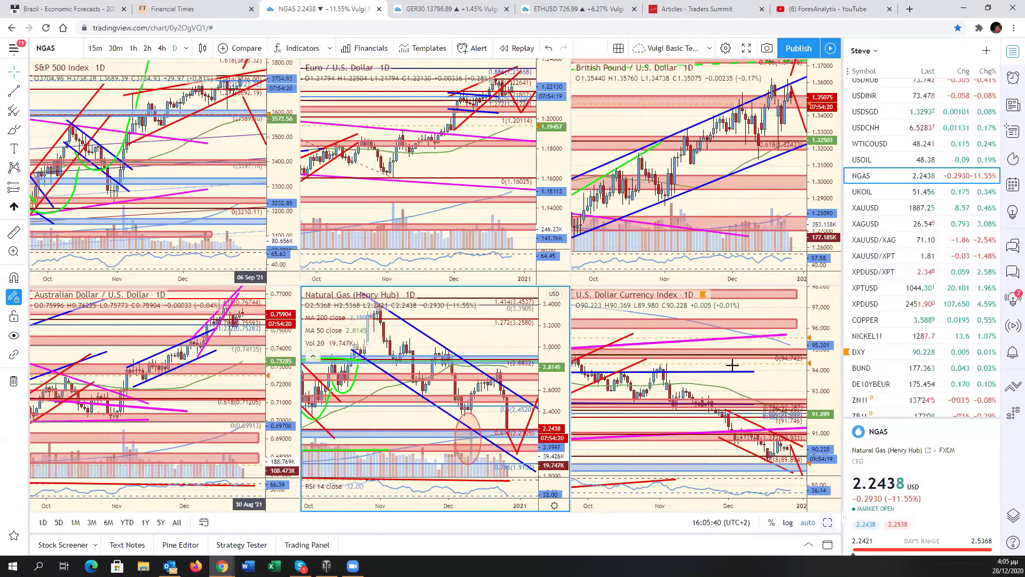
pyautogui.moveTo(769, 380); pyautogui.dragTo(755, 388)
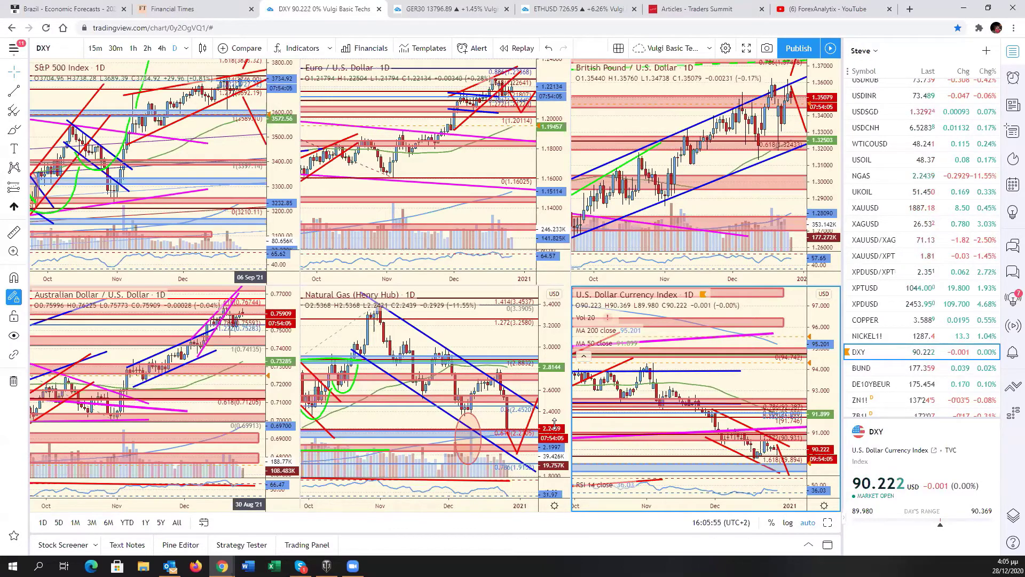
pyautogui.click(245, 150)
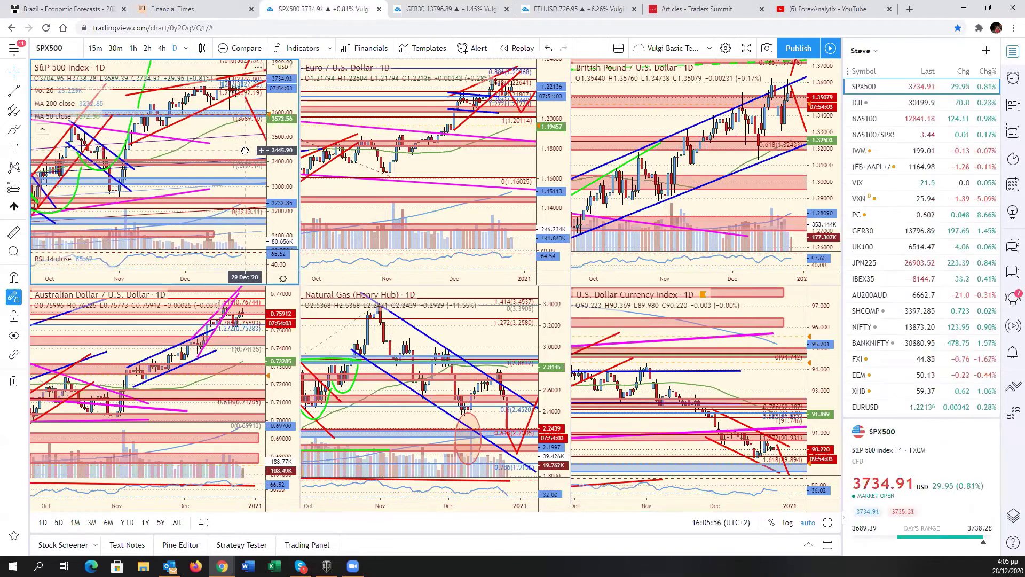
pyautogui.click(772, 389)
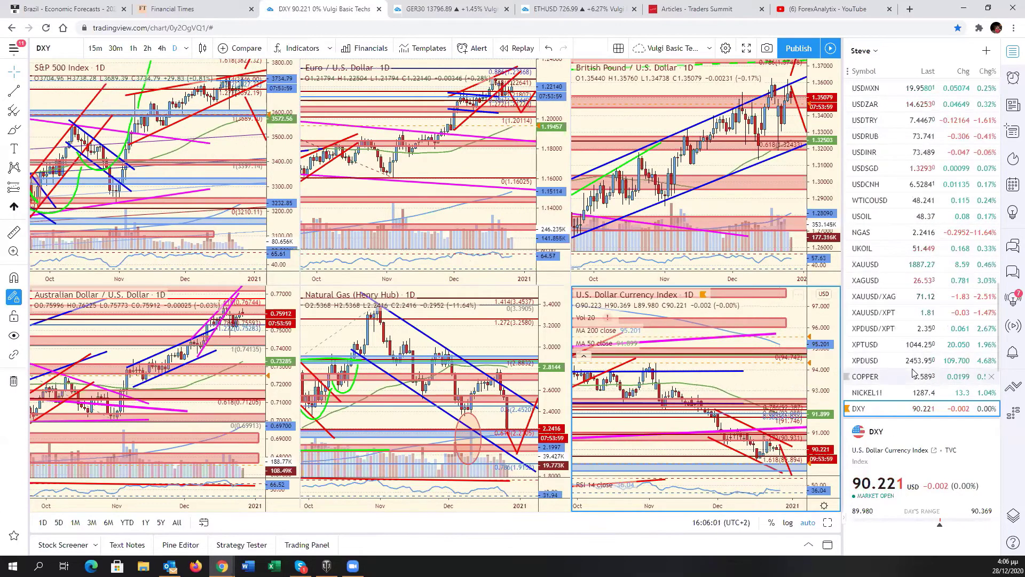
pyautogui.scroll(1, 916, 344)
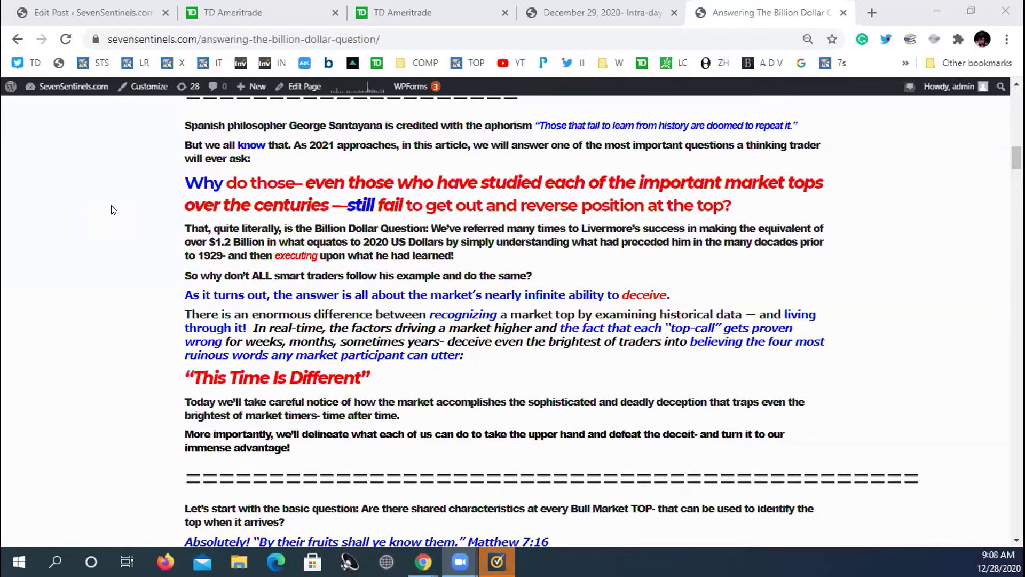
pyautogui.scroll(2, 100, 258)
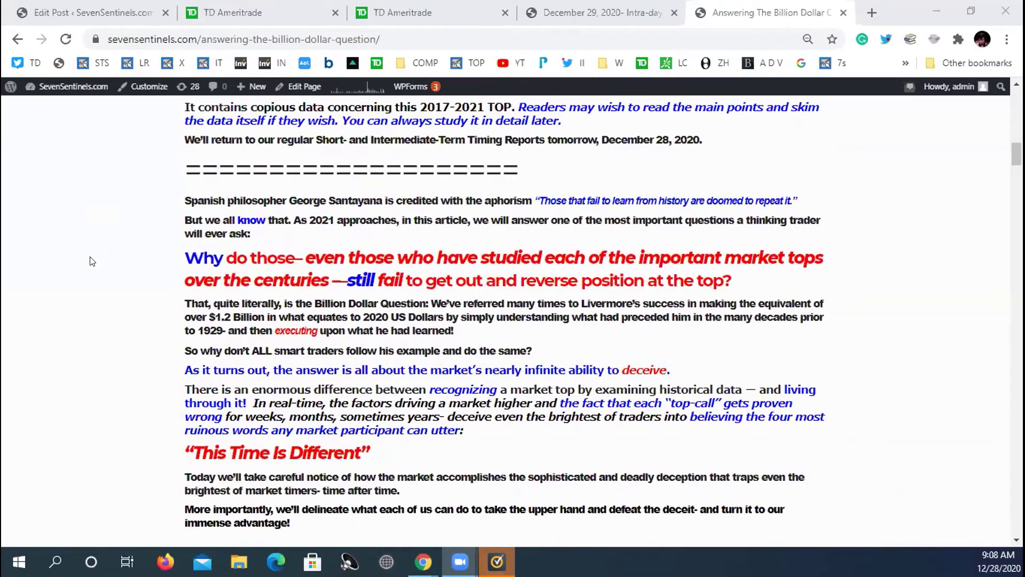
pyautogui.scroll(1, 101, 258)
pyautogui.scroll(-1, 100, 259)
pyautogui.scroll(1, 100, 261)
pyautogui.scroll(3, 97, 262)
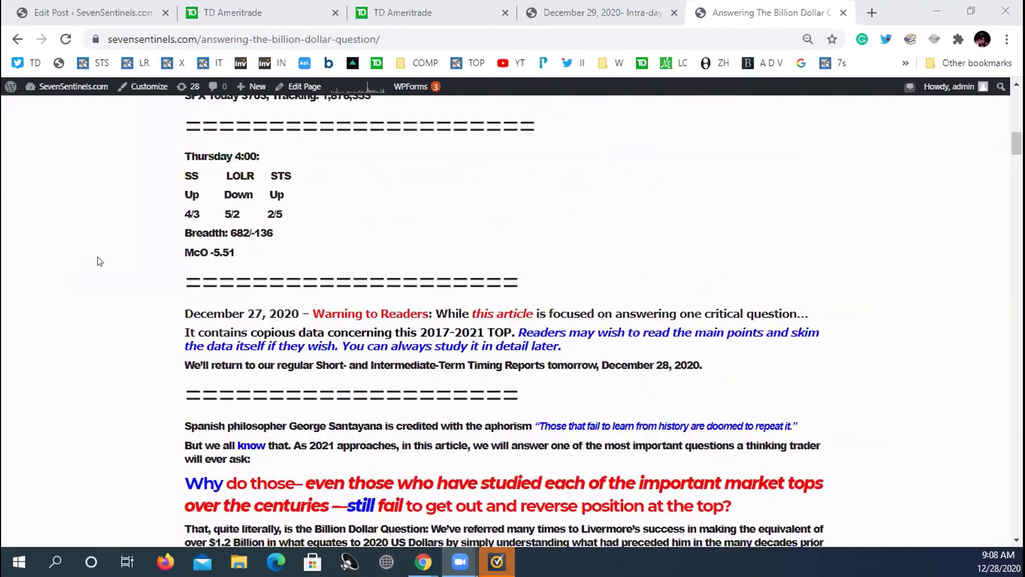
pyautogui.scroll(5, 97, 261)
pyautogui.scroll(3, 97, 259)
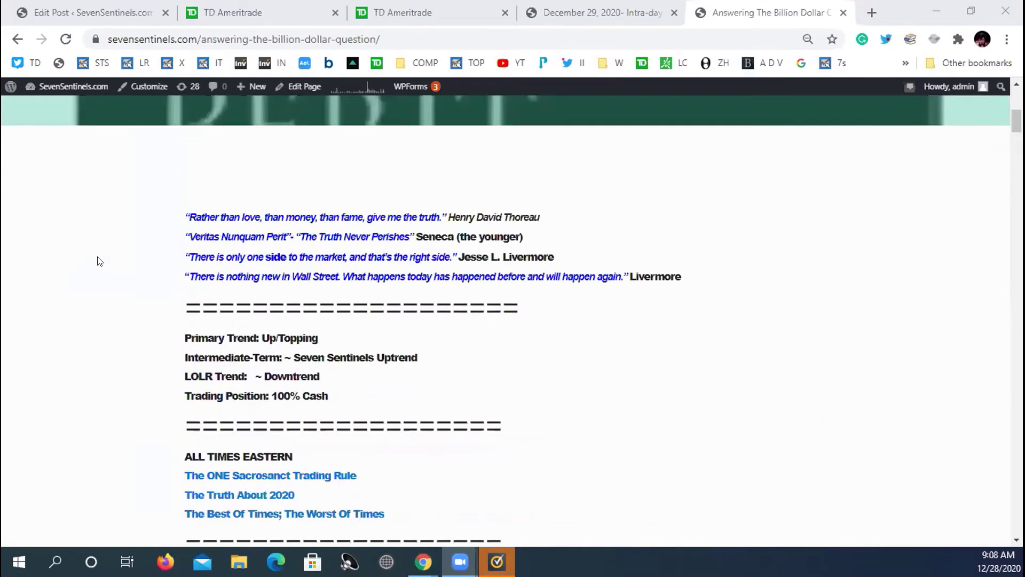
pyautogui.scroll(-5, 93, 258)
pyautogui.scroll(-2, 93, 258)
pyautogui.scroll(-2, 94, 258)
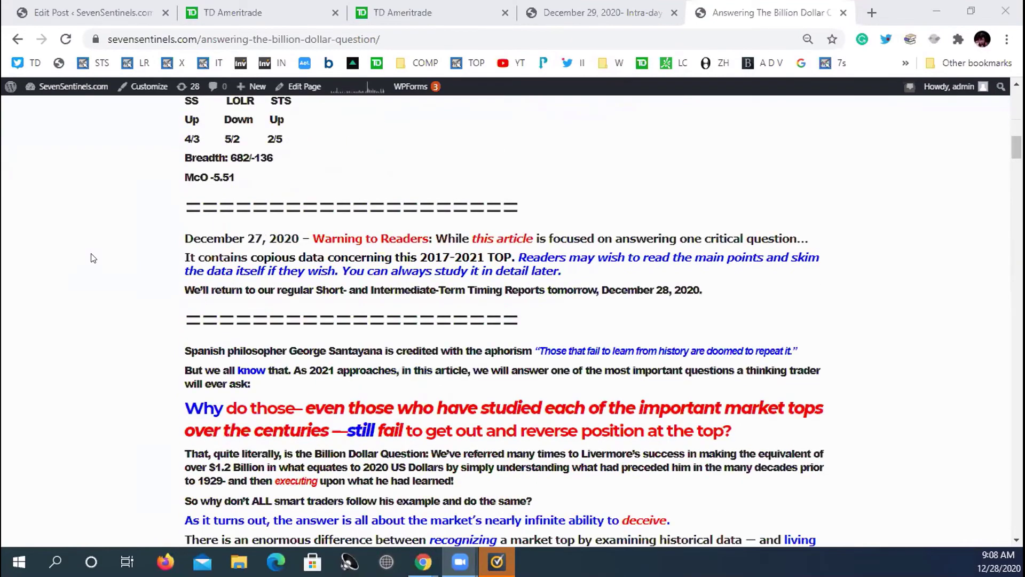
pyautogui.scroll(-2, 94, 258)
pyautogui.scroll(-2, 94, 258)
pyautogui.scroll(-1, 94, 258)
pyautogui.scroll(2, 94, 258)
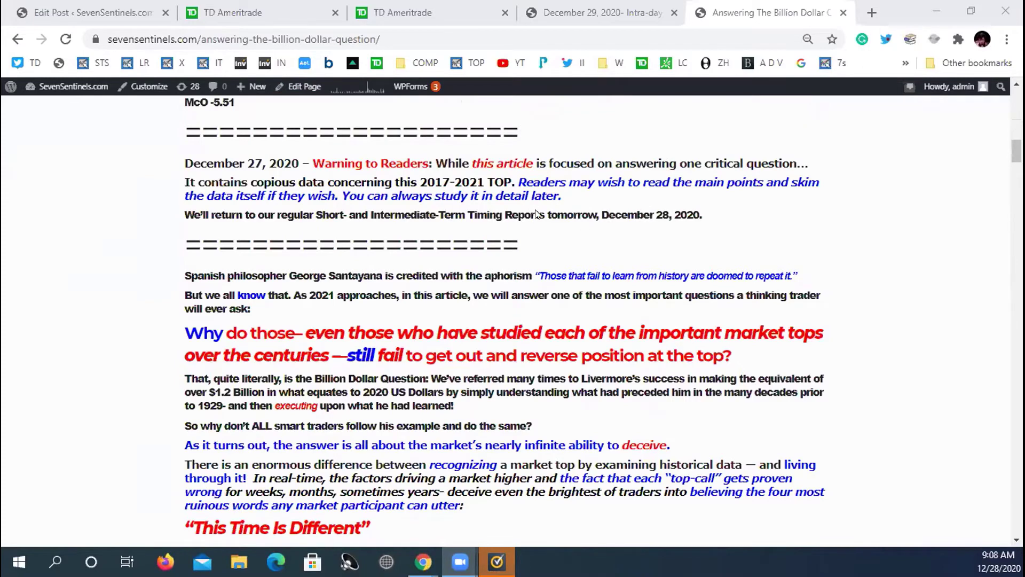
pyautogui.click(871, 14)
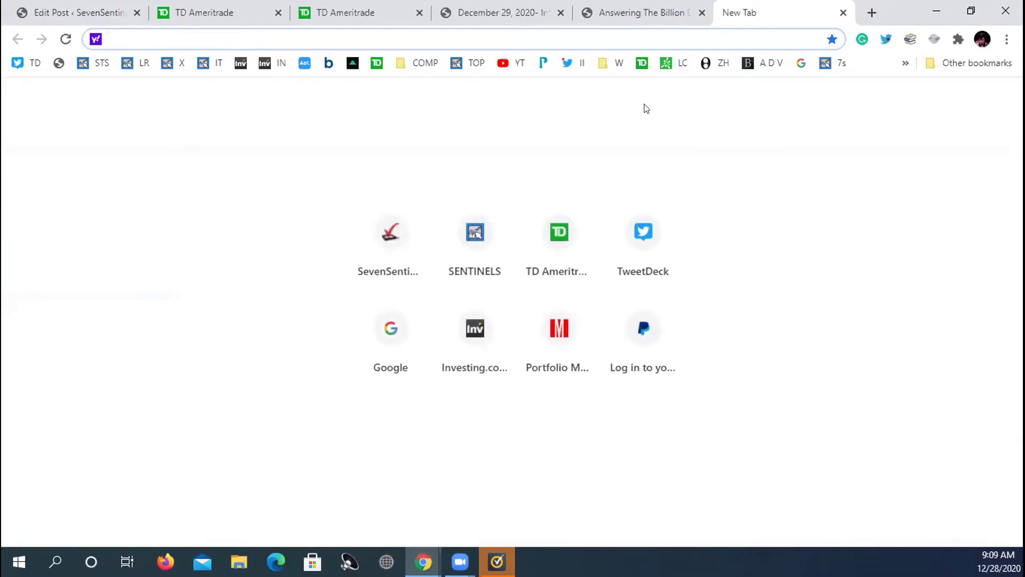
pyautogui.hotkey('ctrl', 'w')
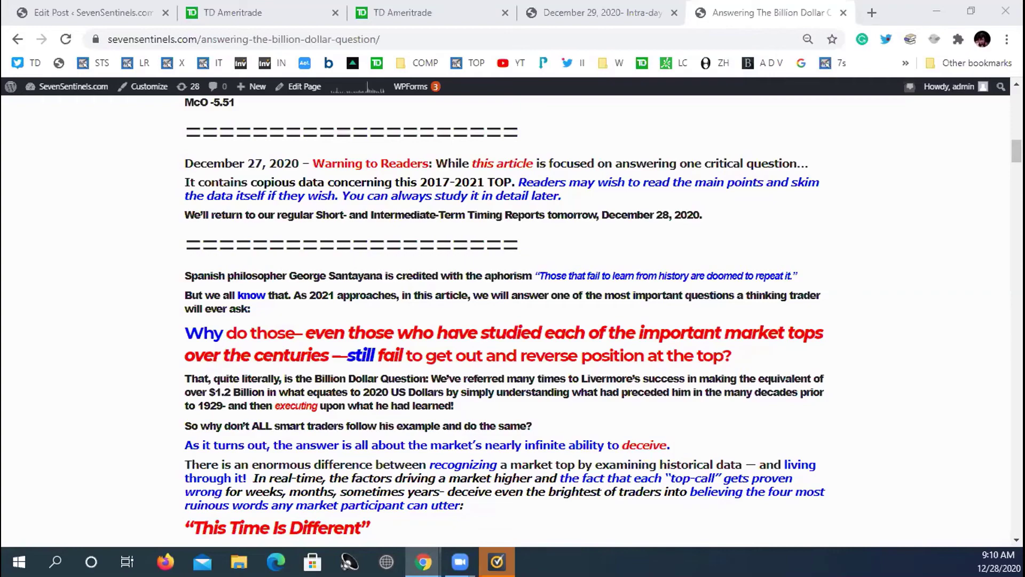
# - Scroll down to the NYSE Composite monthly MACD chart and zoom the page out to fit it
pyautogui.scroll(-2, 590, 446)
pyautogui.scroll(-1, 513, 367)
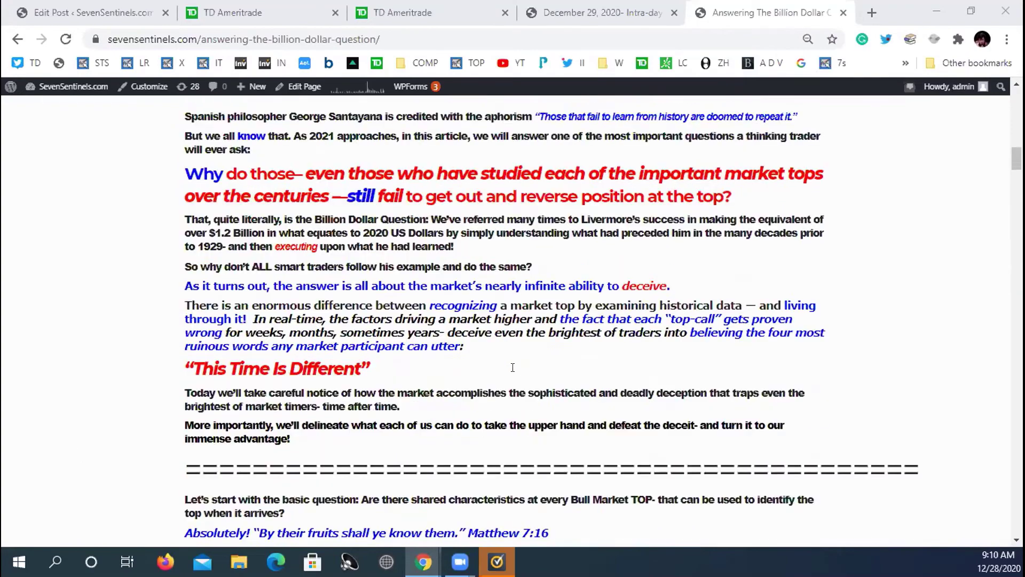
pyautogui.scroll(-4, 513, 367)
pyautogui.scroll(-3, 513, 367)
pyautogui.scroll(-1, 510, 365)
pyautogui.scroll(-1, 507, 364)
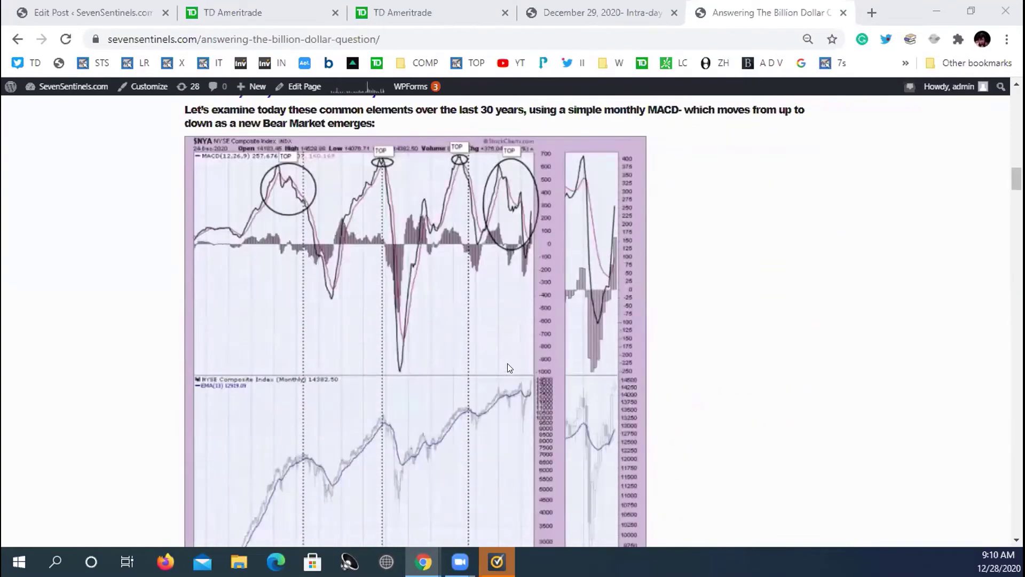
pyautogui.hotkey('ctrl', '-')
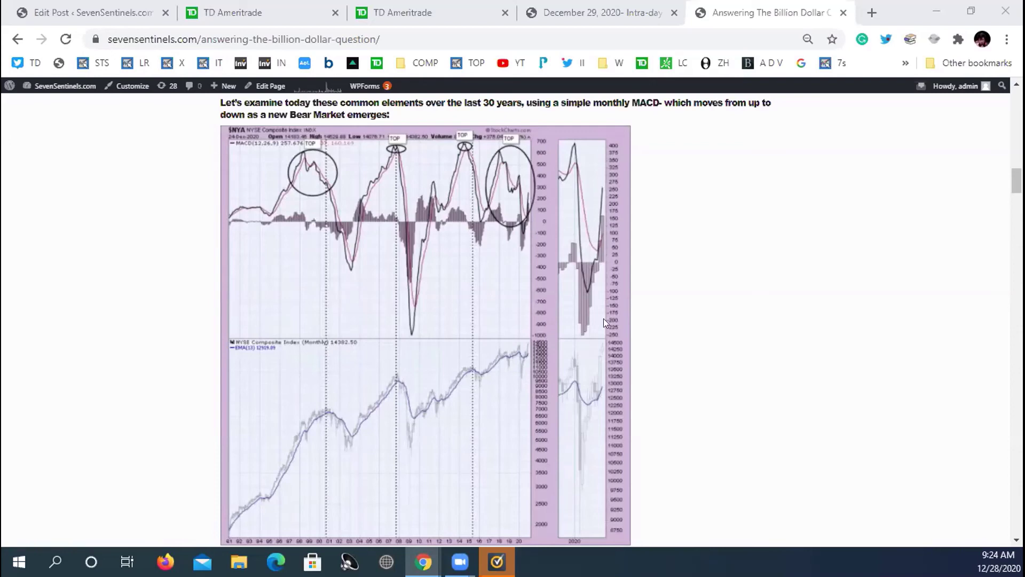
# - Read red flags 1–10, past the Fear & Greed, NAAIM and Investors Intelligence charts
pyautogui.scroll(-3, 666, 307)
pyautogui.scroll(-3, 666, 306)
pyautogui.scroll(-3, 665, 299)
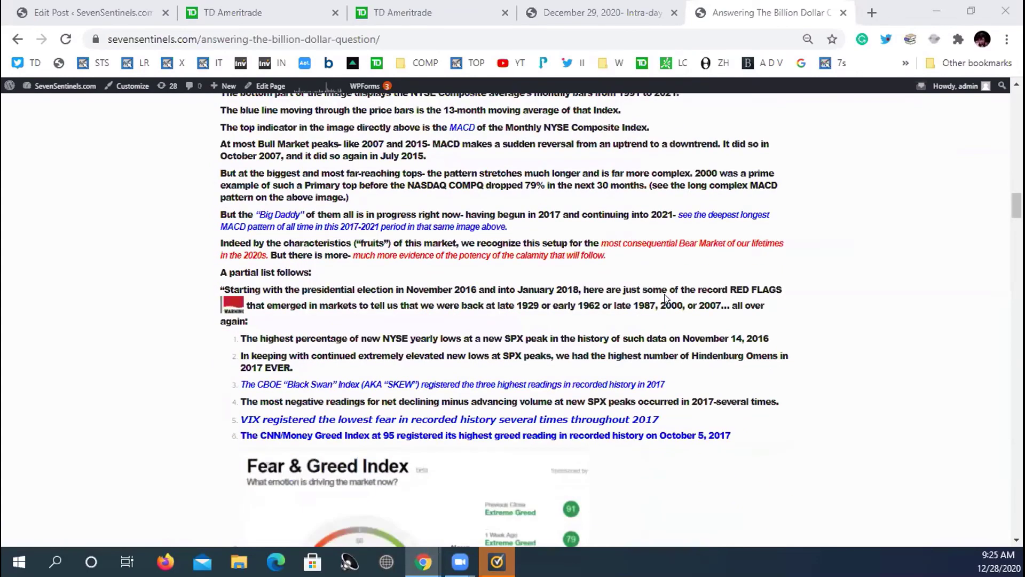
pyautogui.scroll(-5, 666, 298)
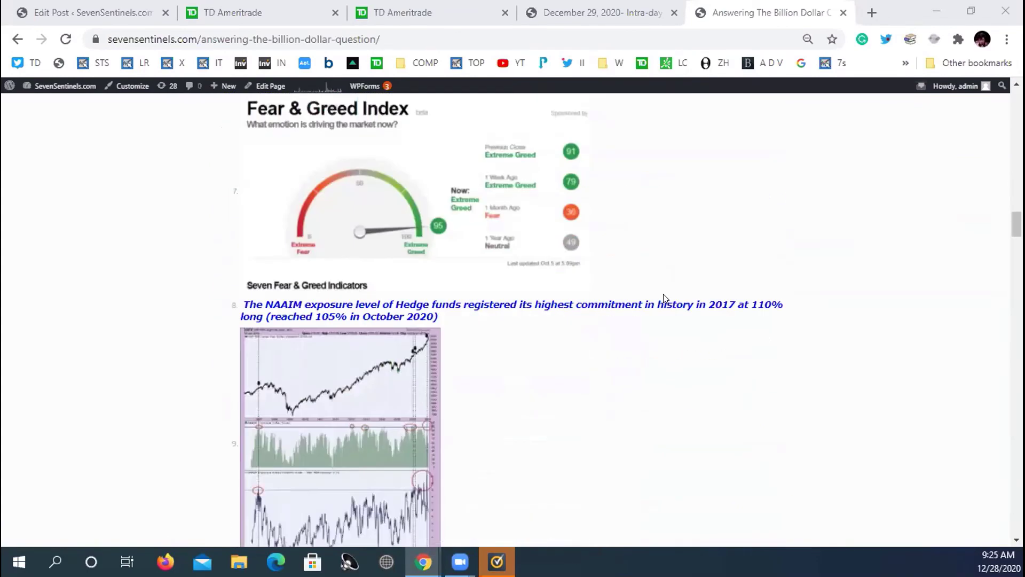
pyautogui.scroll(-1, 665, 297)
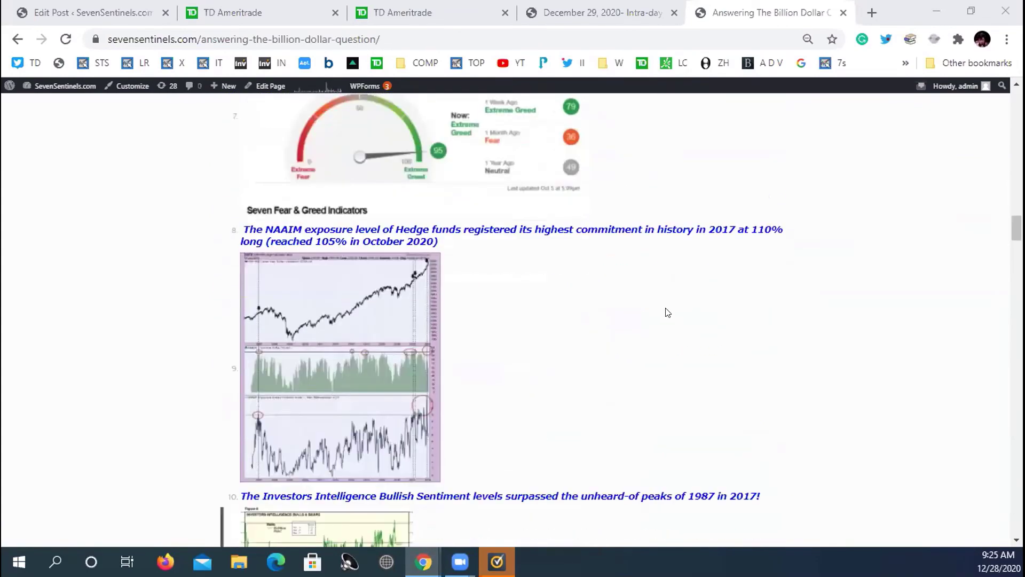
pyautogui.scroll(1, 667, 307)
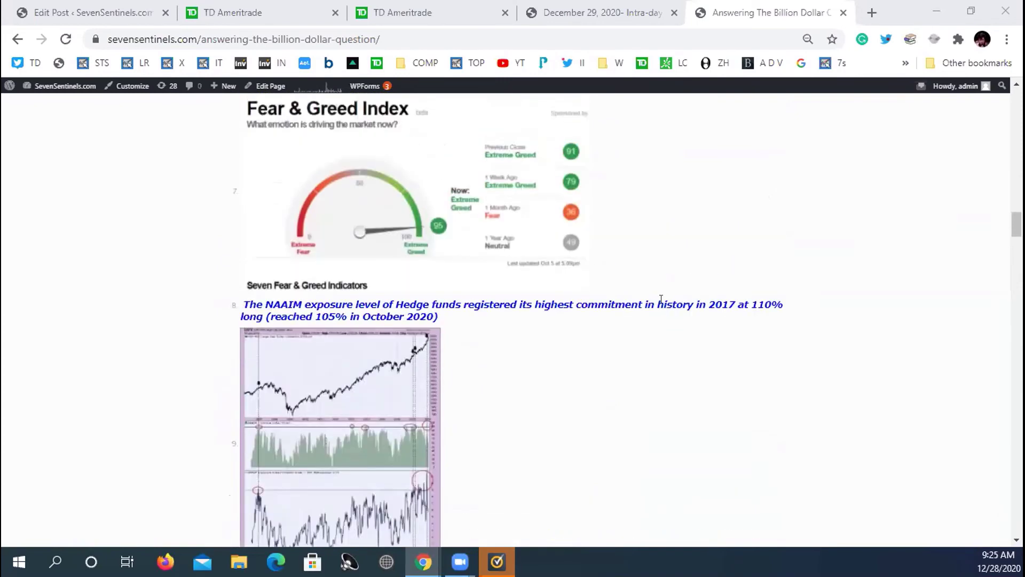
pyautogui.scroll(1, 666, 300)
pyautogui.scroll(-1, 665, 299)
pyautogui.scroll(-1, 667, 274)
pyautogui.scroll(-1, 667, 275)
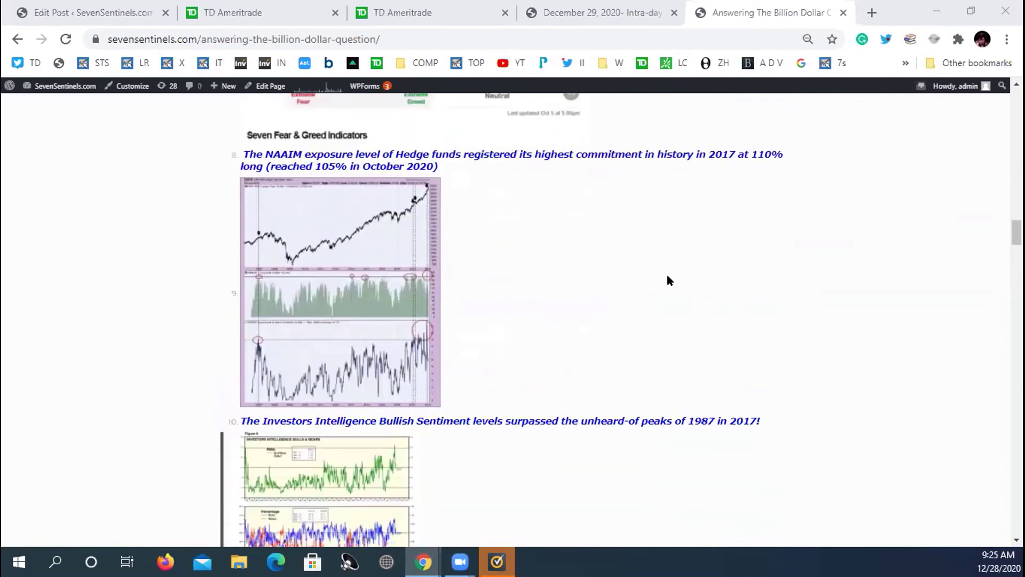
pyautogui.scroll(1, 668, 275)
pyautogui.scroll(2, 667, 274)
pyautogui.scroll(1, 667, 275)
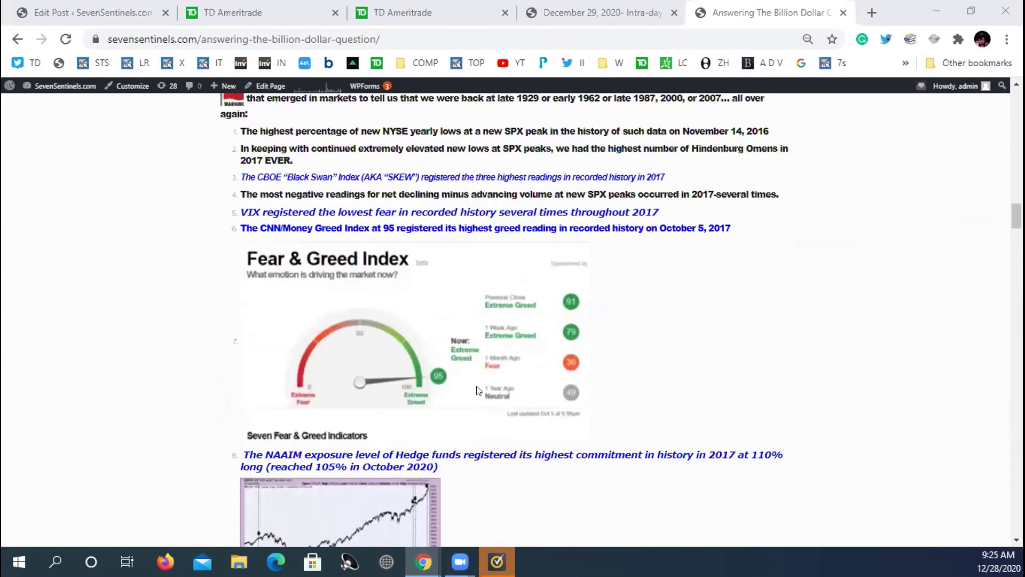
pyautogui.scroll(1, 526, 370)
pyautogui.scroll(1, 322, 368)
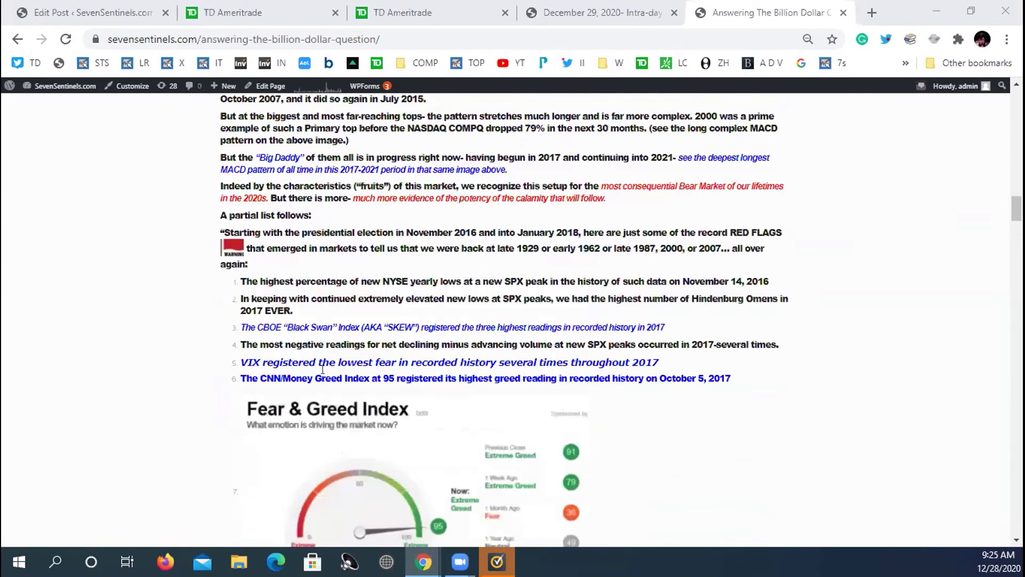
pyautogui.scroll(-2, 540, 323)
pyautogui.scroll(-3, 539, 322)
pyautogui.scroll(-1, 537, 321)
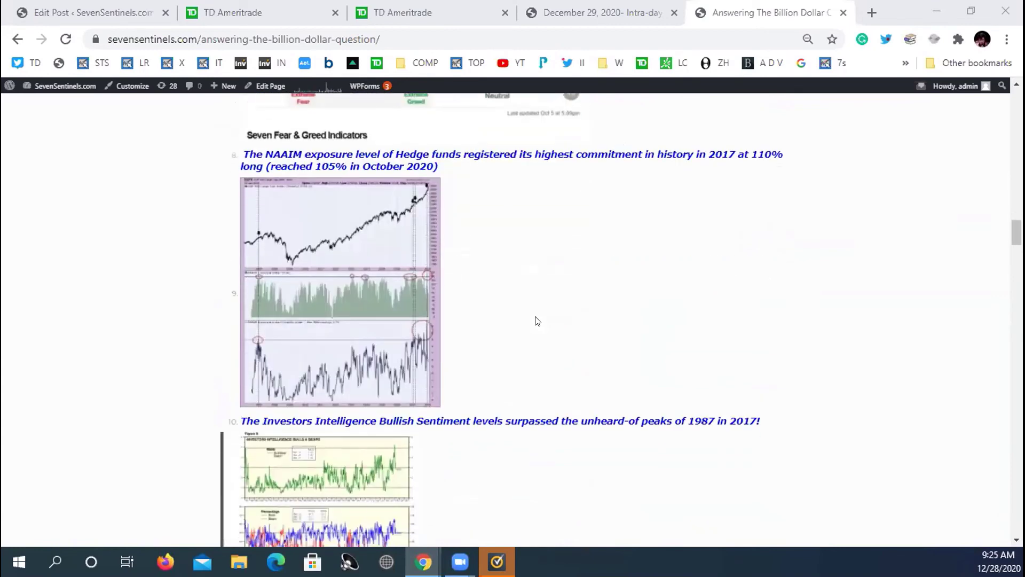
pyautogui.scroll(-2, 537, 321)
pyautogui.scroll(1, 499, 298)
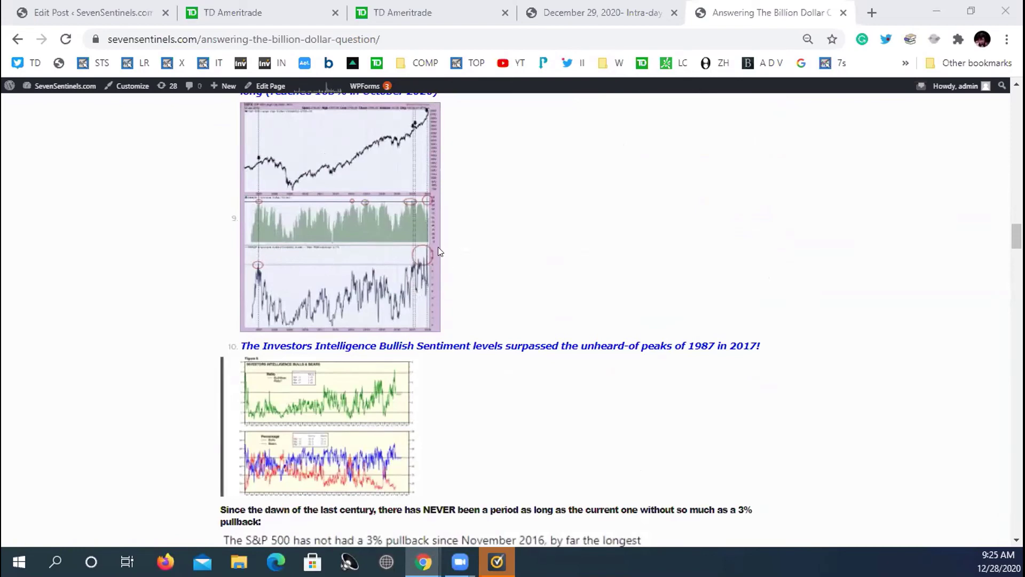
pyautogui.scroll(-1, 418, 360)
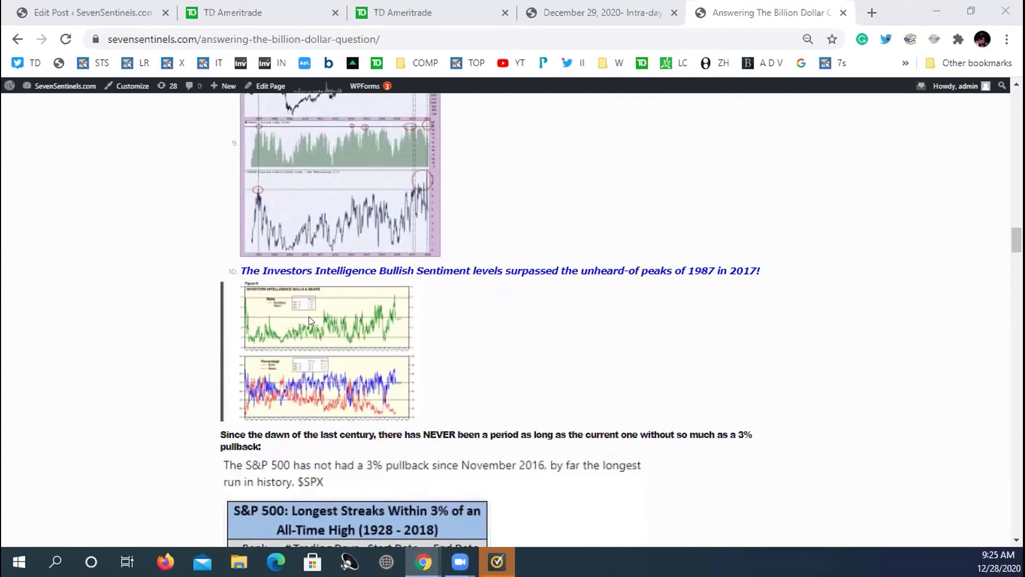
# - Scroll past the streaks table to the Zero Hedge chart of AAPL market cap versus Russell 2000
pyautogui.scroll(-4, 452, 332)
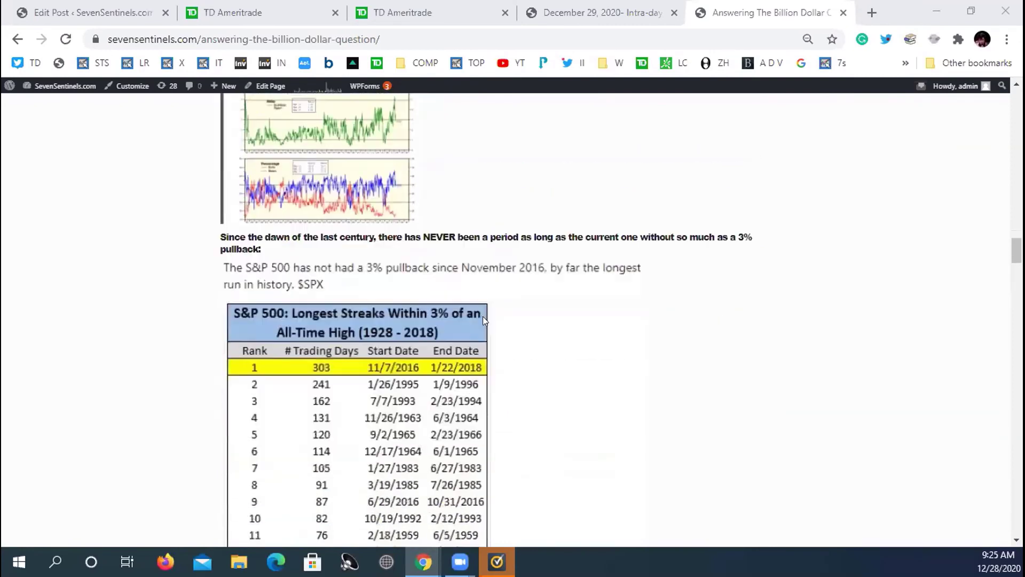
pyautogui.scroll(-2, 477, 315)
pyautogui.scroll(-1, 413, 284)
pyautogui.scroll(-2, 411, 291)
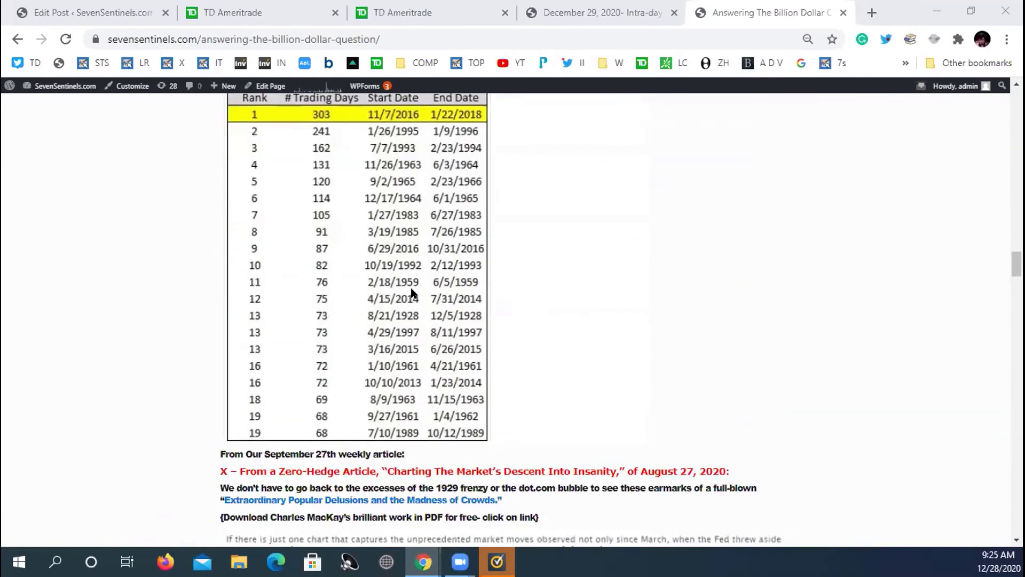
pyautogui.scroll(1, 405, 302)
pyautogui.scroll(1, 403, 294)
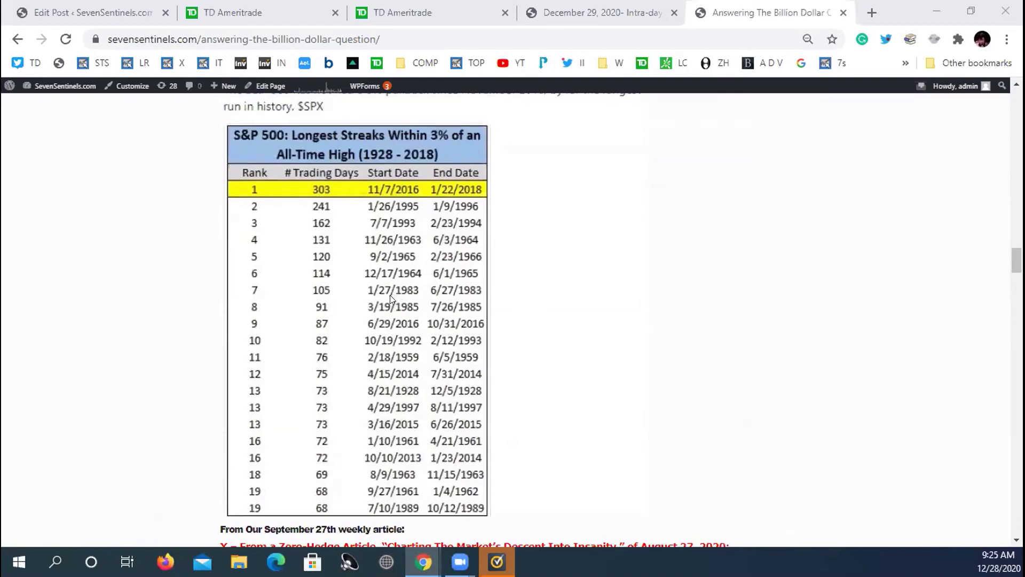
pyautogui.scroll(-2, 389, 296)
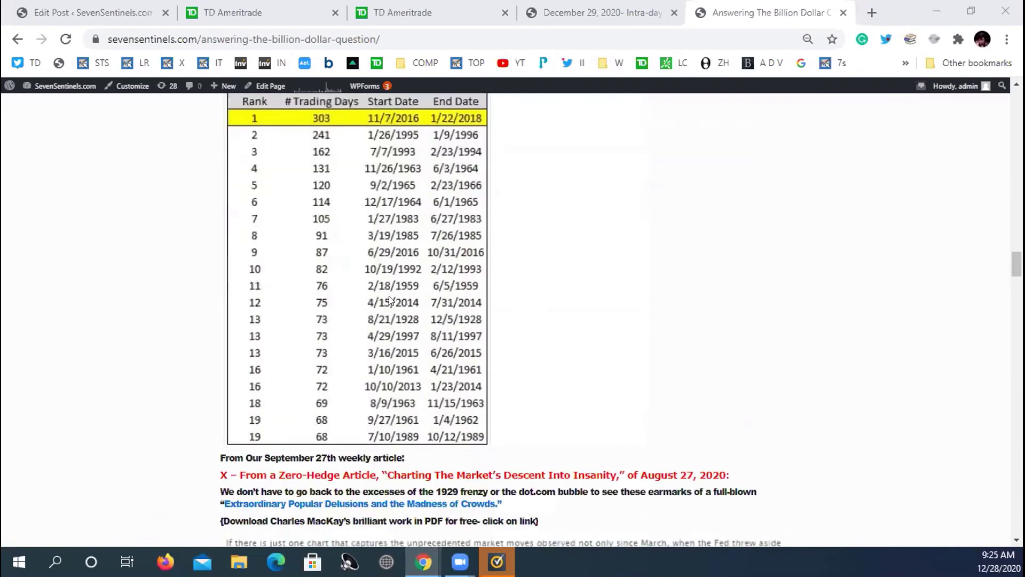
pyautogui.scroll(-1, 388, 295)
pyautogui.scroll(-1, 385, 296)
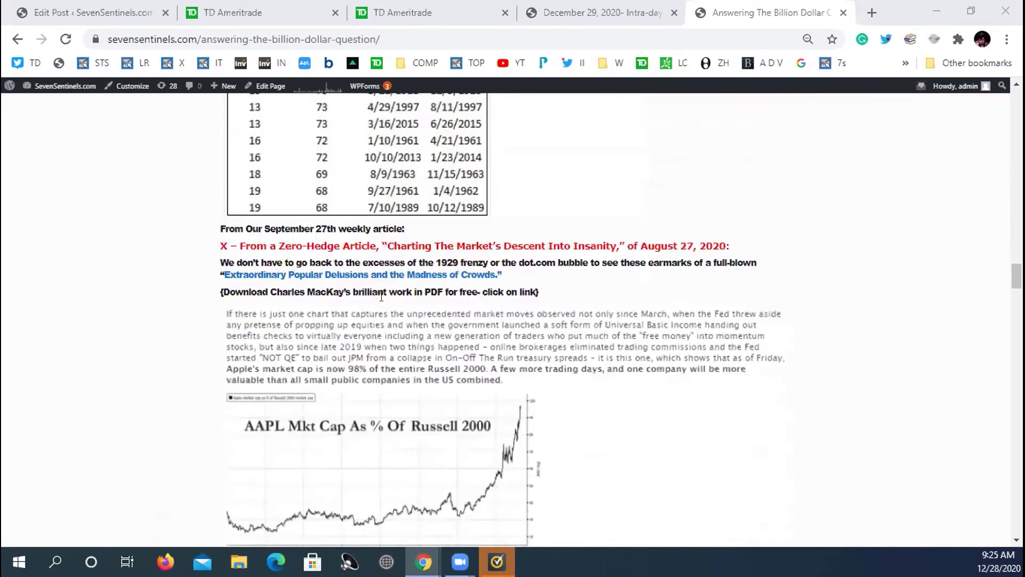
pyautogui.scroll(-3, 382, 297)
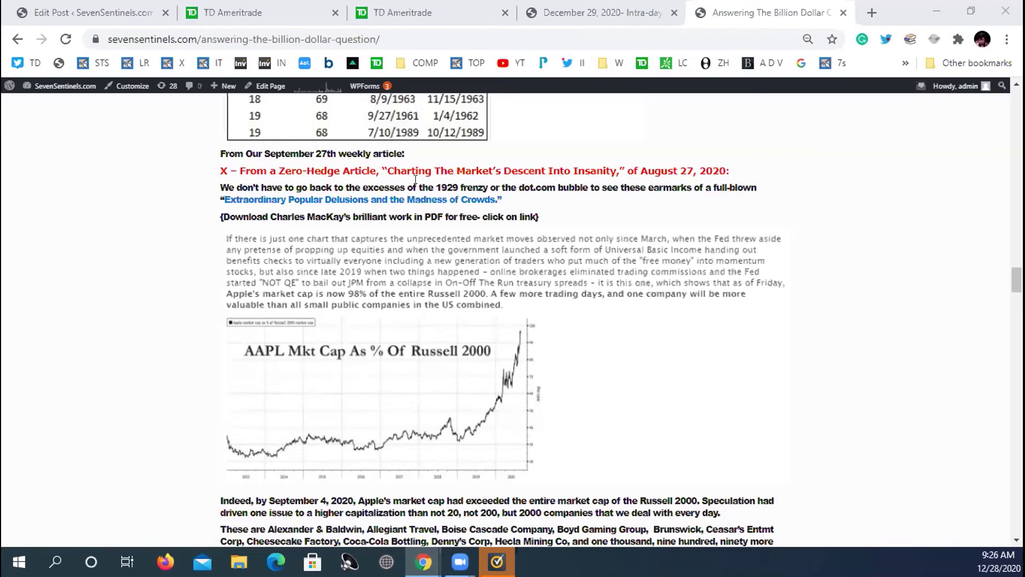
# - Scroll the article below the AAPL Mkt Cap As % Of Russell 2000 chart to the Apple-exceeds-Russell-2000 commentary
pyautogui.scroll(-2, 427, 200)
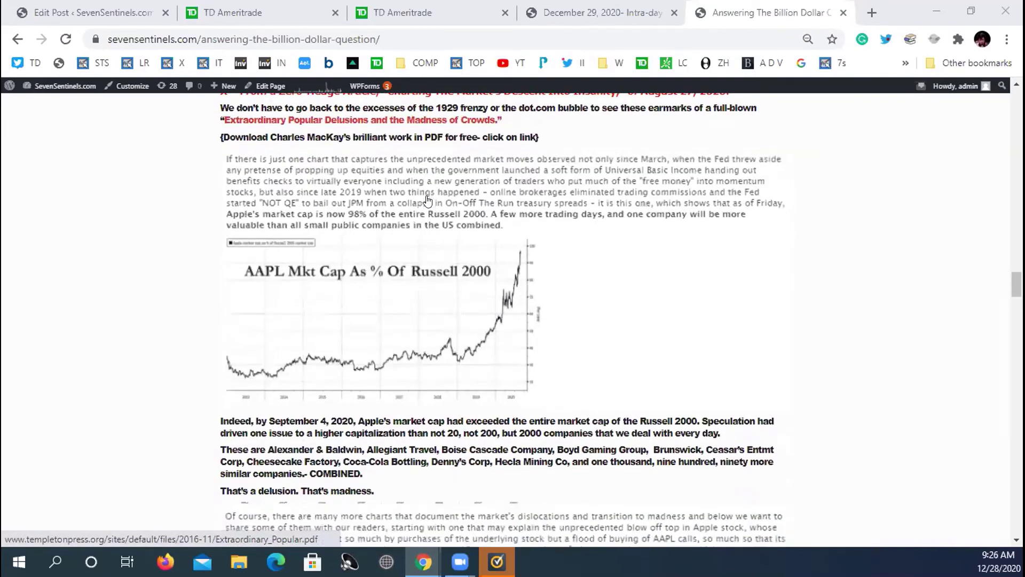
pyautogui.scroll(-2, 428, 200)
pyautogui.scroll(-1, 428, 200)
pyautogui.scroll(1, 427, 200)
pyautogui.scroll(1, 428, 200)
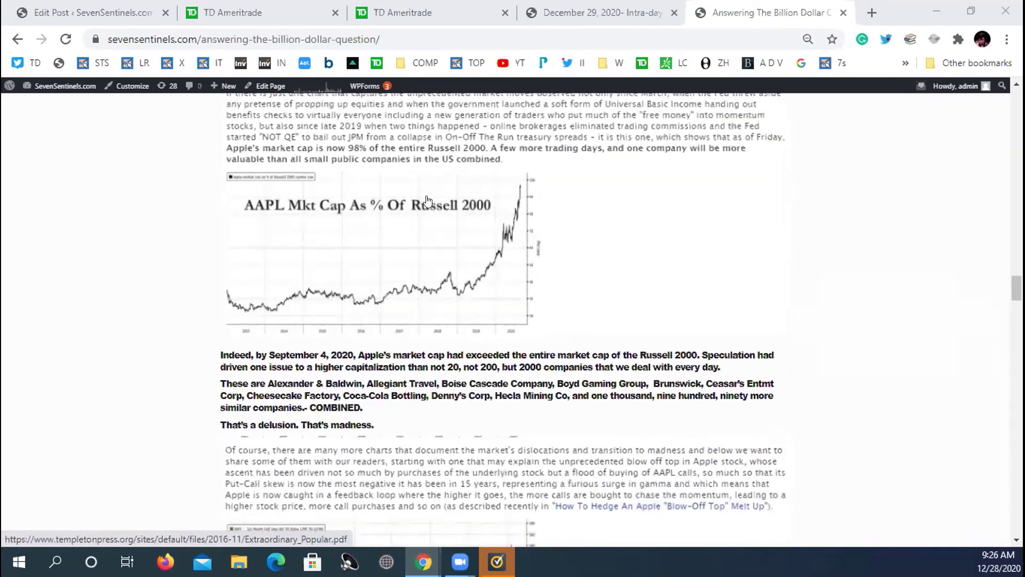
pyautogui.scroll(1, 427, 200)
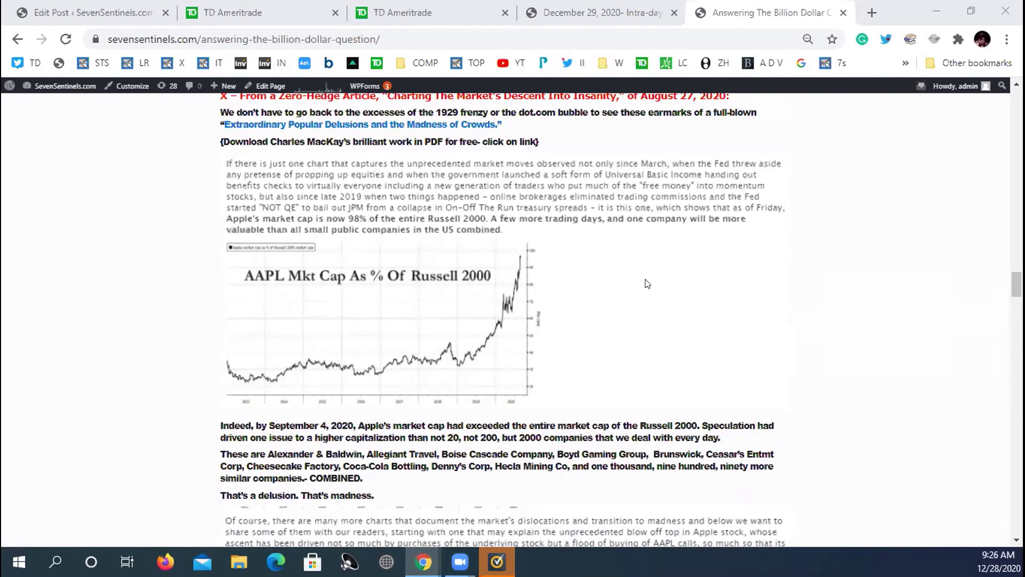
pyautogui.scroll(-3, 616, 315)
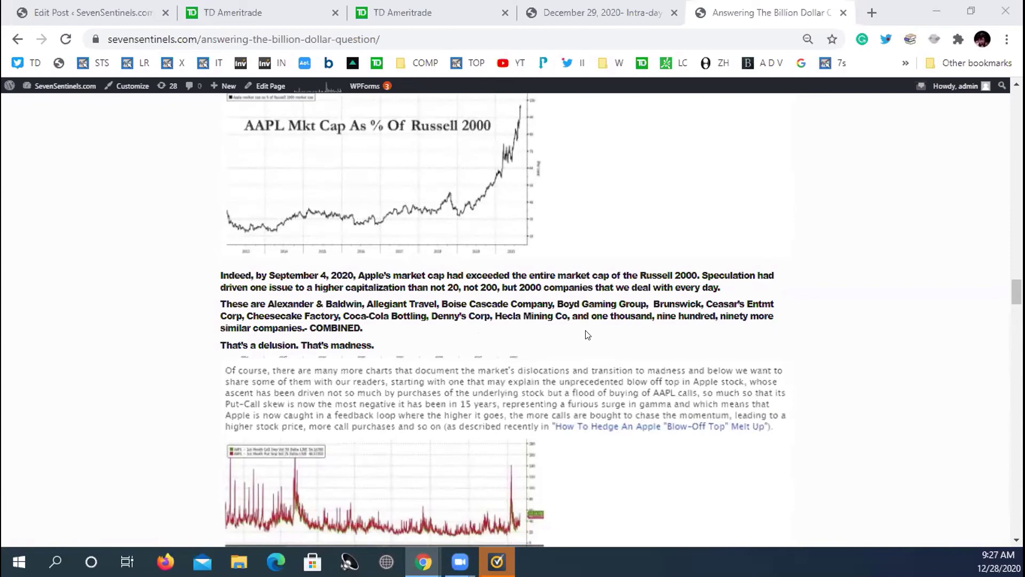
# - Scroll past the AAPL Put-Call Skew chart into the option-volume exhibits
pyautogui.scroll(1, 587, 331)
pyautogui.scroll(-1, 583, 326)
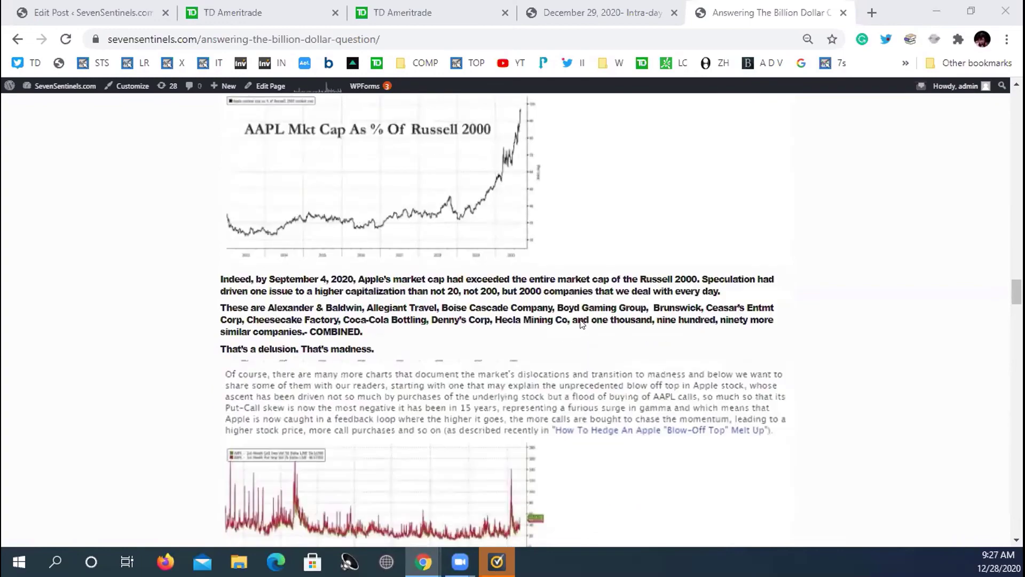
pyautogui.scroll(-1, 581, 323)
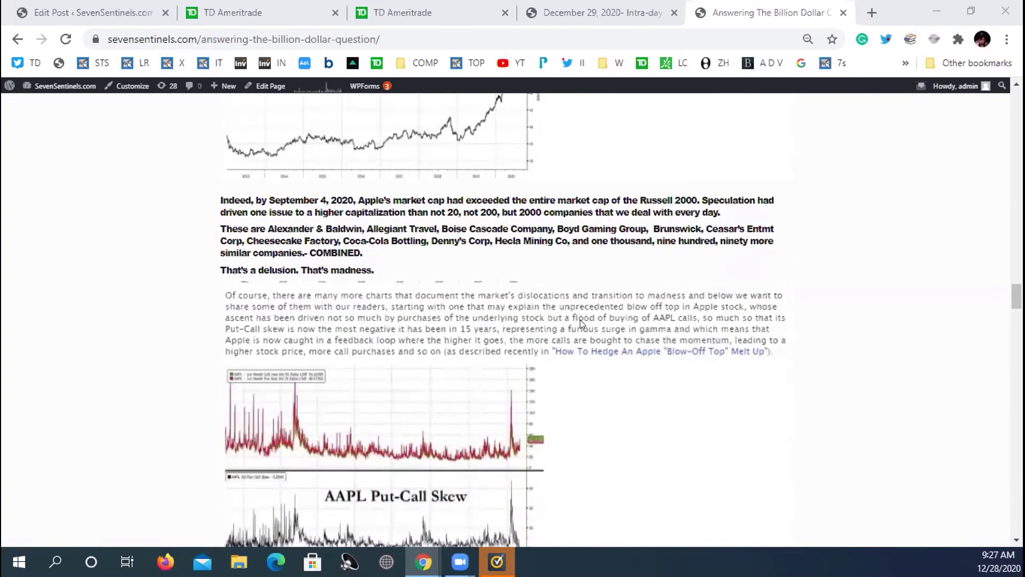
pyautogui.scroll(-1, 581, 321)
pyautogui.scroll(-1, 582, 324)
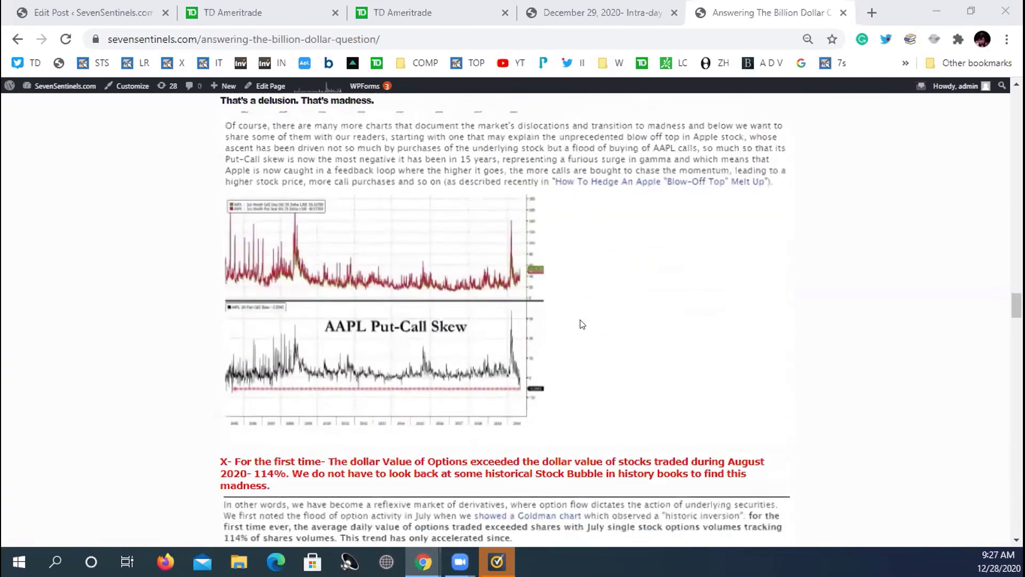
pyautogui.scroll(-2, 582, 324)
pyautogui.scroll(-1, 582, 325)
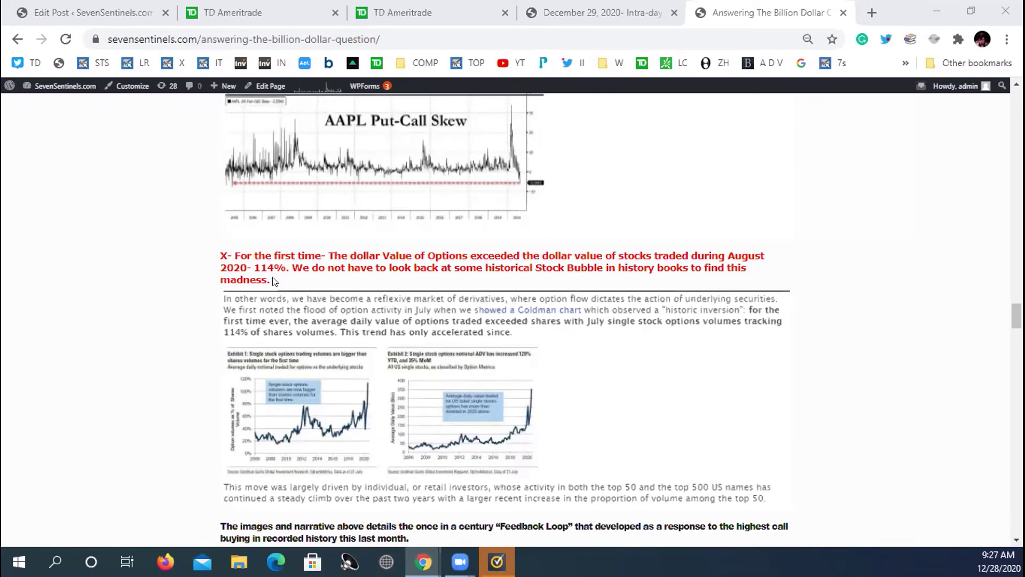
# - Continue down to the red XX paragraph on short-dated options and Exhibit 17 on market concentration
pyautogui.scroll(-1, 272, 277)
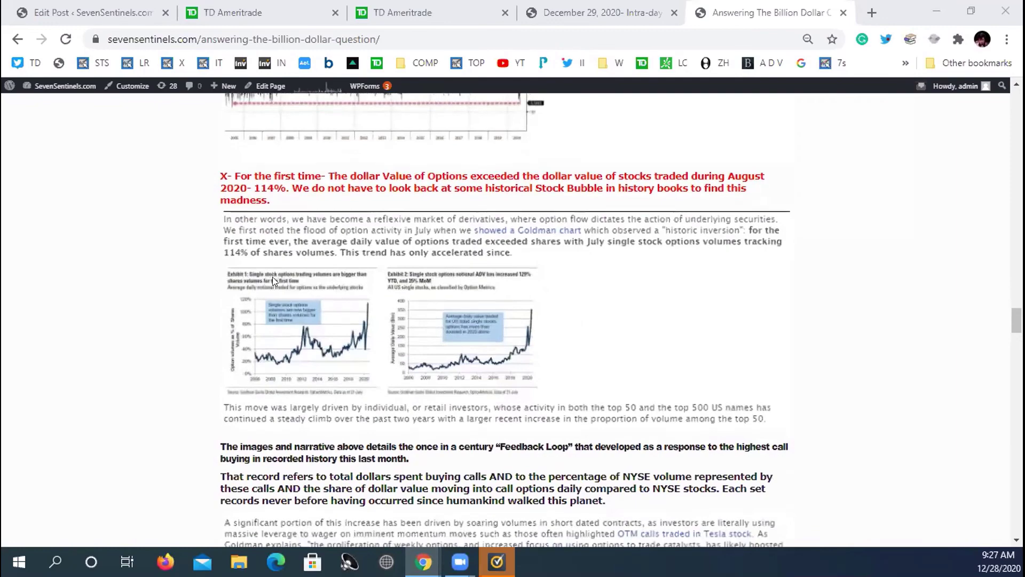
pyautogui.scroll(-1, 273, 281)
pyautogui.scroll(-1, 273, 280)
pyautogui.scroll(-2, 273, 280)
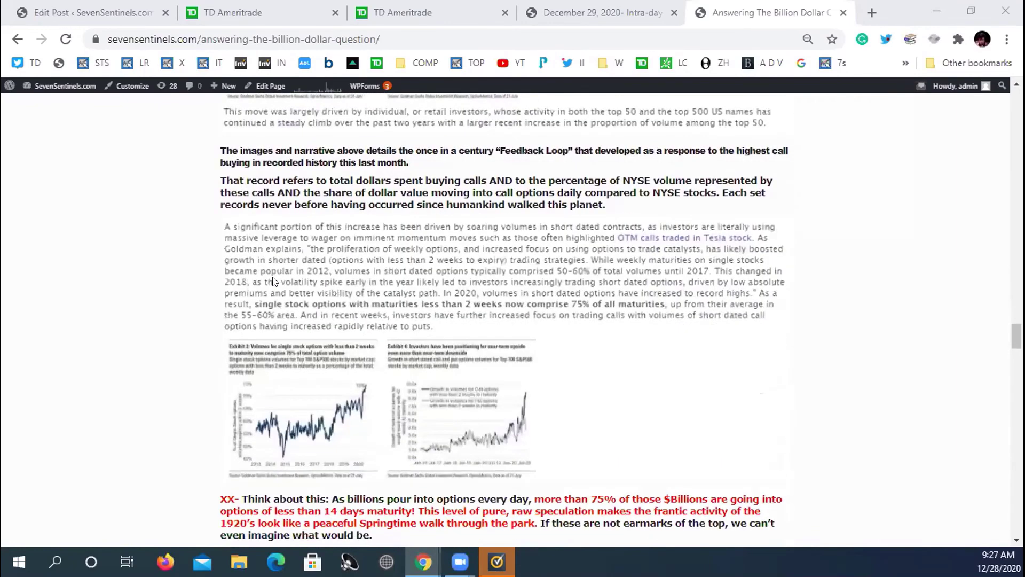
pyautogui.scroll(-1, 274, 282)
pyautogui.scroll(-1, 274, 281)
pyautogui.scroll(-1, 274, 282)
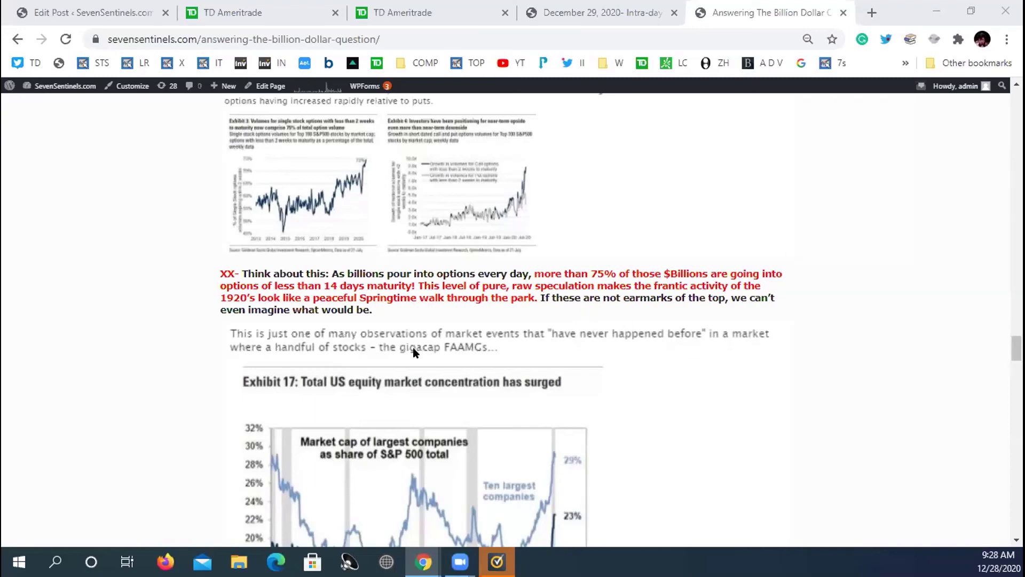
# - Scroll through the S&P, NYSE new highs and Nasdaq breadth charts
pyautogui.scroll(-5, 409, 355)
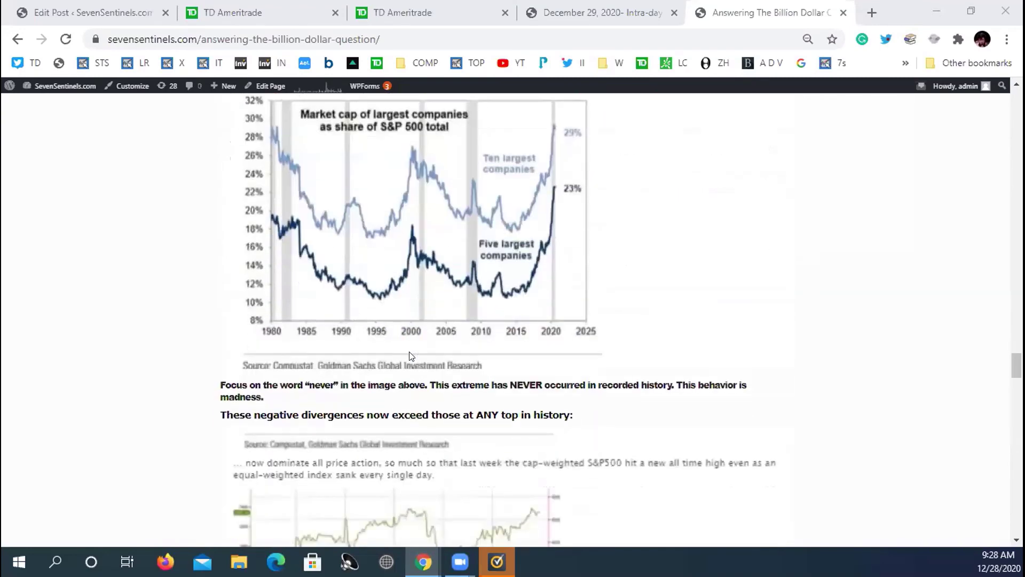
pyautogui.scroll(-3, 407, 354)
pyautogui.scroll(-3, 403, 358)
pyautogui.scroll(-2, 403, 357)
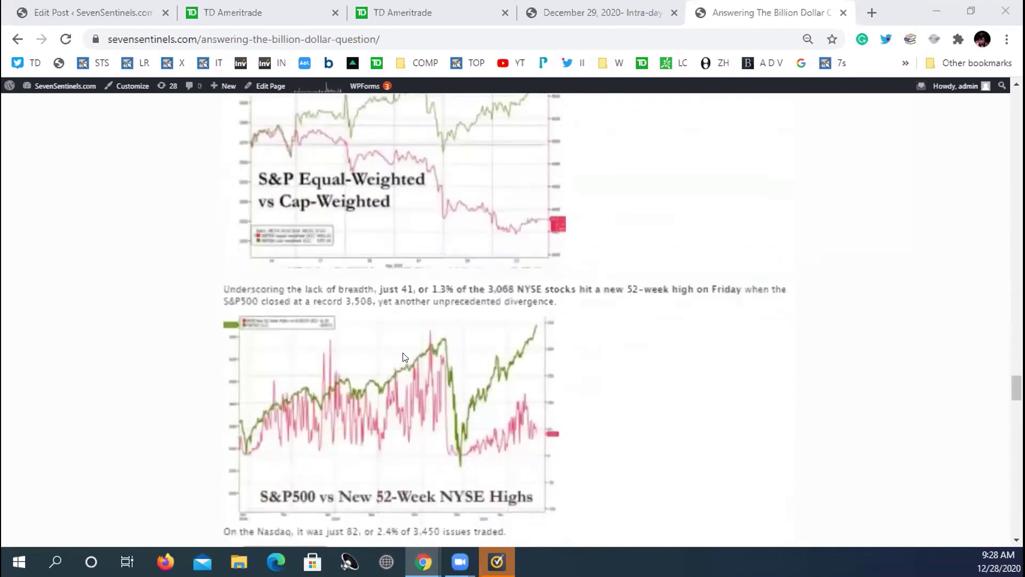
pyautogui.scroll(-1, 403, 358)
pyautogui.scroll(-1, 402, 358)
pyautogui.scroll(-2, 401, 359)
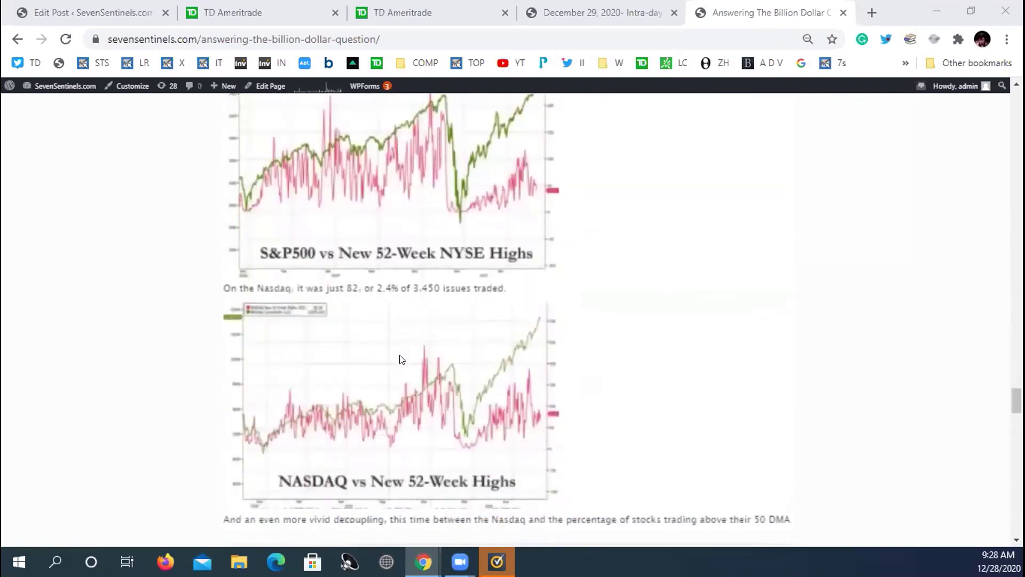
pyautogui.scroll(-2, 402, 359)
pyautogui.scroll(-1, 402, 359)
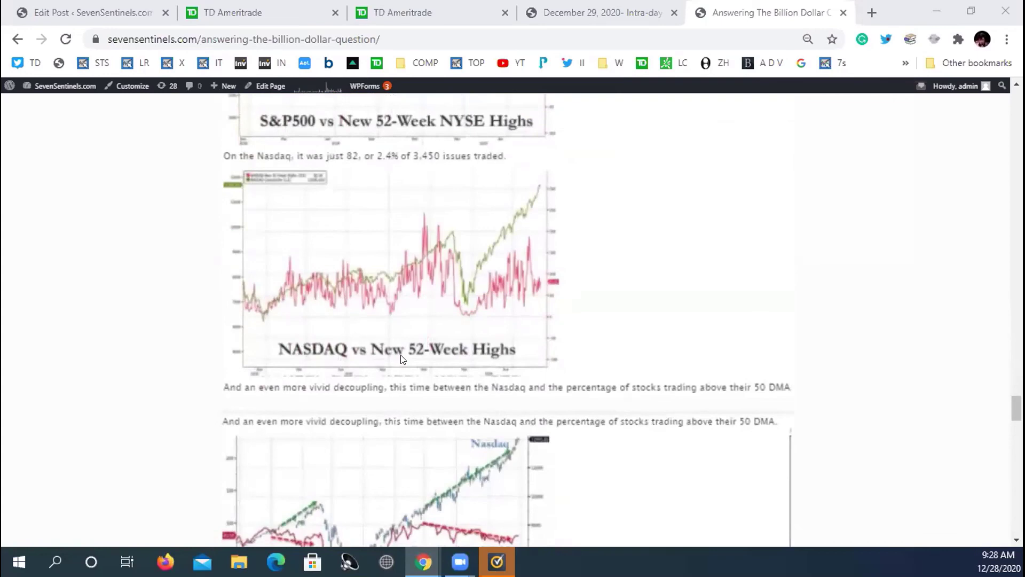
# - Continue down to the red XXX paragraph on extreme top anomalies and the Exhibit 8 VIX chart
pyautogui.scroll(-1, 402, 359)
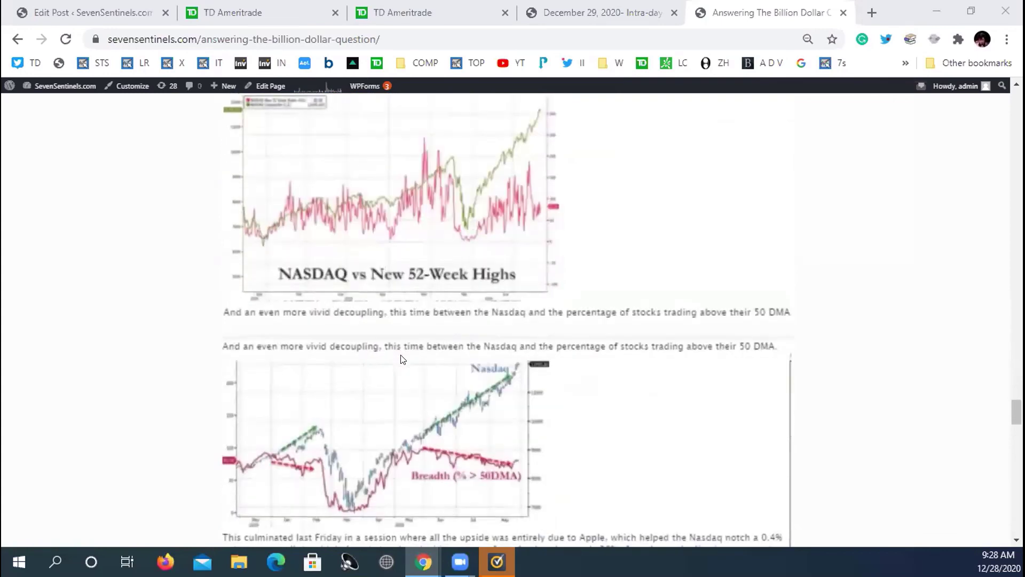
pyautogui.scroll(-1, 402, 358)
pyautogui.scroll(-1, 402, 359)
pyautogui.scroll(-2, 402, 359)
pyautogui.scroll(-2, 402, 357)
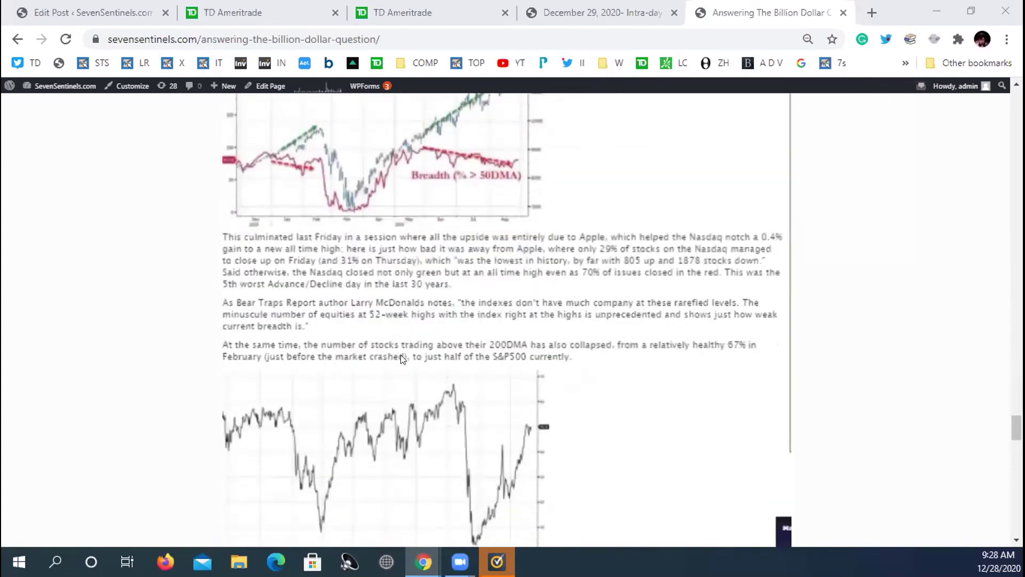
pyautogui.scroll(-1, 402, 358)
pyautogui.scroll(-2, 402, 358)
pyautogui.scroll(-1, 402, 358)
pyautogui.scroll(-1, 402, 359)
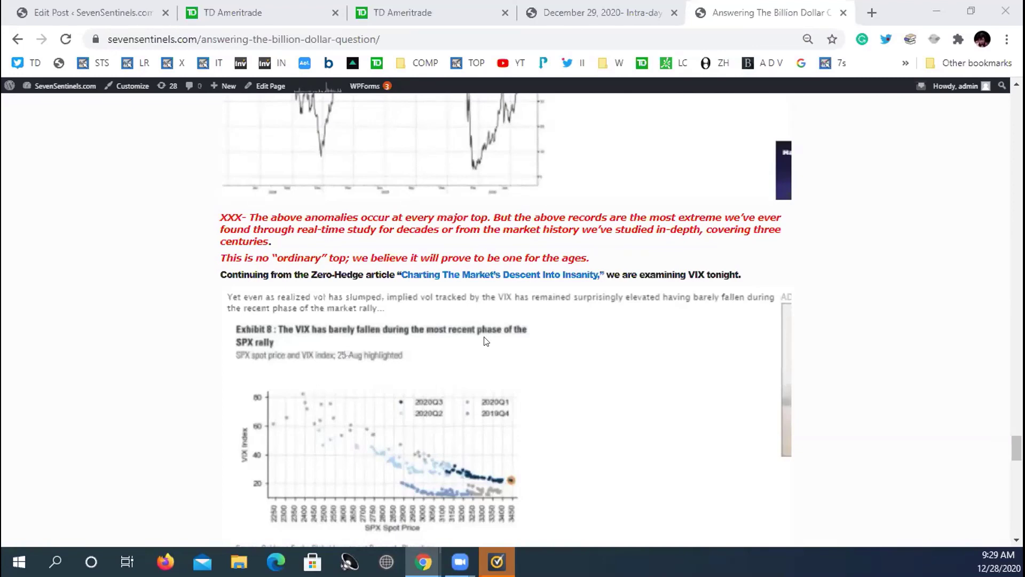
# - Scroll down the post past the Exhibit 7 VIX chart and CBOE Put/Call chart
pyautogui.scroll(-2, 451, 308)
pyautogui.scroll(-5, 449, 308)
pyautogui.scroll(-4, 448, 308)
pyautogui.scroll(-3, 449, 308)
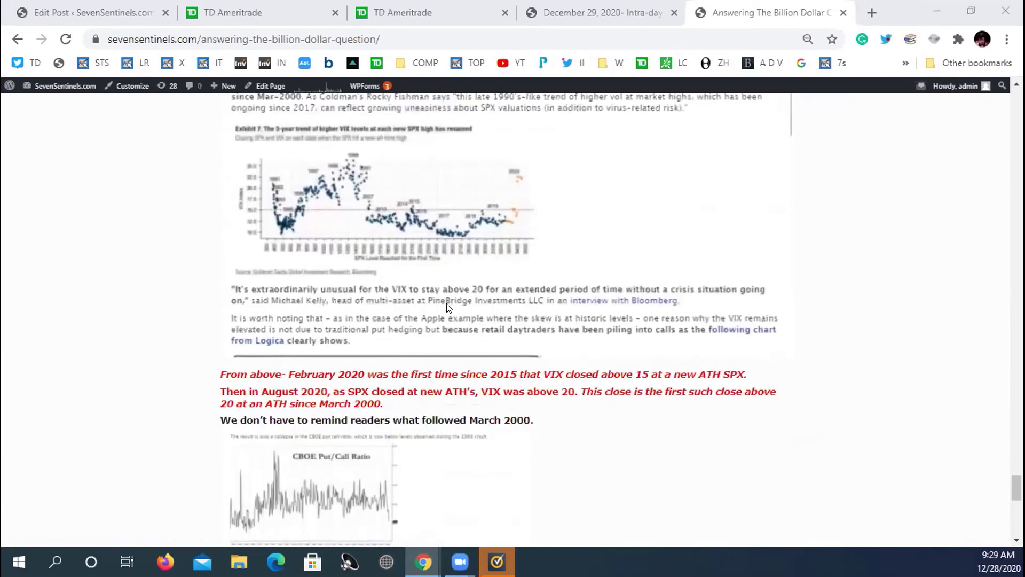
pyautogui.scroll(-1, 454, 312)
pyautogui.scroll(-1, 470, 318)
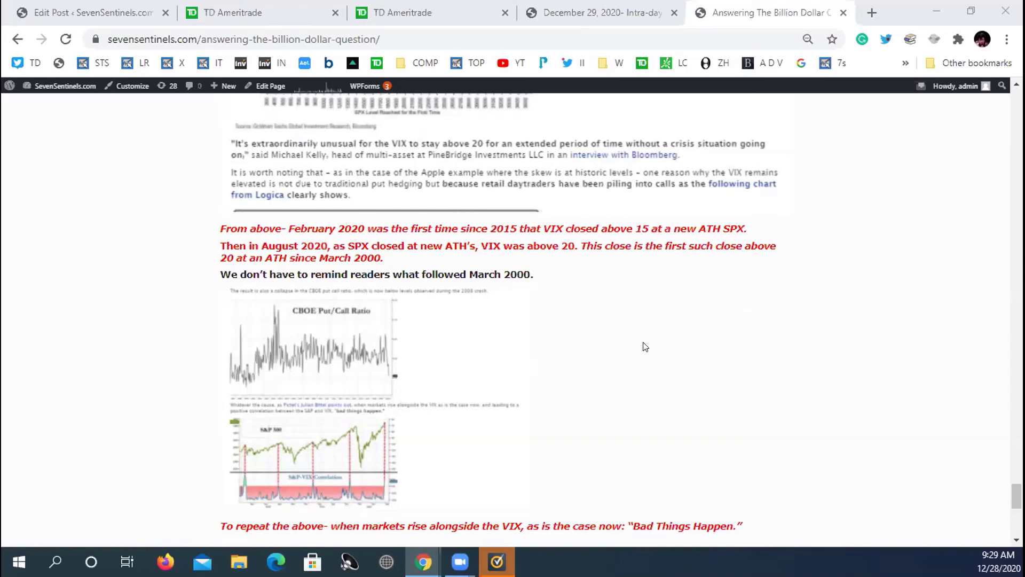
# - Scroll on to the closing summary, then back up slightly to frame the three action steps
pyautogui.scroll(-2, 654, 389)
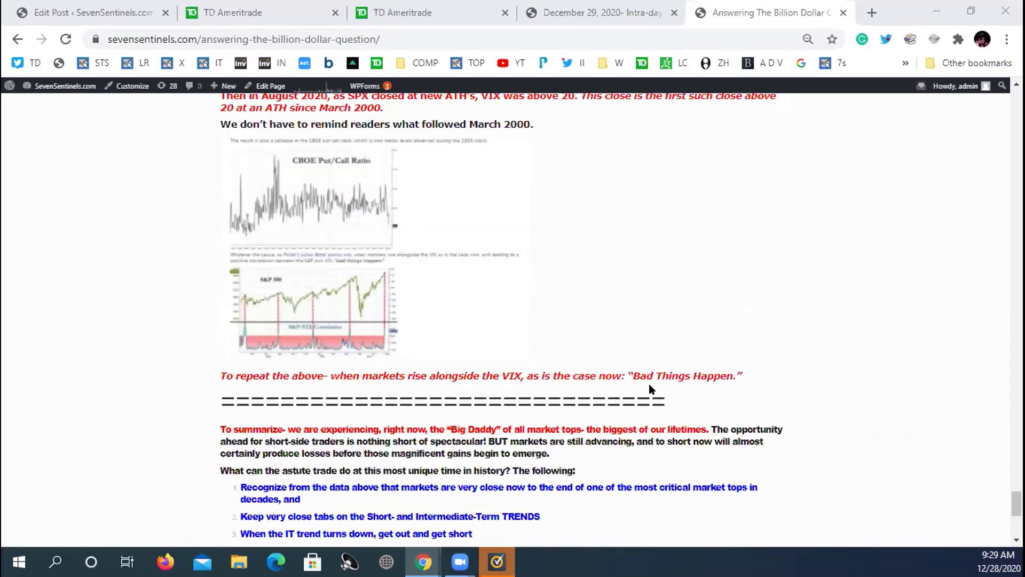
pyautogui.scroll(-4, 654, 388)
pyautogui.scroll(-3, 649, 382)
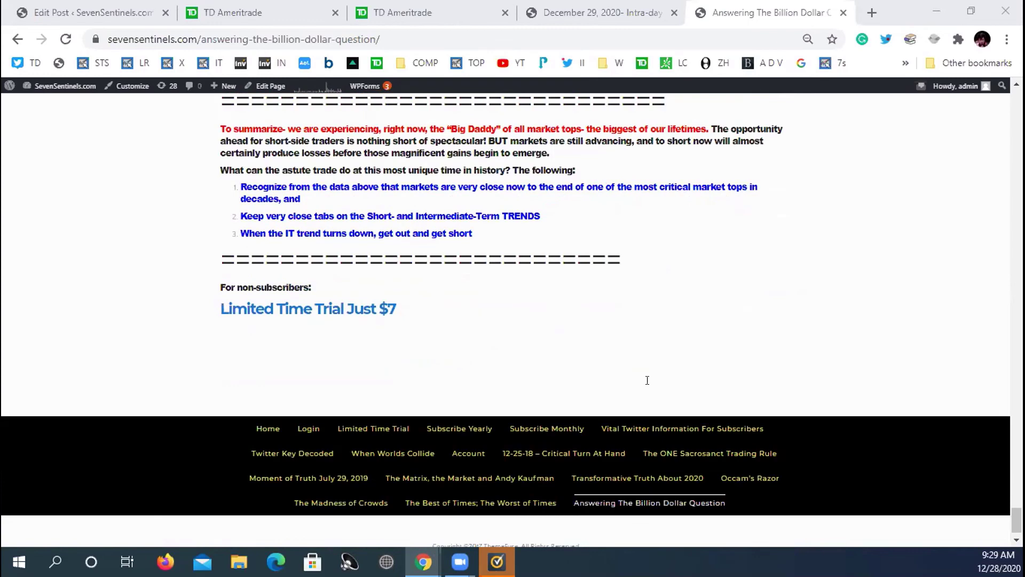
pyautogui.scroll(2, 647, 381)
pyautogui.scroll(3, 647, 381)
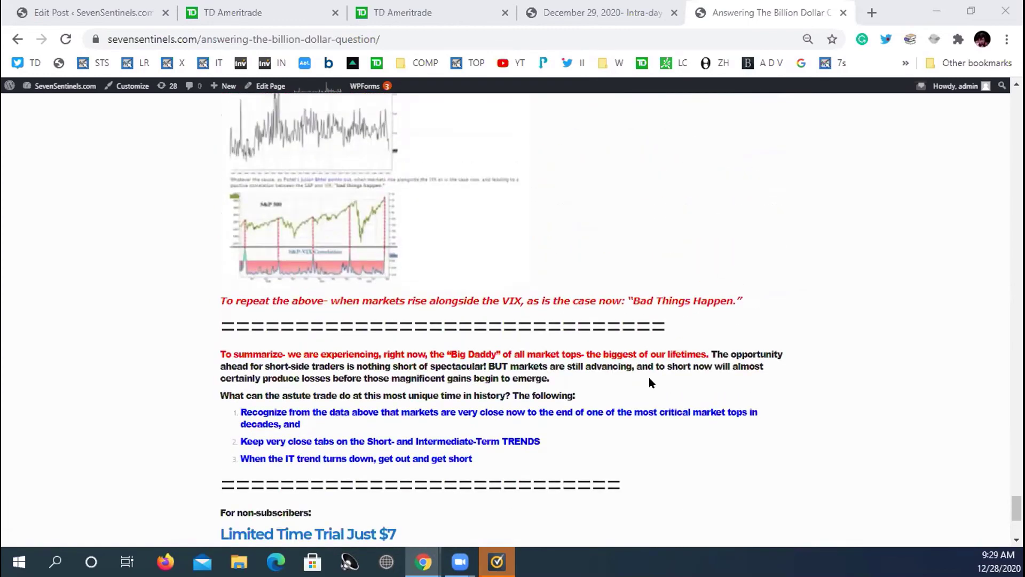